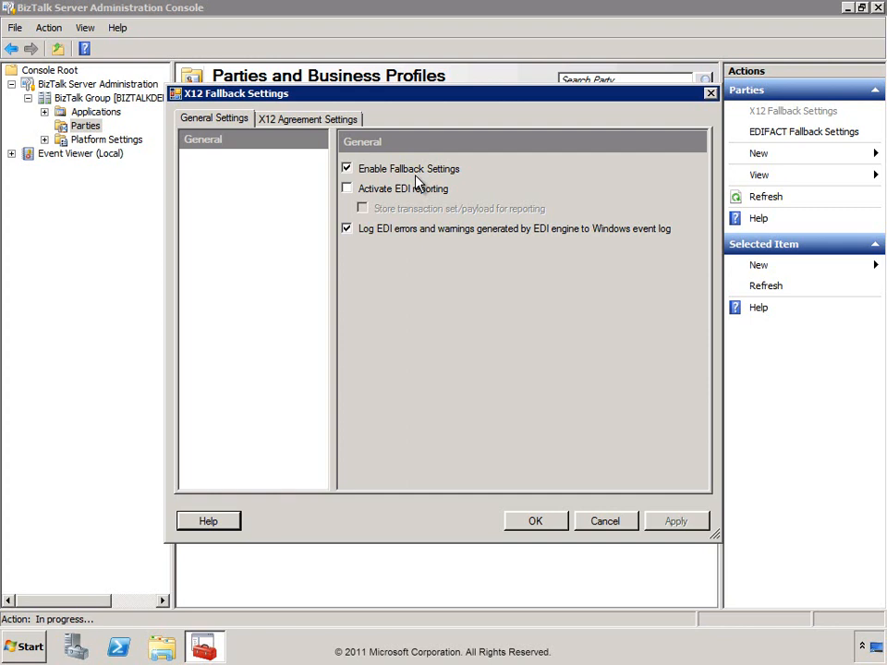
Review the X12 fallback identifiers BTS-SENDER / RECEIVE-PARTNER and acknowledgements, then cancel unchanged.
{"action": "left_click", "coordinate": [292, 128]}
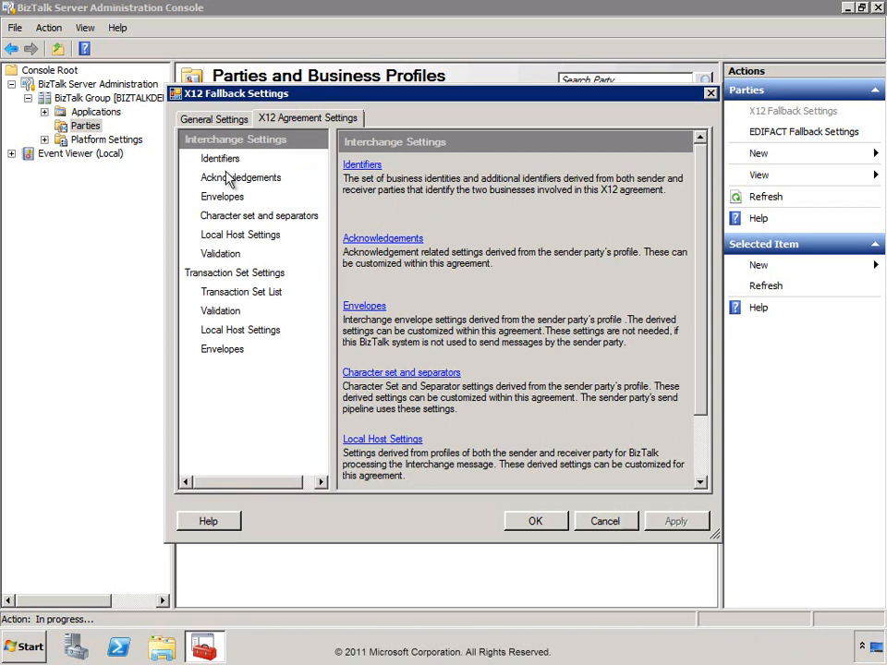
{"action": "left_click", "coordinate": [224, 161]}
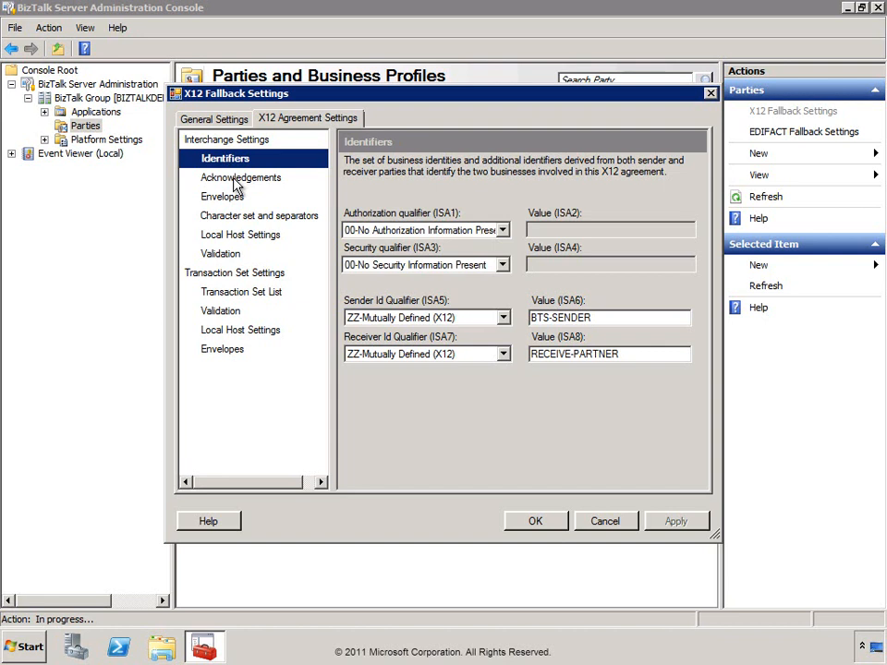
{"action": "left_click", "coordinate": [605, 319]}
{"action": "left_click_drag", "start_coordinate": [606, 319], "coordinate": [532, 319]}
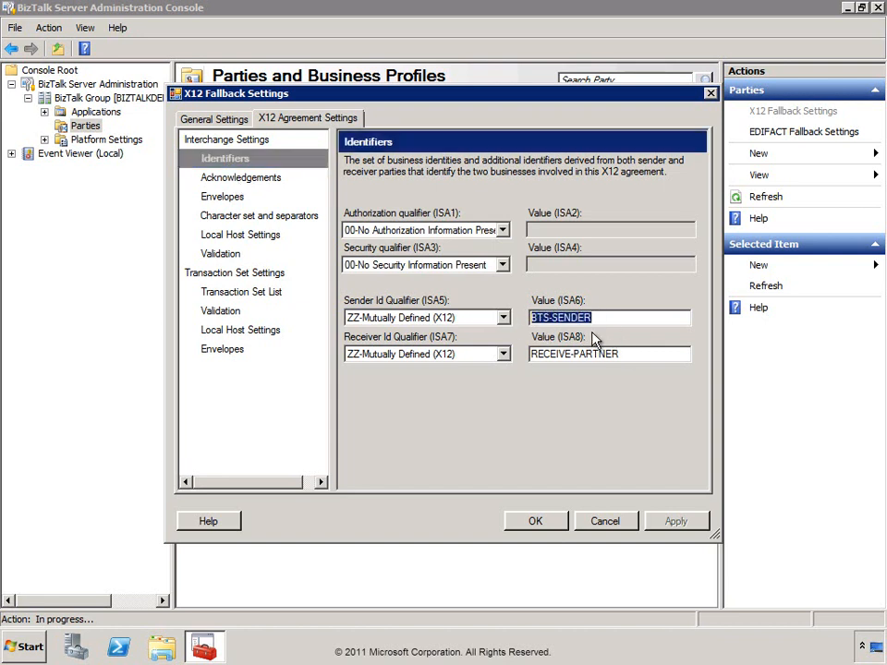
{"action": "left_click", "coordinate": [615, 352]}
{"action": "left_click_drag", "start_coordinate": [615, 354], "coordinate": [532, 354]}
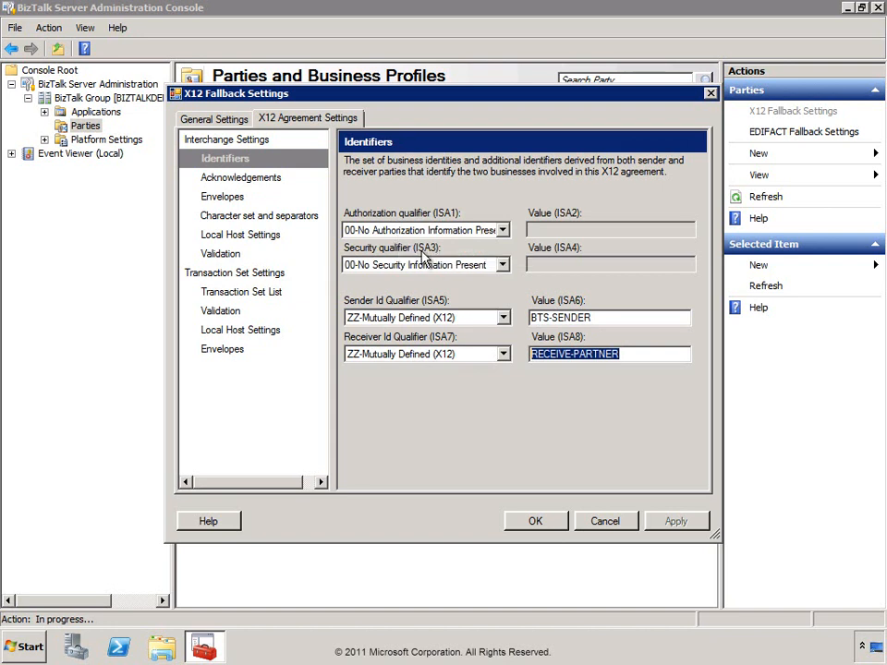
{"action": "left_click", "coordinate": [218, 184]}
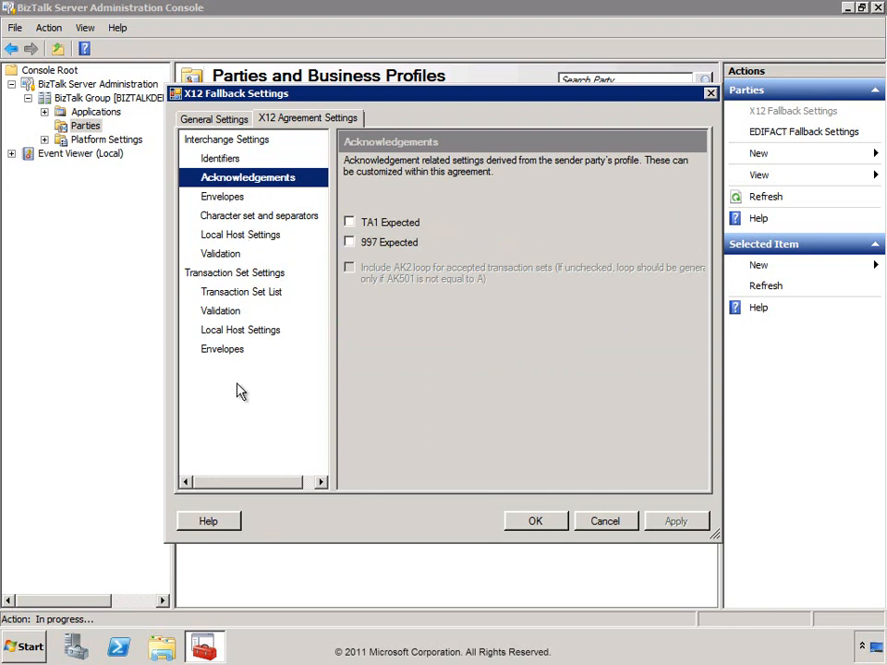
{"action": "left_click", "coordinate": [610, 523]}
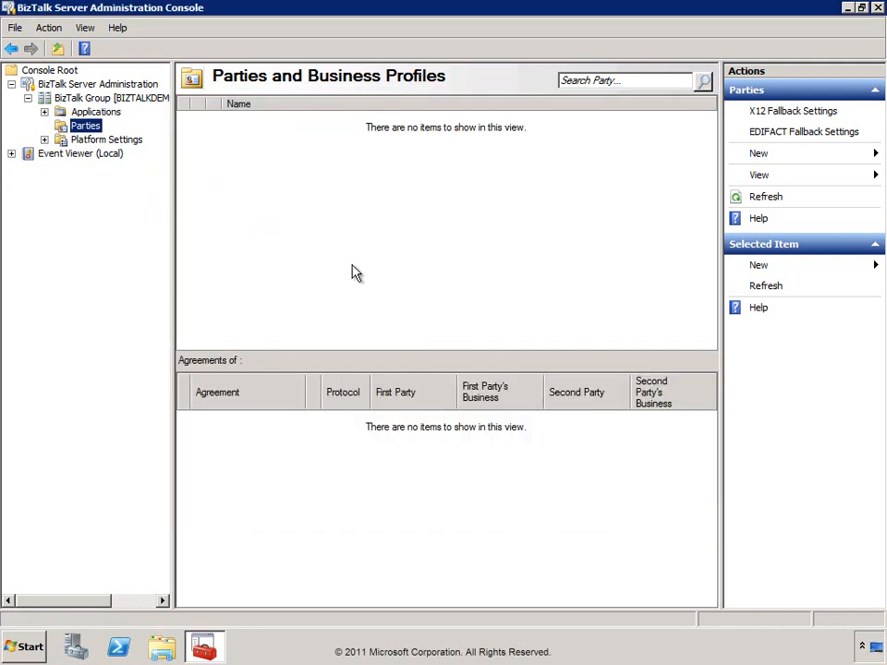
Start a new party under Parties and name it Northwind.
{"action": "right_click", "coordinate": [89, 133]}
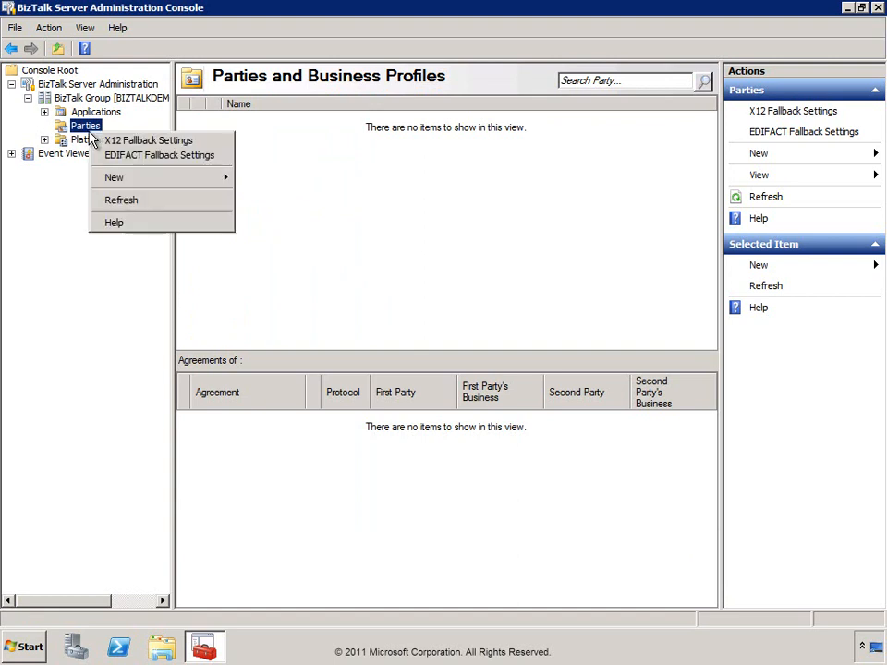
{"action": "mouse_move", "coordinate": [194, 182]}
{"action": "left_click", "coordinate": [262, 183]}
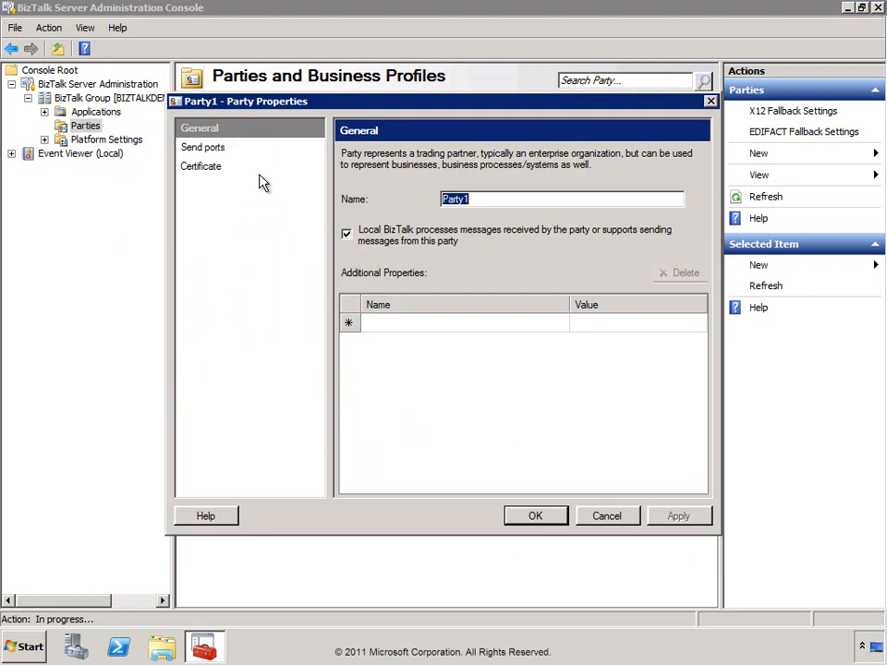
{"action": "type", "text": "NOrt"}
{"action": "key", "text": "BackSpace"}
{"action": "key", "text": "BackSpace"}
{"action": "key", "text": "BackSpace"}
{"action": "type", "text": "orthwind"}
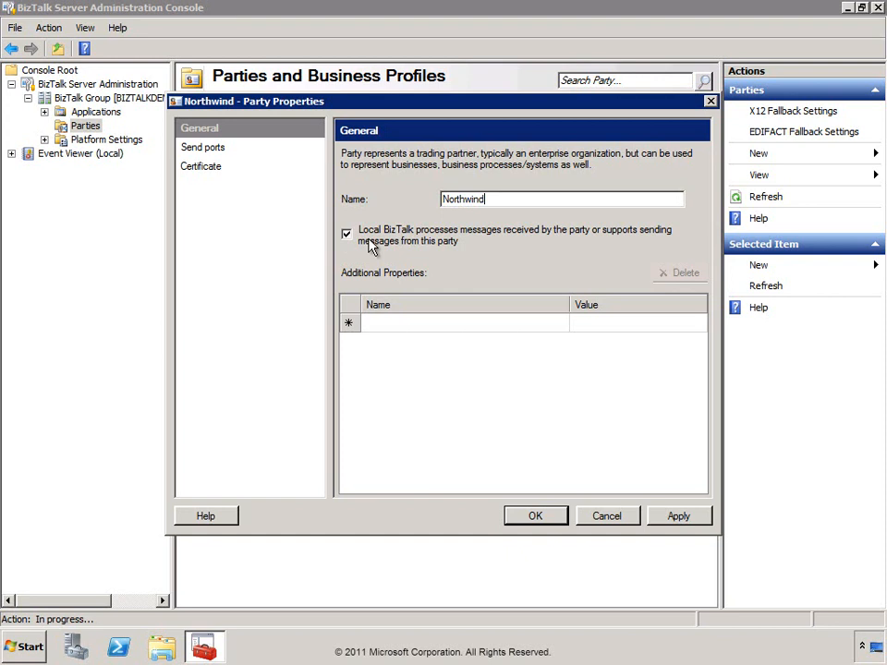
Look over the Northwind party's properties, send ports and certificate pages, then save it.
{"action": "left_click", "coordinate": [438, 323]}
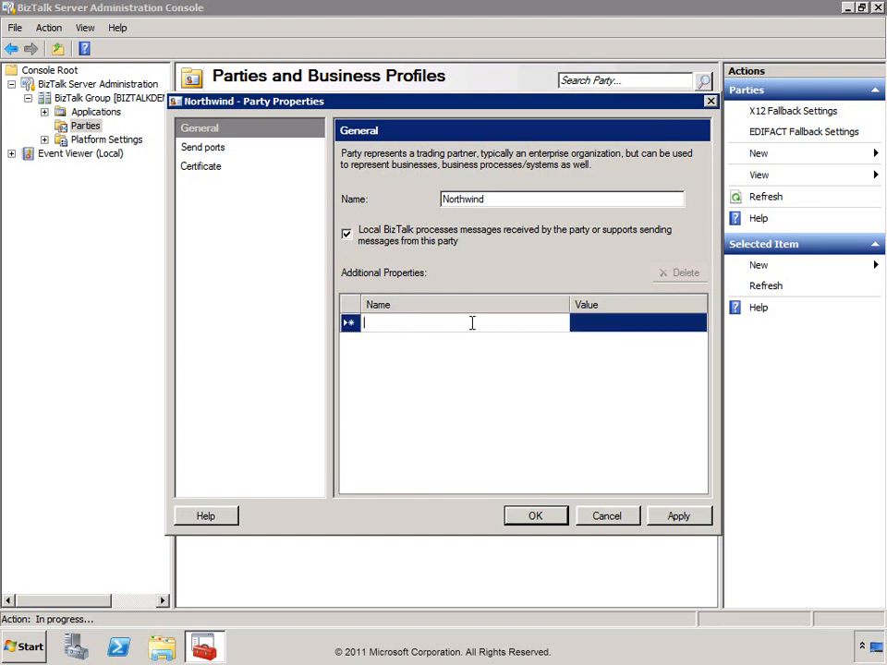
{"action": "left_click", "coordinate": [596, 323]}
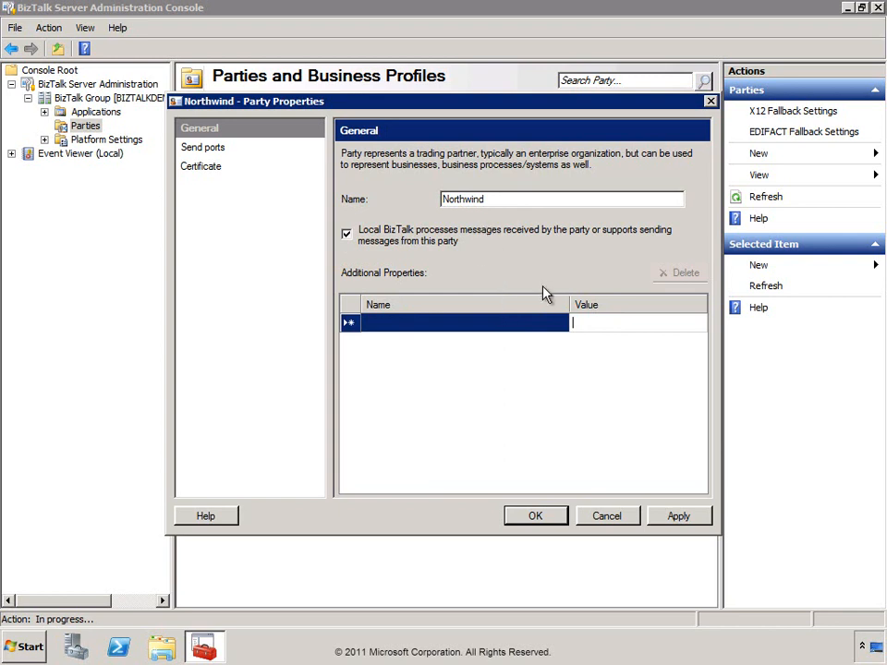
{"action": "left_click", "coordinate": [209, 155]}
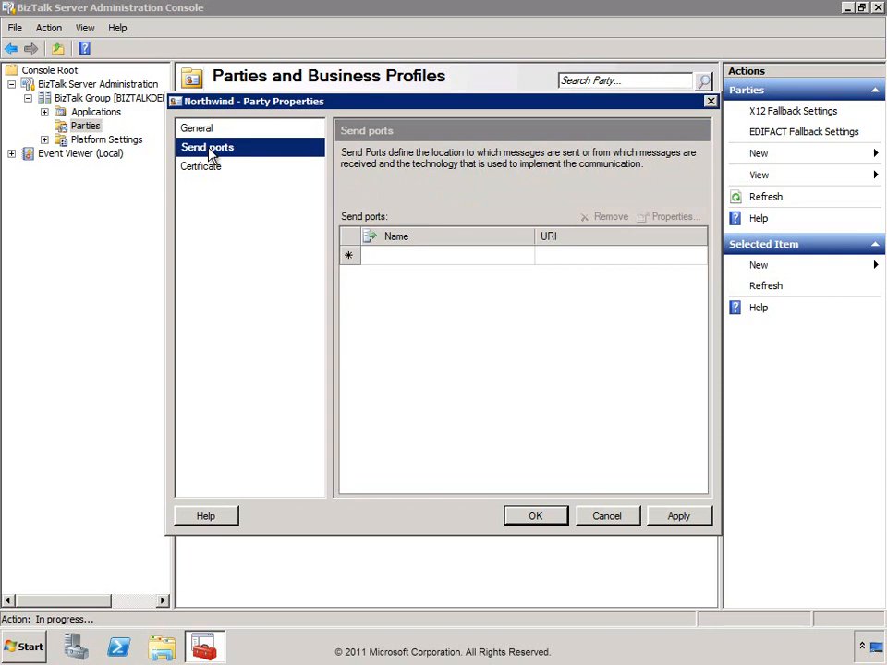
{"action": "left_click", "coordinate": [211, 171]}
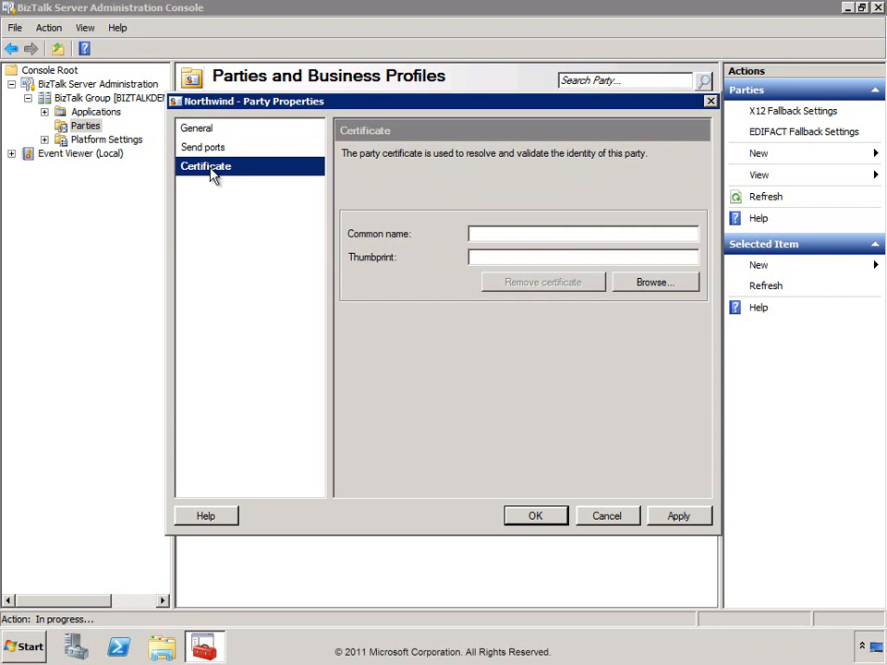
{"action": "left_click", "coordinate": [207, 151]}
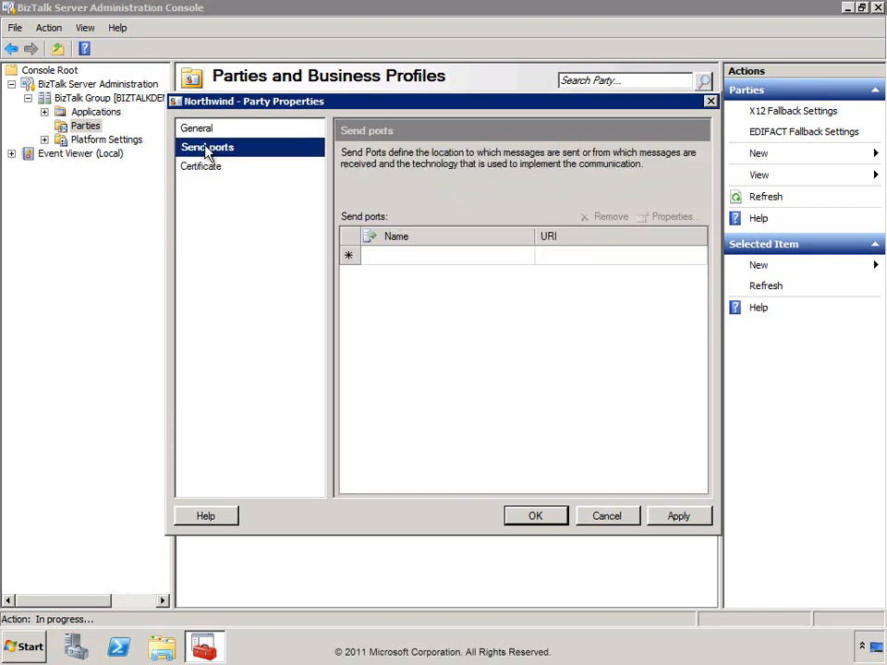
{"action": "left_click", "coordinate": [543, 519]}
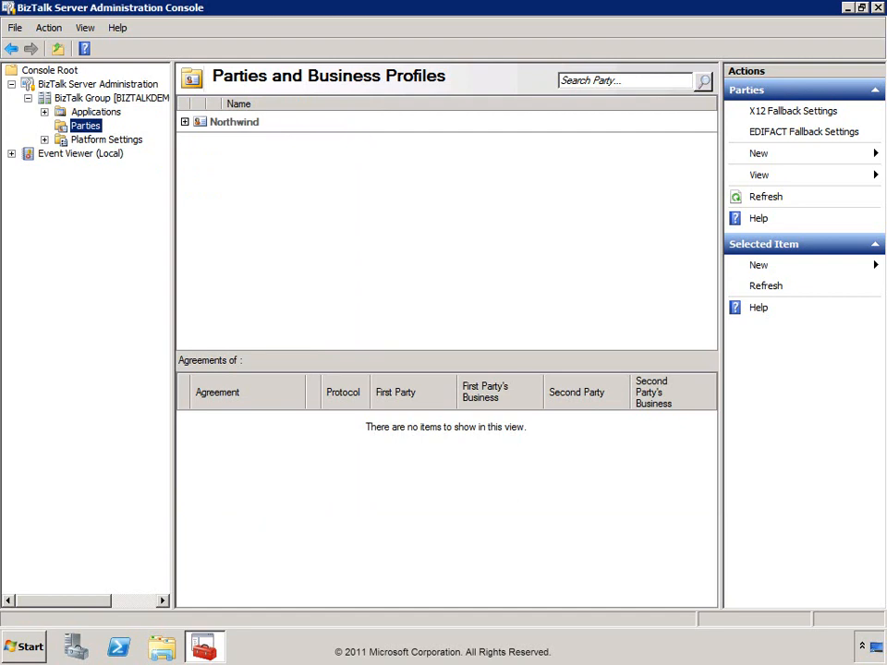
Expand the Northwind party and open the properties of Northwind_Profile.
{"action": "left_click", "coordinate": [185, 126]}
{"action": "left_click", "coordinate": [185, 124]}
{"action": "left_click", "coordinate": [246, 143]}
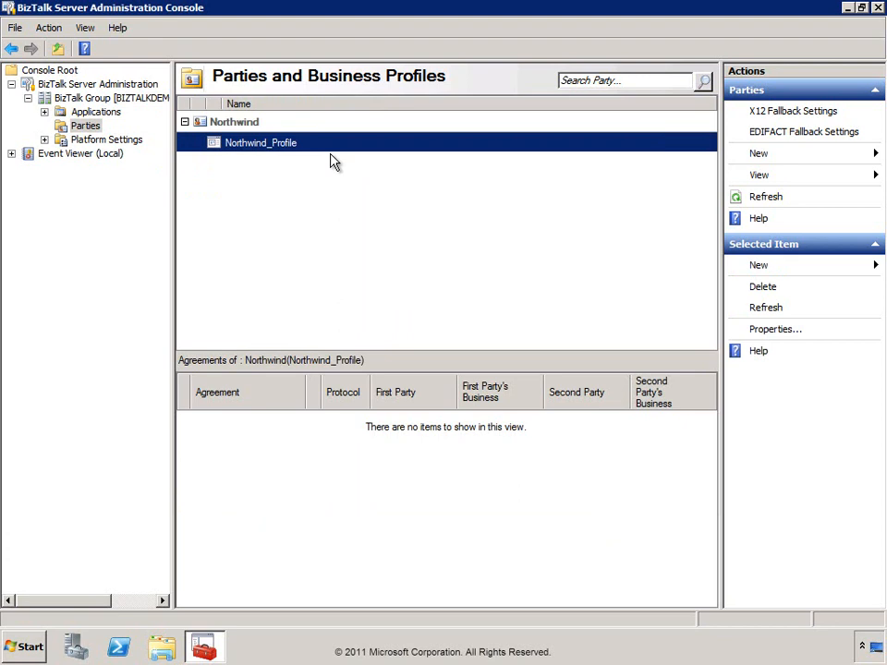
{"action": "right_click", "coordinate": [248, 150]}
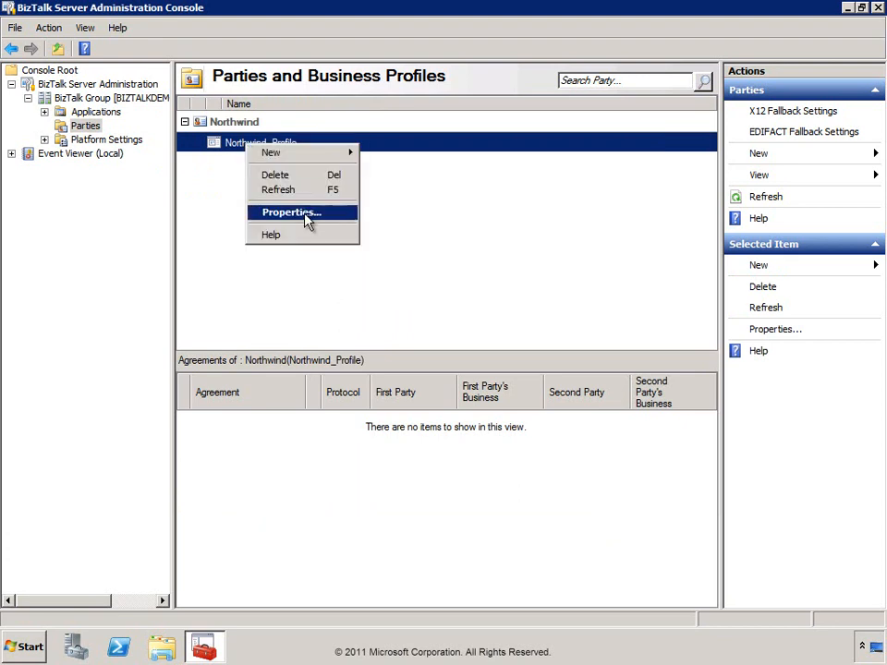
{"action": "left_click", "coordinate": [305, 158]}
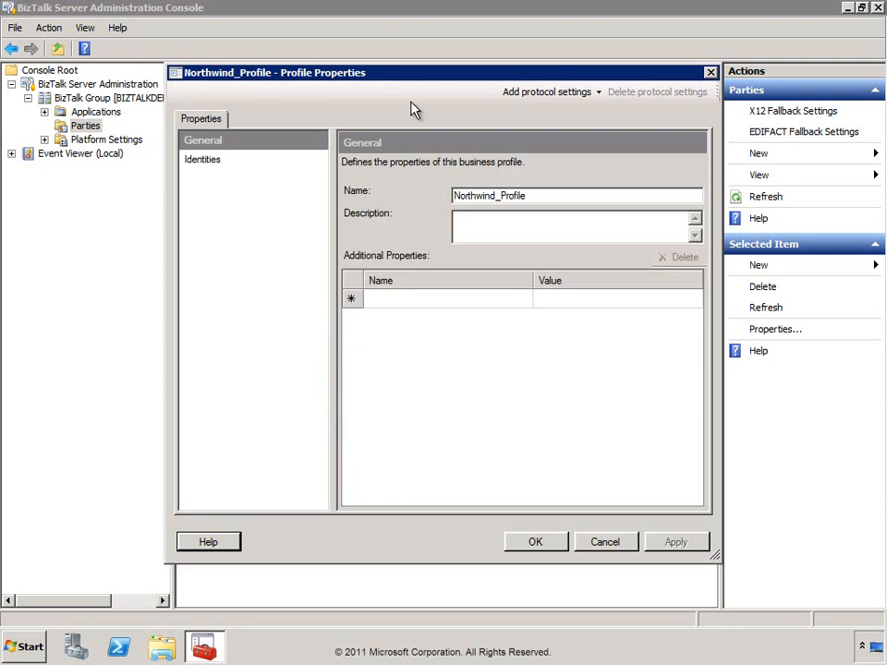
{"action": "left_click_drag", "start_coordinate": [424, 79], "coordinate": [407, 82]}
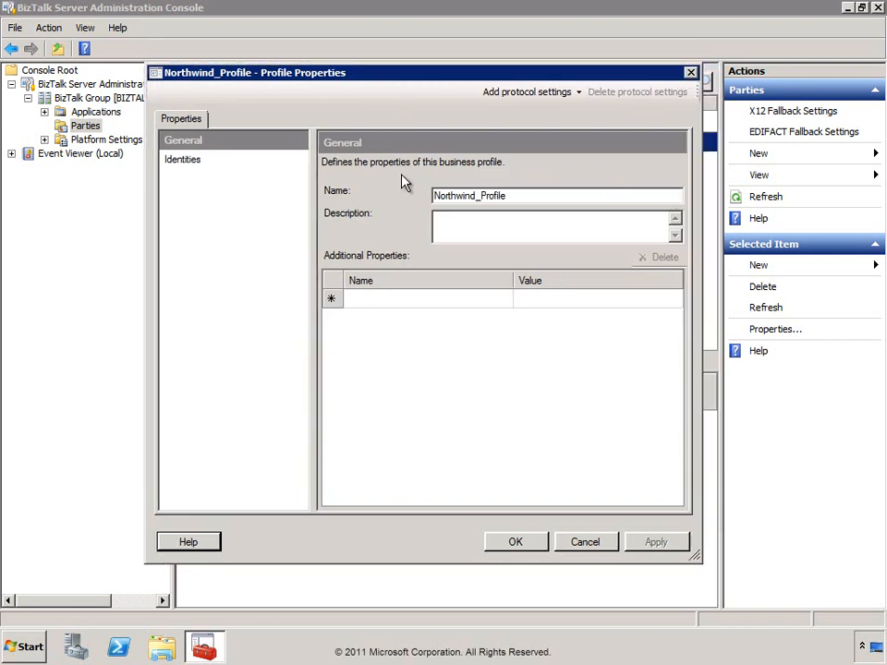
{"action": "left_click", "coordinate": [461, 226]}
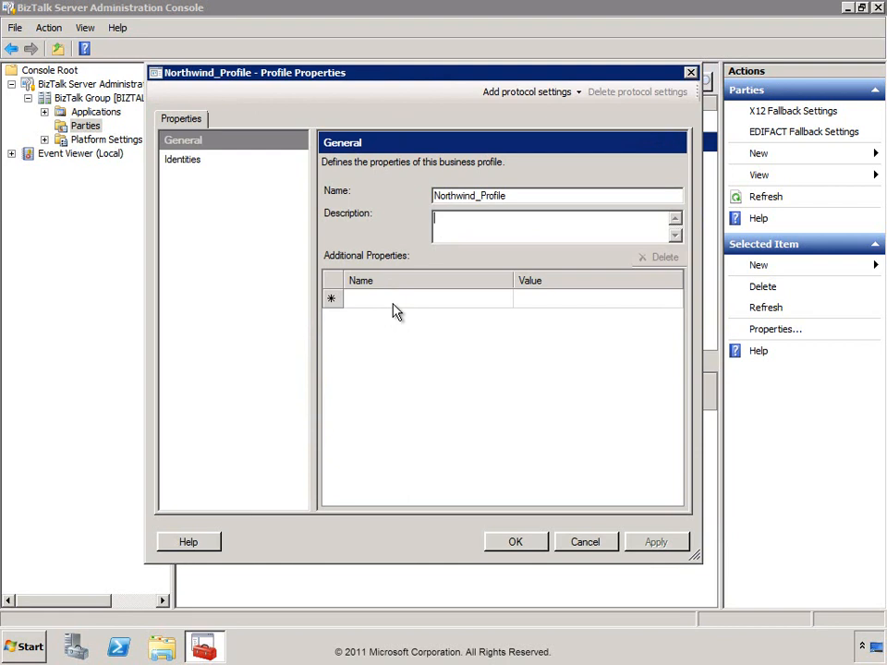
Add a Mutually Defined (X12) identity with value NORTHWIND to the profile and save it.
{"action": "left_click", "coordinate": [188, 163]}
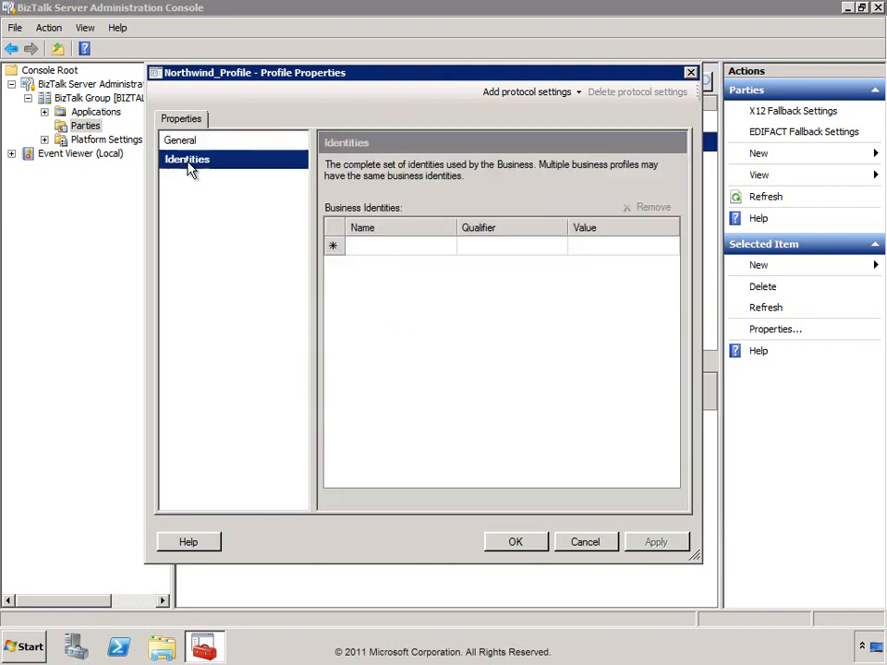
{"action": "left_click", "coordinate": [448, 247]}
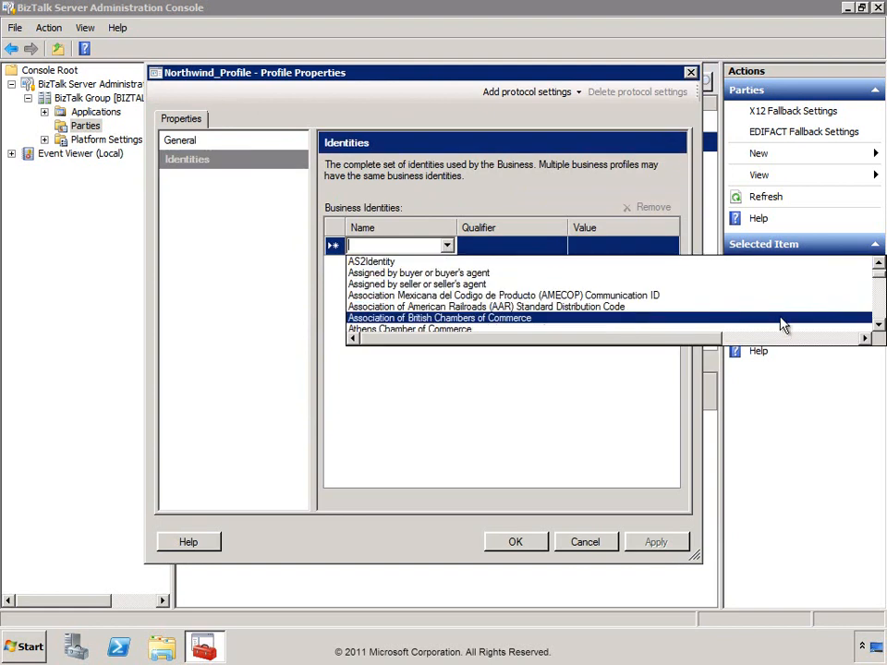
{"action": "left_click_drag", "start_coordinate": [878, 275], "coordinate": [880, 294]}
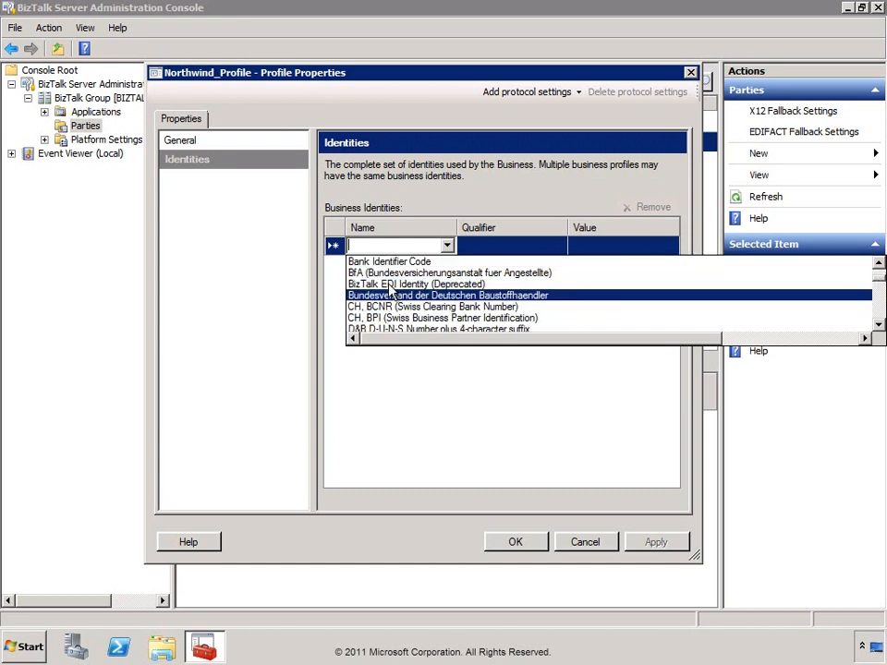
{"action": "scroll", "coordinate": [462, 319], "scroll_direction": "down", "scroll_amount": 3}
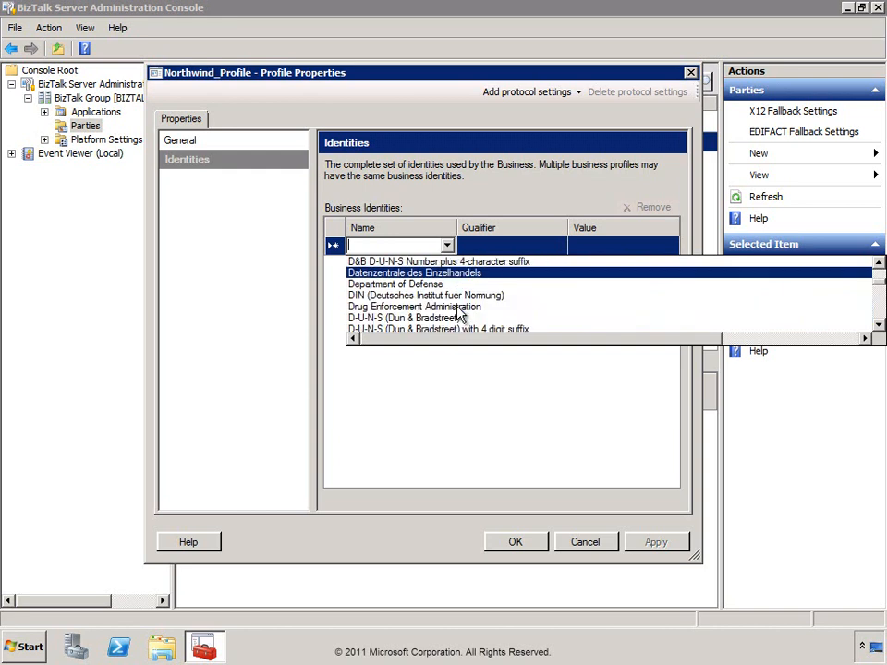
{"action": "scroll", "coordinate": [459, 314], "scroll_direction": "down", "scroll_amount": 4}
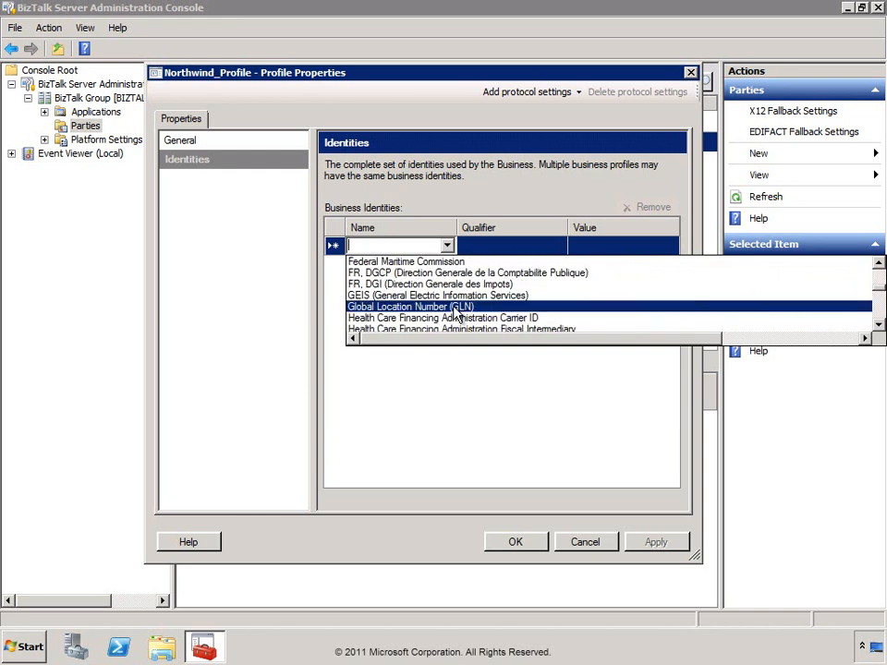
{"action": "type", "text": "z"}
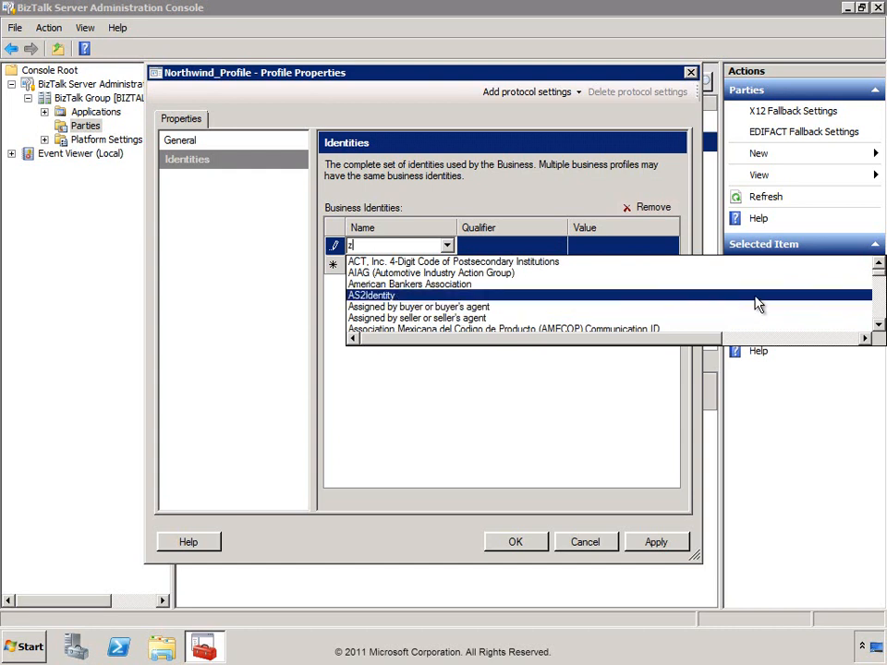
{"action": "left_click_drag", "start_coordinate": [876, 274], "coordinate": [874, 302]}
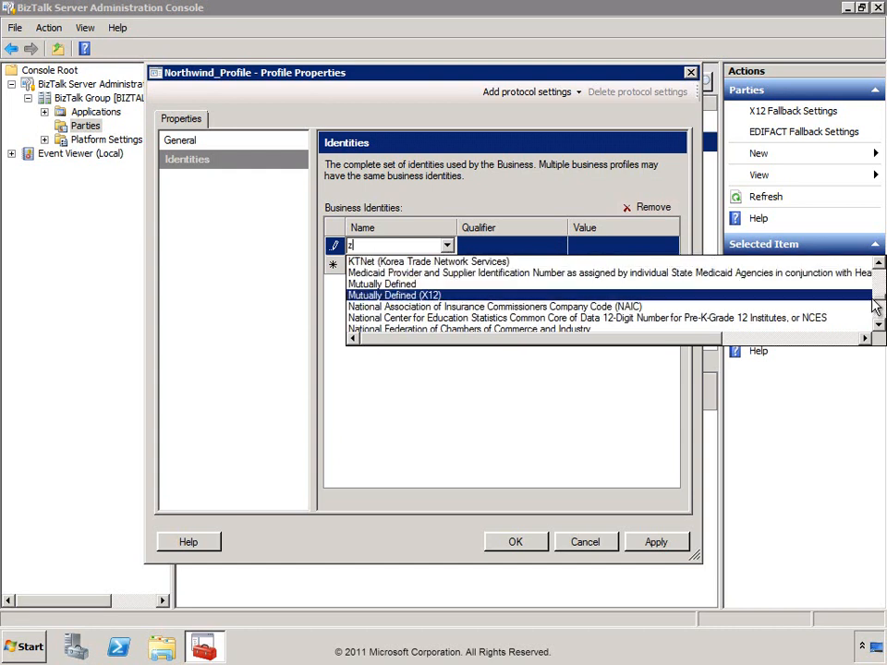
{"action": "left_click", "coordinate": [412, 305]}
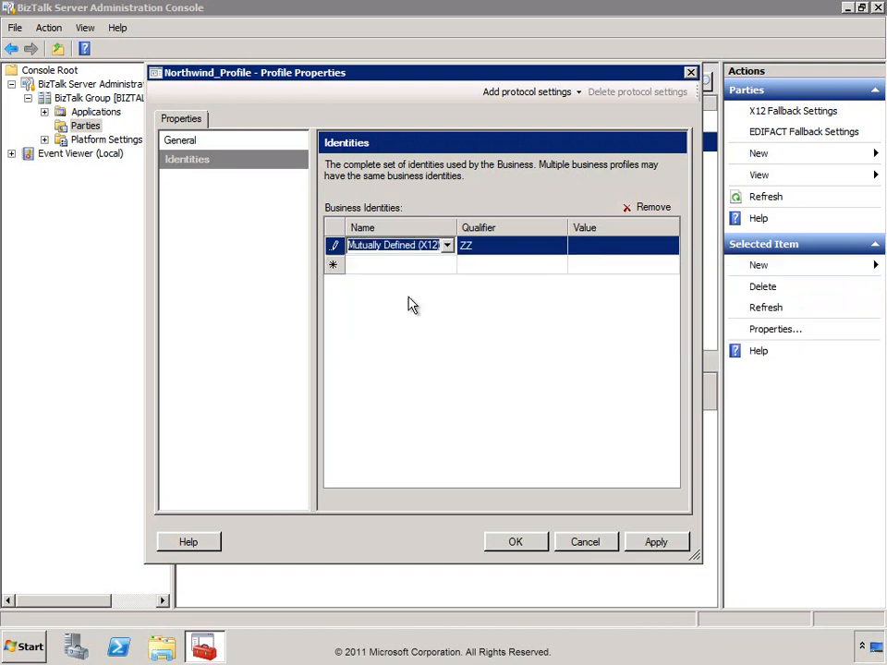
{"action": "left_click", "coordinate": [509, 253]}
{"action": "left_click", "coordinate": [597, 247]}
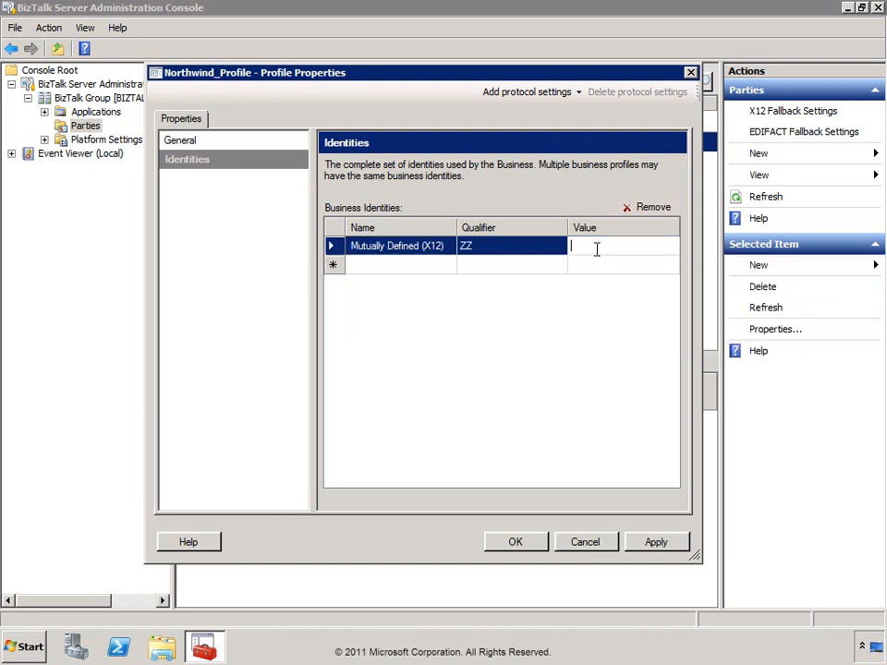
{"action": "type", "text": "NORTHWIND"}
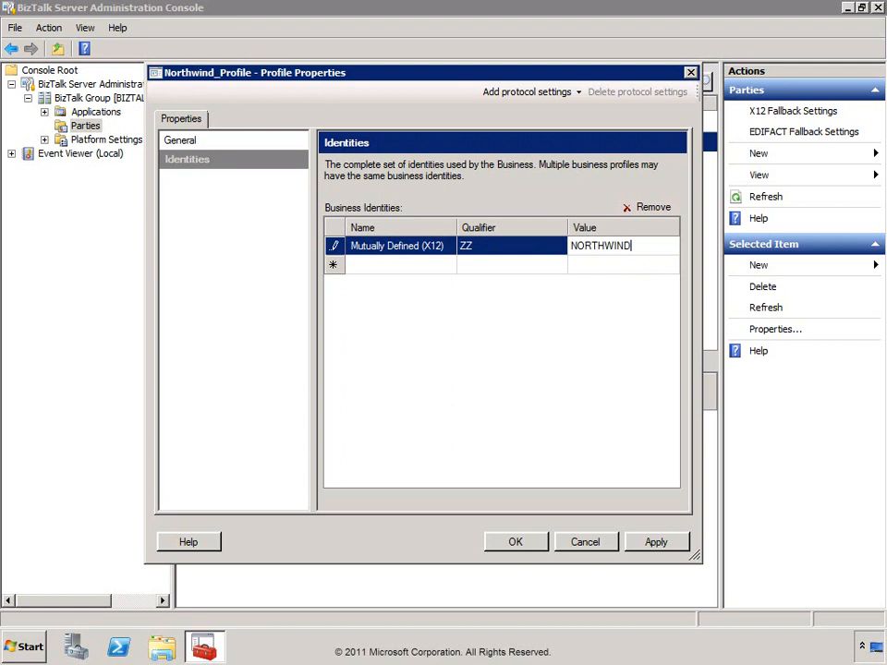
{"action": "left_click", "coordinate": [519, 546]}
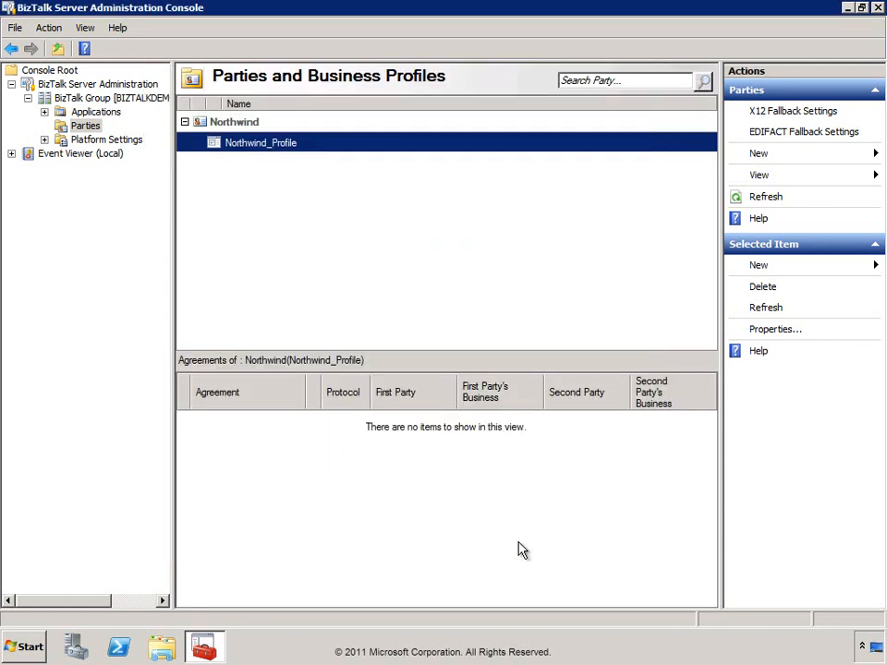
Create a party named Contoso with 'Local BizTalk processes messages' turned off.
{"action": "right_click", "coordinate": [79, 128]}
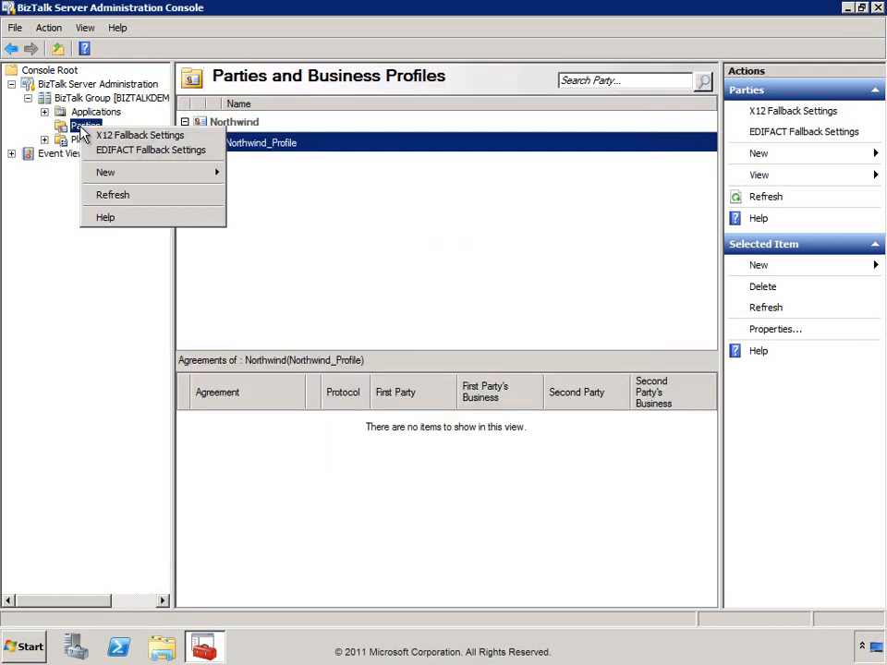
{"action": "mouse_move", "coordinate": [201, 176]}
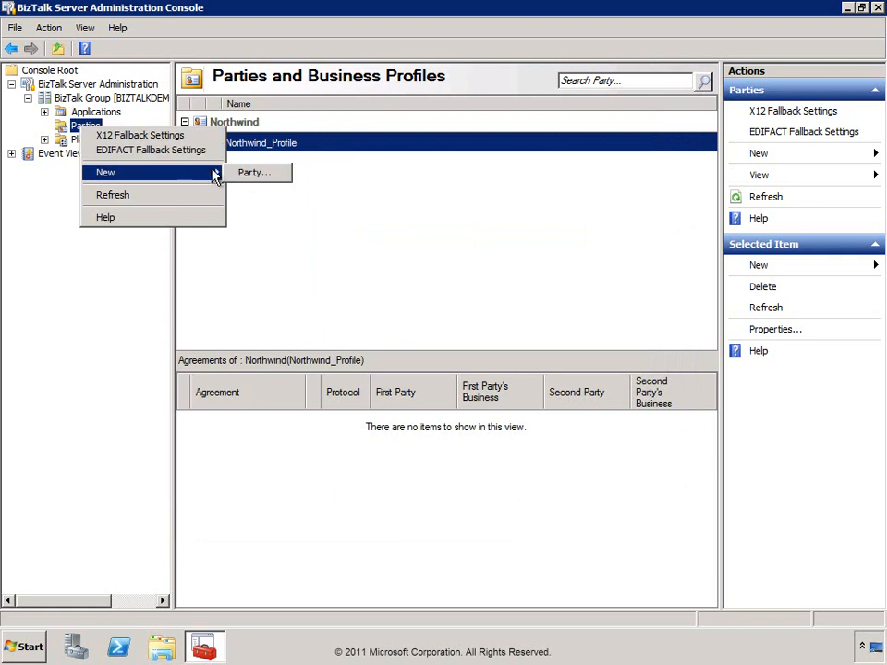
{"action": "left_click", "coordinate": [245, 178]}
{"action": "type", "text": "Contoso"}
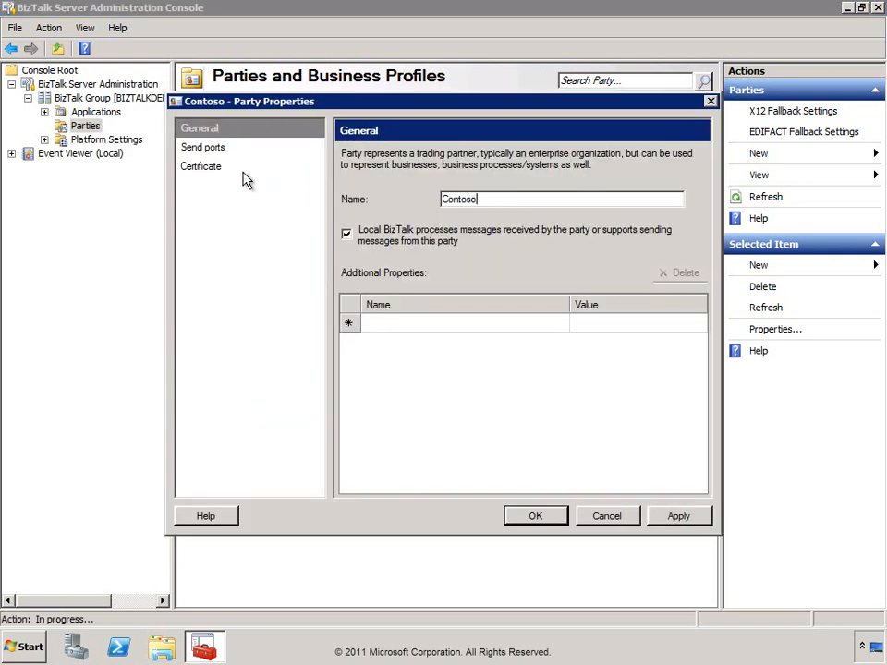
{"action": "left_click", "coordinate": [373, 244]}
{"action": "left_click", "coordinate": [544, 519]}
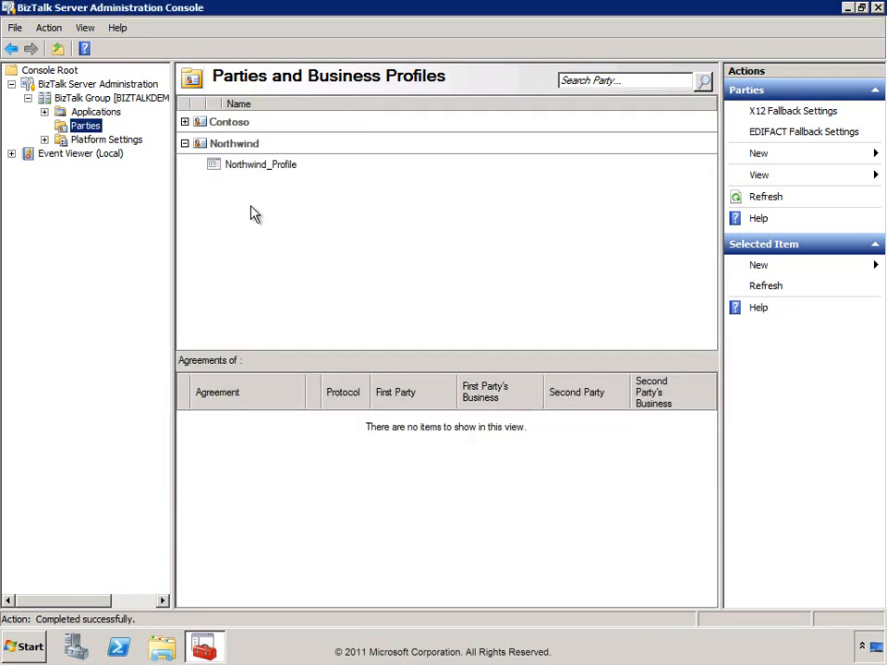
Open Contoso_Profile's properties and add a Mutually Defined (X12) identity with value CONTOSO.
{"action": "left_click", "coordinate": [185, 122]}
{"action": "left_click", "coordinate": [282, 147]}
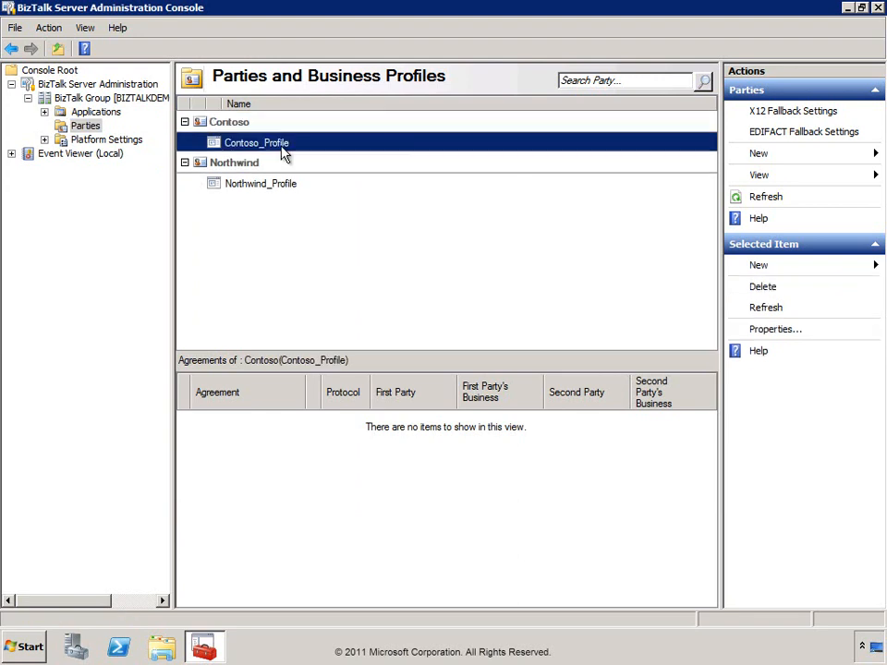
{"action": "double_click", "coordinate": [274, 143]}
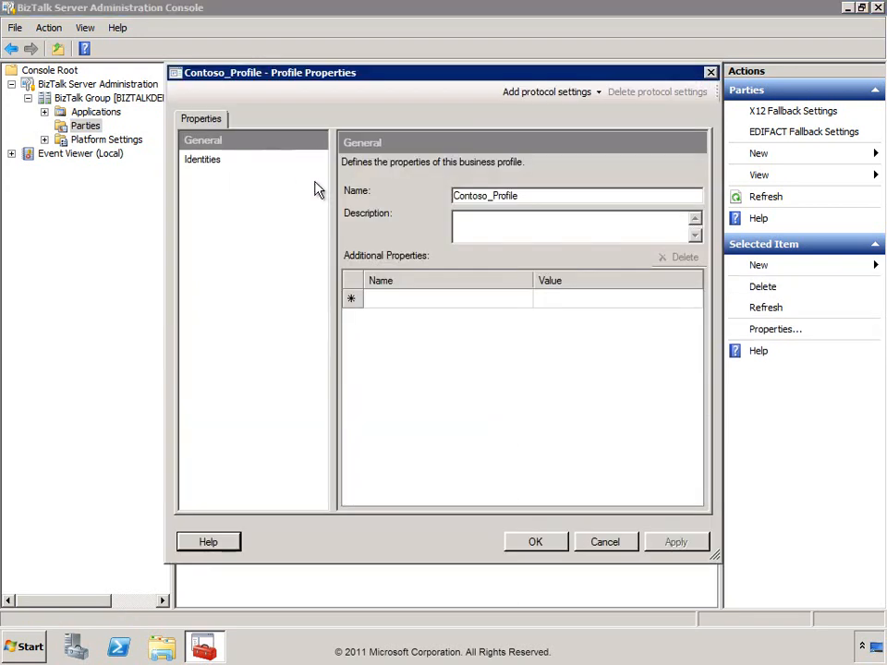
{"action": "left_click", "coordinate": [205, 162]}
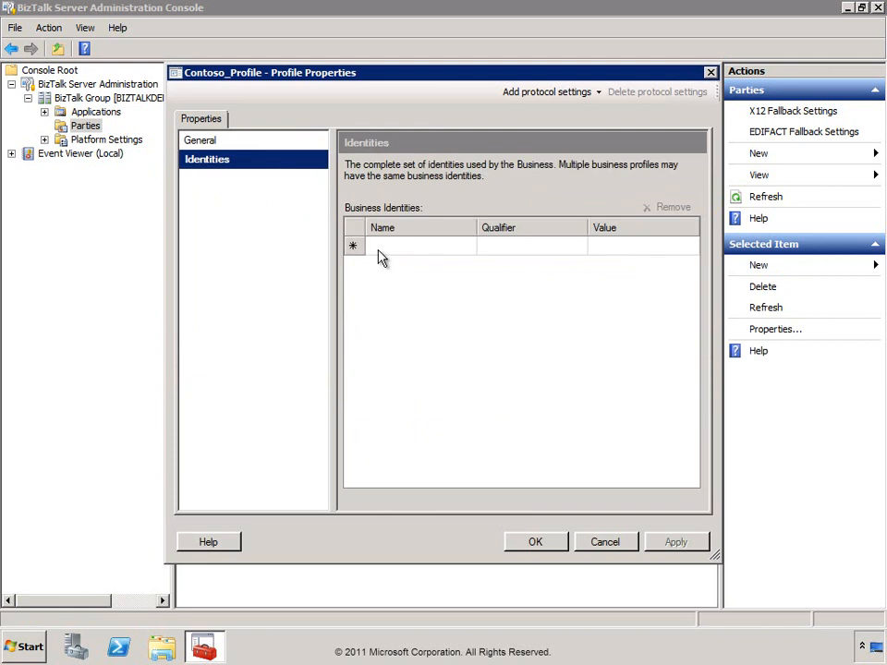
{"action": "left_click", "coordinate": [375, 246]}
{"action": "left_click", "coordinate": [467, 246]}
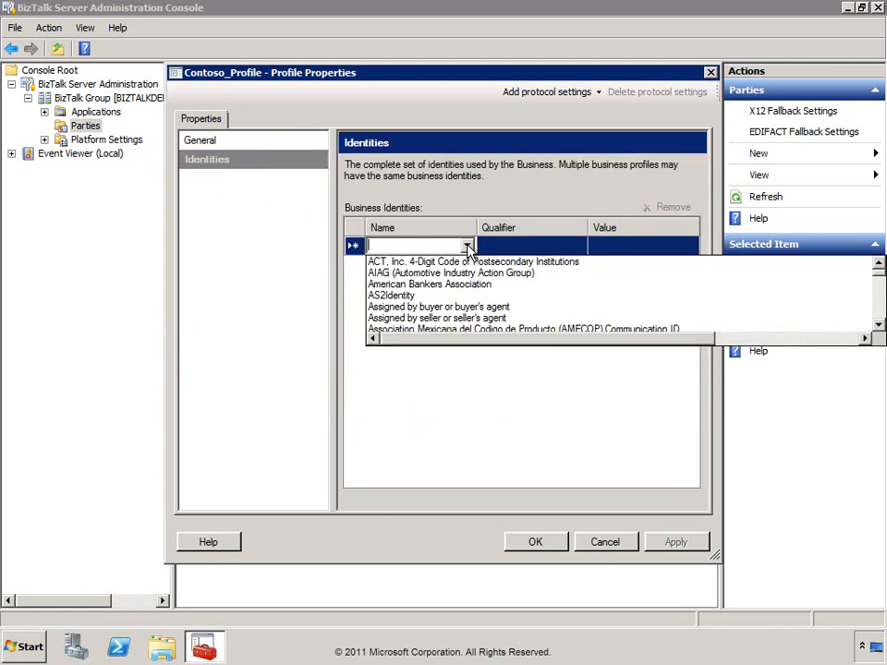
{"action": "type", "text": "mu"}
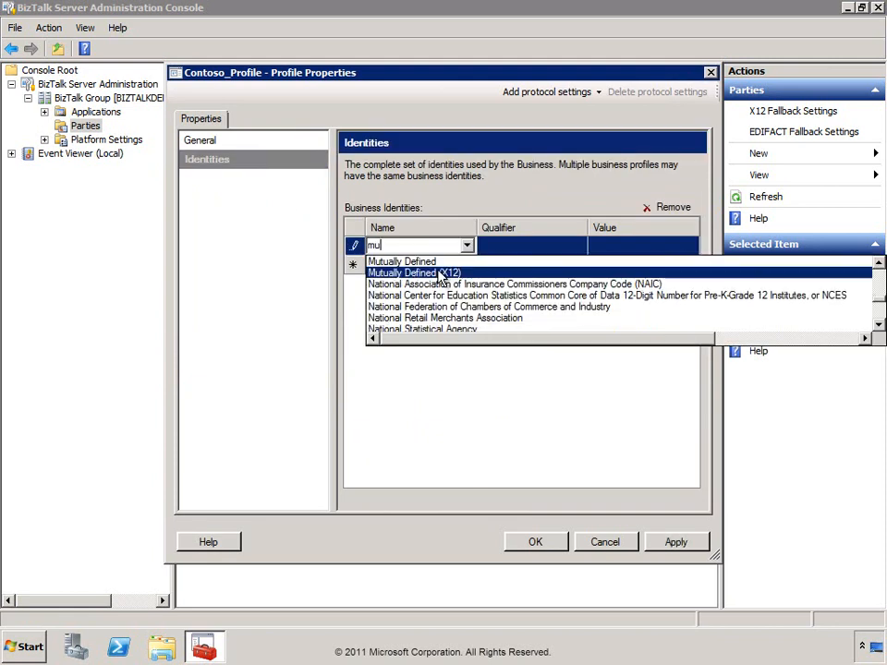
{"action": "left_click", "coordinate": [440, 274]}
{"action": "left_click", "coordinate": [620, 246]}
{"action": "type", "text": "CONTOSO"}
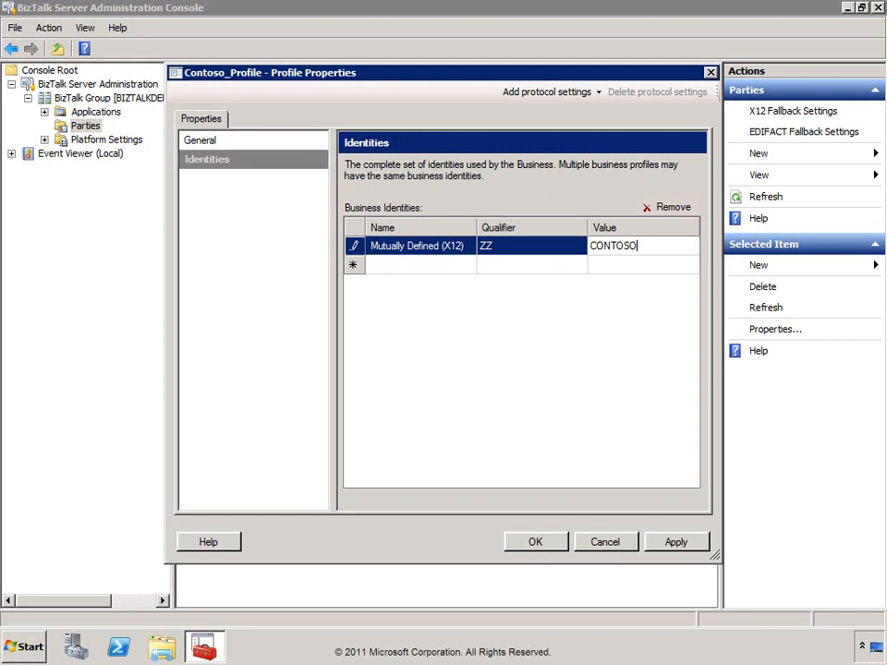
Add X12 encoding protocol settings to Contoso_Profile and select their name, X12_Settings_1.
{"action": "left_click", "coordinate": [590, 93]}
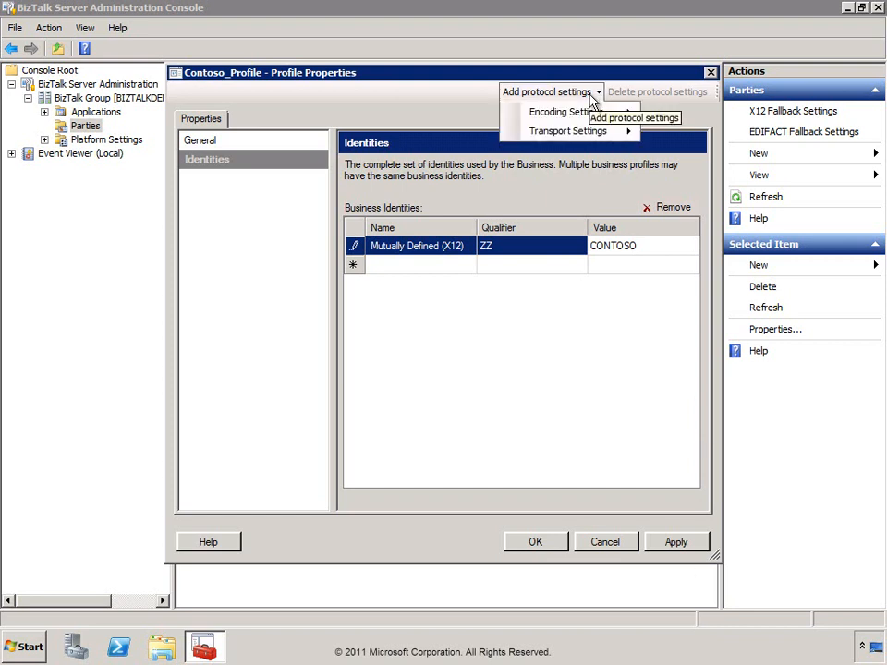
{"action": "mouse_move", "coordinate": [598, 132]}
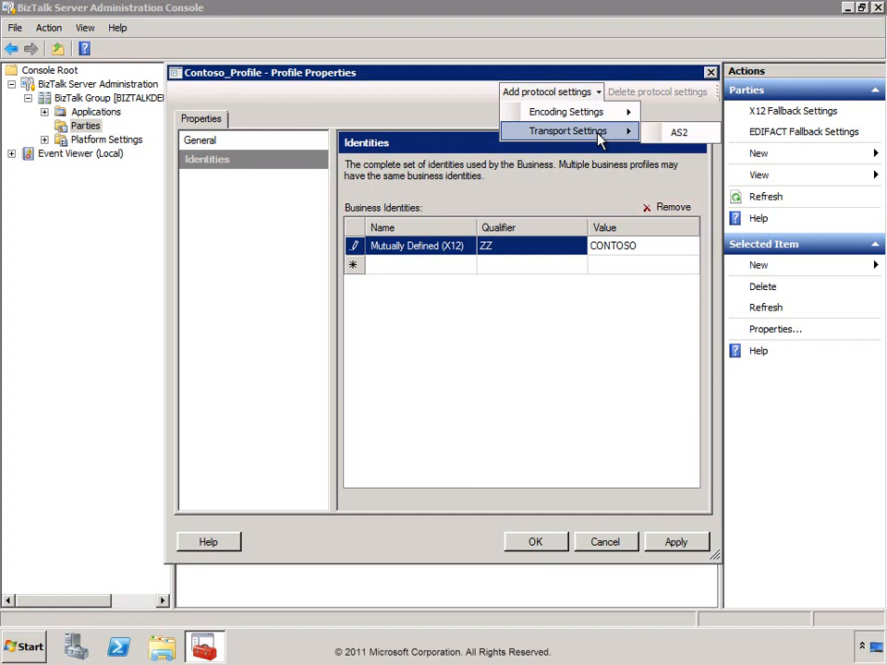
{"action": "mouse_move", "coordinate": [605, 113]}
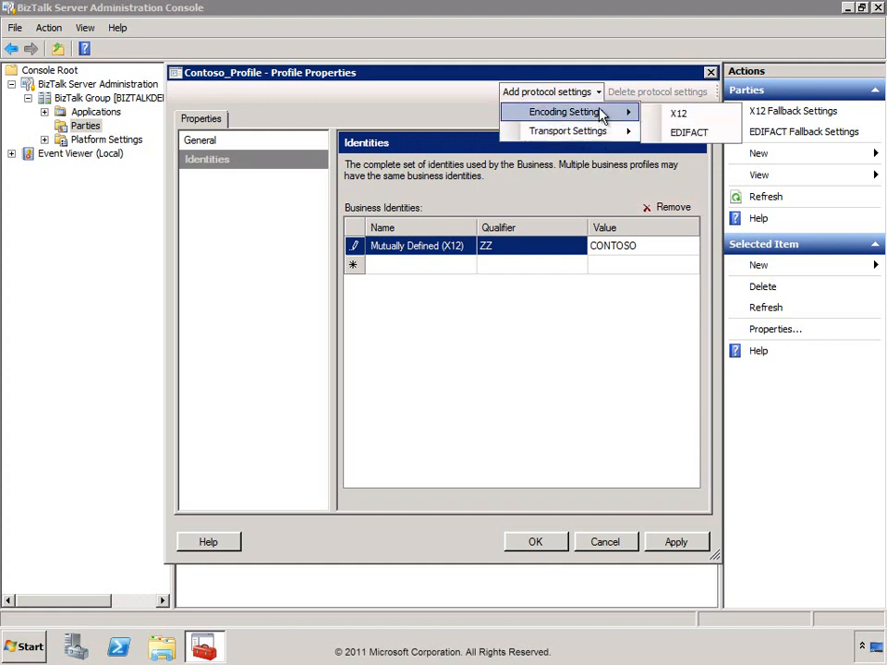
{"action": "left_click", "coordinate": [678, 117]}
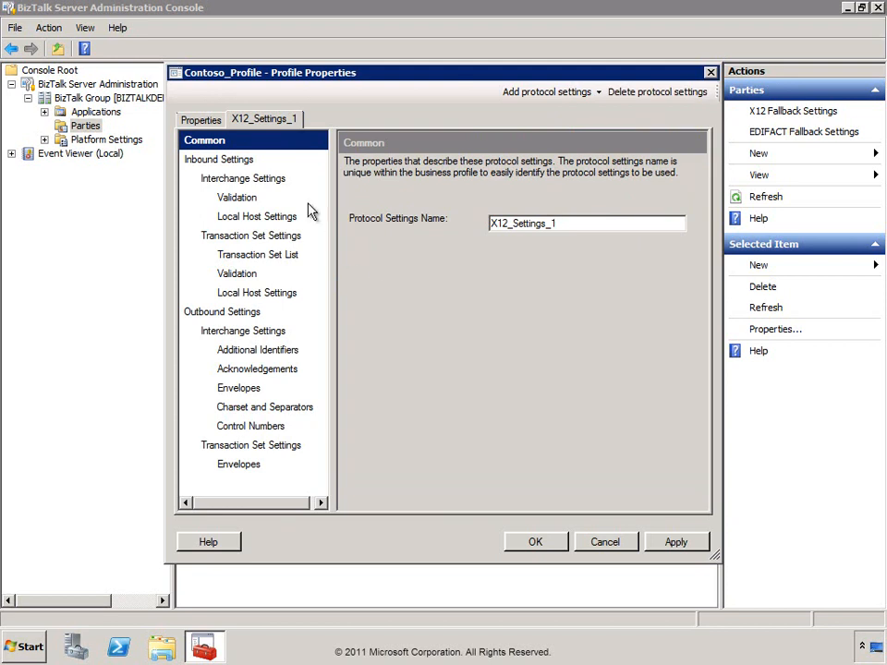
{"action": "left_click", "coordinate": [568, 224]}
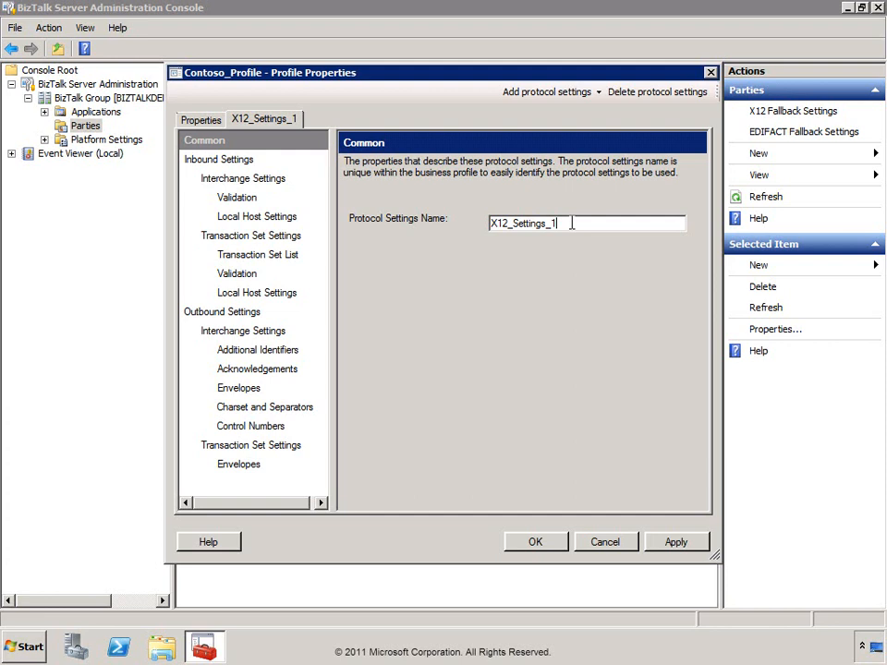
{"action": "left_click_drag", "start_coordinate": [572, 222], "coordinate": [485, 225]}
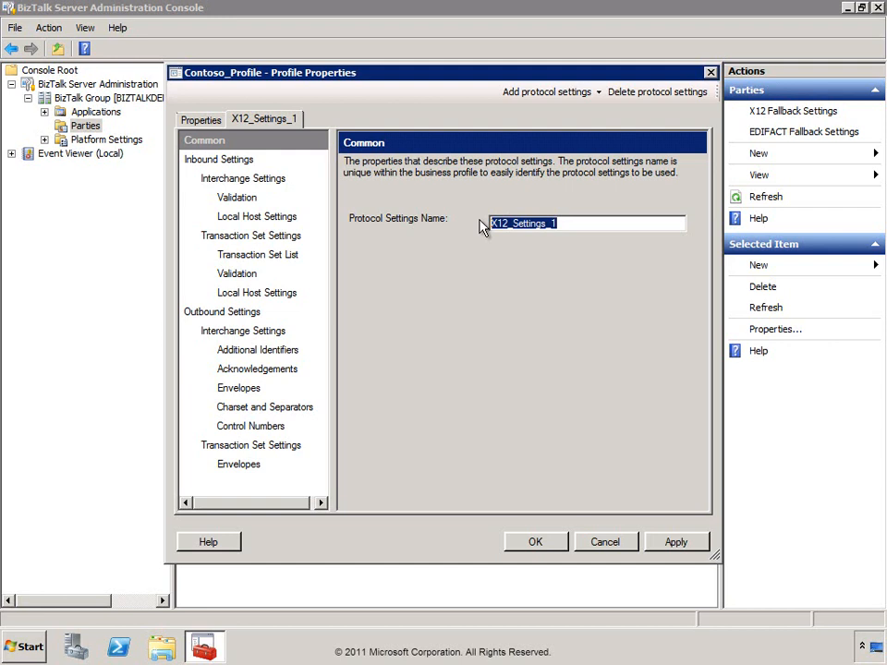
Browse the X12_Settings_1 inbound and outbound pages, ending on outbound additional identifiers.
{"action": "left_click", "coordinate": [227, 163]}
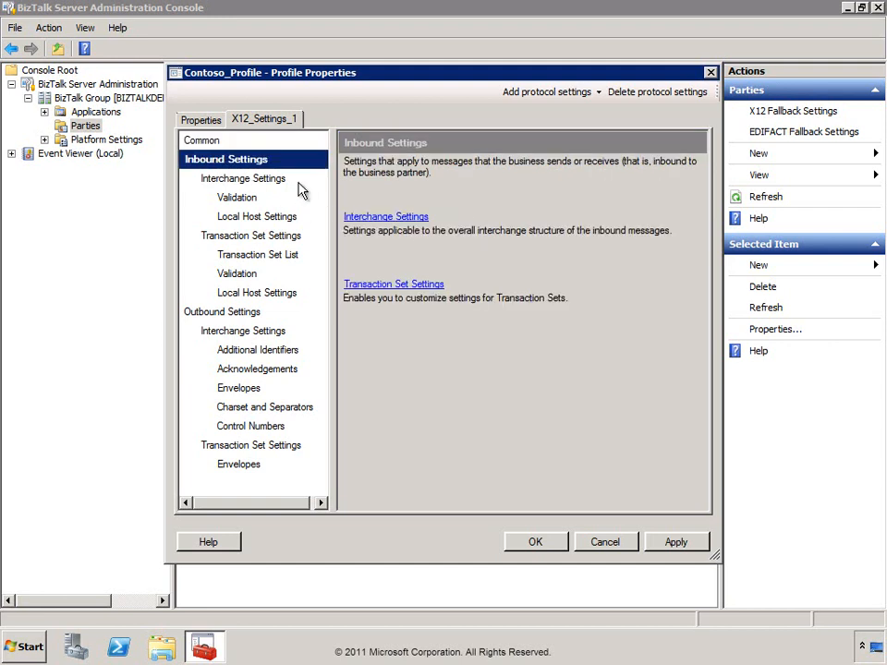
{"action": "left_click", "coordinate": [207, 315]}
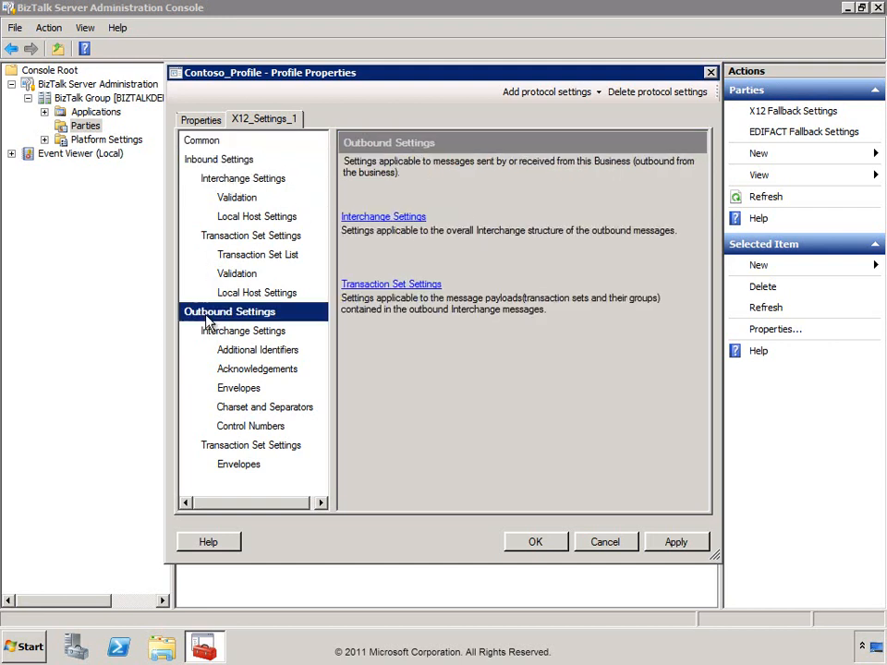
{"action": "left_click", "coordinate": [222, 163]}
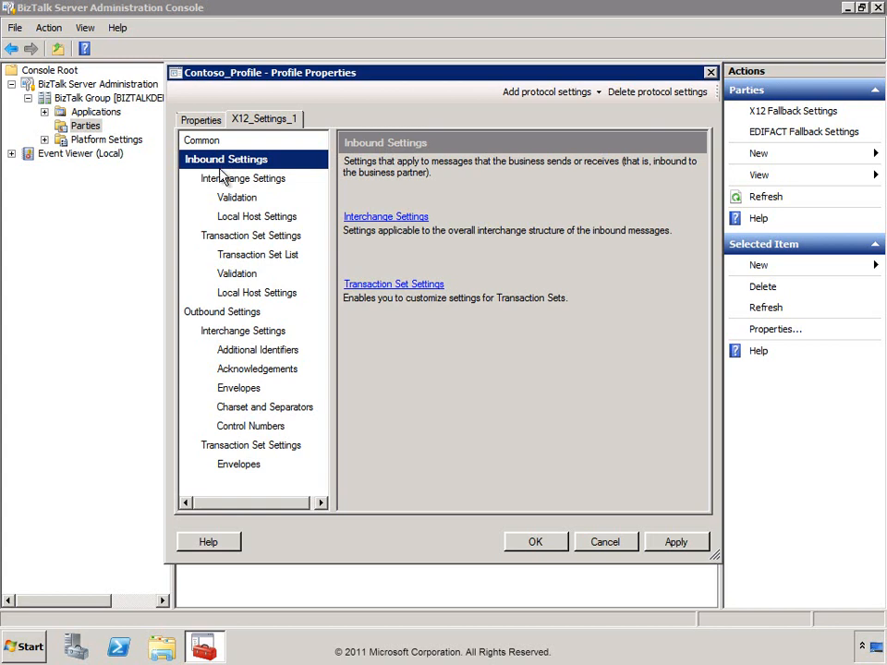
{"action": "left_click", "coordinate": [250, 351]}
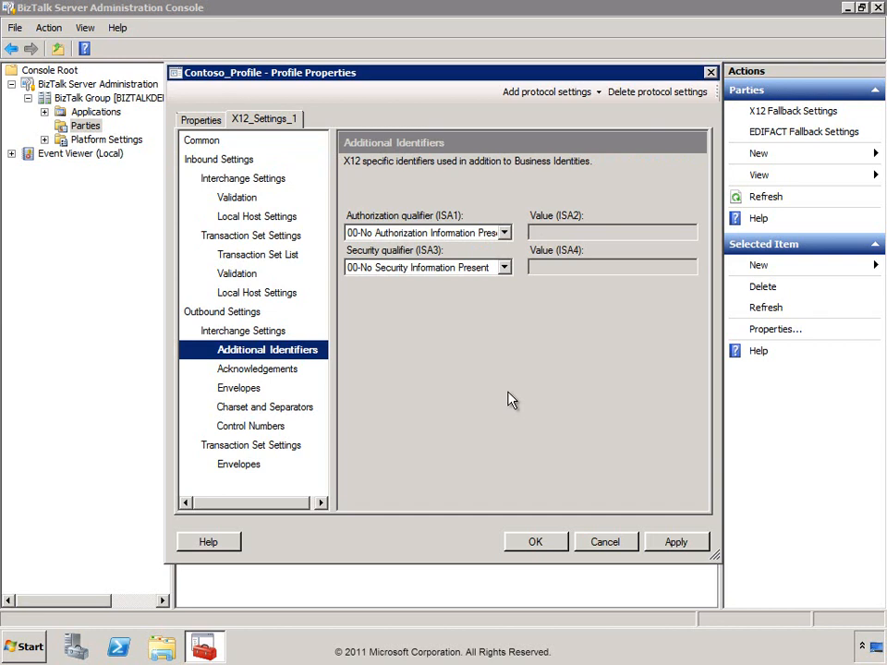
Keep ISA1 qualifier 00 and ISA3 at no security information, then view outbound acknowledgements.
{"action": "left_click", "coordinate": [503, 233]}
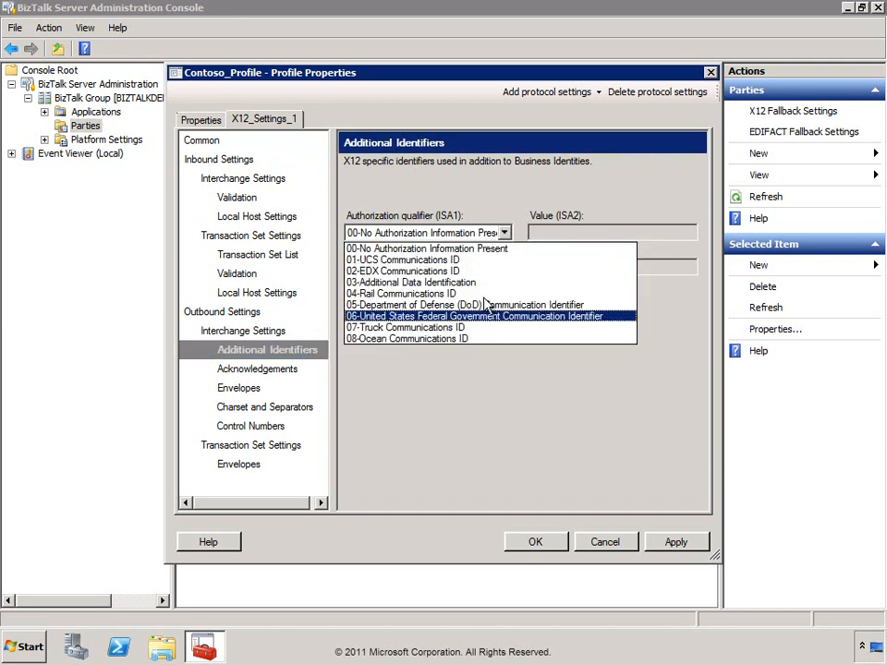
{"action": "left_click", "coordinate": [507, 234]}
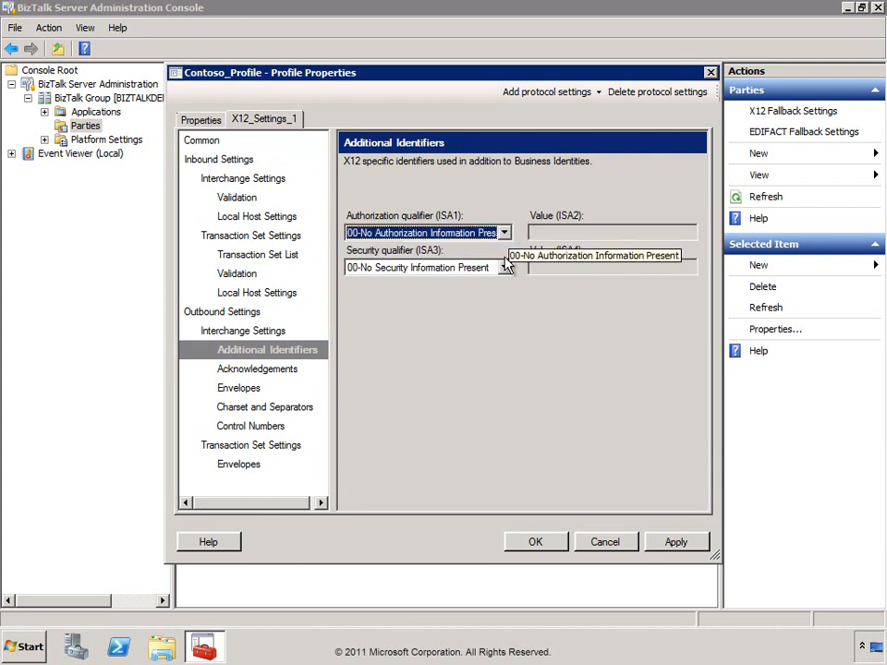
{"action": "left_click", "coordinate": [504, 267]}
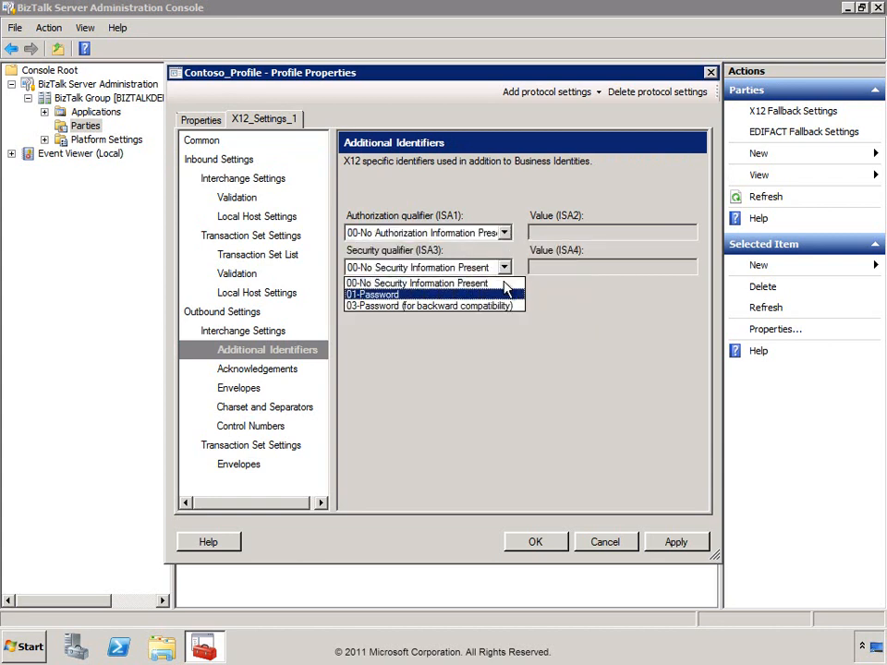
{"action": "left_click", "coordinate": [507, 271]}
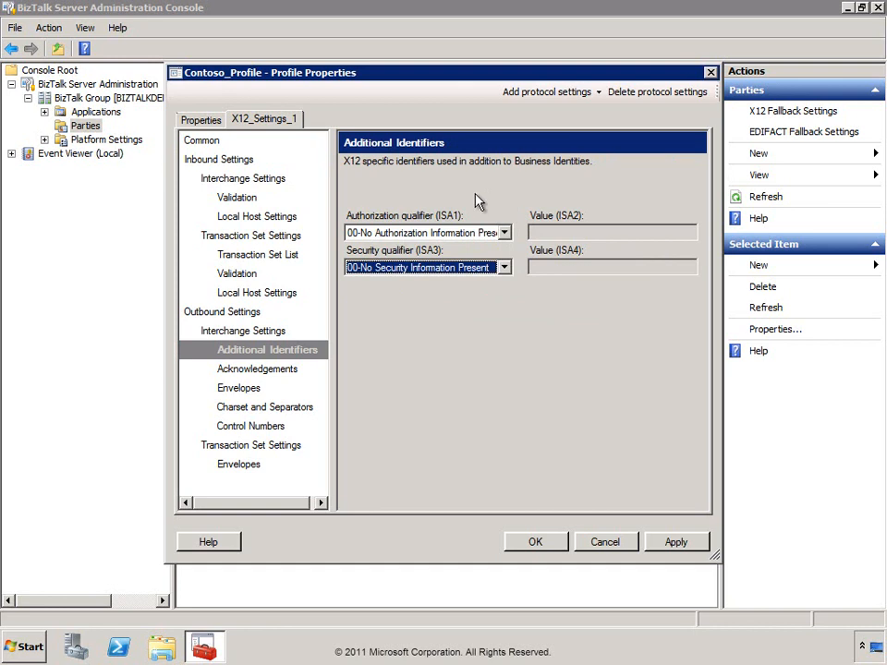
{"action": "left_click", "coordinate": [243, 371]}
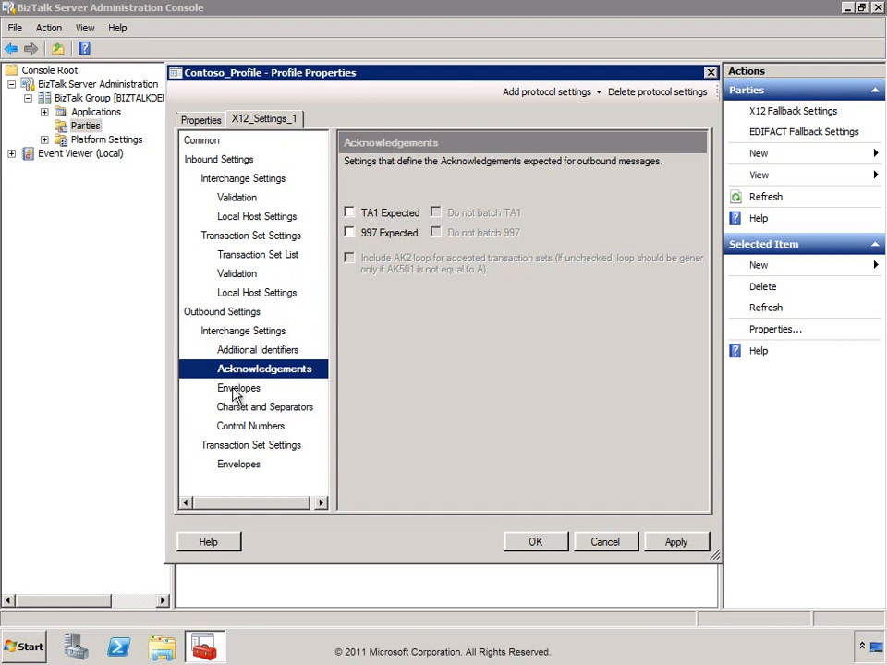
Review envelopes, charset and separators, control numbers, validation and local host settings, then save the profile.
{"action": "left_click", "coordinate": [235, 392]}
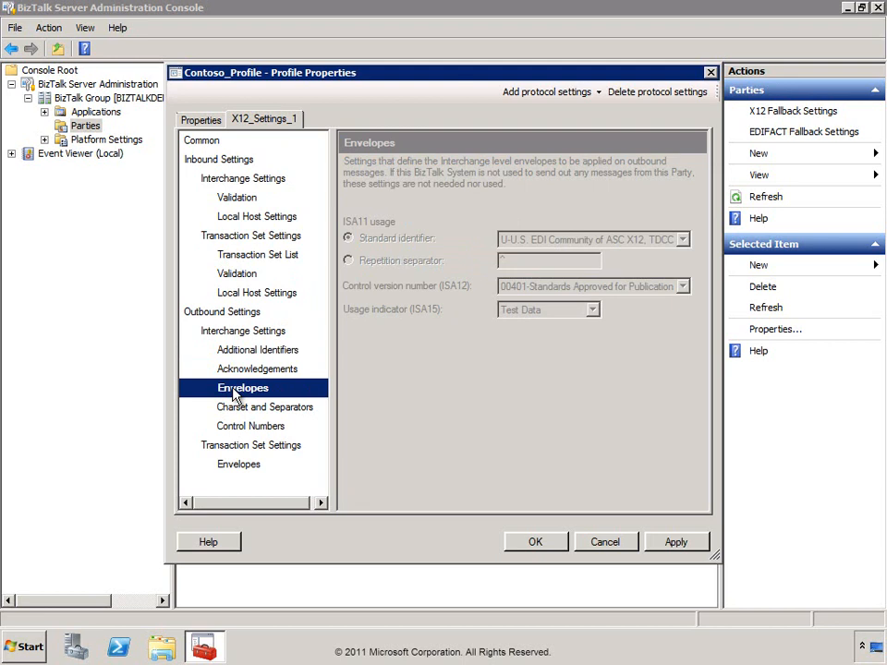
{"action": "left_click", "coordinate": [237, 412]}
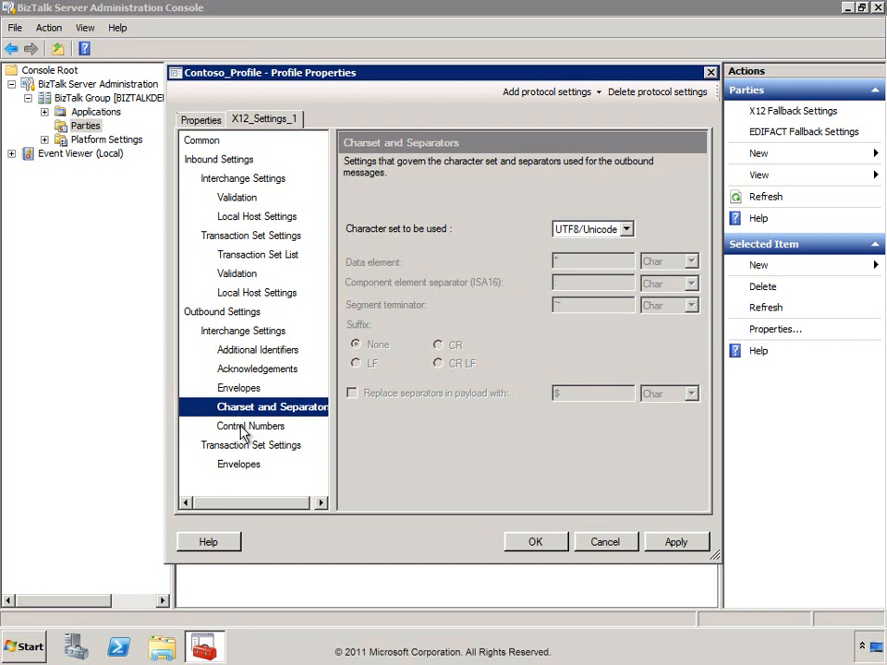
{"action": "left_click", "coordinate": [243, 430]}
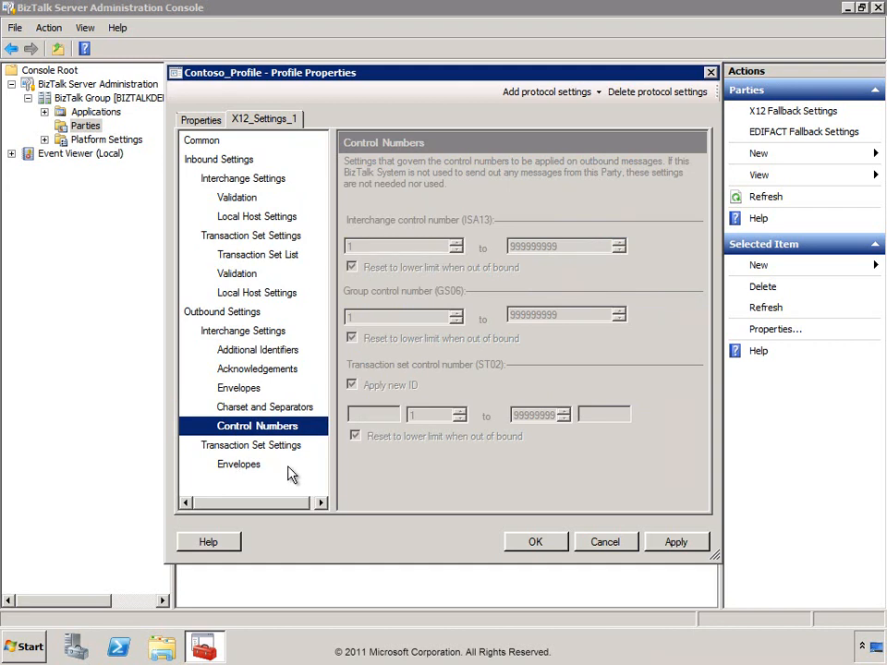
{"action": "left_click", "coordinate": [231, 275]}
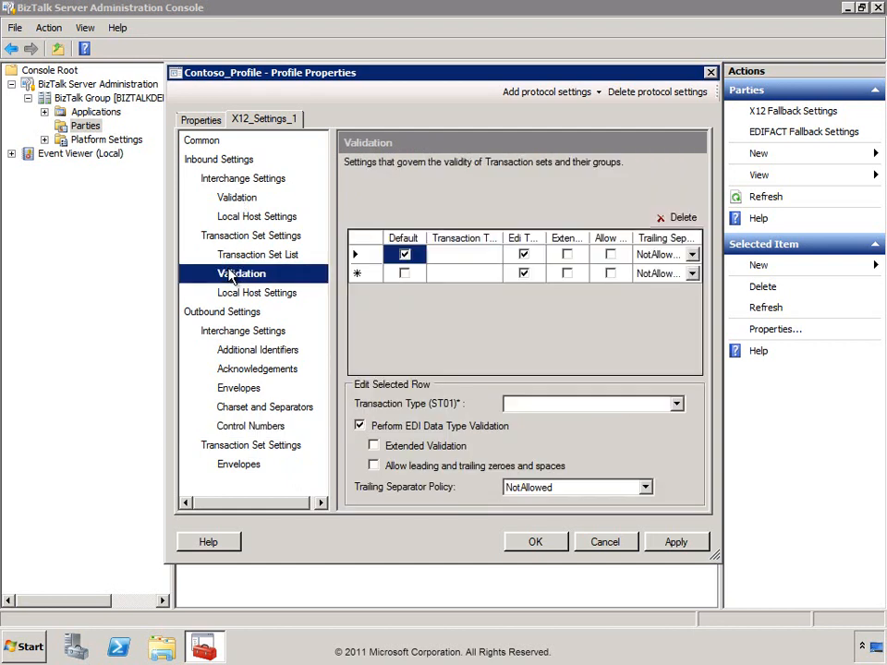
{"action": "left_click", "coordinate": [232, 197]}
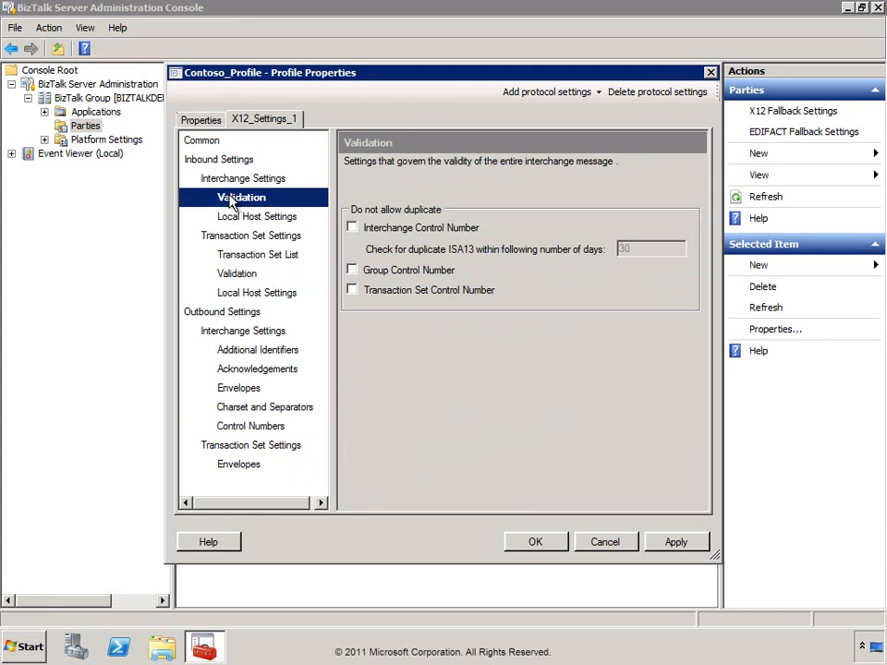
{"action": "left_click", "coordinate": [236, 218]}
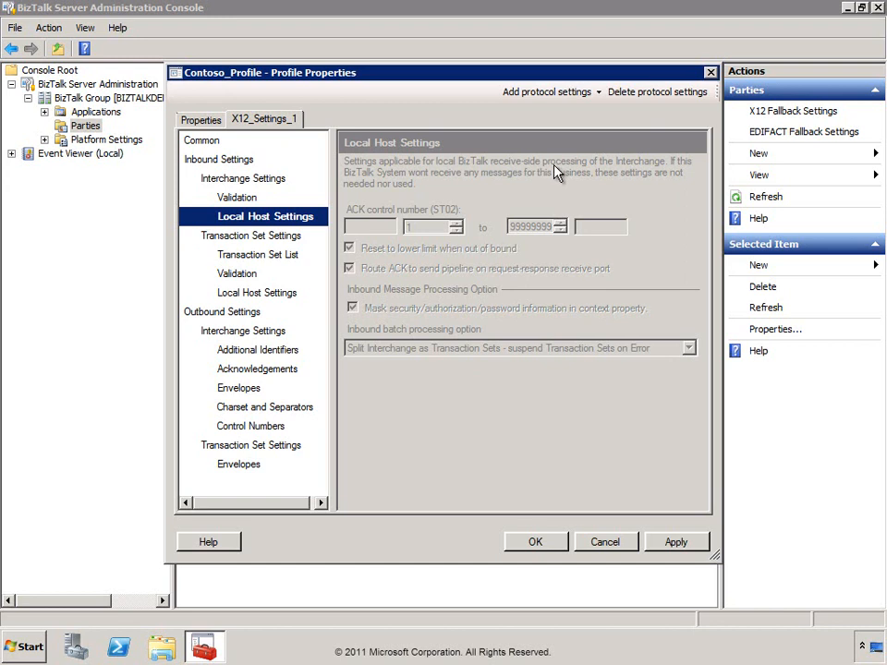
{"action": "left_click", "coordinate": [533, 544]}
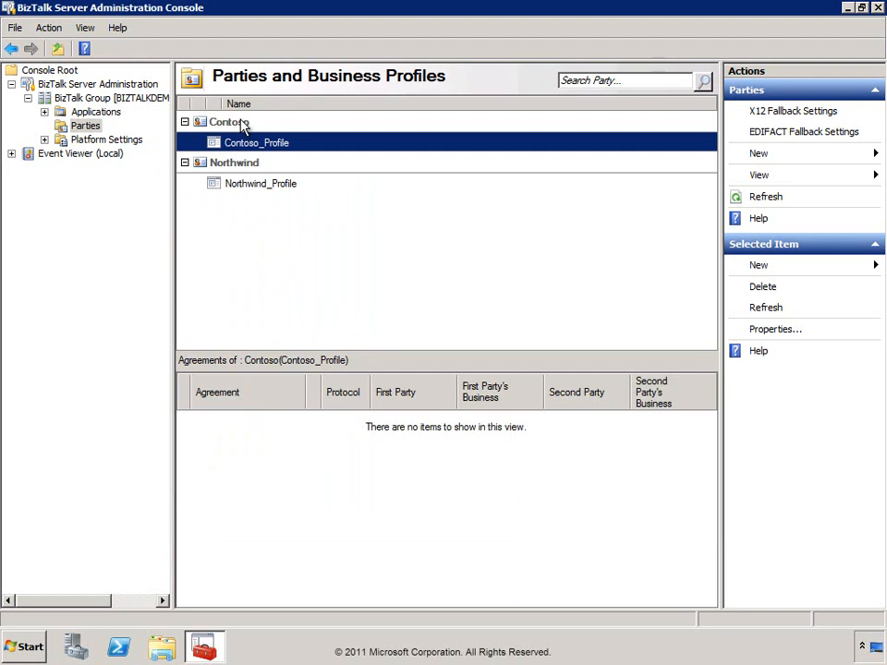
Start a new agreement for Northwind_Profile named Contoso-Northwind-PO using the X12 protocol.
{"action": "right_click", "coordinate": [232, 187]}
{"action": "mouse_move", "coordinate": [326, 200]}
{"action": "left_click", "coordinate": [382, 198]}
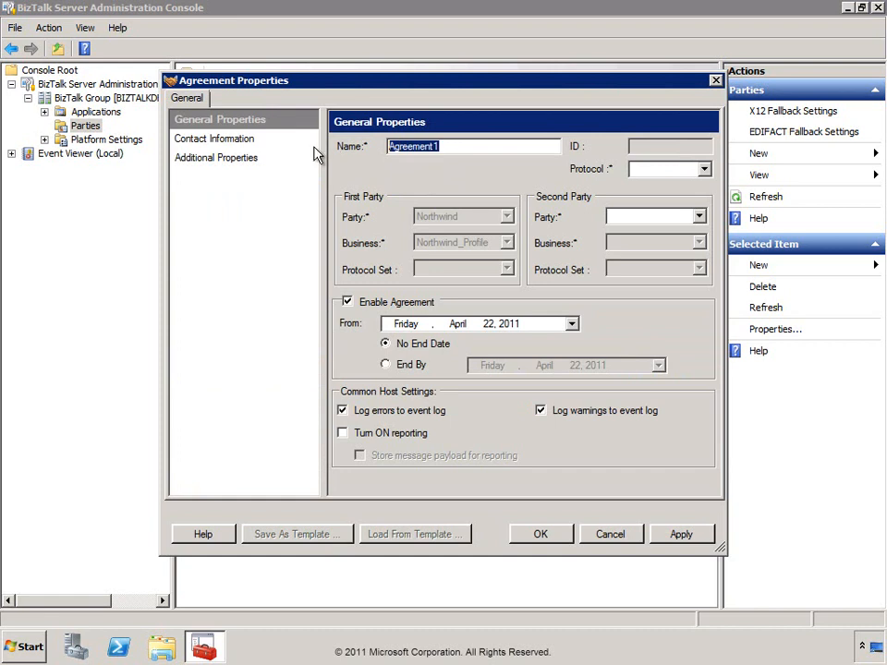
{"action": "type", "text": "Contoso-NOrt"}
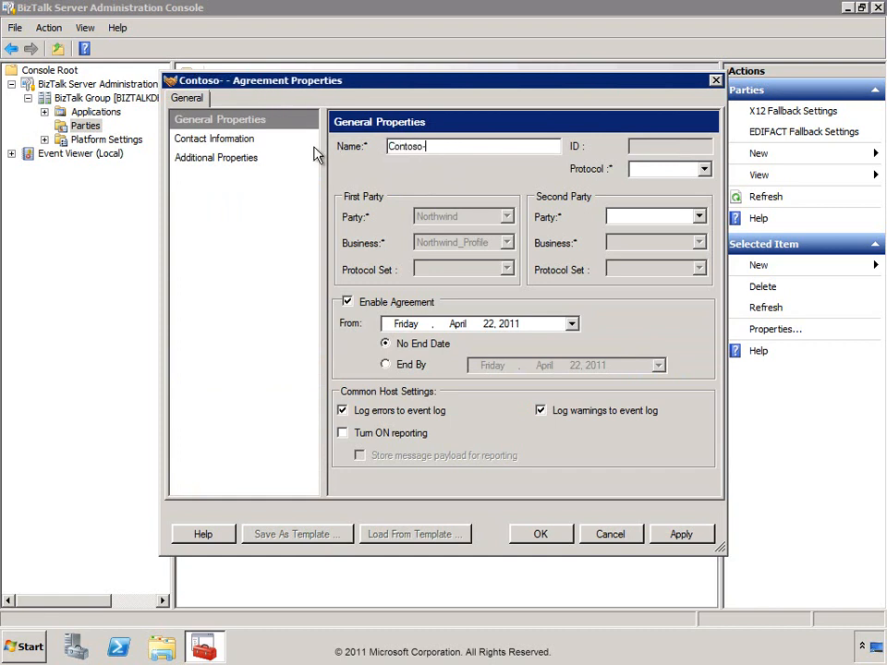
{"action": "key", "text": "BackSpace"}
{"action": "key", "text": "BackSpace"}
{"action": "key", "text": "BackSpace"}
{"action": "type", "text": "orth"}
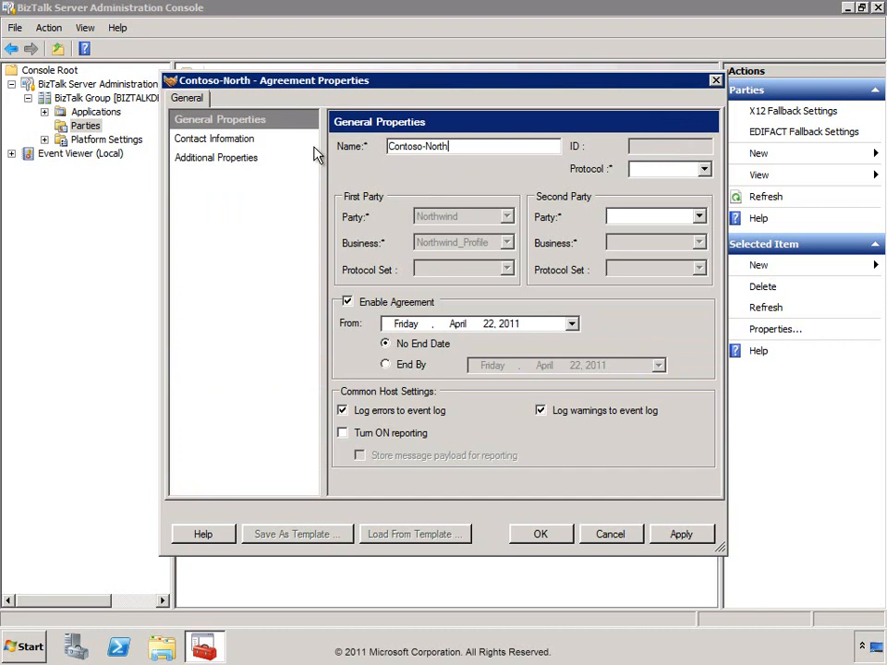
{"action": "type", "text": "wind-PO"}
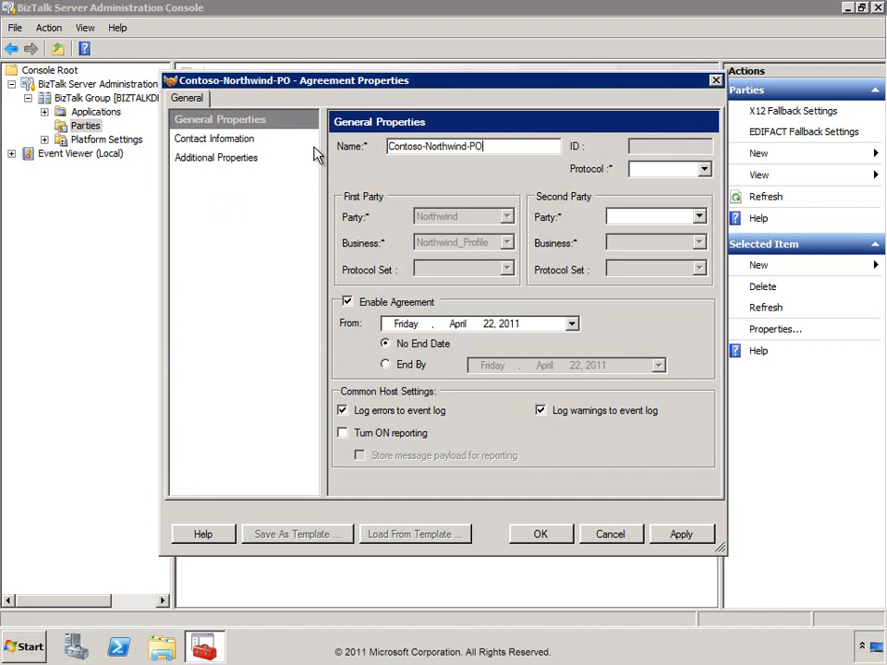
{"action": "left_click", "coordinate": [703, 170]}
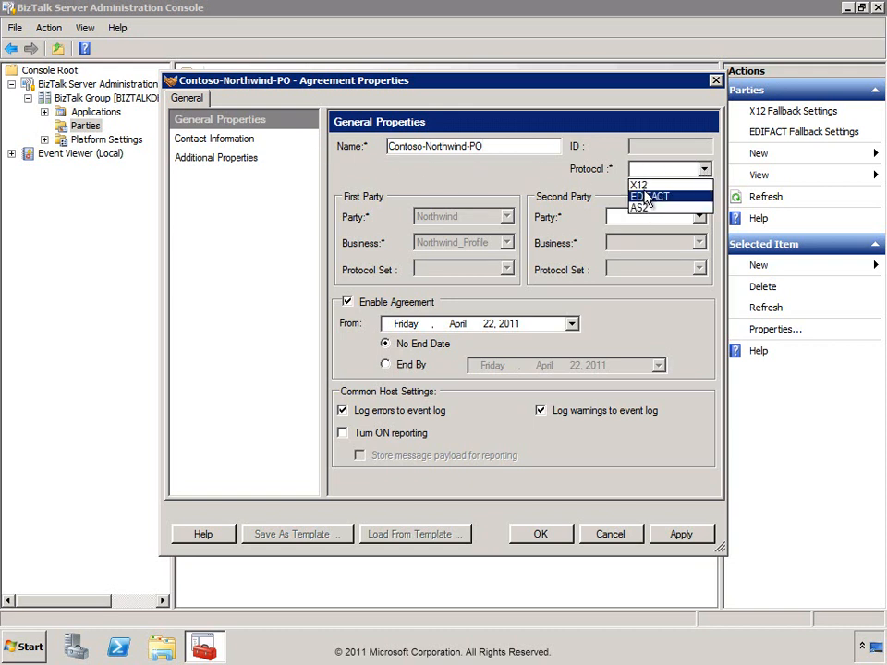
{"action": "left_click", "coordinate": [645, 185]}
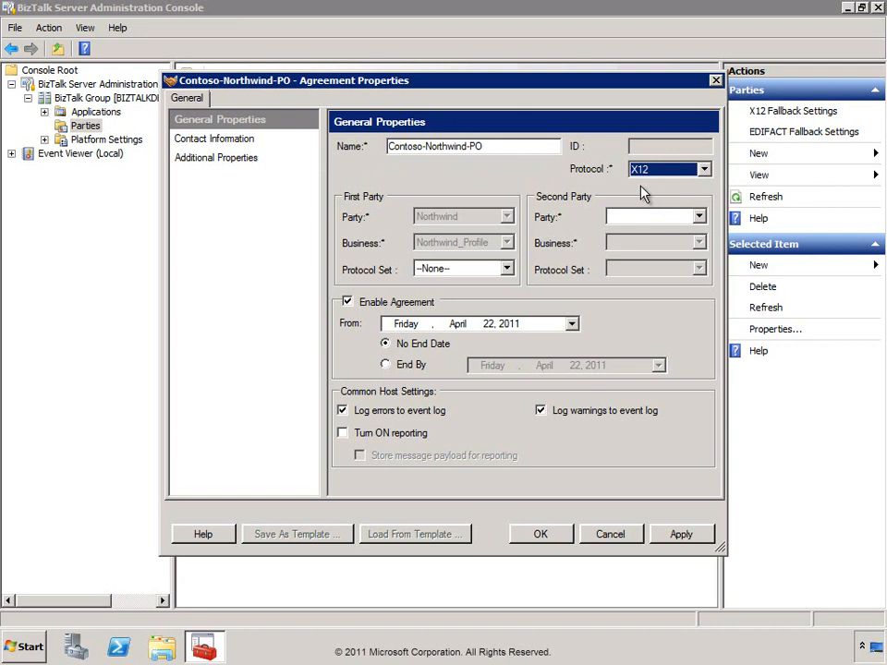
Leave Northwind's protocol set empty; make Contoso / Contoso_Profile the second party with X12_Settings_1.
{"action": "left_click", "coordinate": [507, 269]}
{"action": "left_click", "coordinate": [509, 273]}
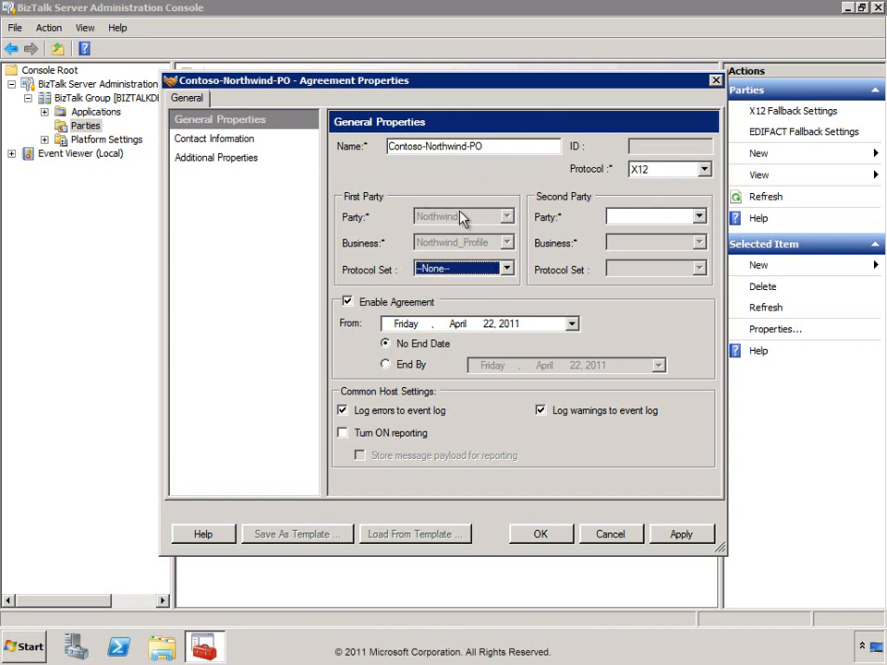
{"action": "left_click", "coordinate": [507, 269]}
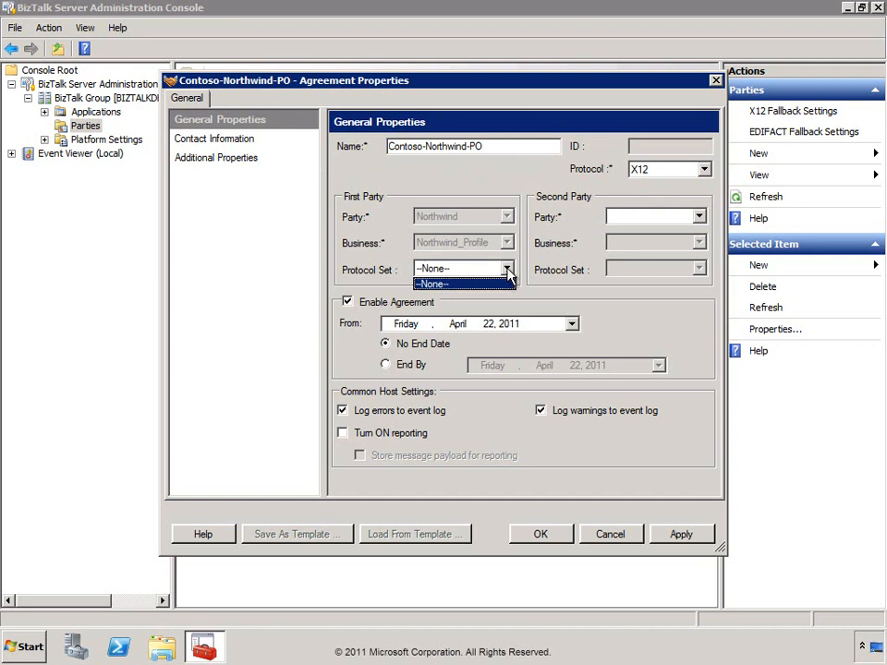
{"action": "left_click", "coordinate": [508, 271]}
{"action": "left_click", "coordinate": [699, 218]}
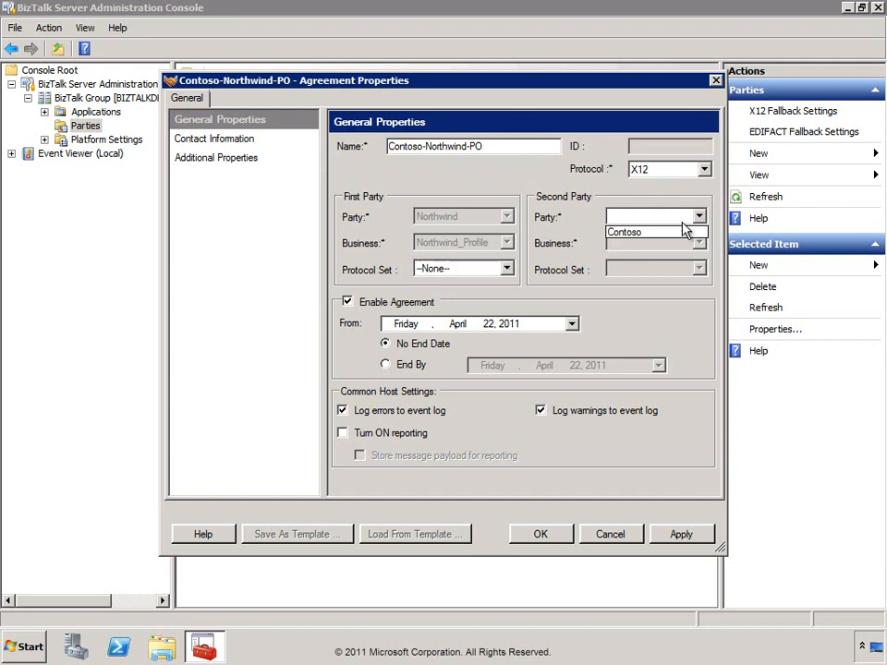
{"action": "left_click", "coordinate": [638, 232]}
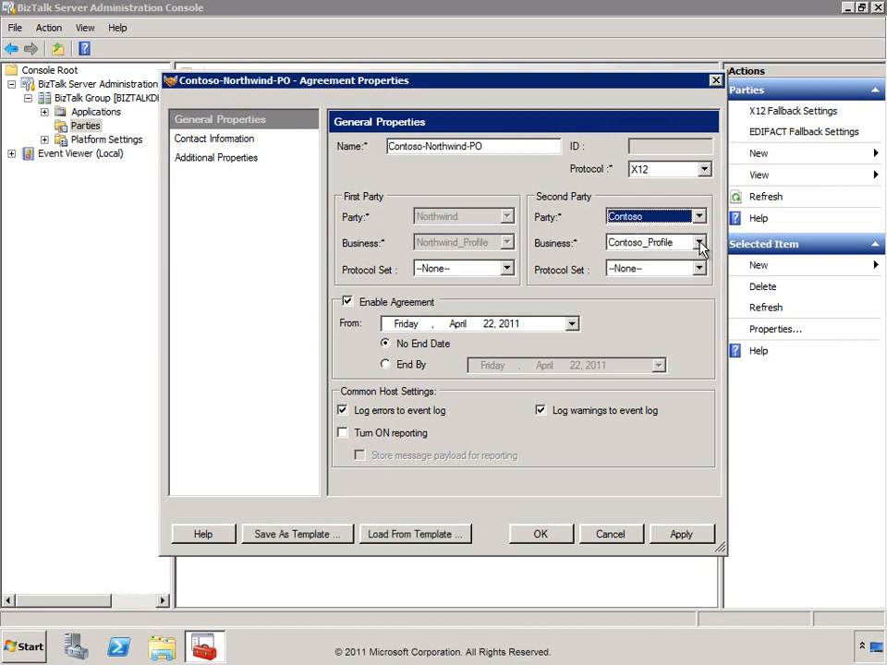
{"action": "left_click", "coordinate": [699, 244]}
{"action": "left_click", "coordinate": [699, 243]}
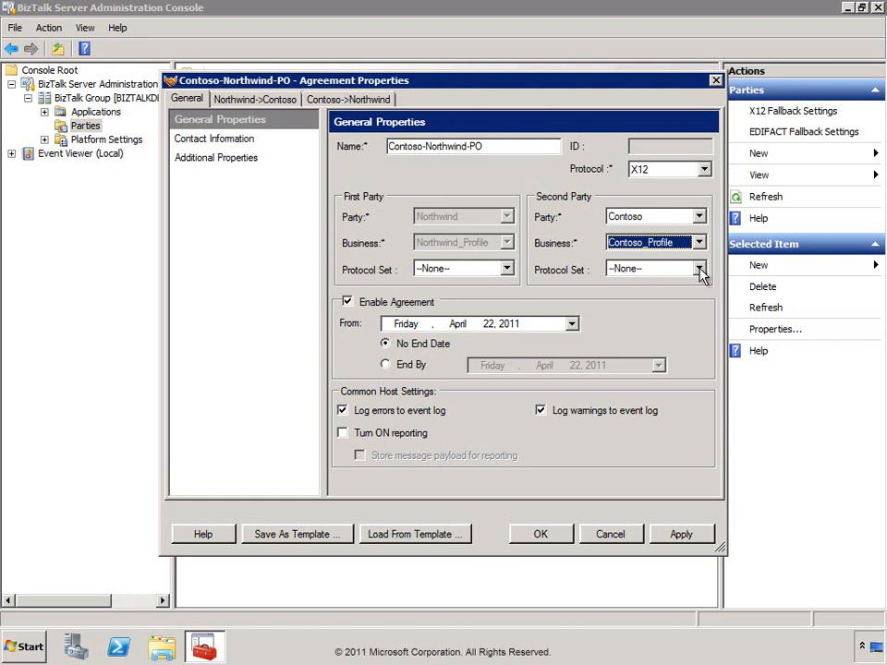
{"action": "left_click", "coordinate": [699, 269]}
{"action": "left_click", "coordinate": [694, 297]}
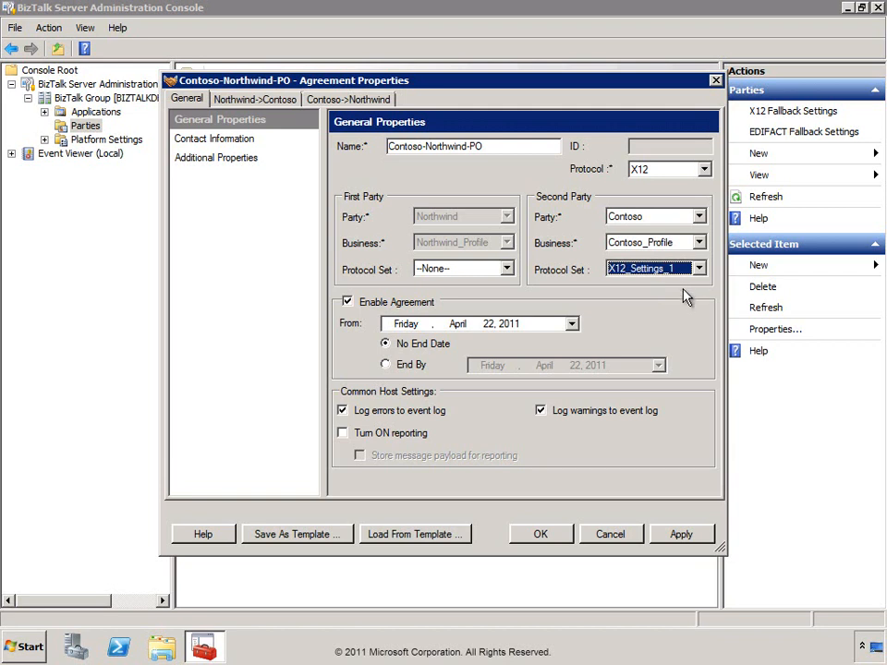
{"action": "left_click", "coordinate": [227, 142]}
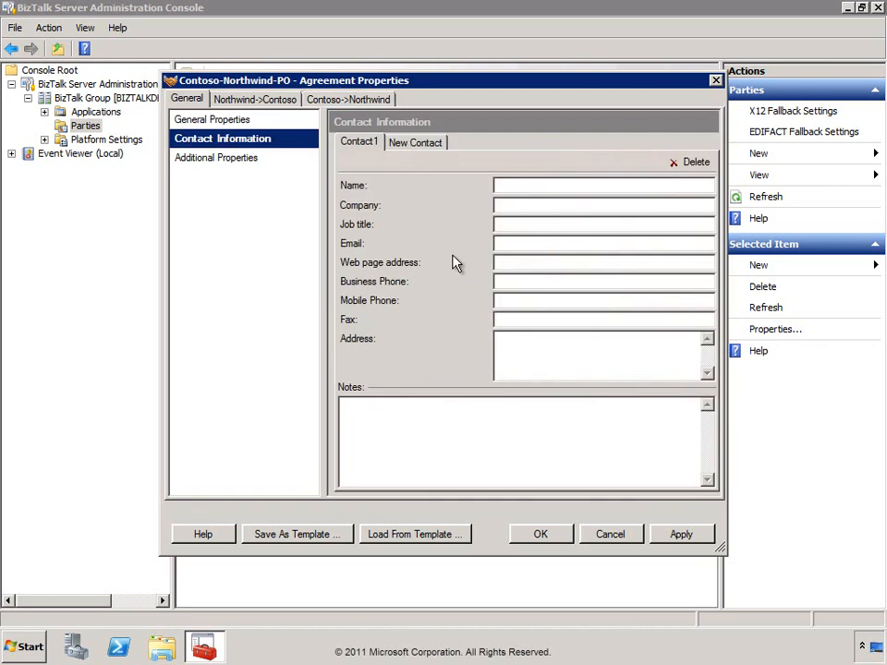
Pass over contact information and Additional Properties to reach the agreement's Northwind->Contoso settings.
{"action": "left_click", "coordinate": [514, 182]}
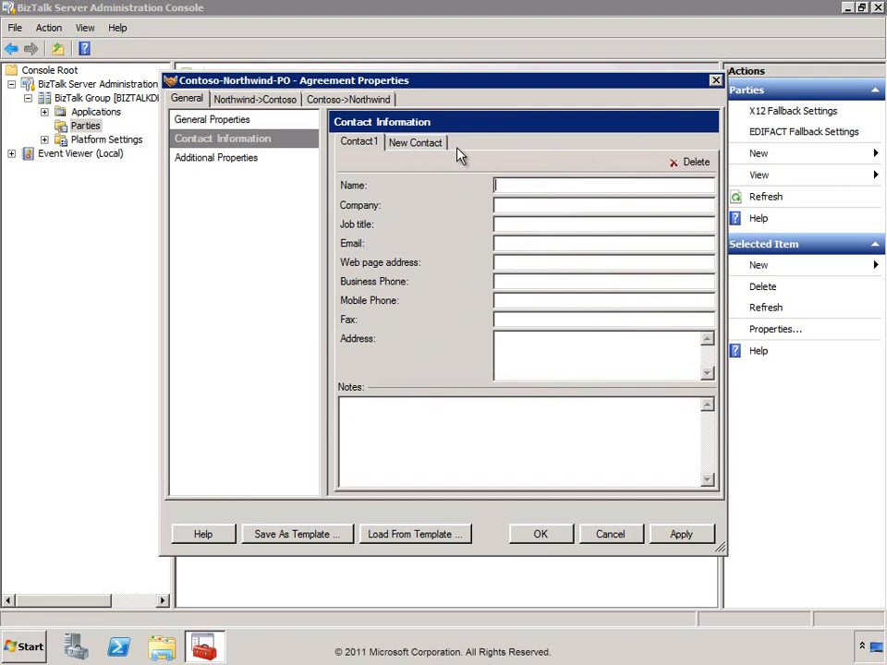
{"action": "left_click", "coordinate": [209, 163]}
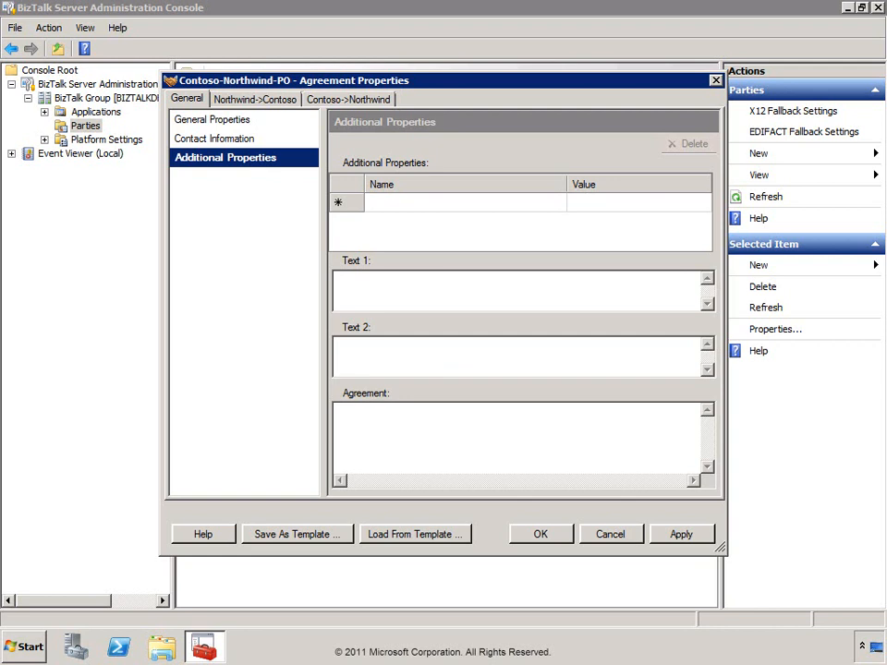
{"action": "left_click", "coordinate": [247, 102]}
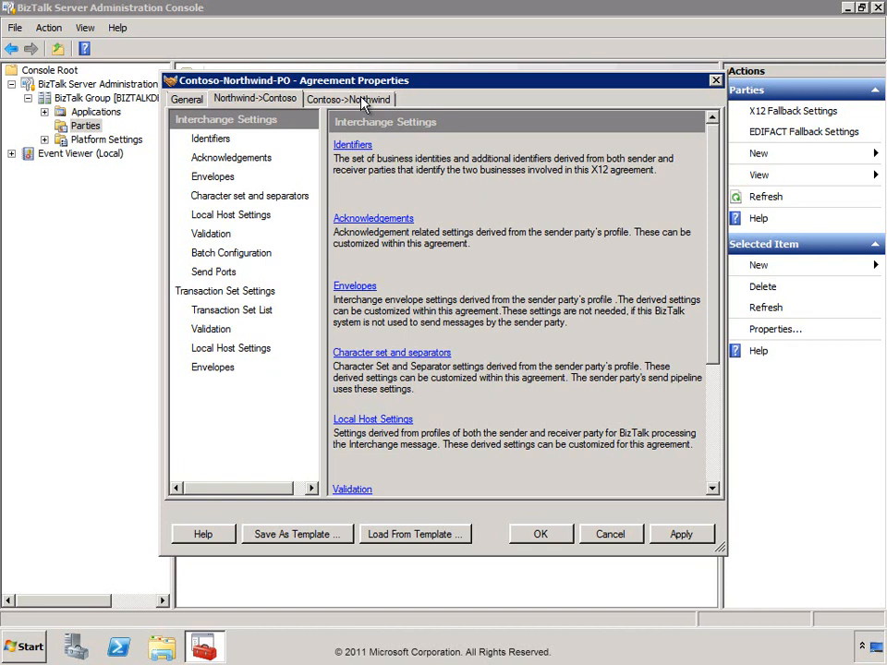
Review the Contoso->Northwind acknowledgement, identifier, send port, transaction set list and validation pages, ending on Local Host Settings.
{"action": "left_click", "coordinate": [361, 99]}
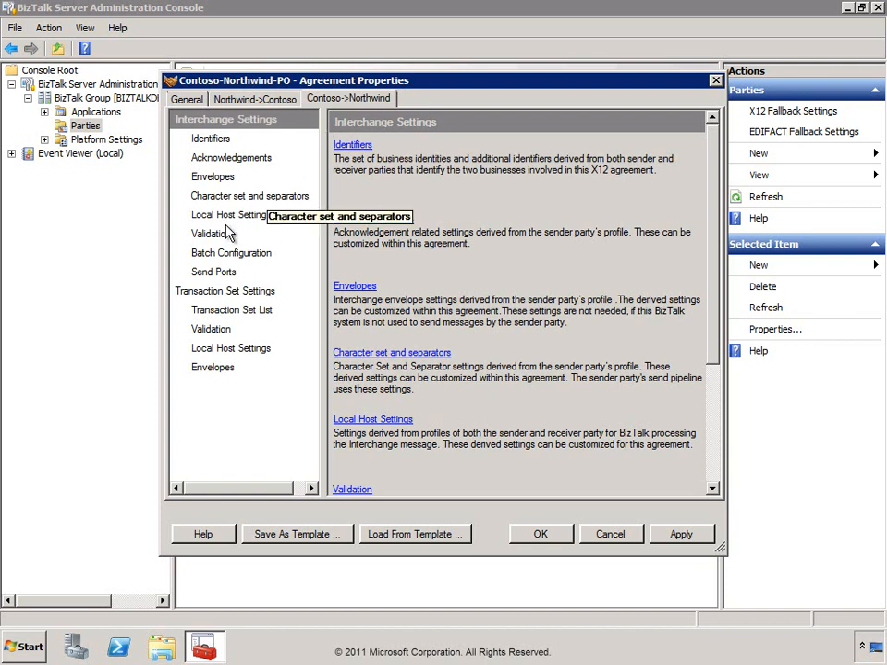
{"action": "left_click", "coordinate": [211, 158]}
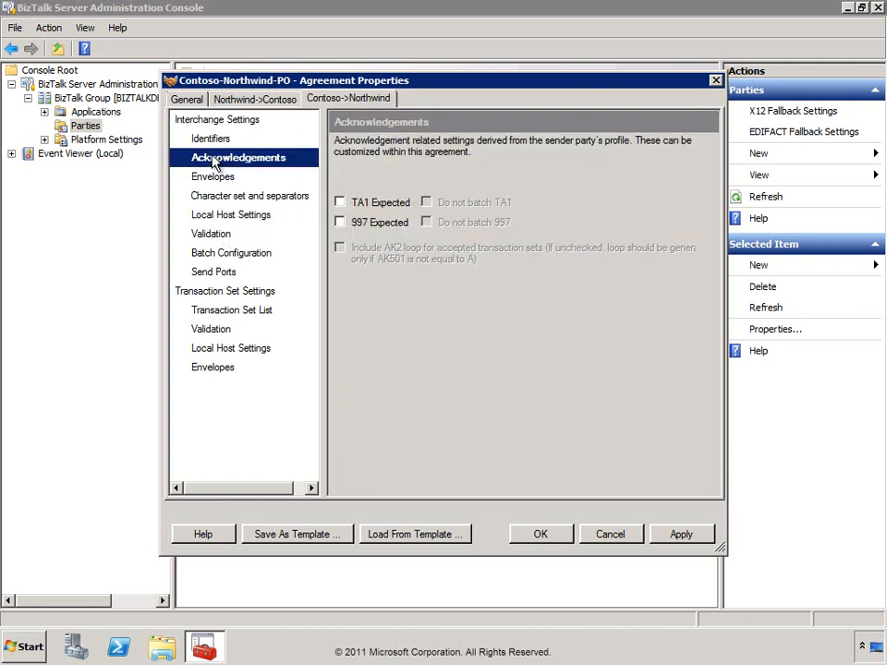
{"action": "left_click", "coordinate": [212, 140]}
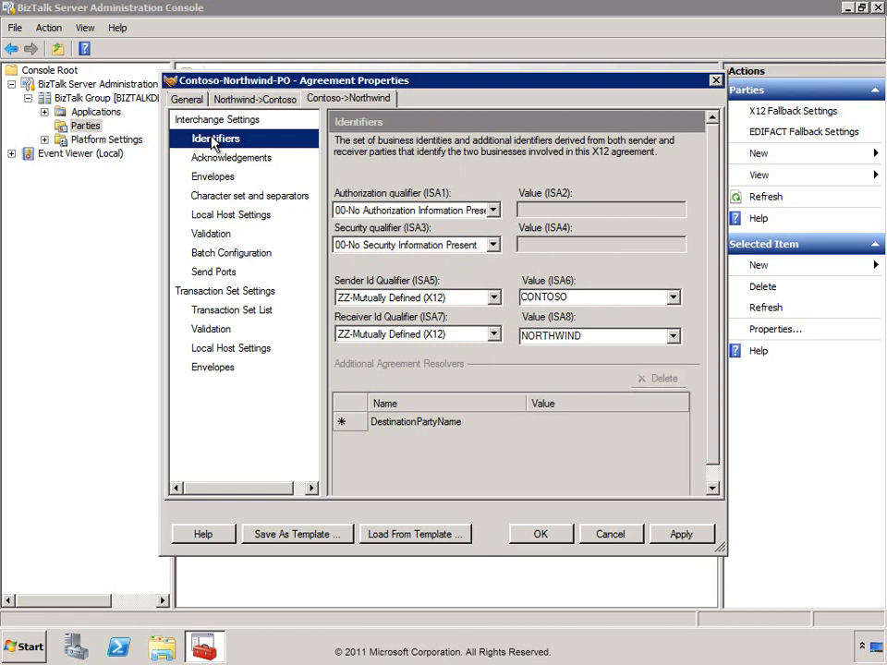
{"action": "left_click", "coordinate": [219, 275]}
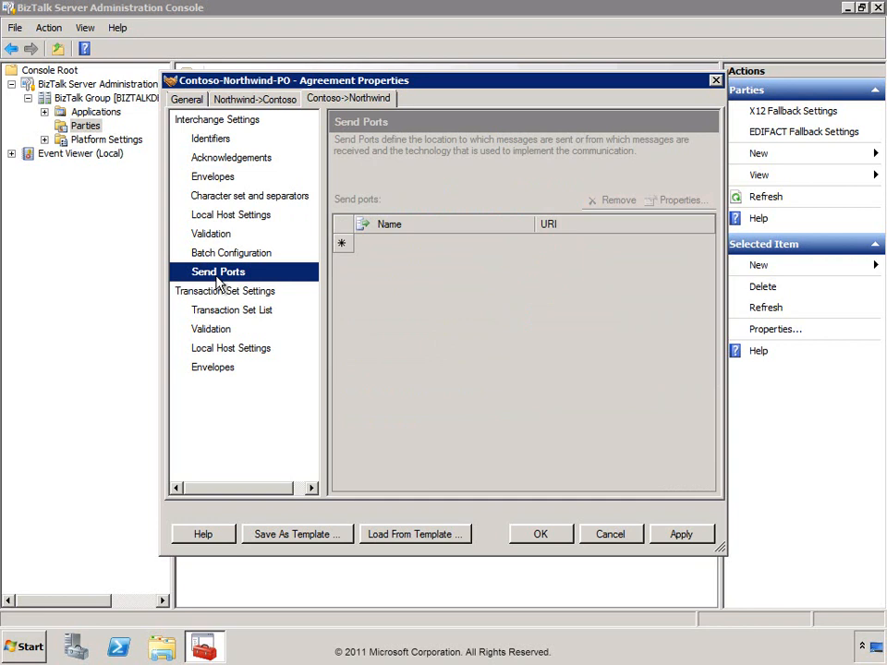
{"action": "left_click", "coordinate": [221, 319]}
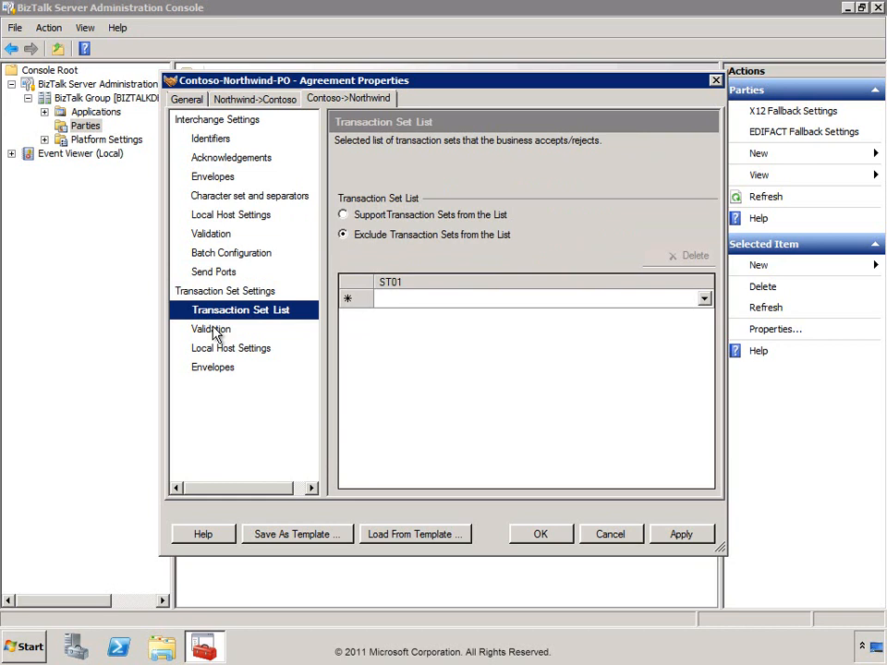
{"action": "left_click", "coordinate": [213, 330]}
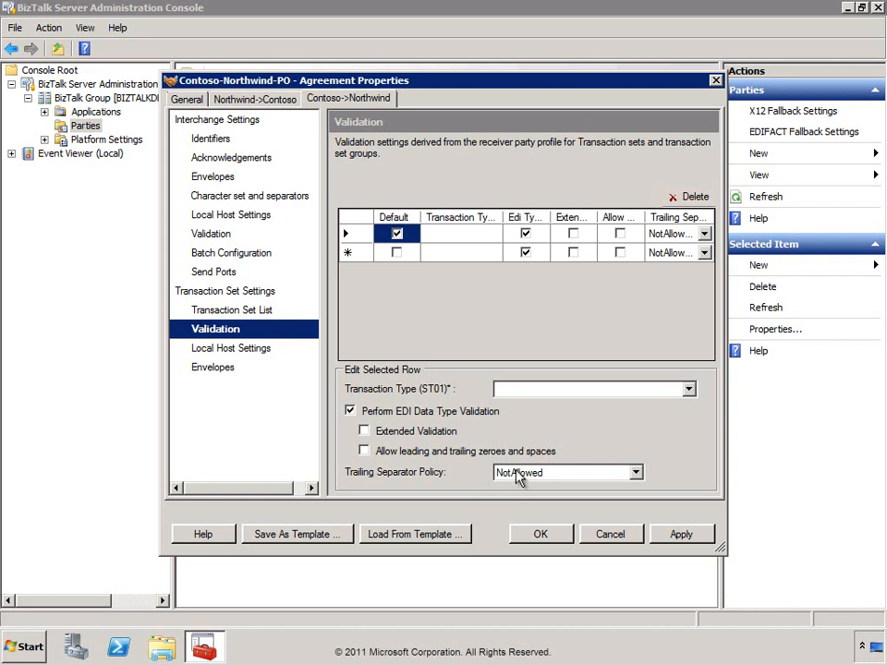
{"action": "left_click", "coordinate": [219, 355]}
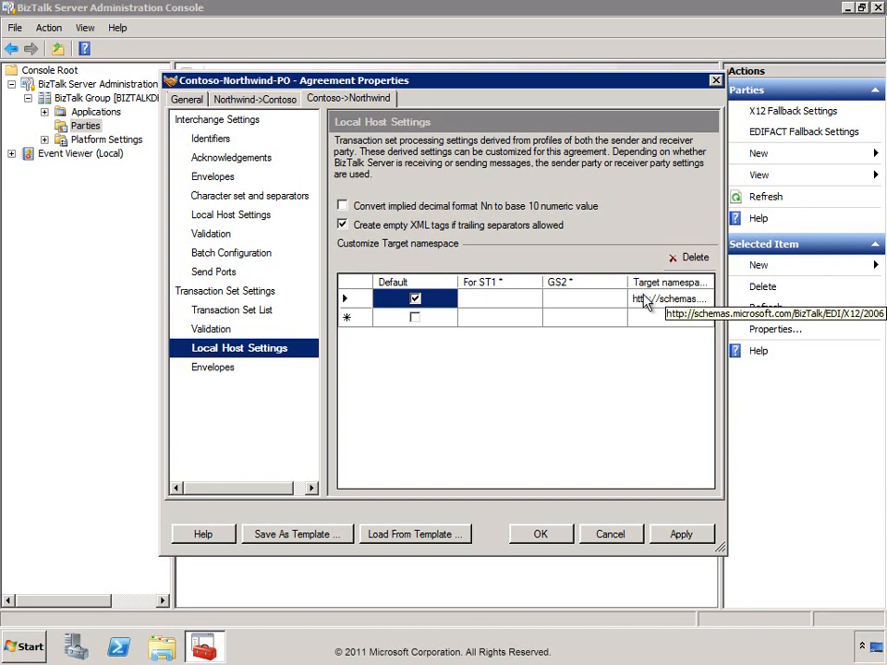
Add a new target namespace row with For ST1 set to 850-Purchase Order.
{"action": "left_click", "coordinate": [357, 300]}
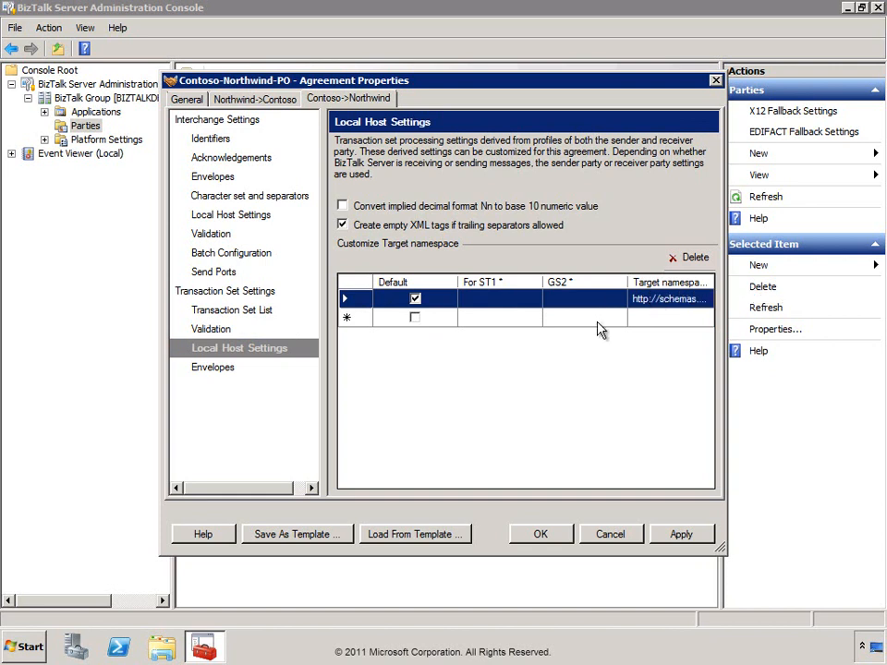
{"action": "left_click", "coordinate": [525, 323]}
{"action": "left_click", "coordinate": [538, 328]}
{"action": "left_click", "coordinate": [538, 329]}
{"action": "left_click_drag", "start_coordinate": [534, 26], "coordinate": [539, 254]}
{"action": "left_click", "coordinate": [496, 258]}
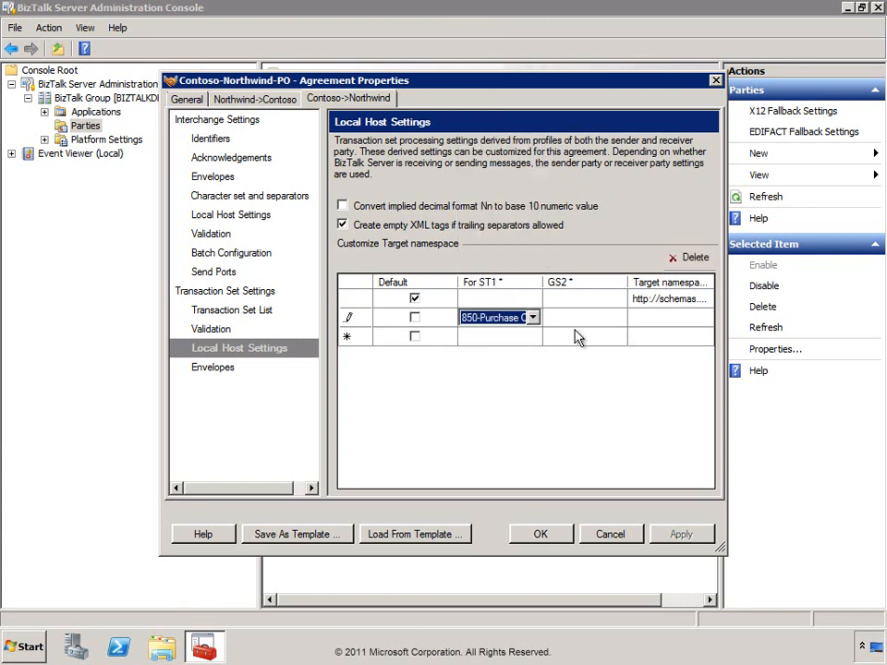
{"action": "left_click", "coordinate": [575, 322]}
{"action": "type", "text": "Con"}
{"action": "key", "text": "BackSpace"}
{"action": "key", "text": "BackSpace"}
{"action": "type", "text": "ONTOSO"}
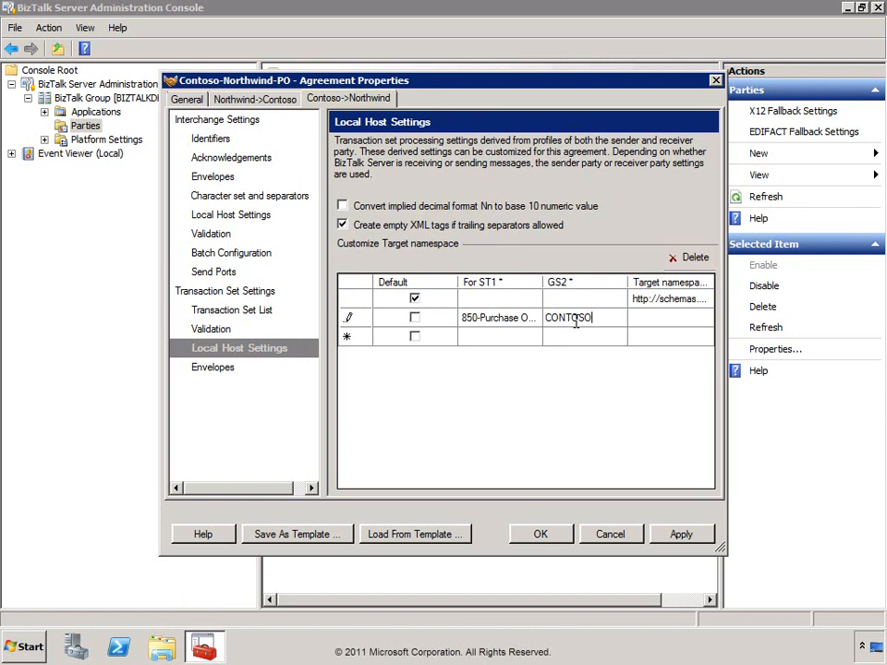
{"action": "left_click", "coordinate": [651, 322]}
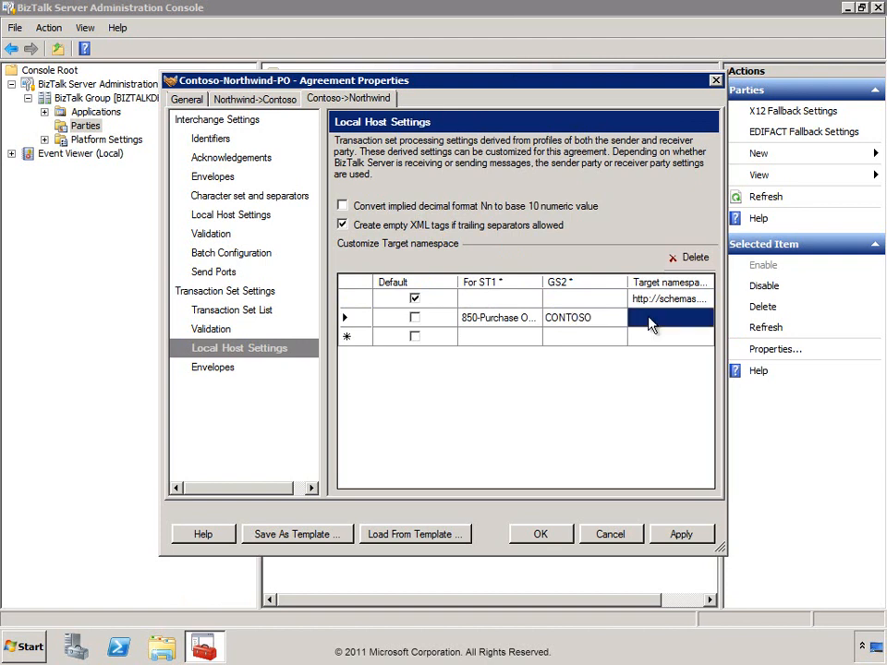
{"action": "left_click", "coordinate": [650, 318]}
{"action": "type", "text": "http:/"}
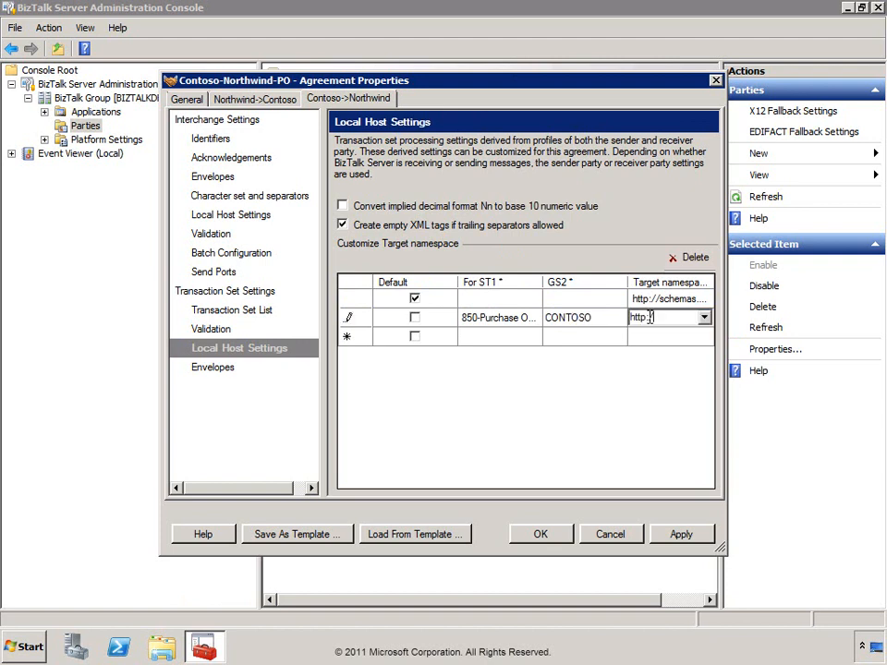
{"action": "type", "text": "/schemas.microsoft.com"}
{"action": "type", "text": "/"}
{"action": "type", "text": "BizTAlk/ED"}
{"action": "type", "text": "I/X12/"}
{"action": "left_click", "coordinate": [609, 320]}
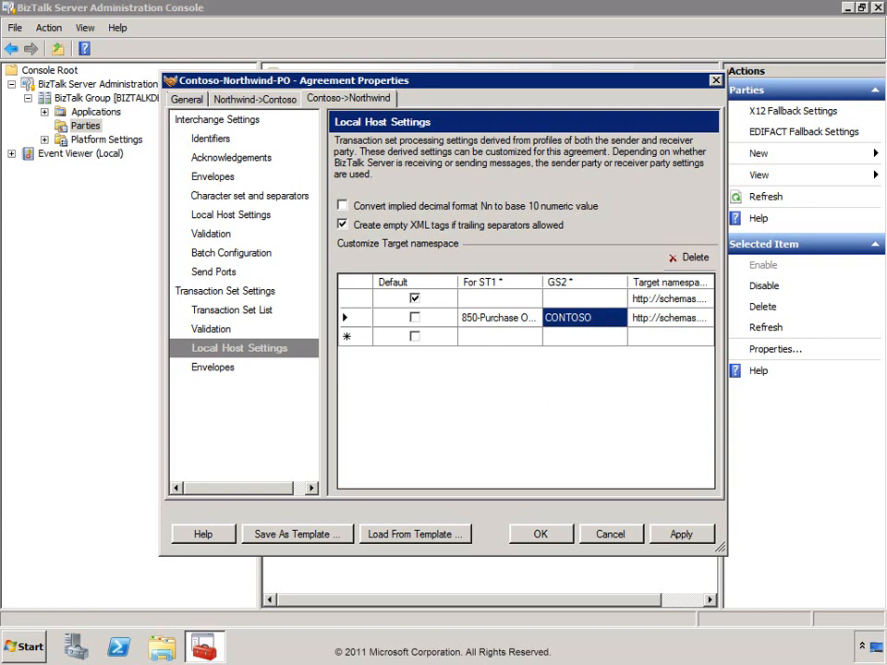
{"action": "key", "text": "Tab"}
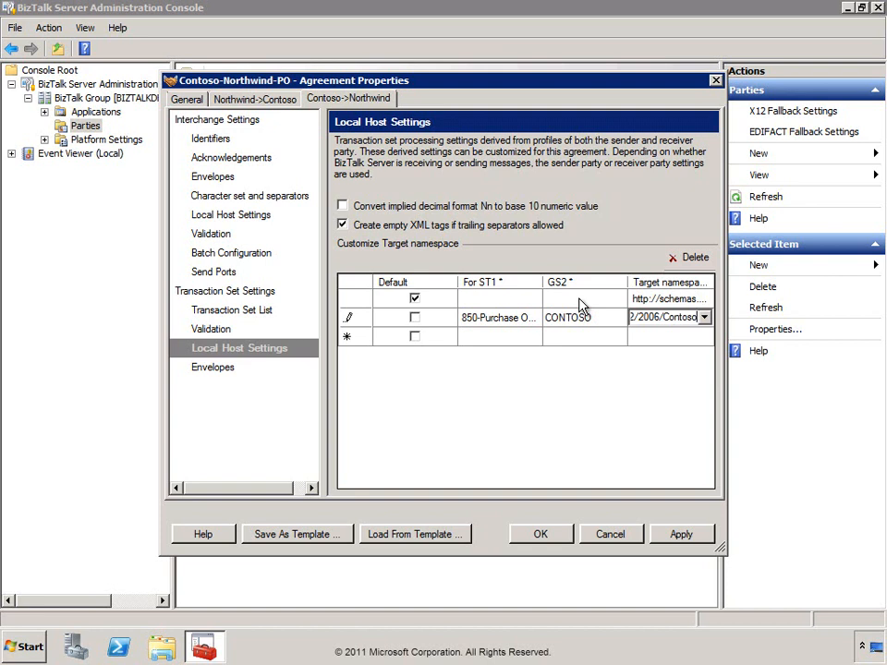
{"action": "left_click", "coordinate": [212, 139]}
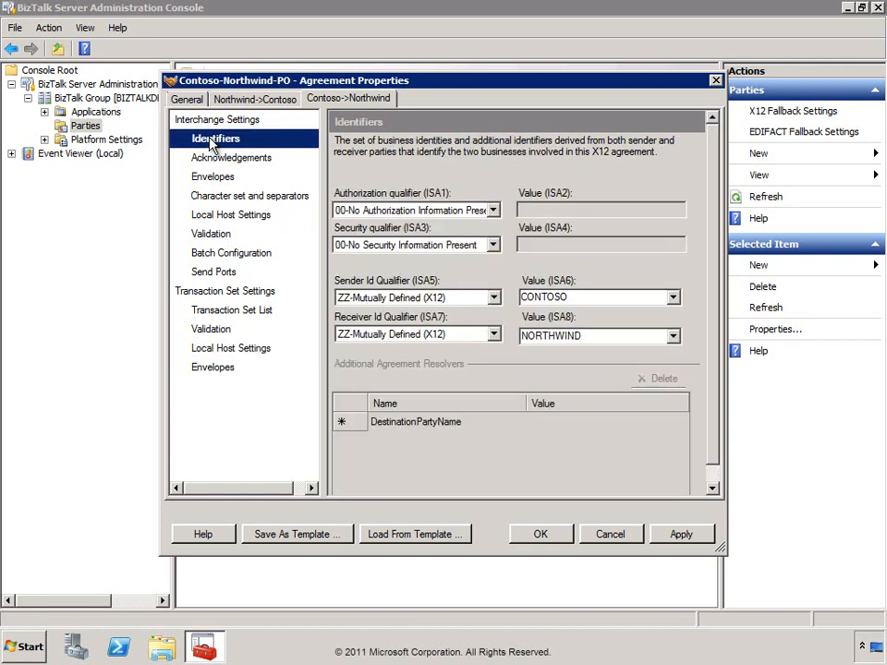
Clear the sender Value (ISA6) and attempt to apply, dismissing the blank-field error.
{"action": "left_click", "coordinate": [674, 297]}
{"action": "left_click", "coordinate": [606, 297]}
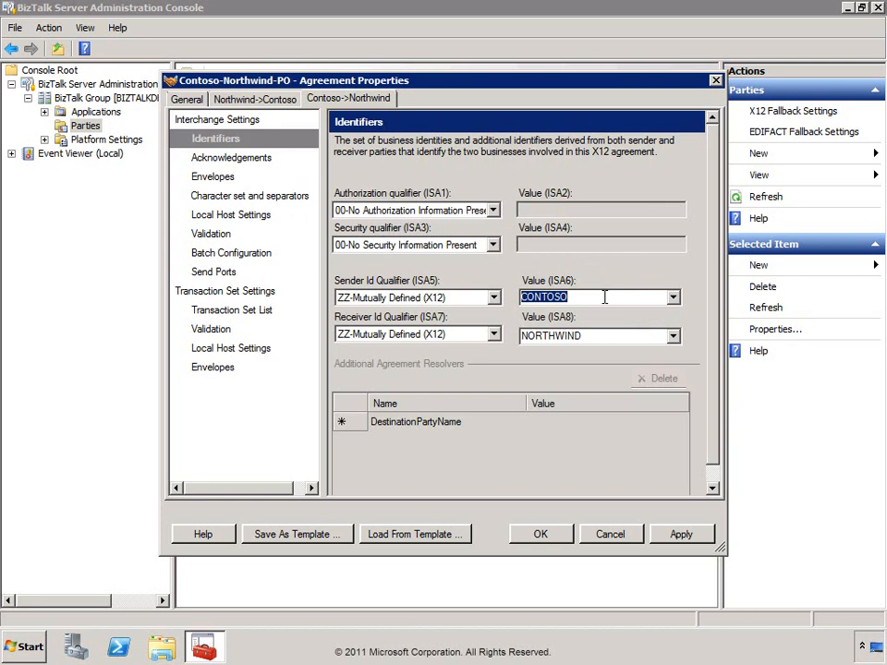
{"action": "key", "text": "BackSpace"}
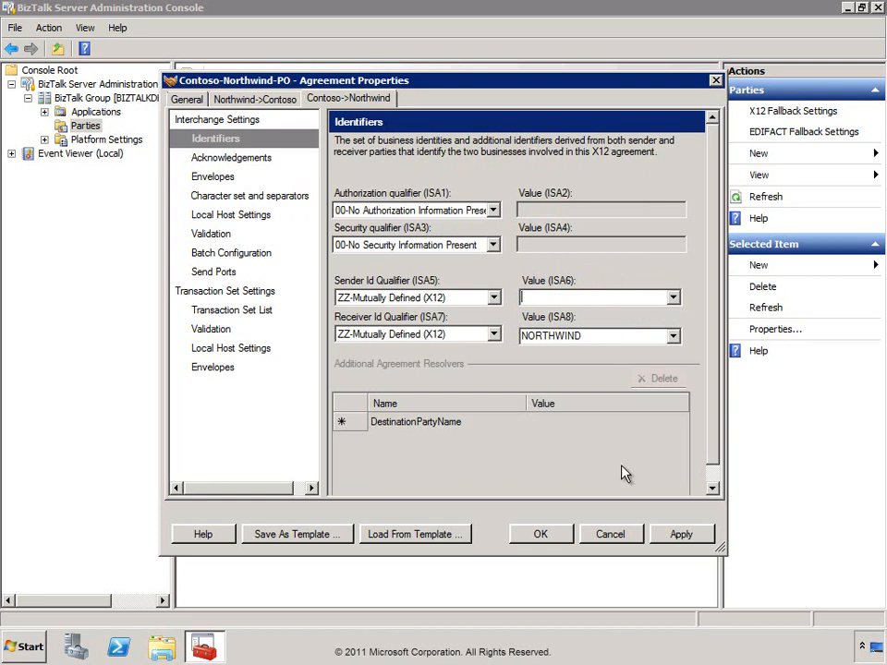
{"action": "left_click", "coordinate": [681, 534]}
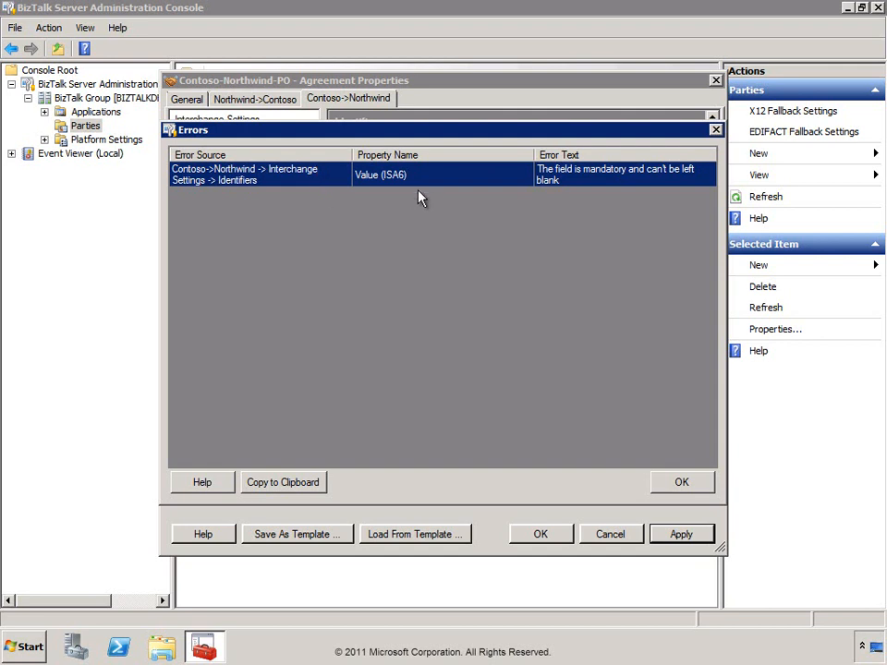
{"action": "left_click", "coordinate": [682, 483]}
Reselect CONTOSO as the sender ISA6 value, then apply and save the agreement with OK.
{"action": "left_click", "coordinate": [673, 296]}
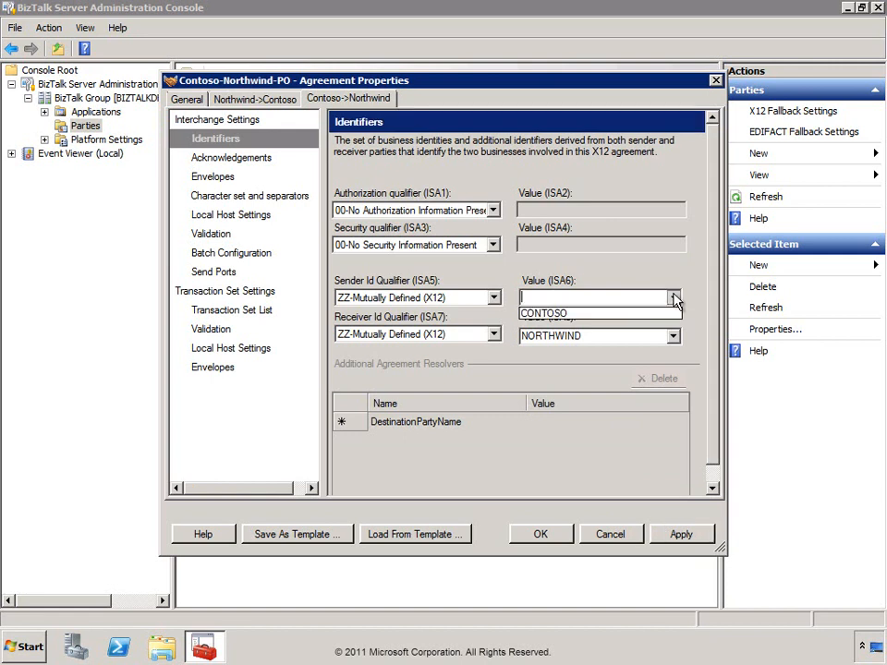
{"action": "left_click", "coordinate": [534, 314]}
{"action": "left_click", "coordinate": [672, 536]}
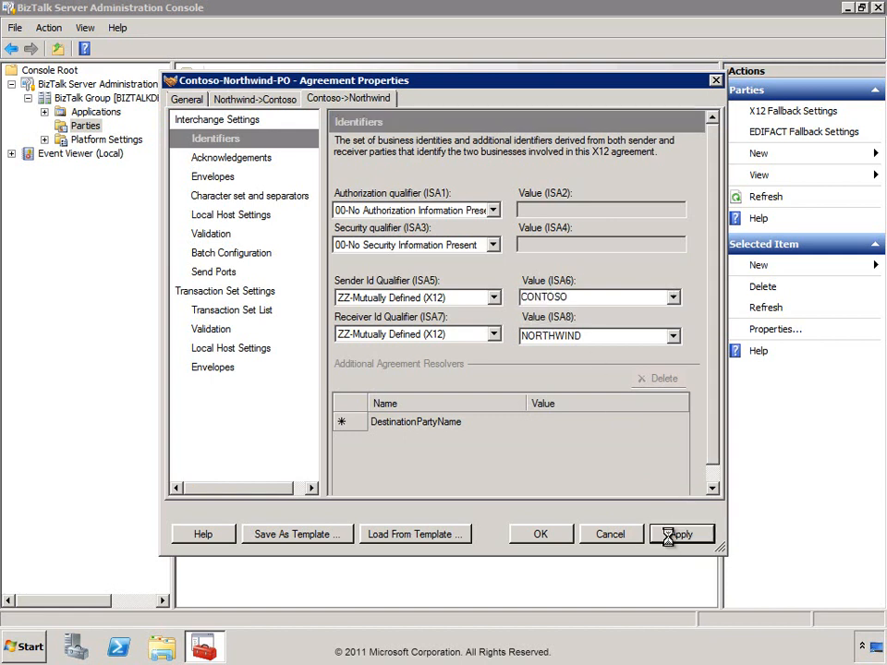
{"action": "left_click", "coordinate": [542, 538]}
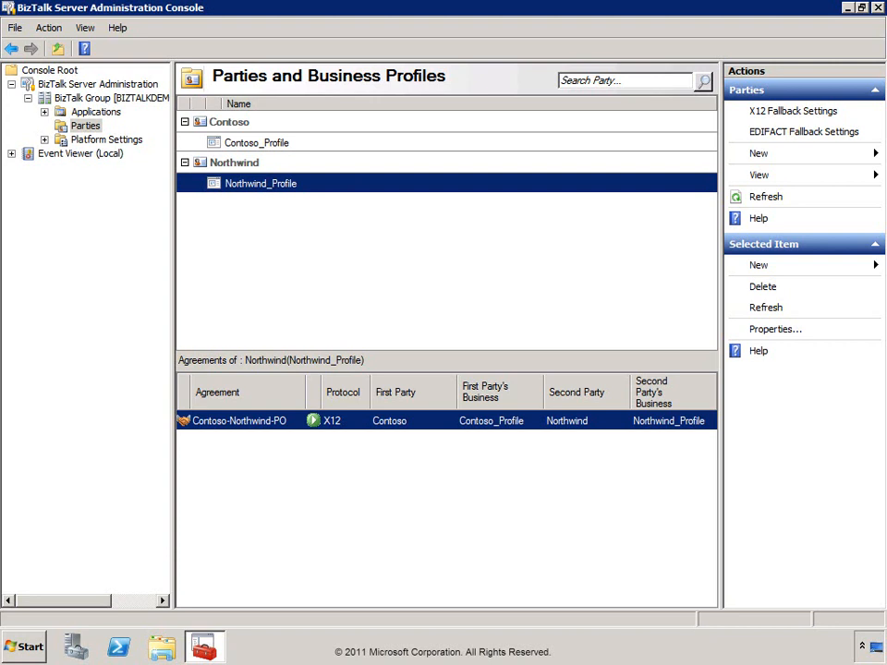
{"action": "left_click", "coordinate": [222, 146]}
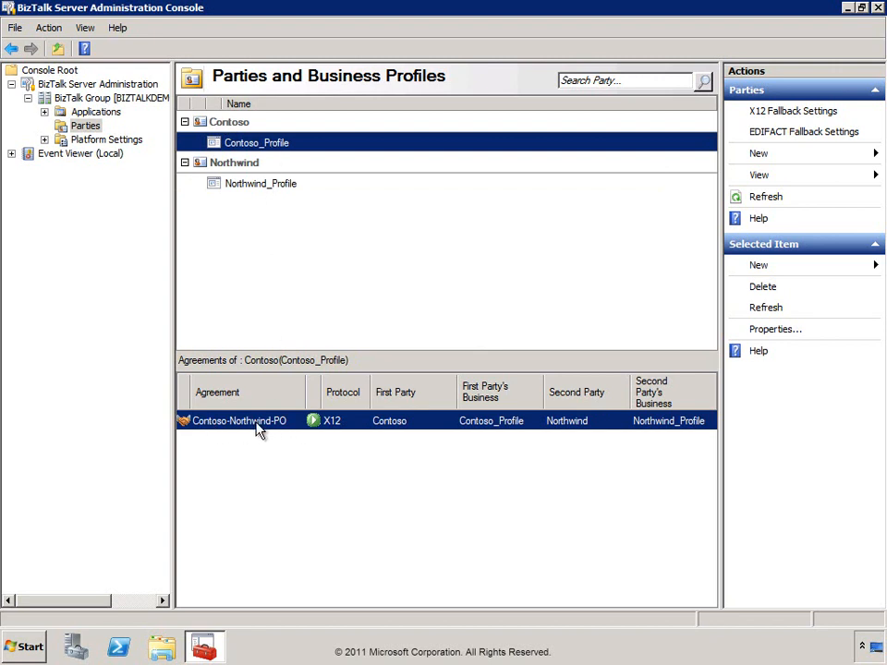
{"action": "left_click", "coordinate": [253, 186]}
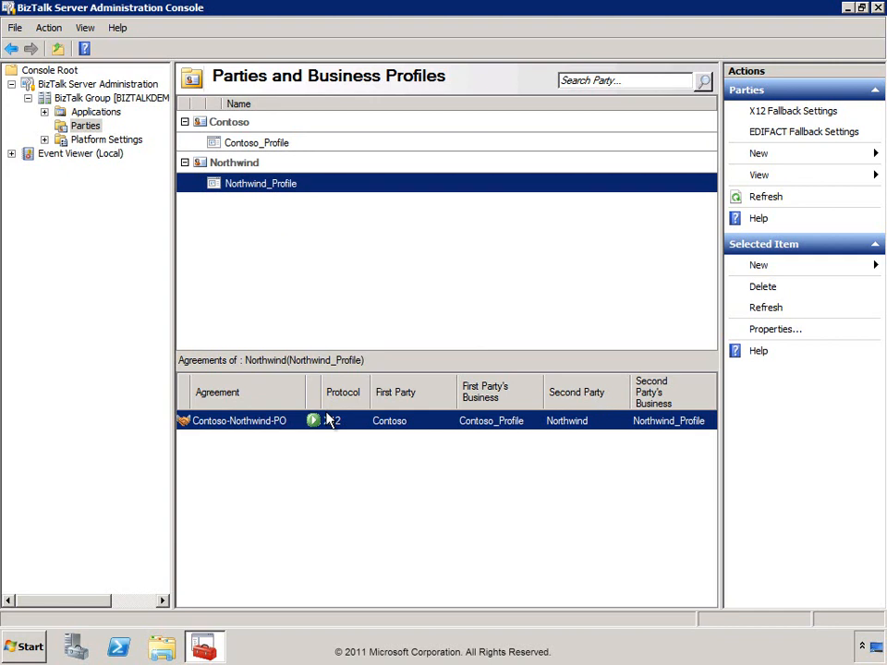
{"action": "right_click", "coordinate": [231, 166]}
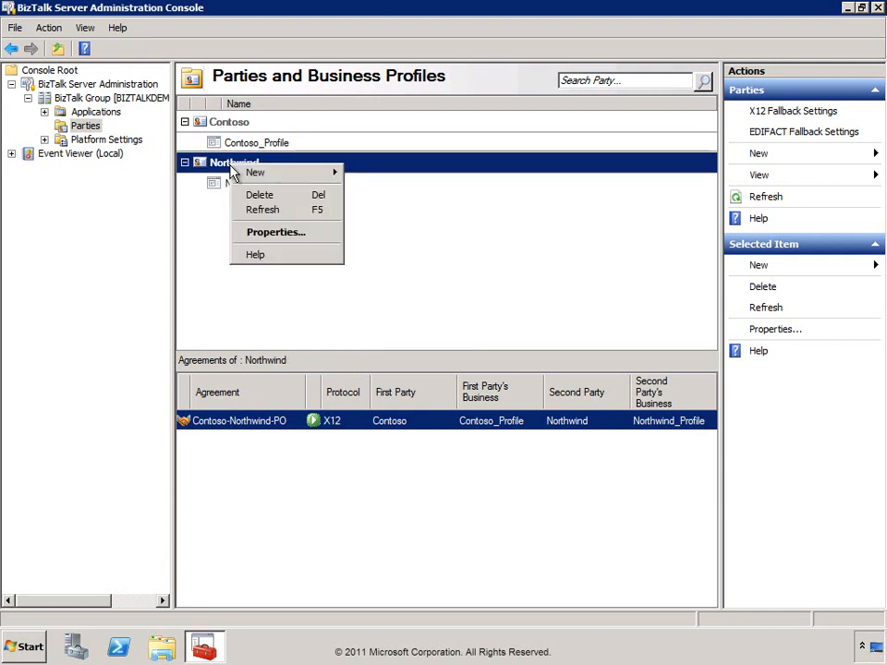
{"action": "mouse_move", "coordinate": [292, 175]}
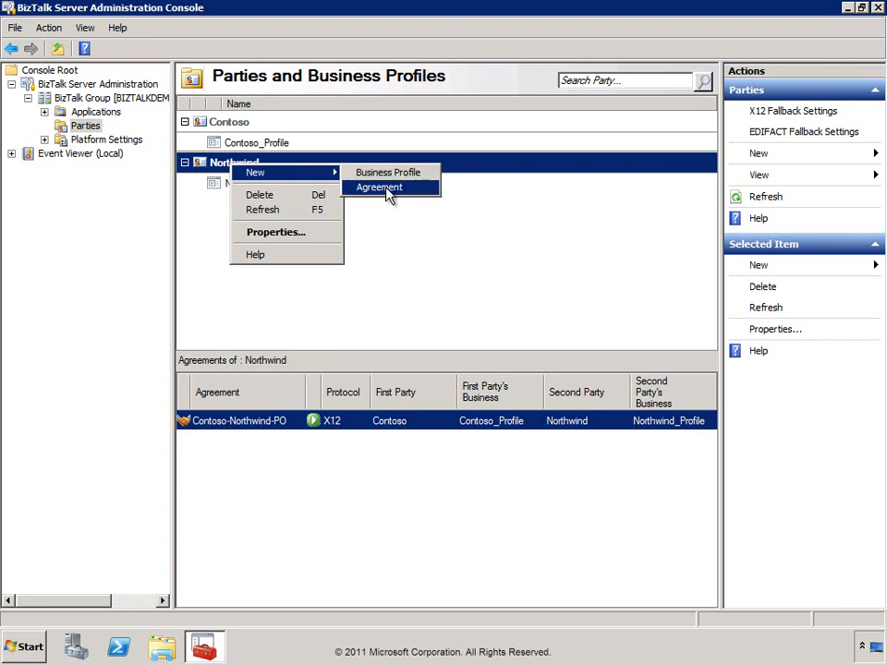
{"action": "left_click", "coordinate": [207, 226]}
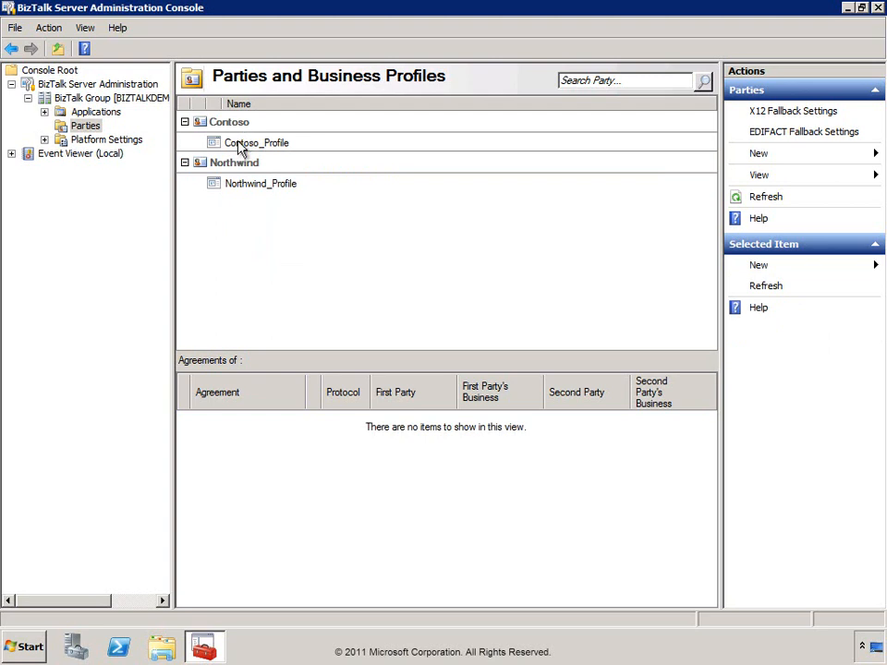
{"action": "left_click", "coordinate": [240, 145]}
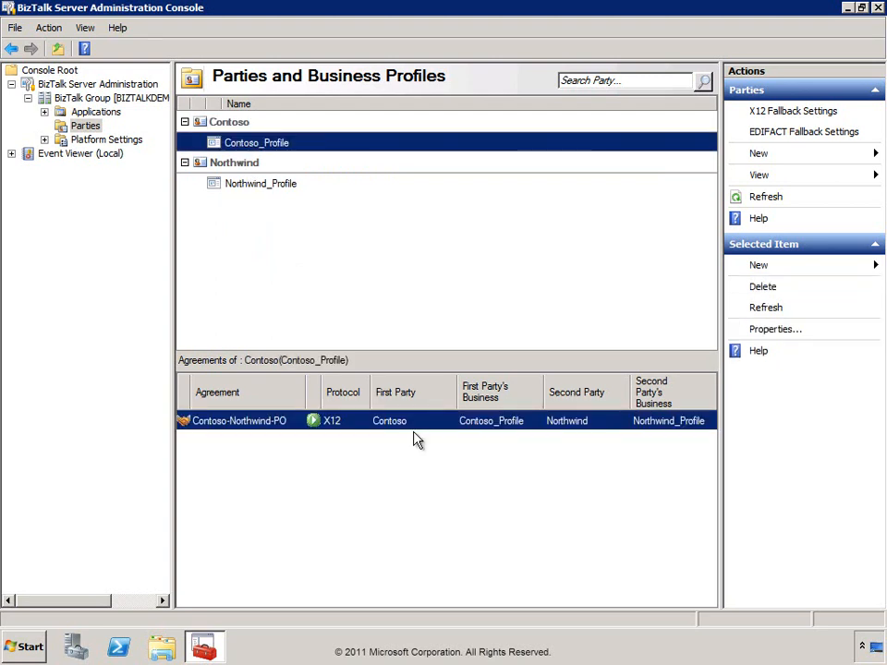
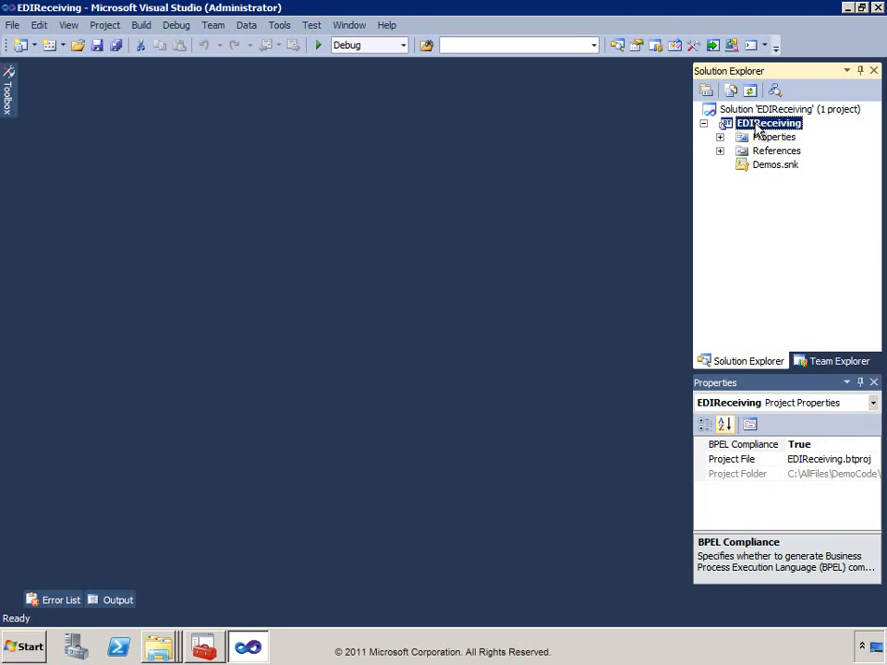
Add the existing X12_00401_850.xsd schema from Module18 to the EDIReceiving project and view its properties.
{"action": "right_click", "coordinate": [758, 129]}
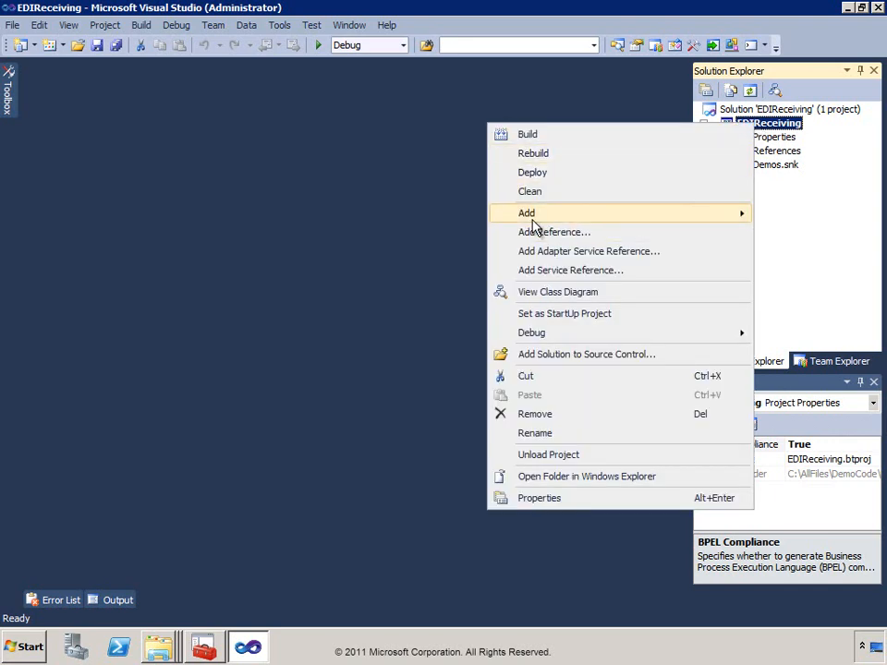
{"action": "mouse_move", "coordinate": [537, 221]}
{"action": "left_click", "coordinate": [310, 237]}
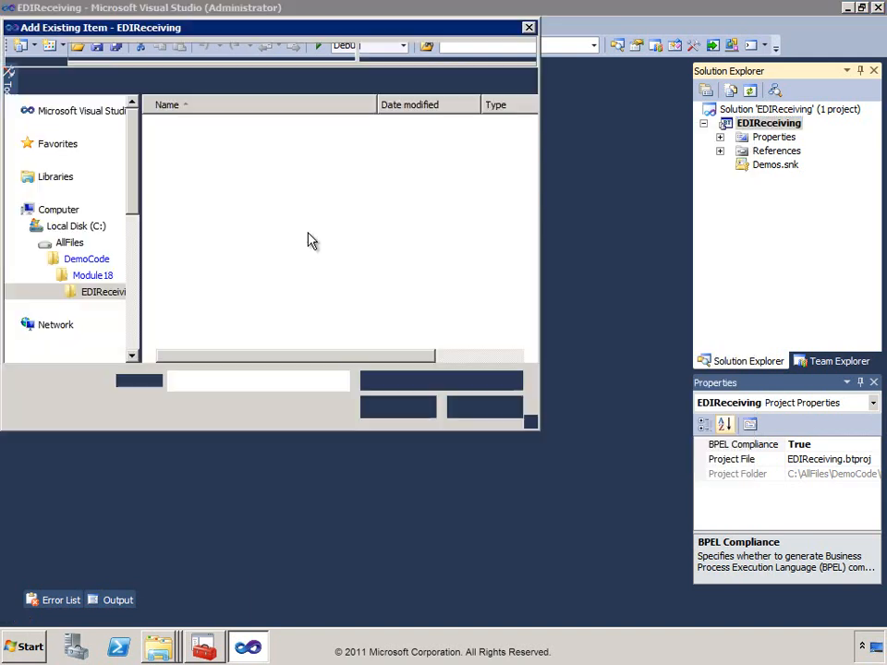
{"action": "left_click", "coordinate": [192, 53]}
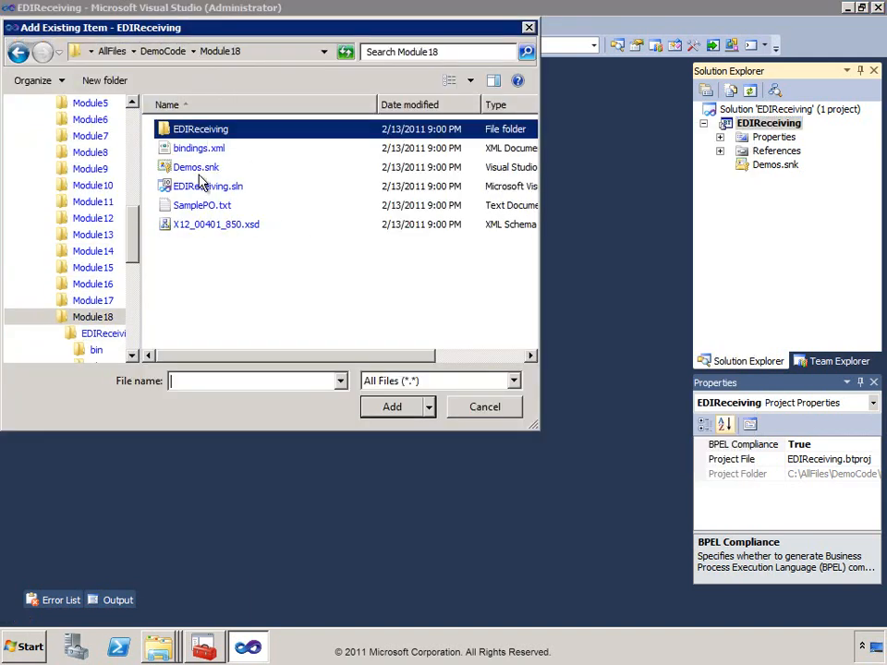
{"action": "left_click", "coordinate": [199, 227]}
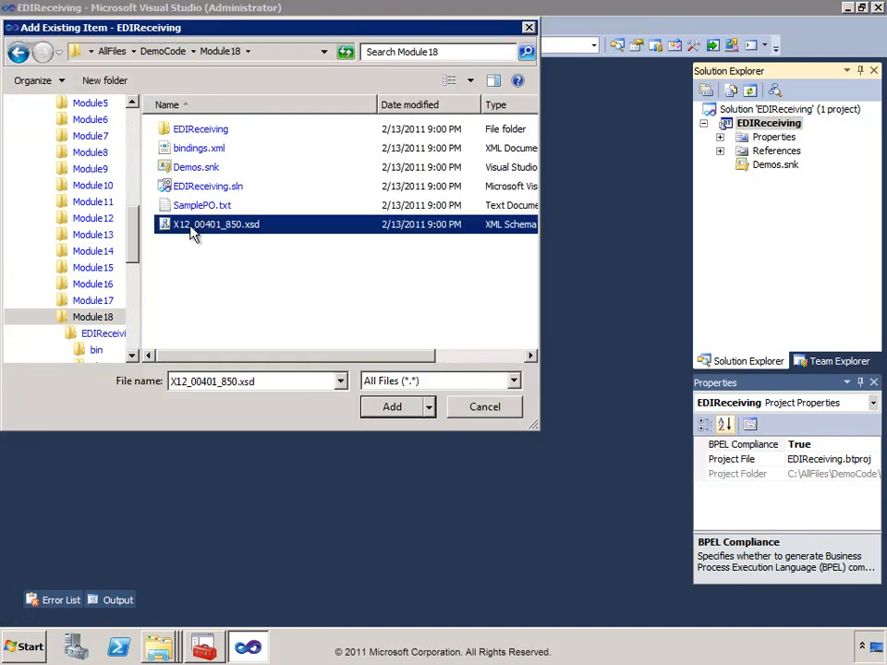
{"action": "left_click", "coordinate": [393, 408]}
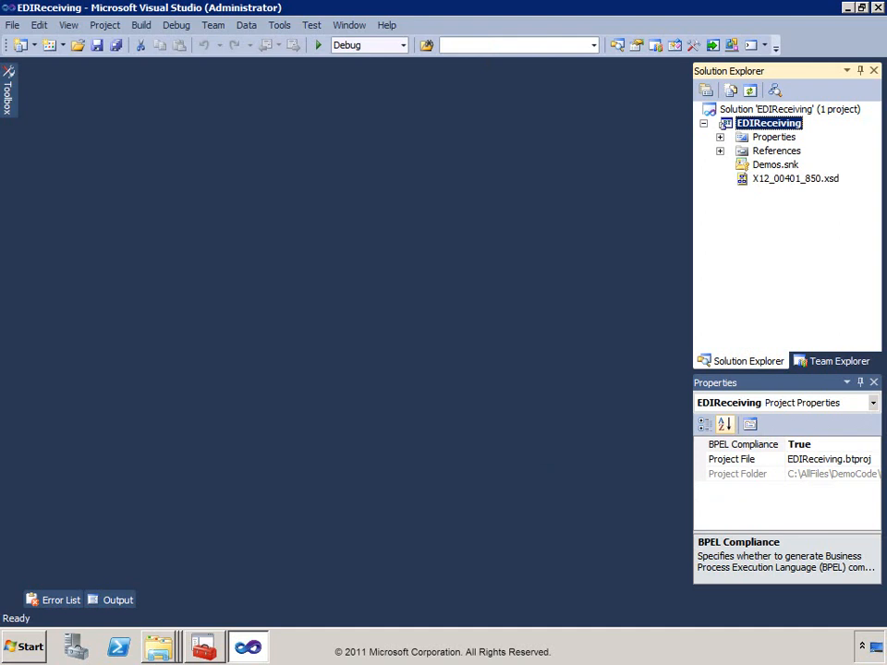
{"action": "left_click", "coordinate": [753, 183]}
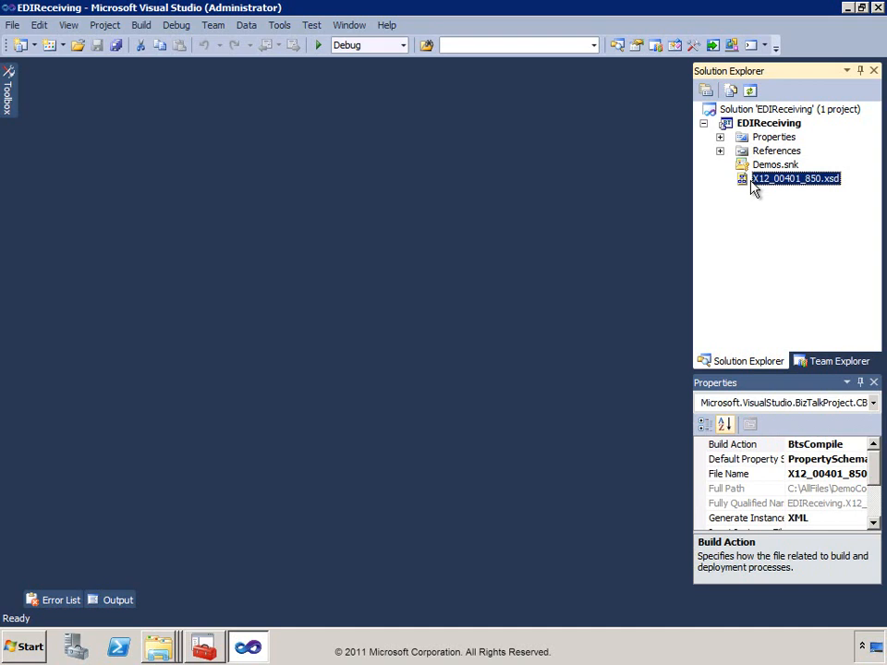
{"action": "left_click", "coordinate": [158, 647]}
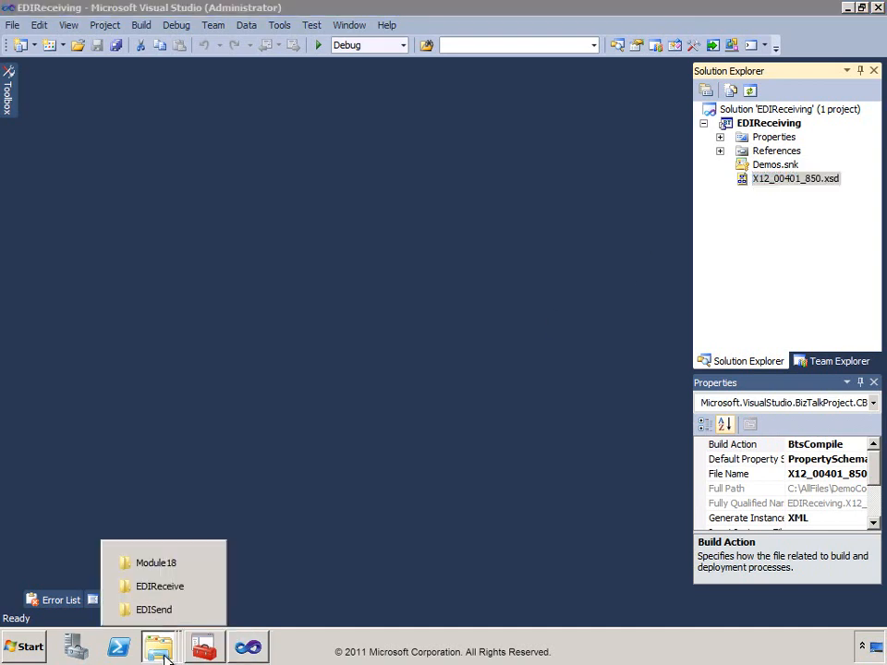
{"action": "left_click", "coordinate": [173, 510]}
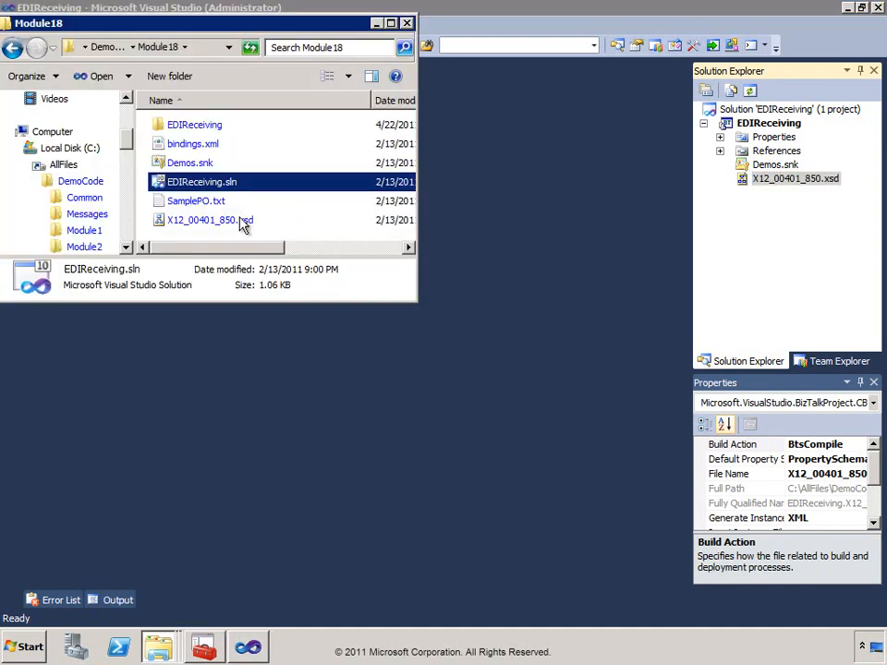
{"action": "left_click_drag", "start_coordinate": [229, 254], "coordinate": [388, 227]}
{"action": "left_click", "coordinate": [385, 224]}
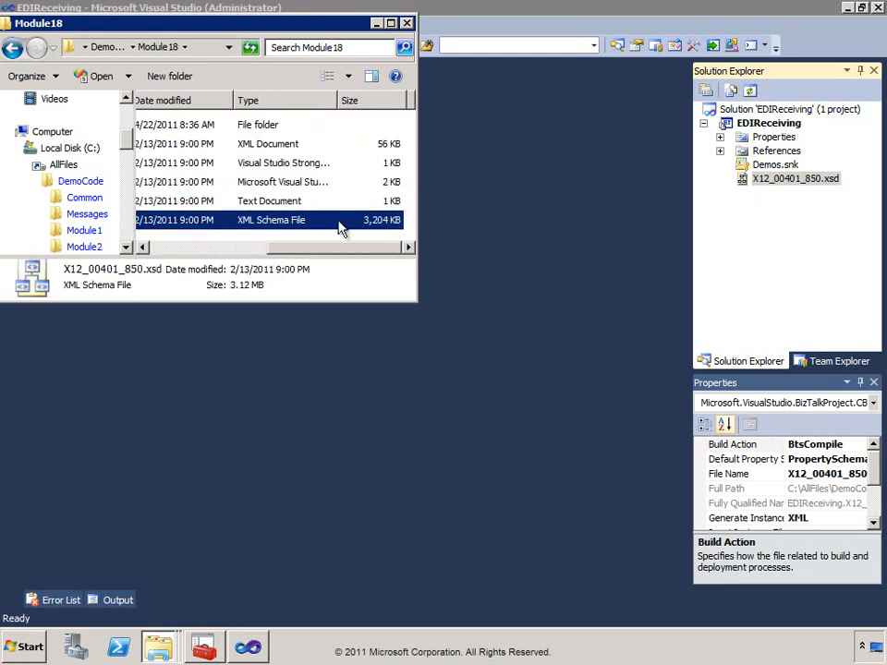
{"action": "left_click_drag", "start_coordinate": [337, 259], "coordinate": [204, 255]}
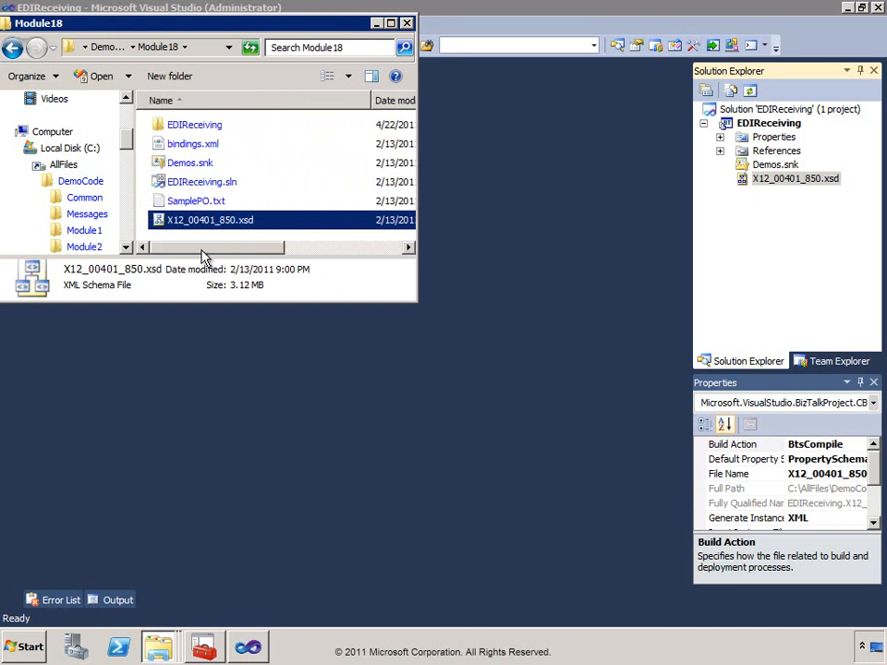
{"action": "left_click", "coordinate": [657, 18]}
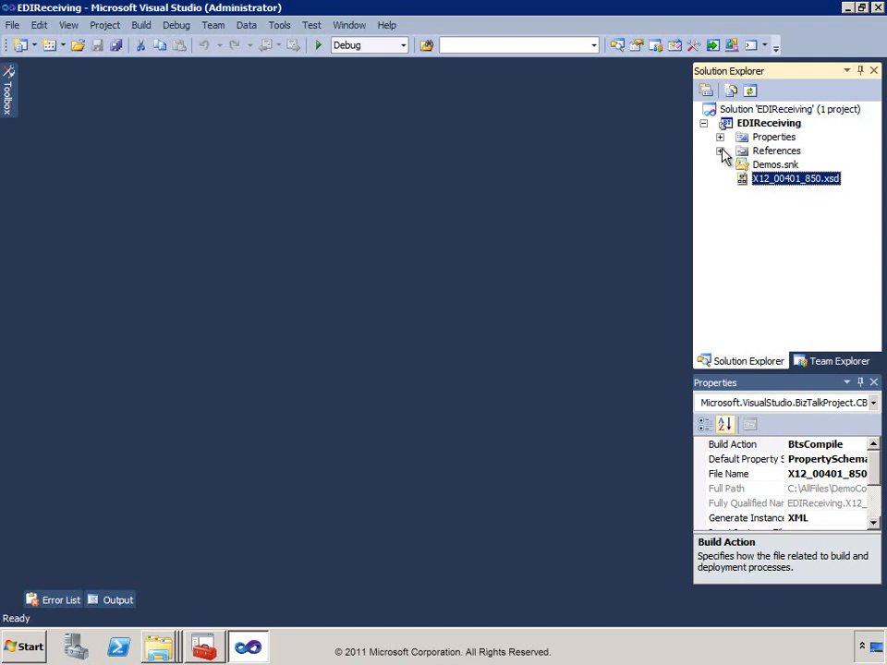
Open X12_00401_850.xsd, expand its X12_00401_850 record, and enlarge the Properties and side panels.
{"action": "double_click", "coordinate": [746, 182]}
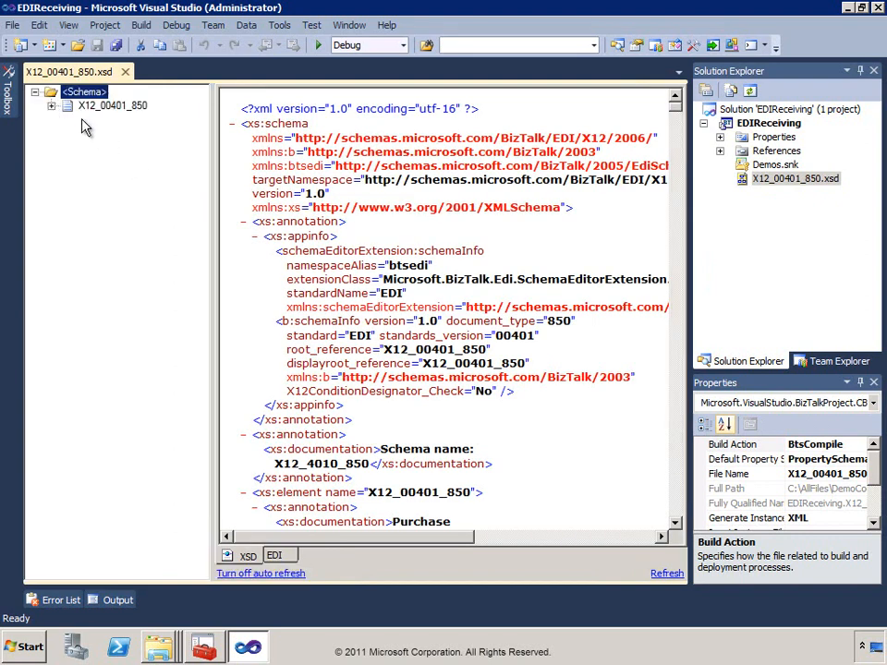
{"action": "left_click", "coordinate": [50, 106]}
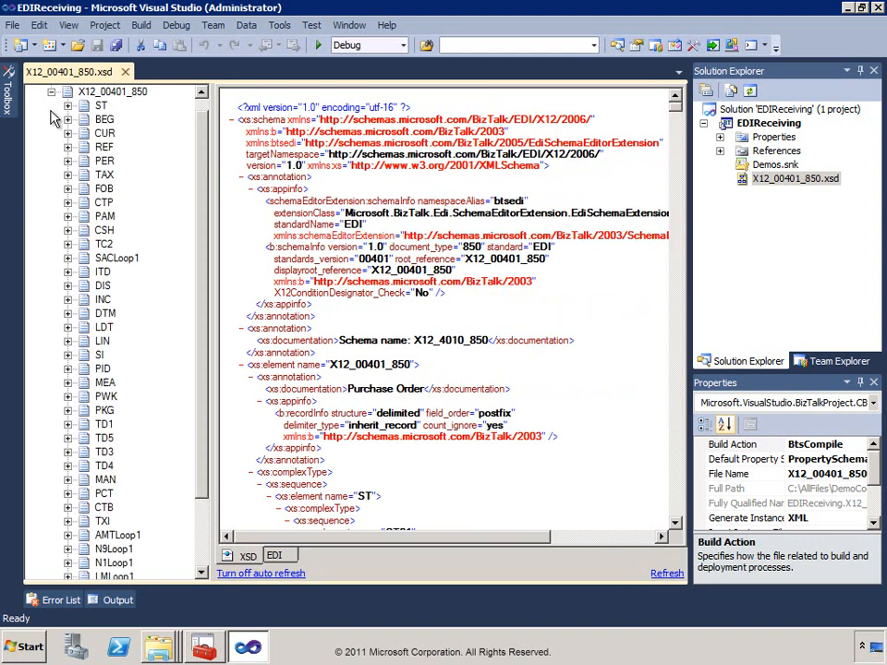
{"action": "left_click_drag", "start_coordinate": [203, 138], "coordinate": [564, 277]}
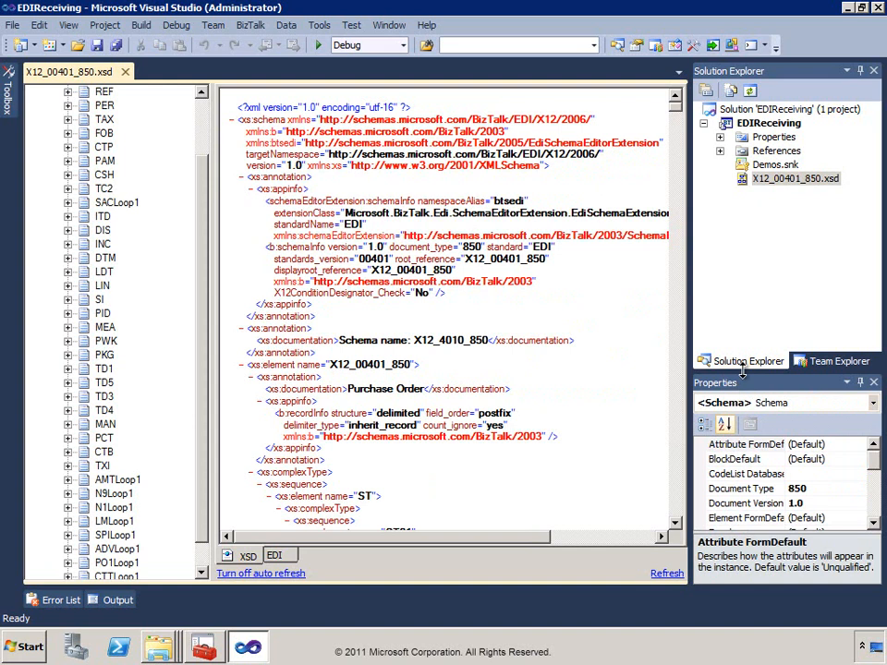
{"action": "left_click_drag", "start_coordinate": [742, 371], "coordinate": [742, 270]}
{"action": "scroll", "coordinate": [153, 85], "scroll_direction": "up", "scroll_amount": 2}
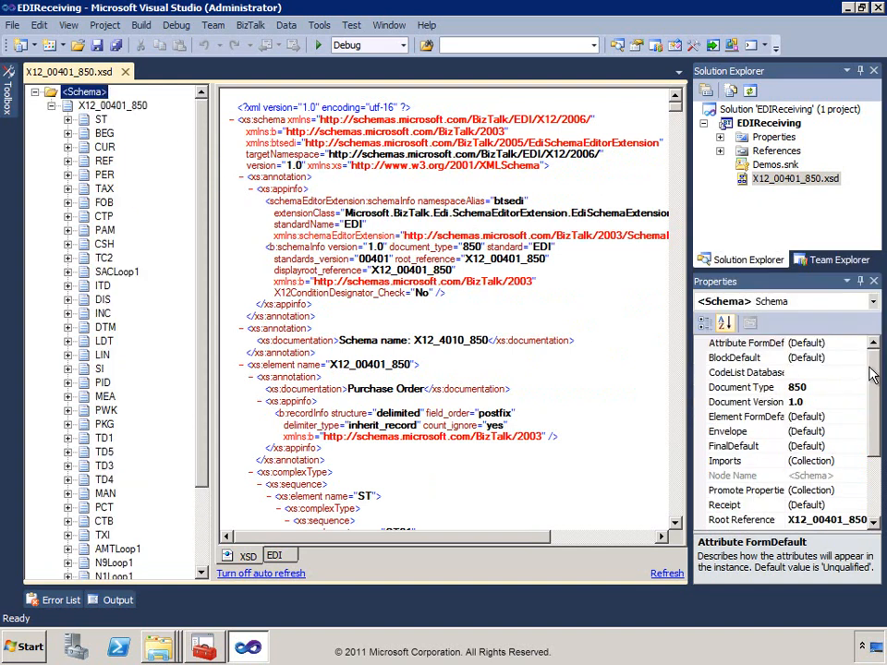
{"action": "left_click_drag", "start_coordinate": [869, 368], "coordinate": [855, 438]}
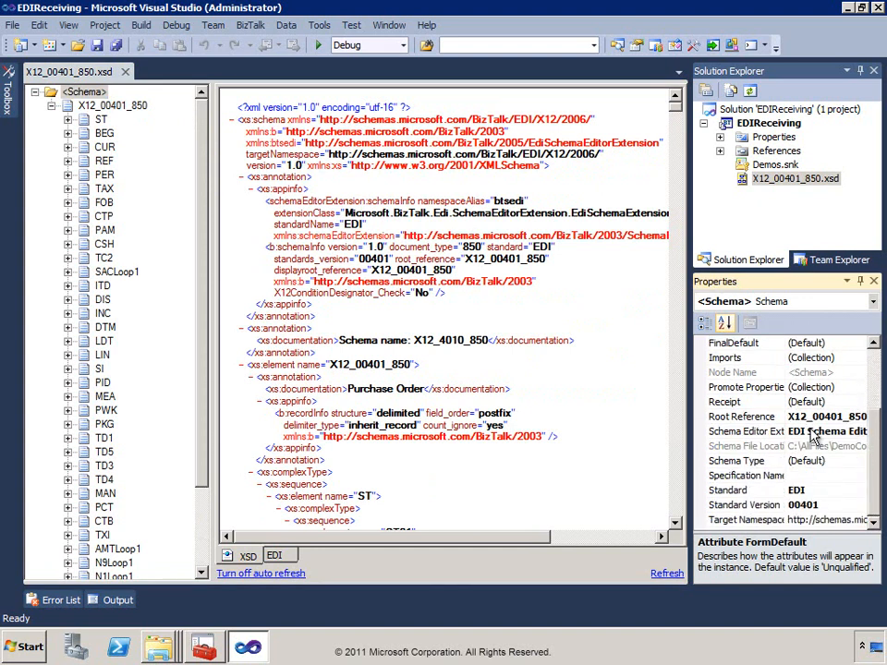
{"action": "left_click", "coordinate": [689, 416]}
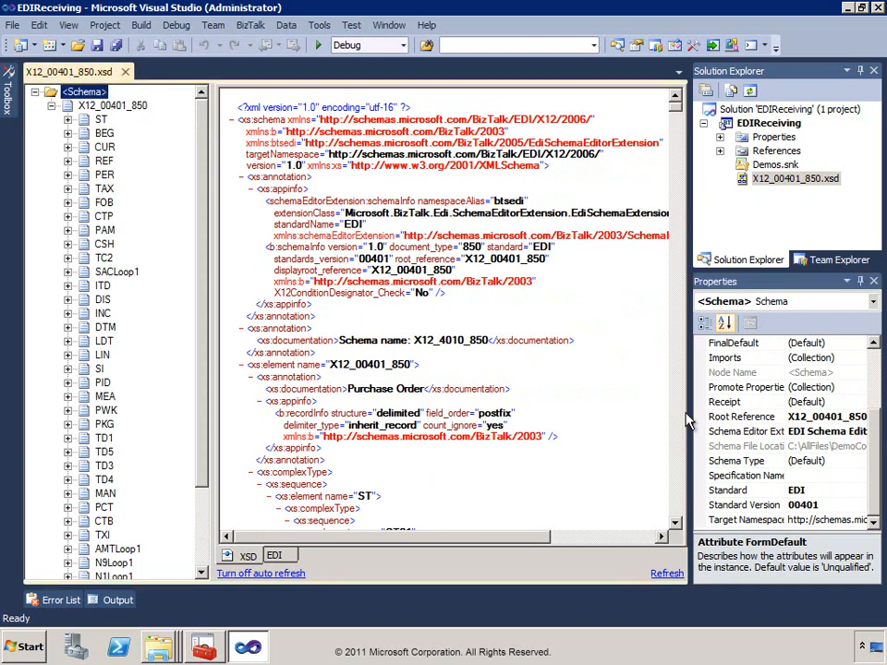
{"action": "left_click_drag", "start_coordinate": [689, 420], "coordinate": [579, 407]}
{"action": "left_click", "coordinate": [670, 436]}
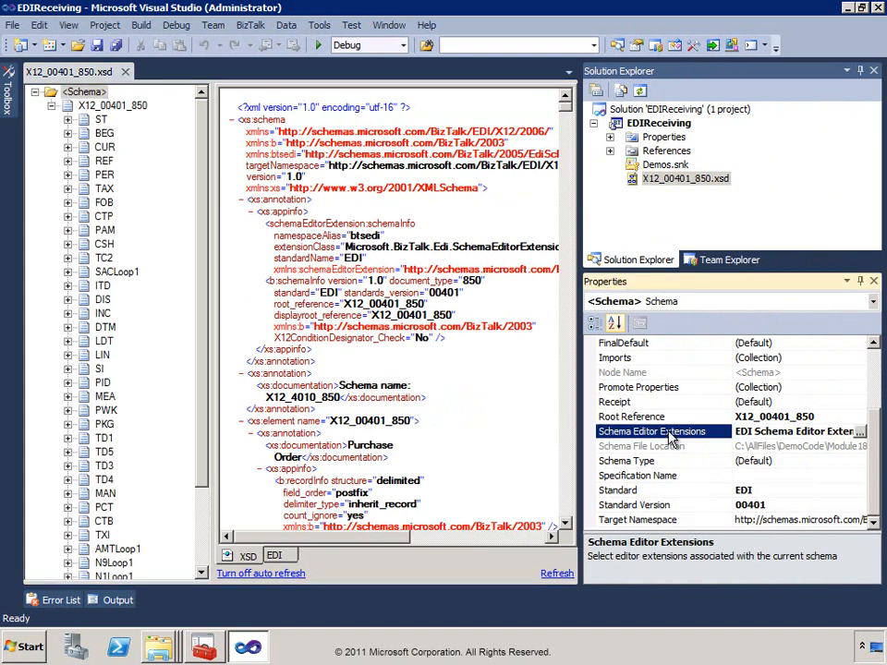
{"action": "left_click", "coordinate": [836, 431]}
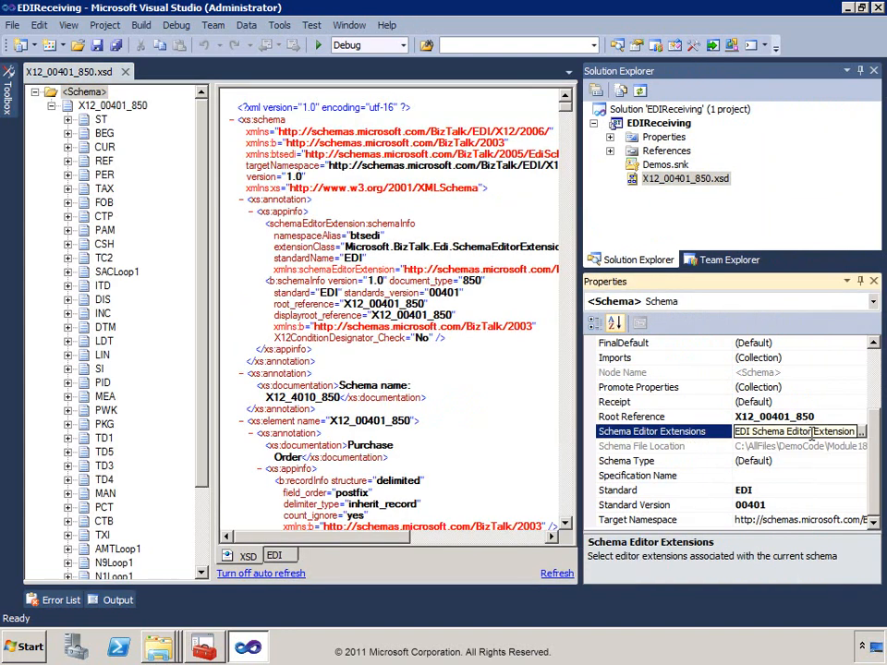
{"action": "left_click", "coordinate": [857, 432]}
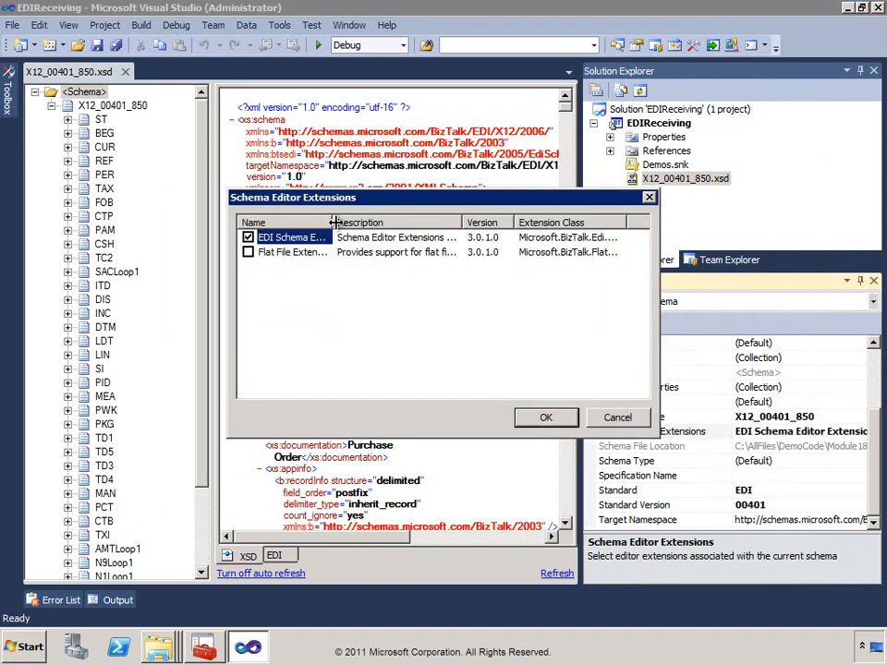
{"action": "left_click_drag", "start_coordinate": [335, 223], "coordinate": [395, 223]}
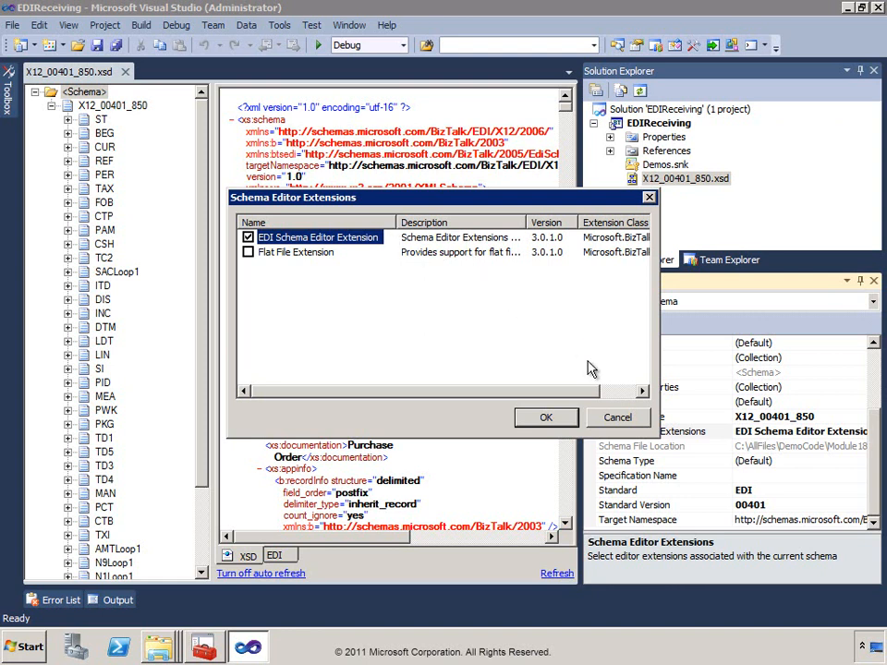
{"action": "left_click", "coordinate": [628, 421]}
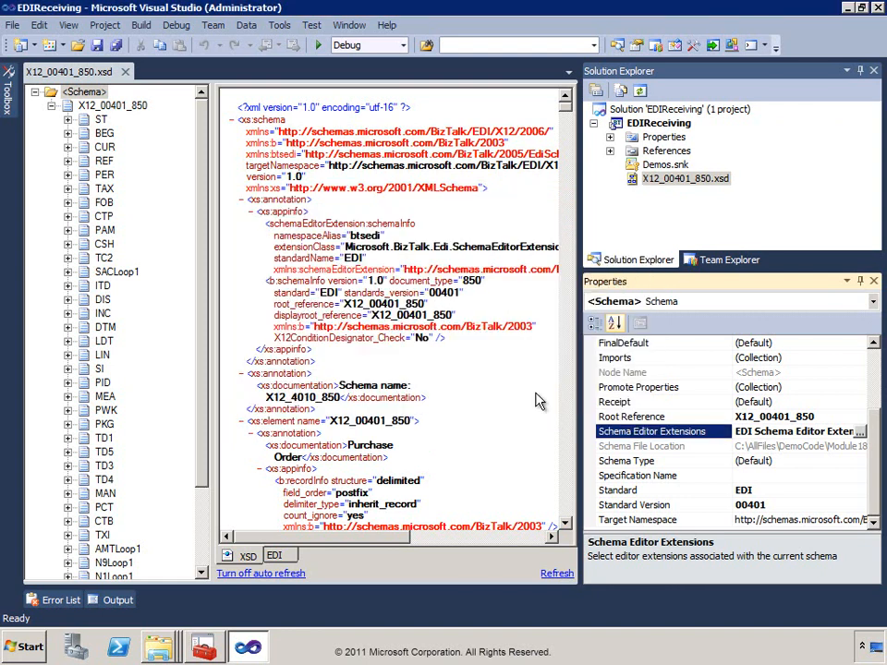
{"action": "left_click_drag", "start_coordinate": [273, 237], "coordinate": [399, 261]}
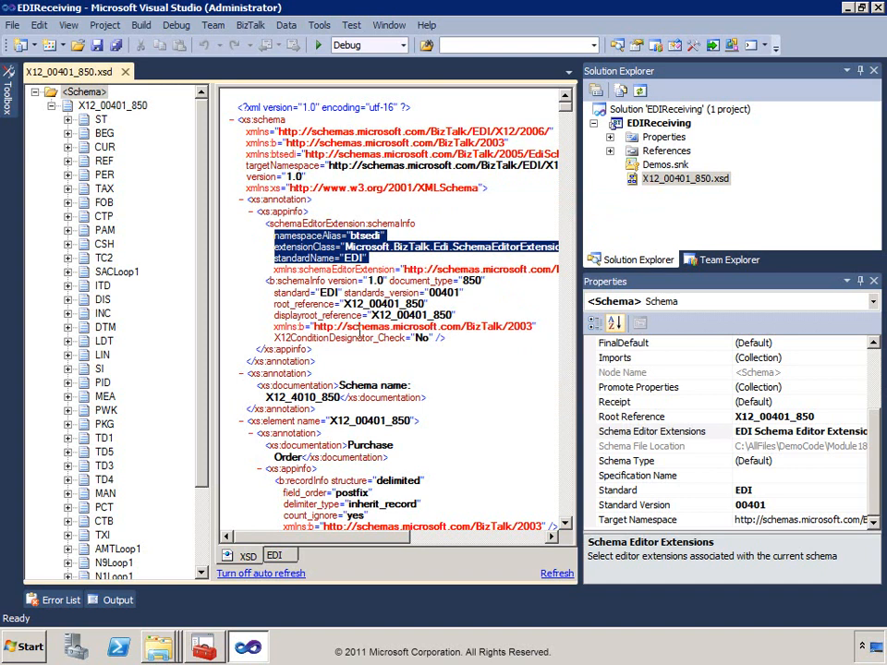
{"action": "left_click", "coordinate": [255, 387]}
{"action": "left_click_drag", "start_coordinate": [295, 390], "coordinate": [453, 412]}
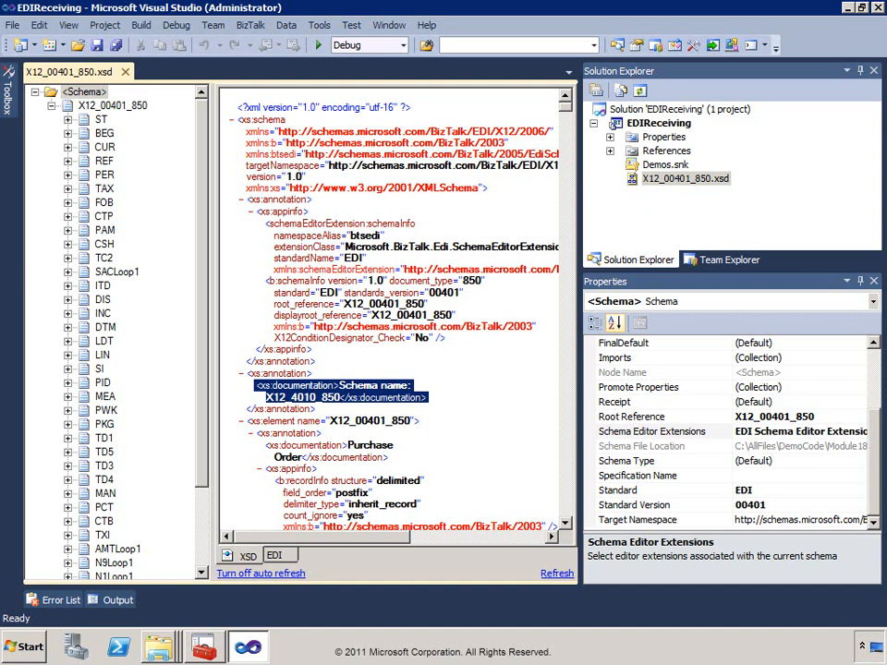
Show the EDI grid, bring its Loop column into view, and expand SACLoop1 > CUR_2 in the tree.
{"action": "left_click", "coordinate": [275, 556]}
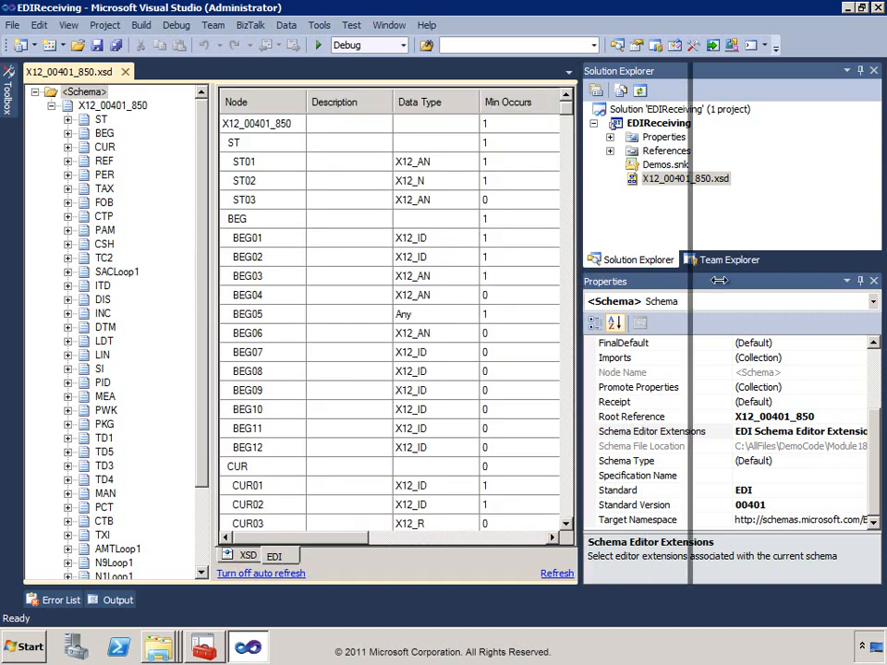
{"action": "left_click_drag", "start_coordinate": [580, 281], "coordinate": [758, 282]}
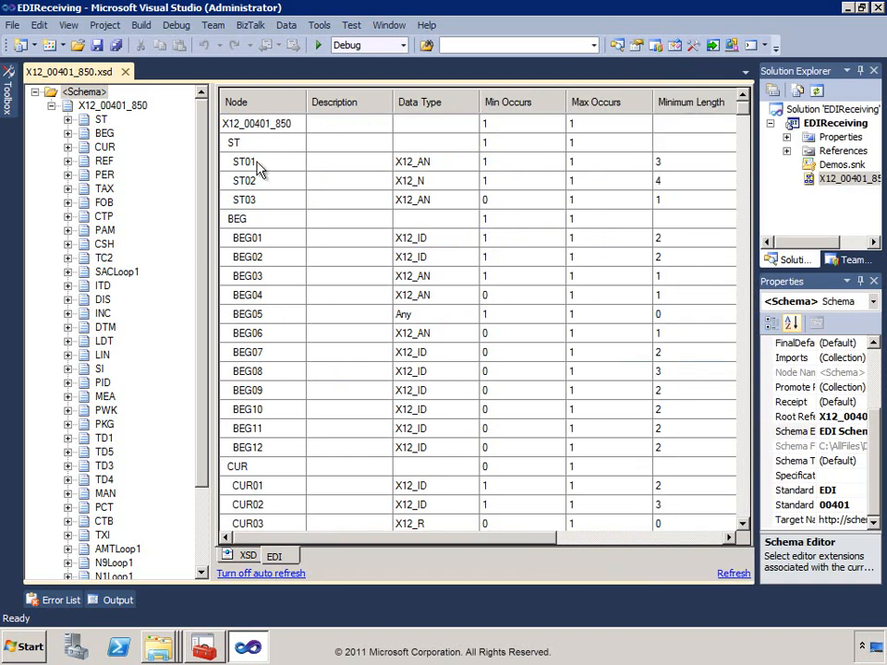
{"action": "left_click_drag", "start_coordinate": [469, 541], "coordinate": [536, 541]}
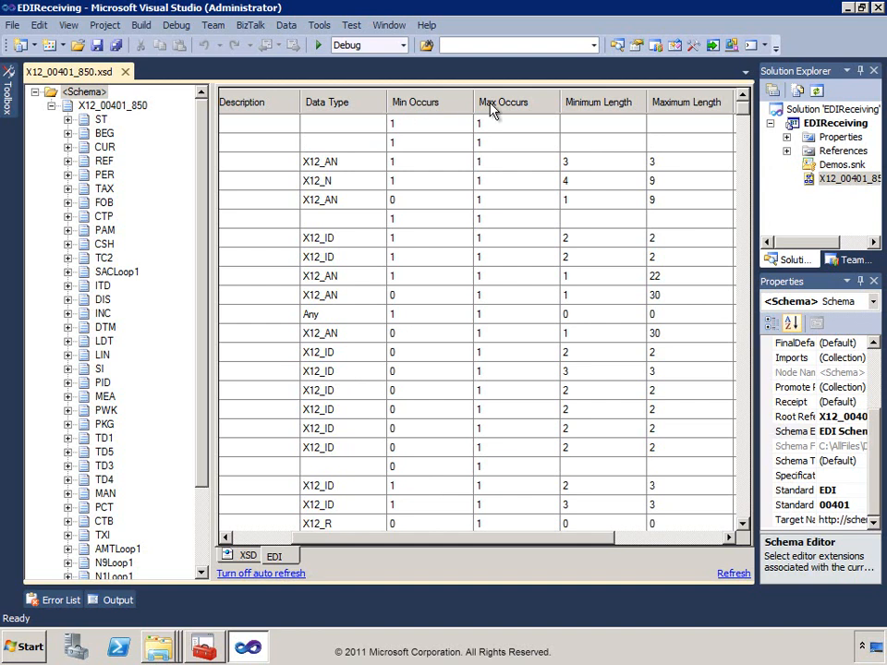
{"action": "left_click_drag", "start_coordinate": [610, 540], "coordinate": [698, 547]}
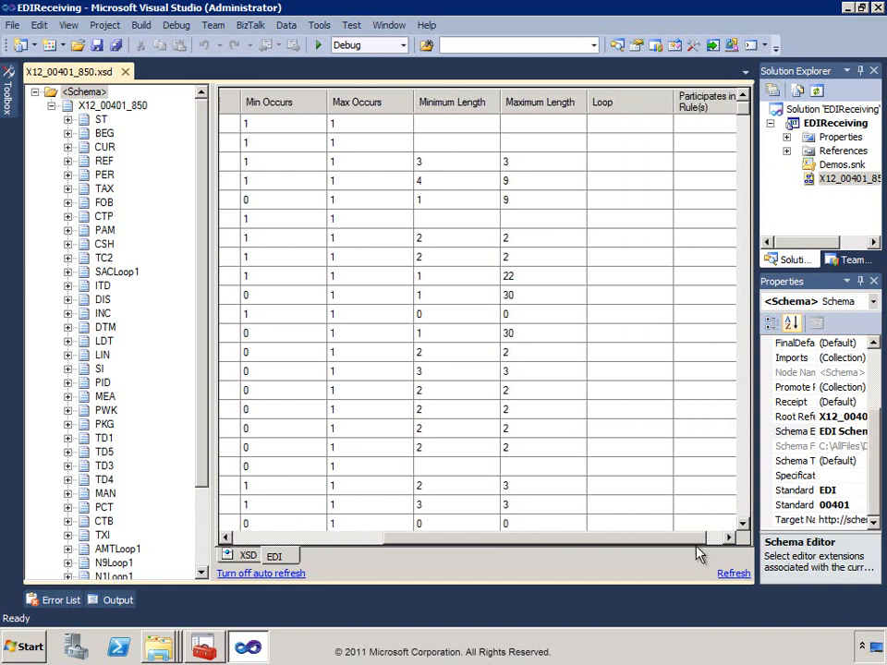
{"action": "mouse_move", "coordinate": [745, 116]}
{"action": "left_mouse_down"}
{"action": "mouse_move", "coordinate": [747, 158]}
{"action": "mouse_move", "coordinate": [749, 103]}
{"action": "left_mouse_up"}
{"action": "left_click", "coordinate": [747, 96]}
{"action": "left_click", "coordinate": [594, 151]}
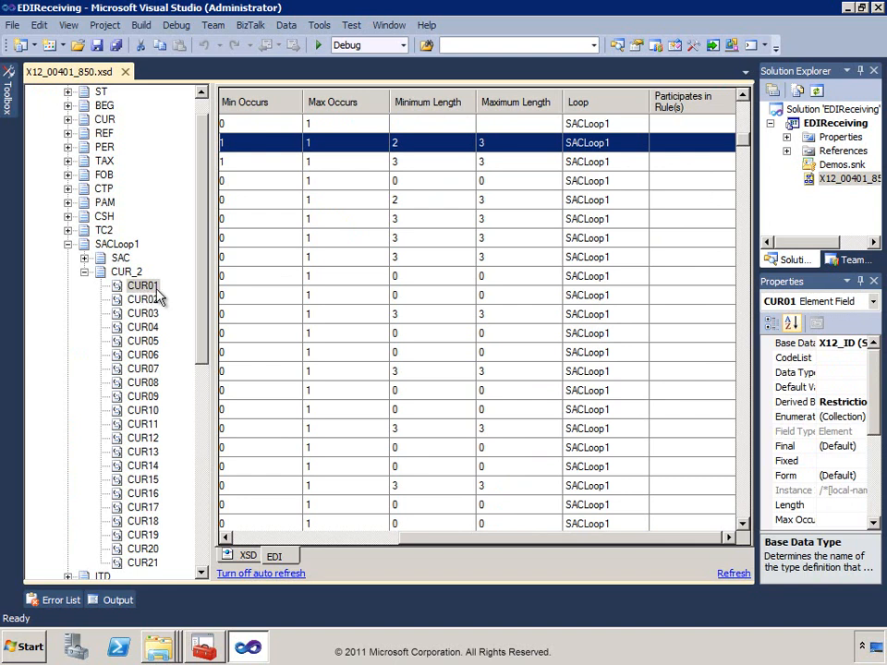
Check that SACLoop1's Max Occurs is 25 and widen the Properties pane.
{"action": "left_click", "coordinate": [108, 246]}
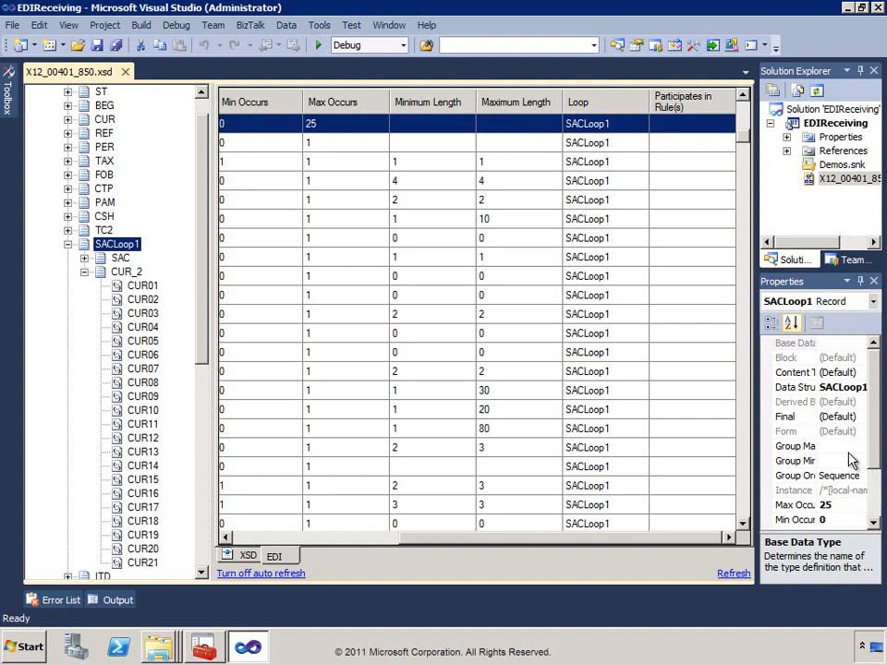
{"action": "left_click", "coordinate": [836, 505]}
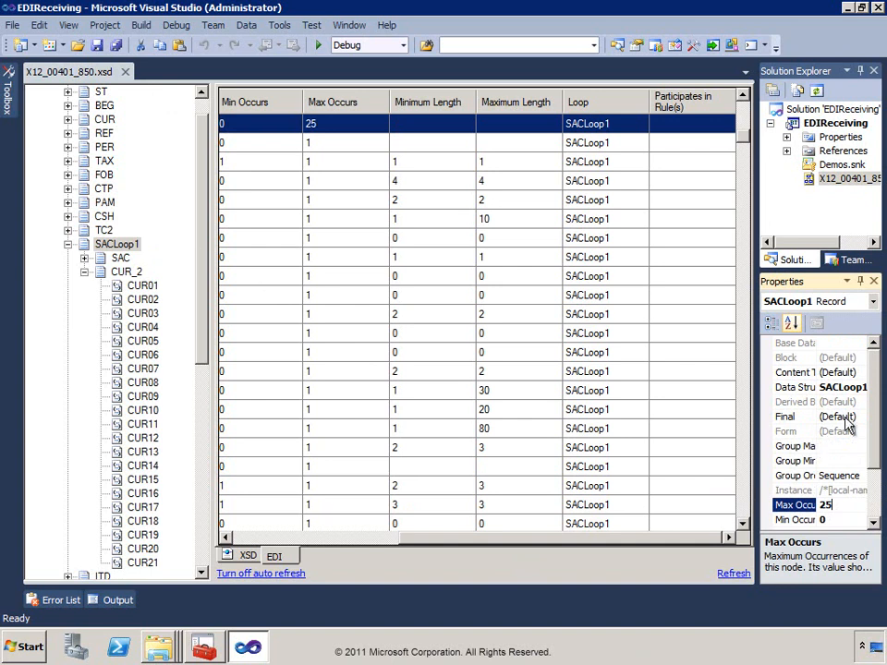
{"action": "scroll", "coordinate": [875, 416], "scroll_direction": "down", "scroll_amount": 2}
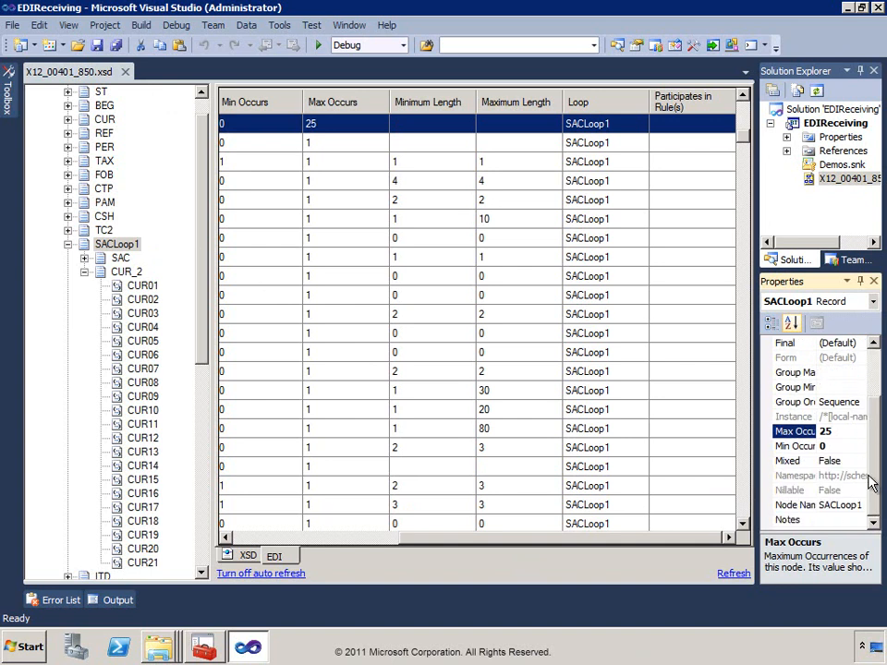
{"action": "left_click_drag", "start_coordinate": [755, 394], "coordinate": [664, 389]}
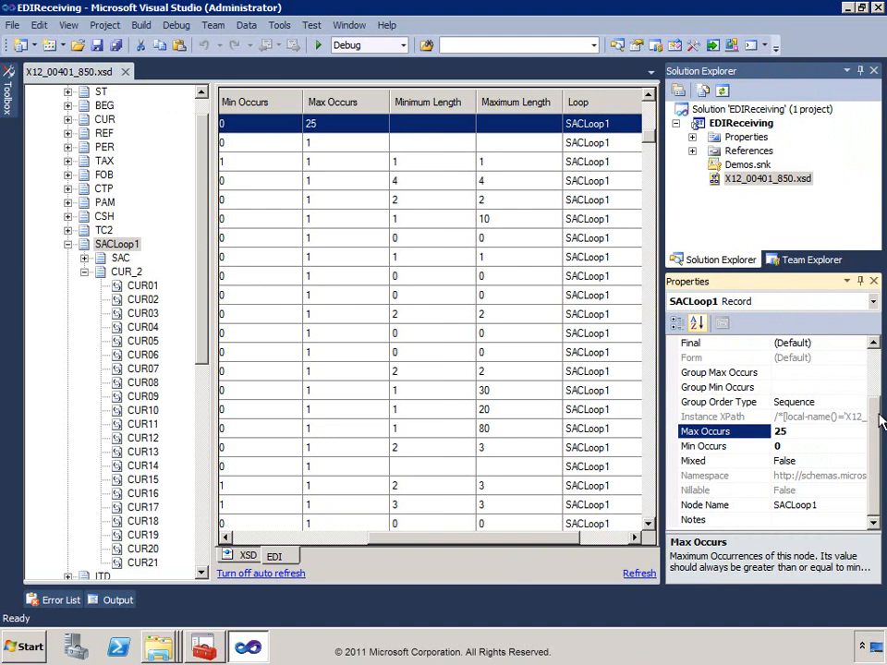
{"action": "scroll", "coordinate": [877, 366], "scroll_direction": "up", "scroll_amount": 2}
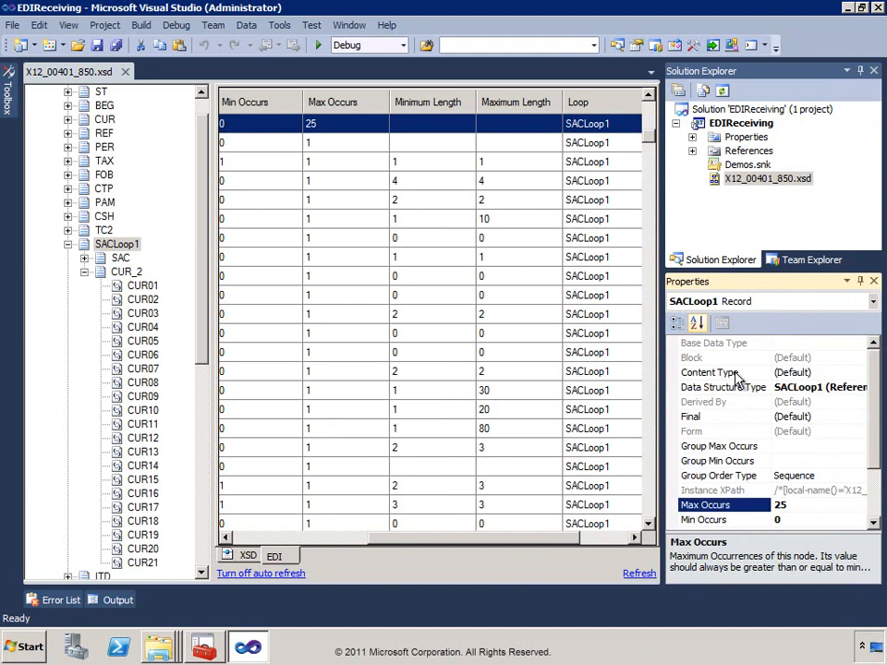
Select CUR01, group its properties by category, and inspect its empty CodeList.
{"action": "left_click", "coordinate": [138, 288]}
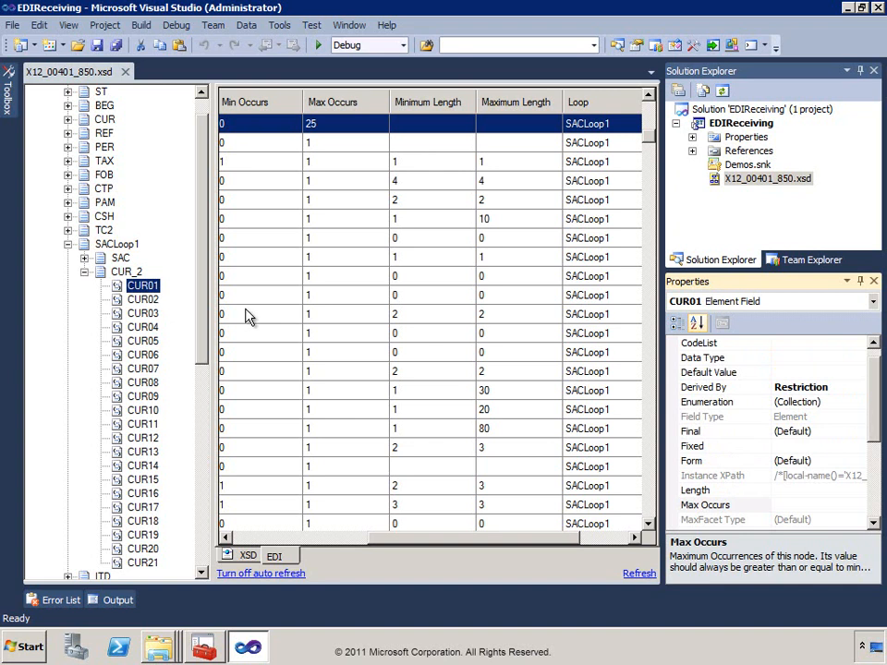
{"action": "left_click", "coordinate": [838, 342]}
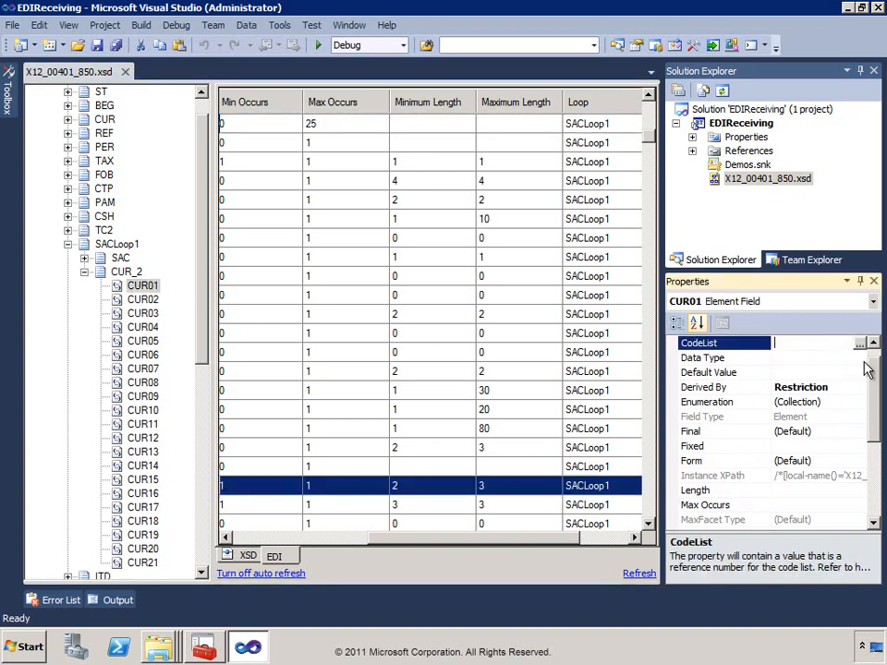
{"action": "scroll", "coordinate": [872, 371], "scroll_direction": "up", "scroll_amount": 1}
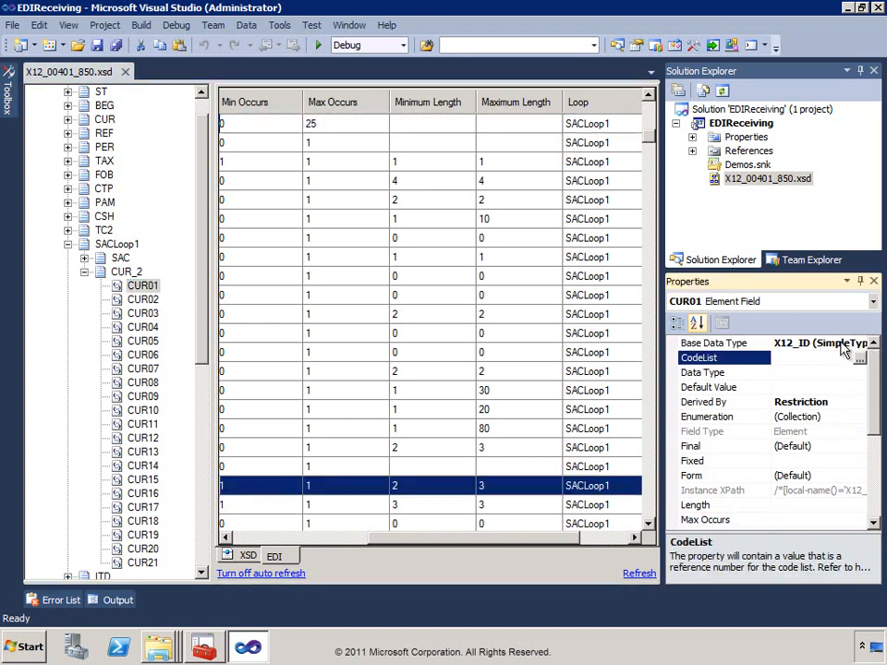
{"action": "left_click", "coordinate": [677, 323]}
{"action": "left_click_drag", "start_coordinate": [873, 400], "coordinate": [869, 374]}
{"action": "left_click", "coordinate": [786, 420]}
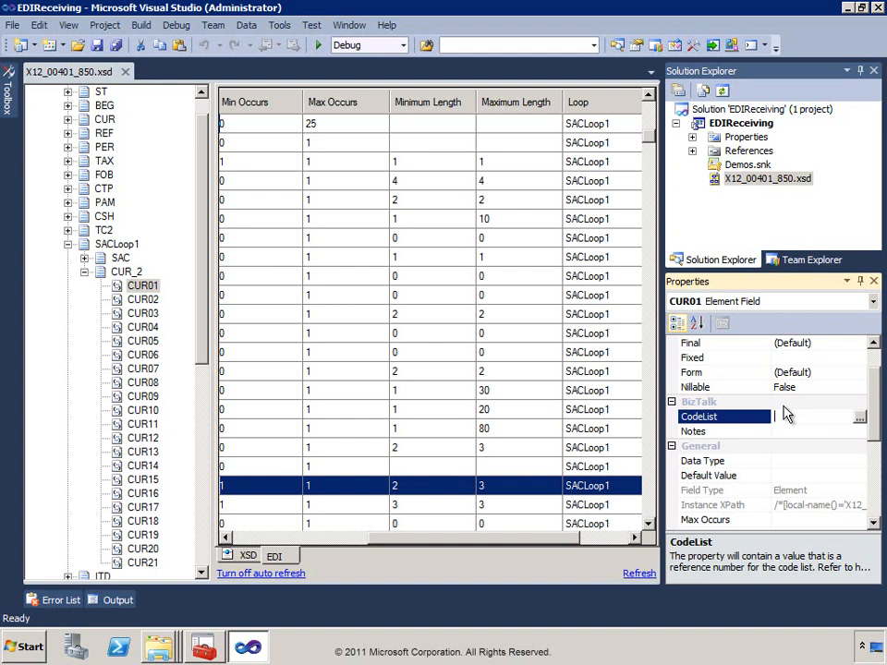
{"action": "left_click_drag", "start_coordinate": [874, 407], "coordinate": [880, 383]}
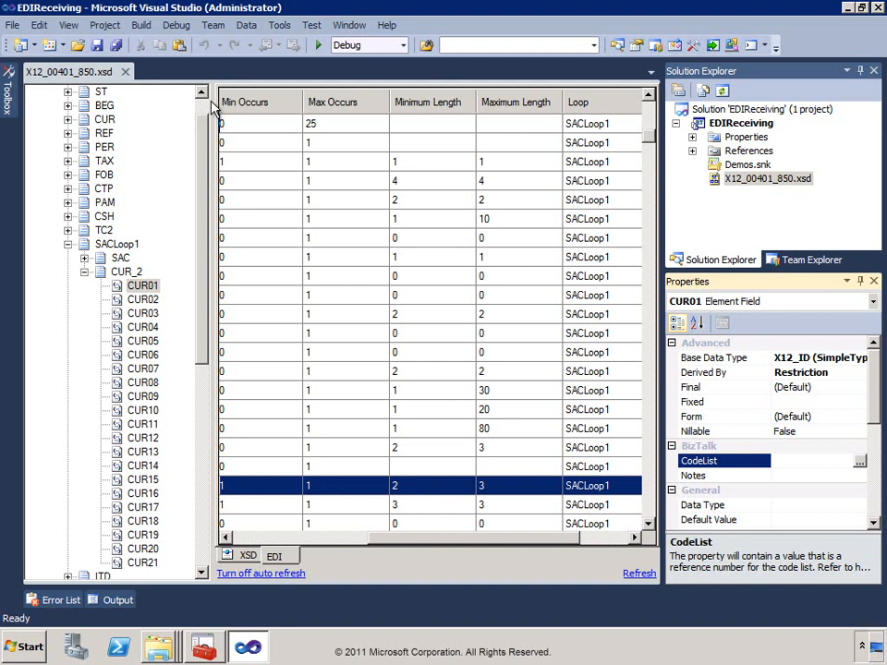
Append Contoso to the schema's Target Namespace, making it .../EDI/X12/2006/Contoso.
{"action": "scroll", "coordinate": [205, 109], "scroll_direction": "up", "scroll_amount": 1}
{"action": "left_click", "coordinate": [84, 91]}
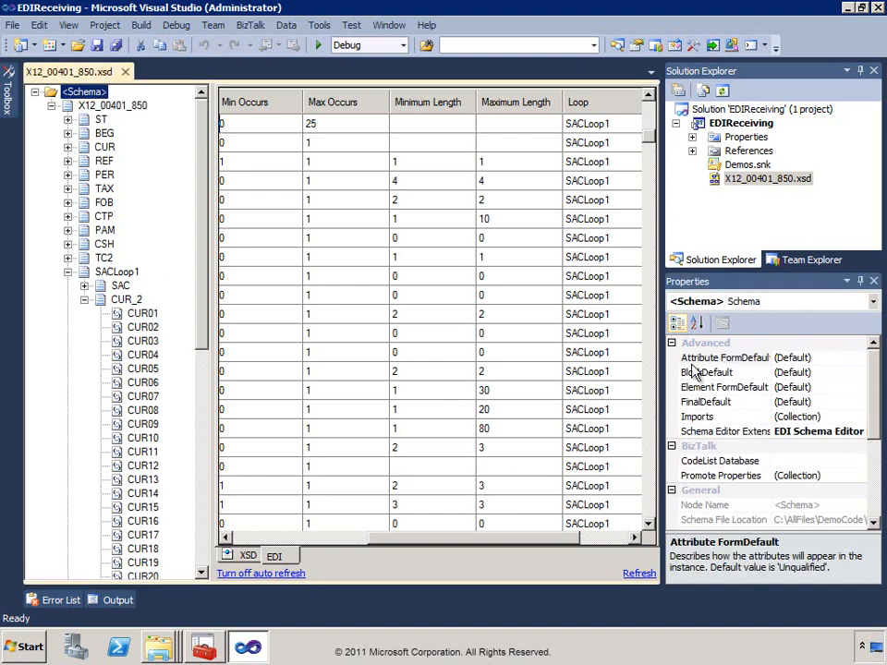
{"action": "left_click_drag", "start_coordinate": [874, 406], "coordinate": [874, 462]}
{"action": "left_click", "coordinate": [801, 417]}
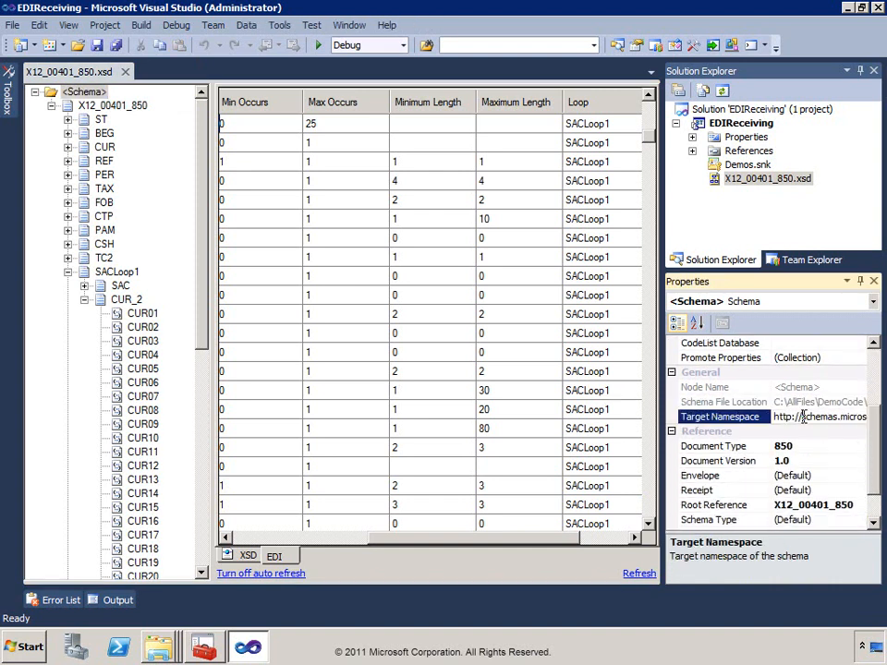
{"action": "left_click", "coordinate": [660, 394]}
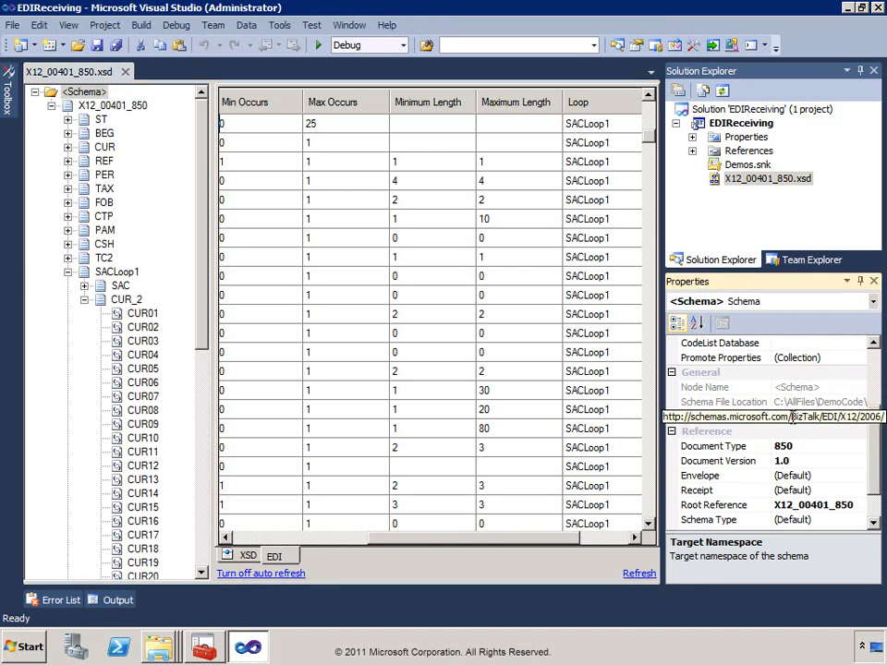
{"action": "left_click", "coordinate": [792, 417]}
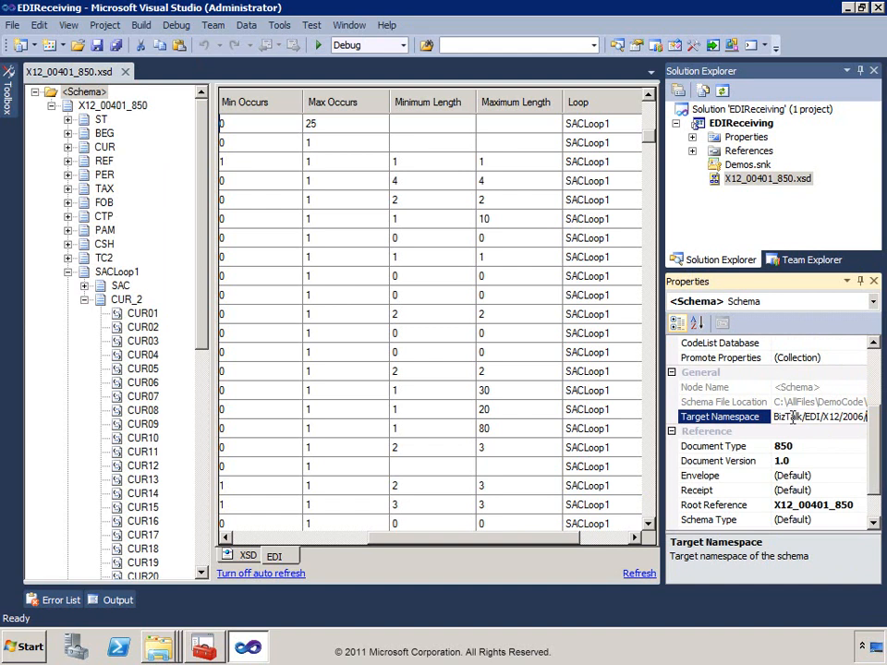
{"action": "type", "text": "Contoso"}
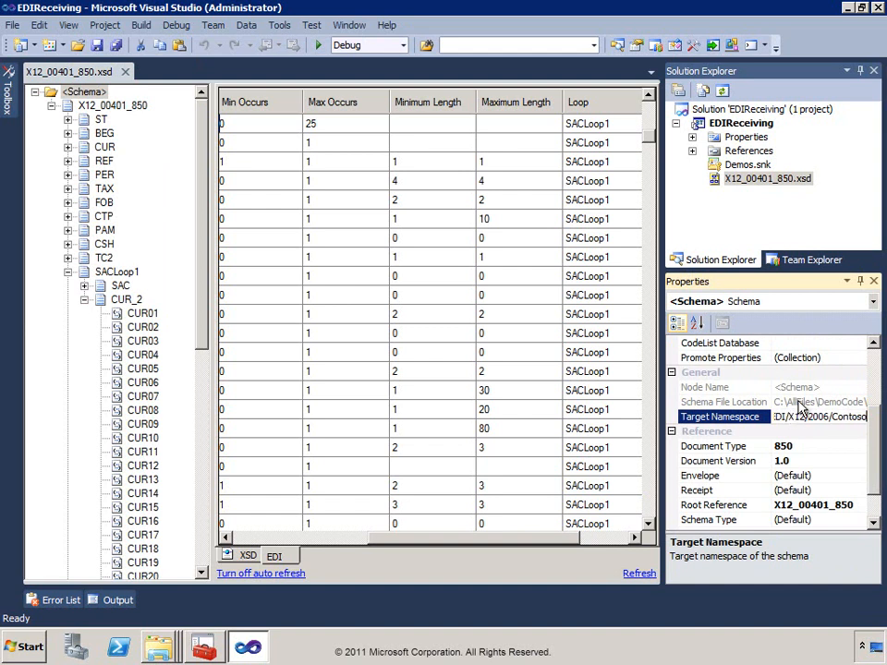
{"action": "key", "text": "Up"}
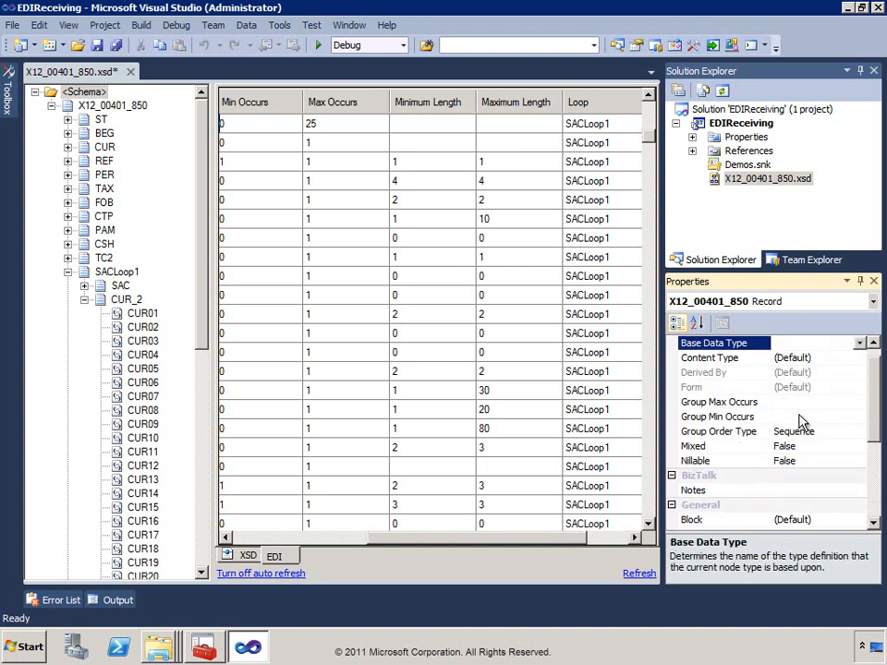
Save X12_00401_850.xsd, accepting the Clean Up Global Data Types prompt, and close its tab.
{"action": "left_click", "coordinate": [97, 46]}
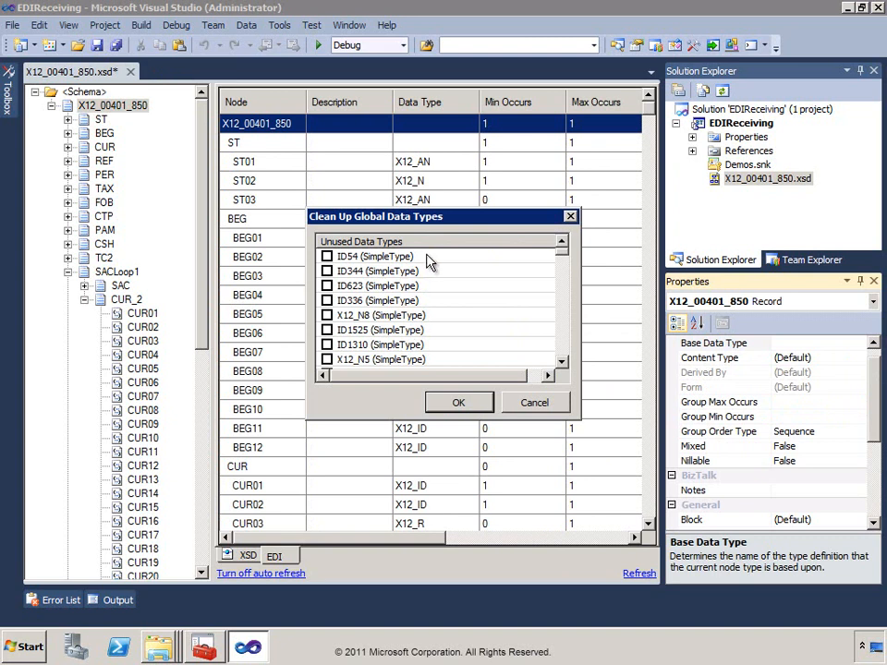
{"action": "left_click", "coordinate": [465, 404]}
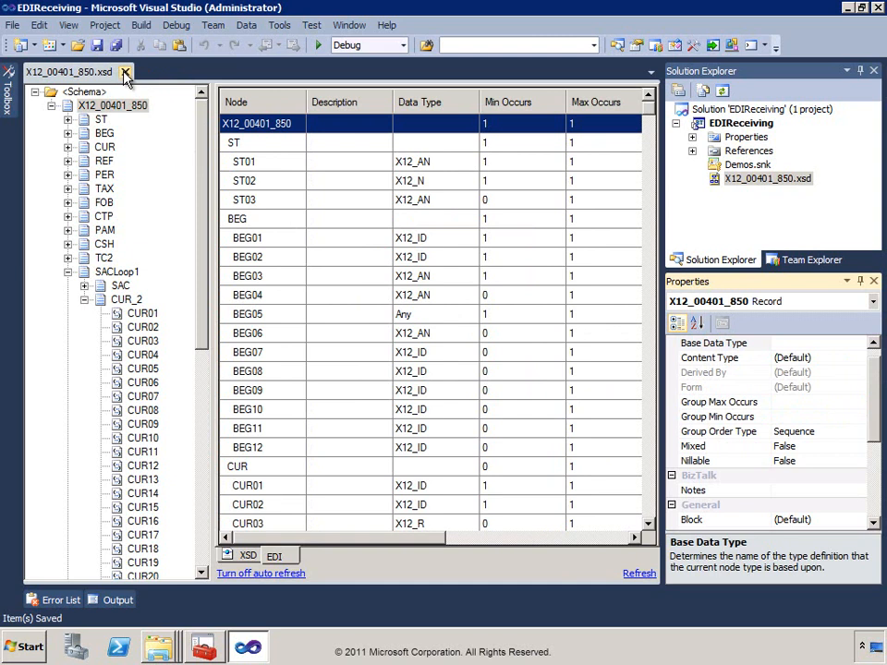
{"action": "left_click", "coordinate": [125, 73]}
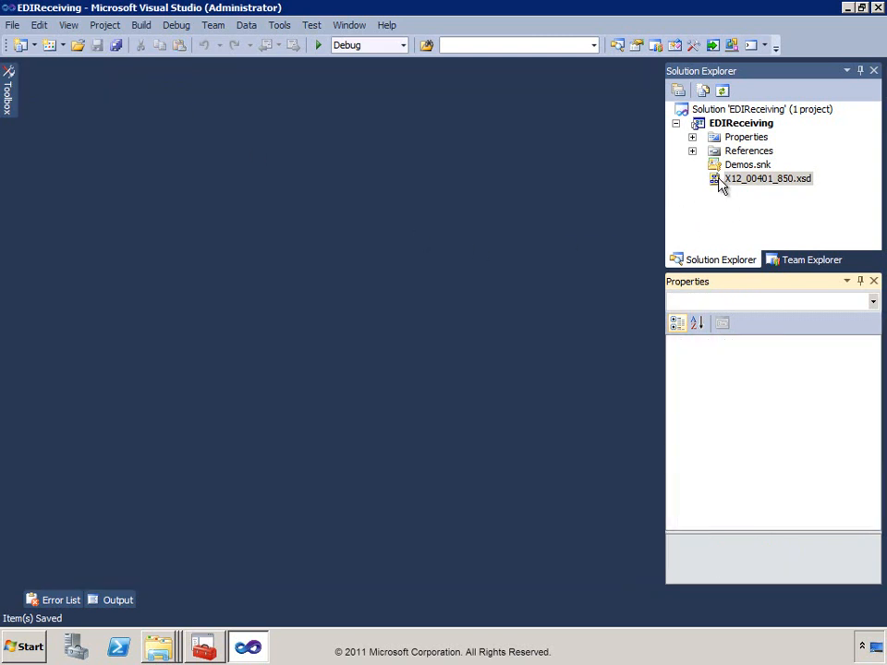
Build and deploy the EDIReceiving project.
{"action": "right_click", "coordinate": [730, 126]}
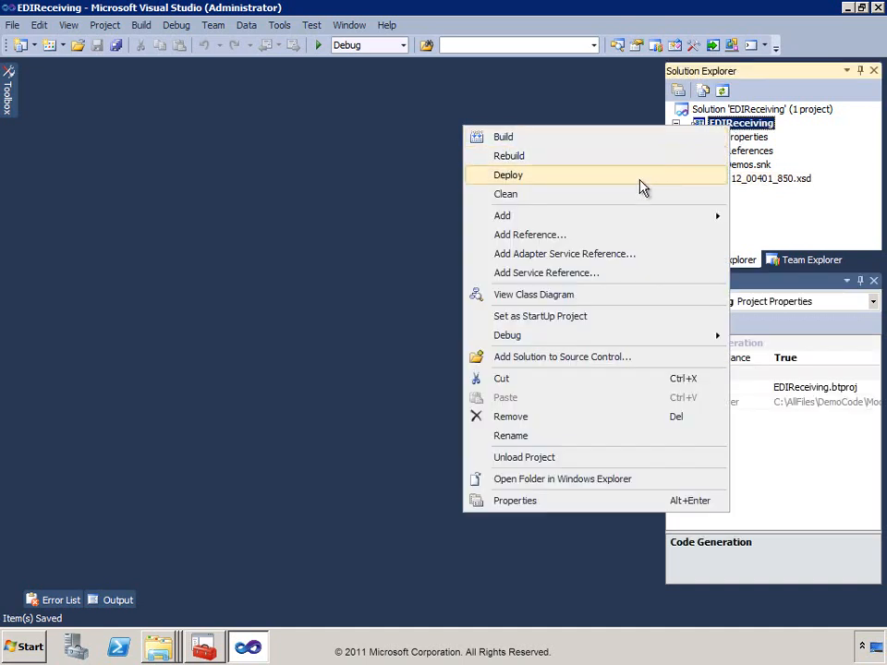
{"action": "left_click", "coordinate": [638, 186]}
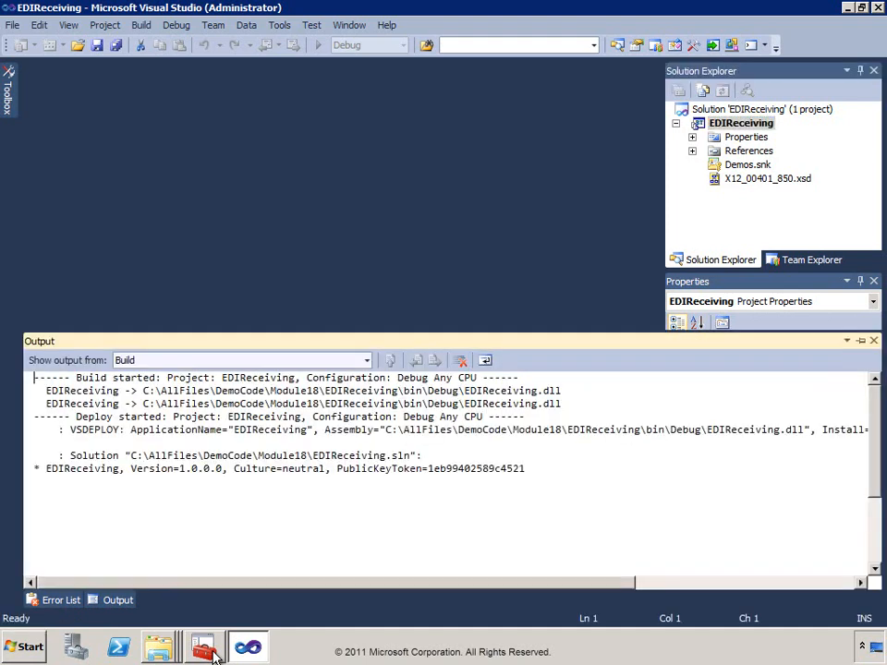
In the BizTalk console, refresh Applications, expand EDIReceiving, and widen the tree pane.
{"action": "left_click", "coordinate": [207, 649]}
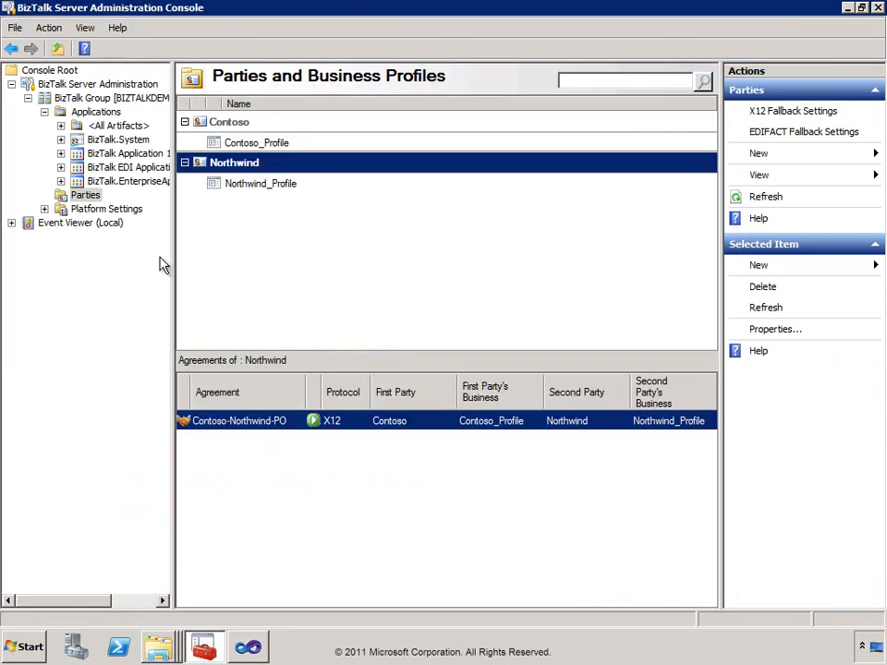
{"action": "right_click", "coordinate": [88, 113]}
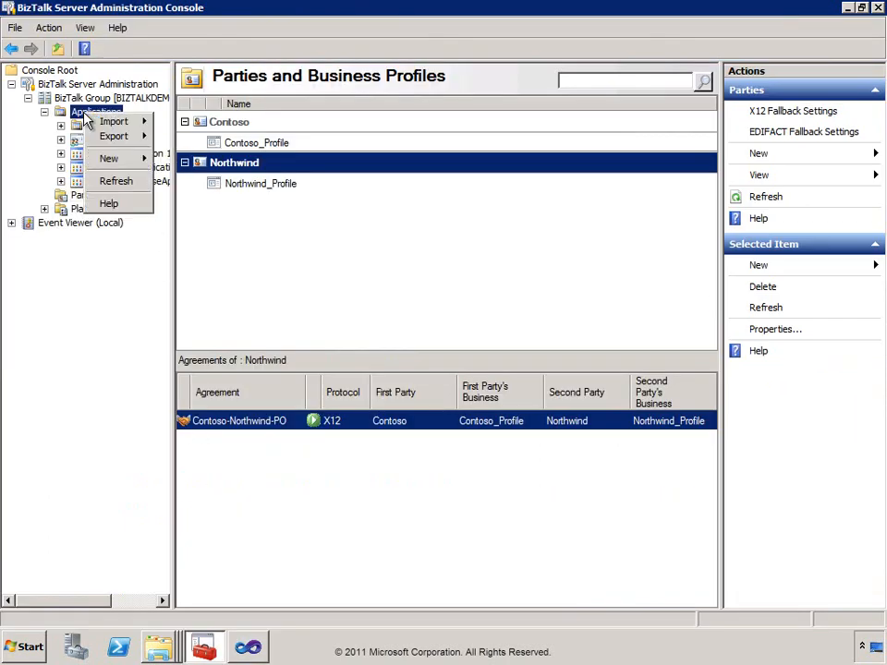
{"action": "left_click", "coordinate": [121, 180]}
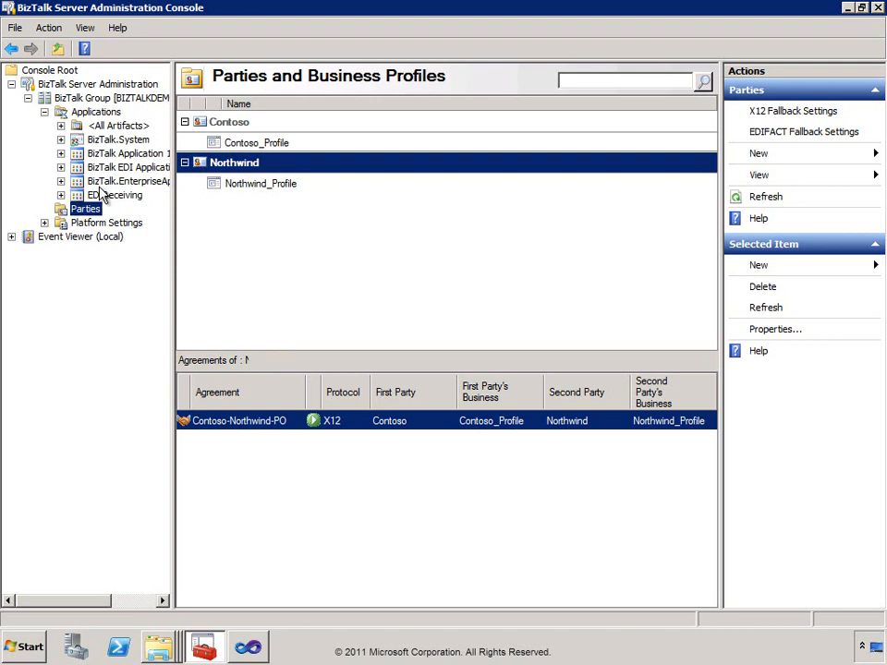
{"action": "left_click", "coordinate": [60, 195]}
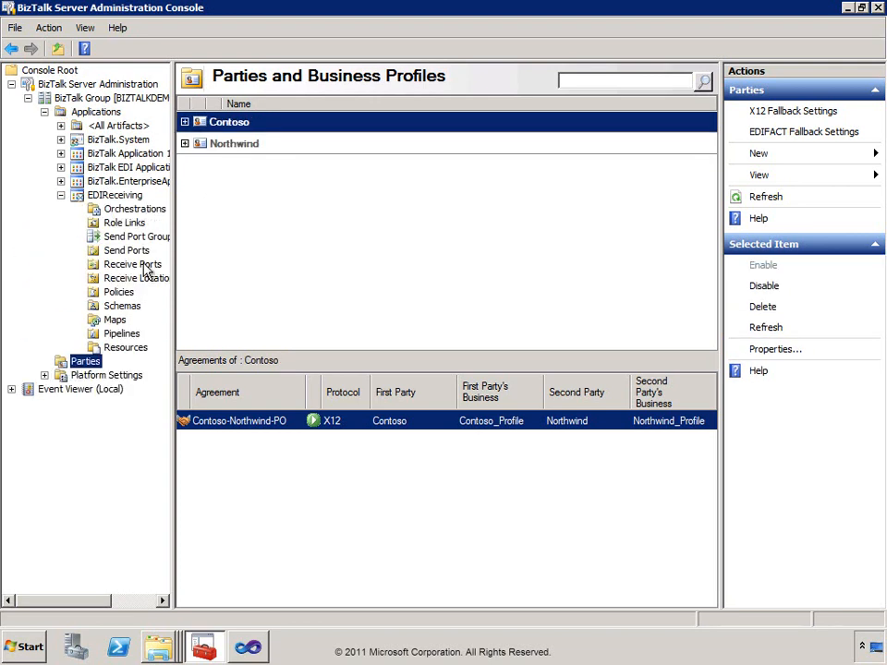
{"action": "left_click_drag", "start_coordinate": [173, 350], "coordinate": [261, 355]}
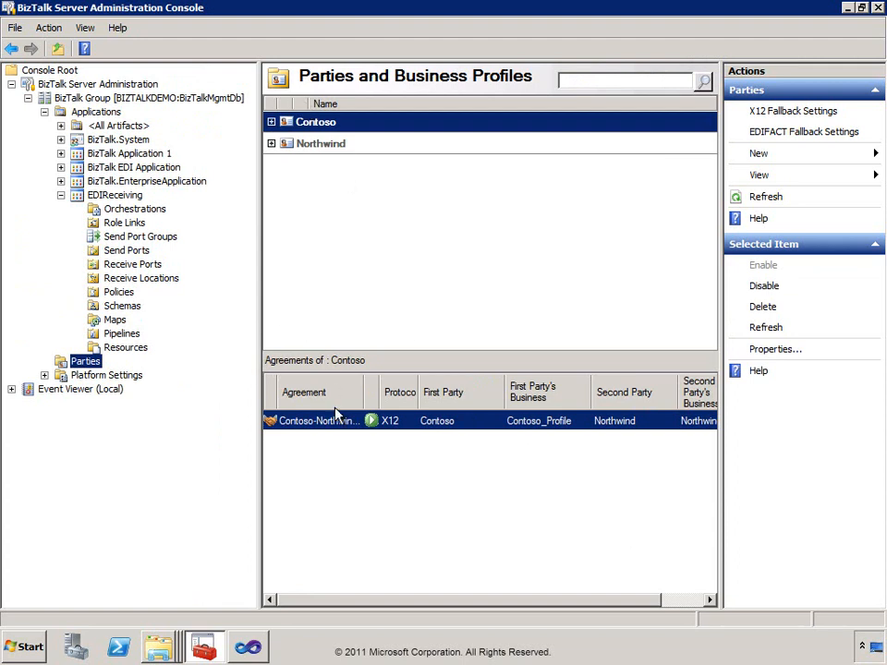
{"action": "left_click", "coordinate": [158, 647]}
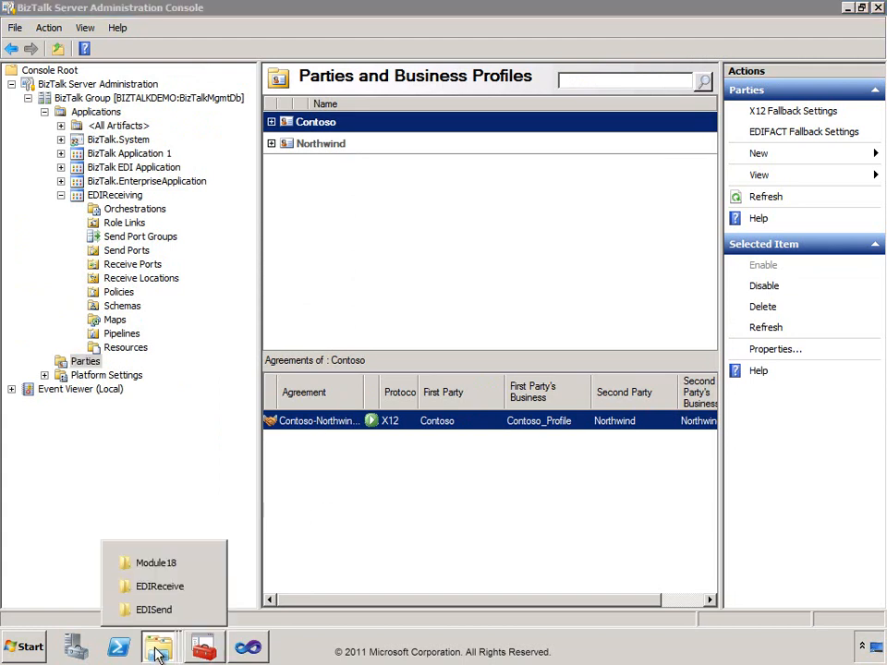
Review SamplePO.txt's CONTOSO sender, NORTHWIND receiver and 850 transaction code, then close it.
{"action": "left_click", "coordinate": [140, 563]}
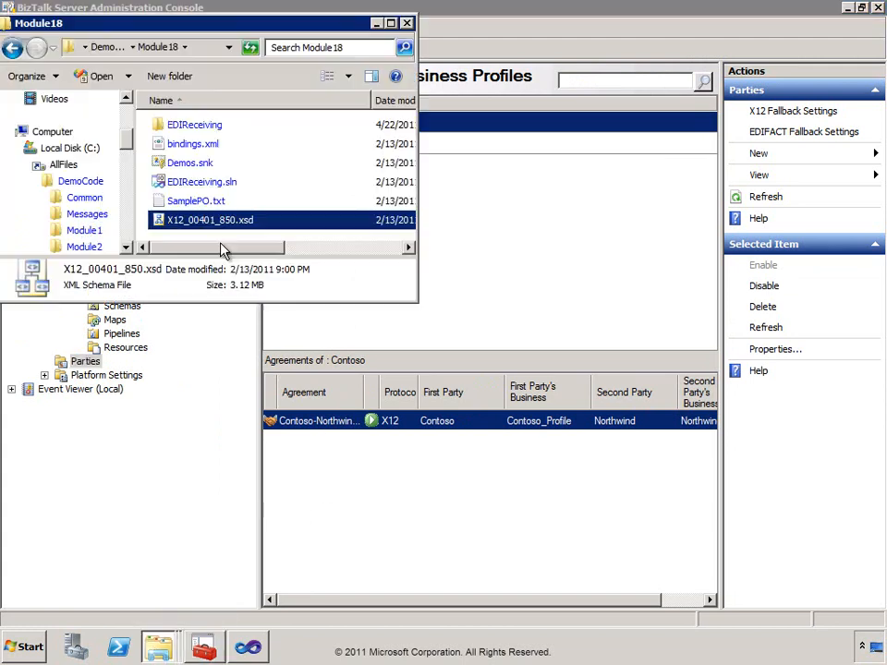
{"action": "double_click", "coordinate": [195, 201]}
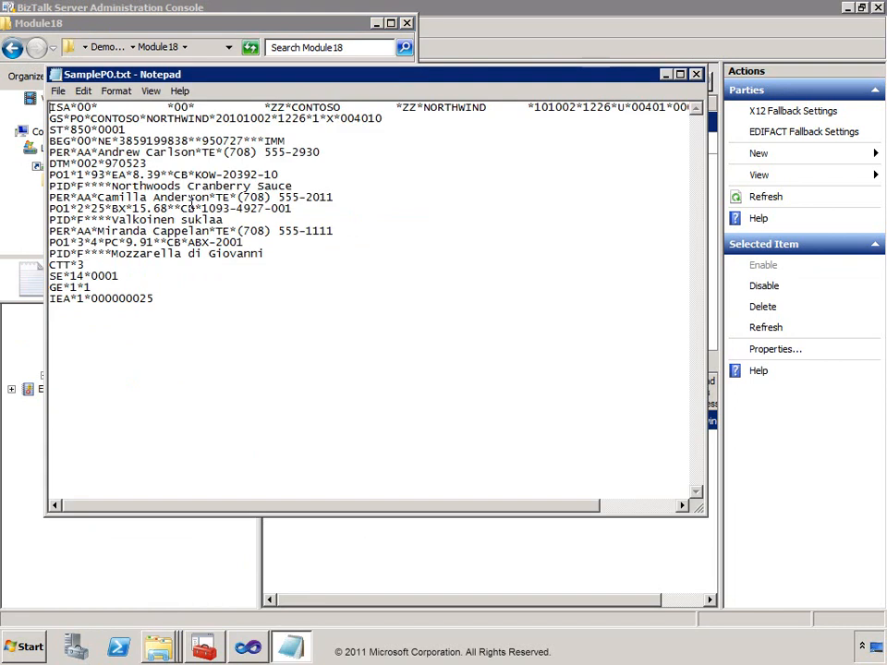
{"action": "left_click_drag", "start_coordinate": [707, 461], "coordinate": [836, 461]}
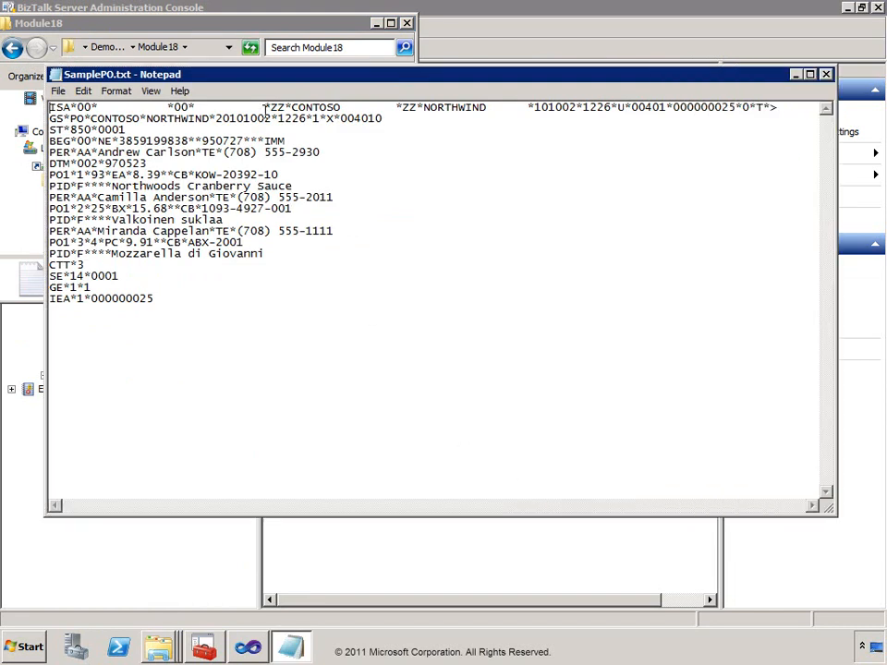
{"action": "left_click_drag", "start_coordinate": [266, 107], "coordinate": [395, 108]}
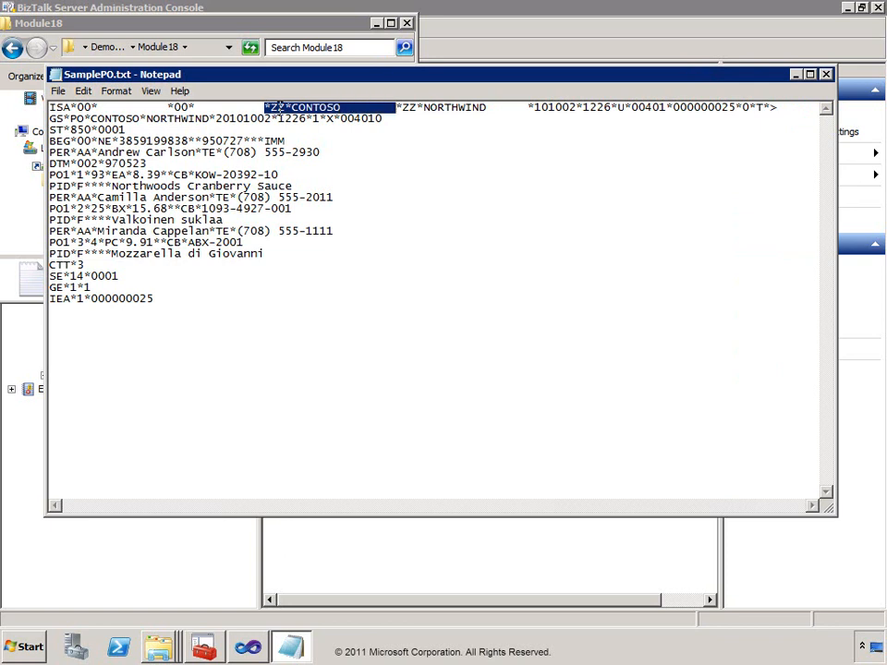
{"action": "left_click_drag", "start_coordinate": [285, 108], "coordinate": [342, 108]}
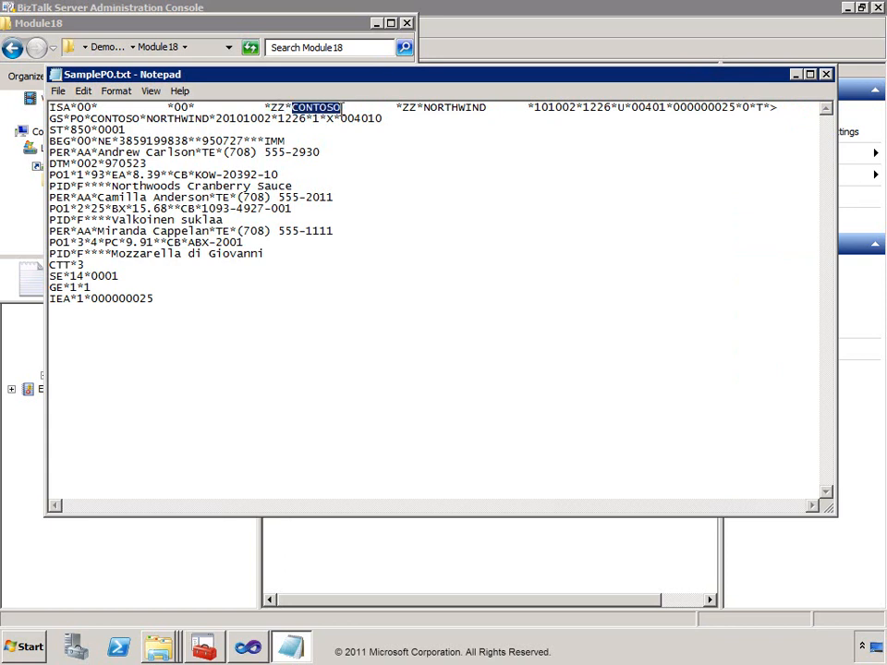
{"action": "left_click_drag", "start_coordinate": [423, 109], "coordinate": [483, 113]}
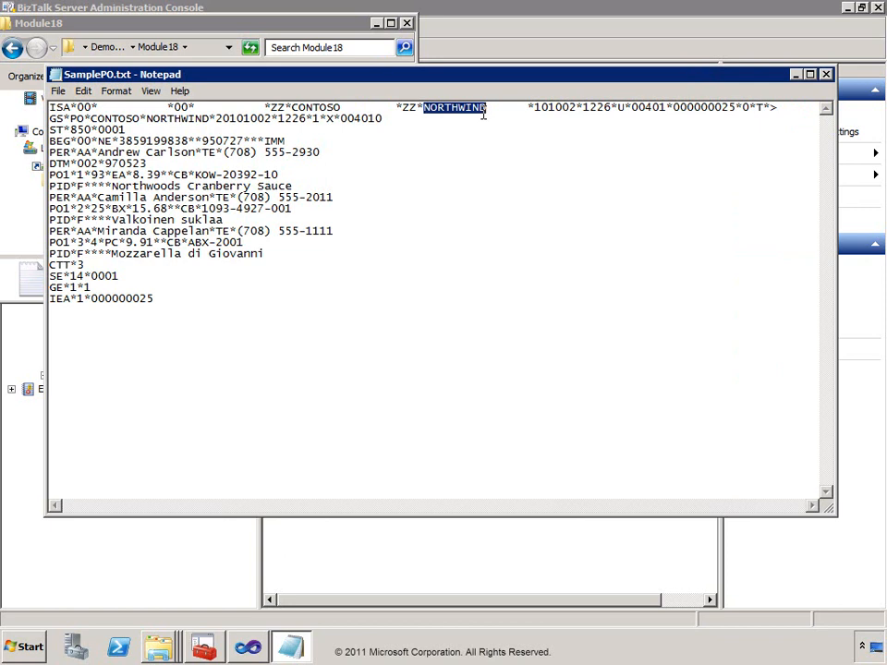
{"action": "left_click_drag", "start_coordinate": [70, 130], "coordinate": [92, 131]}
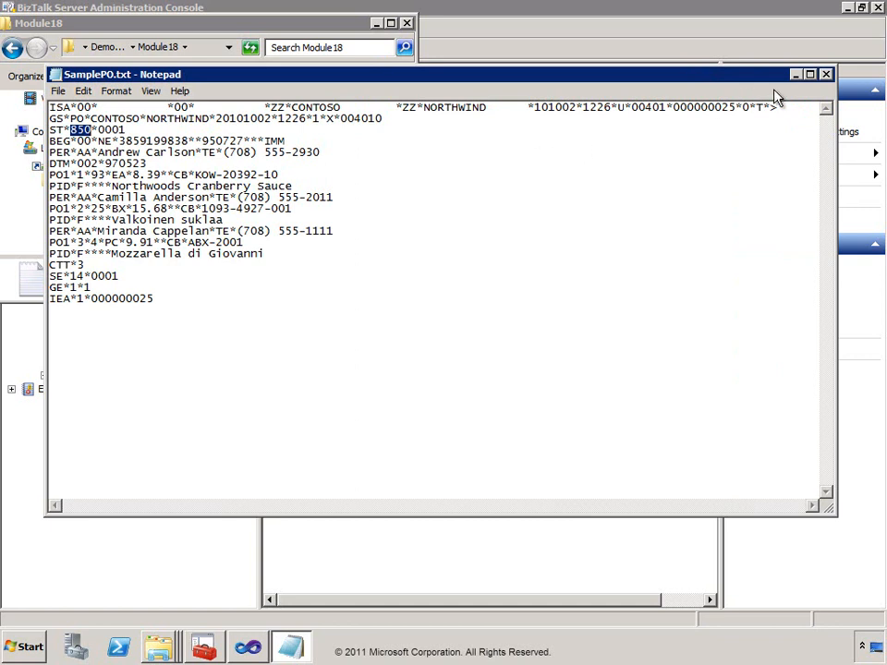
{"action": "left_click", "coordinate": [826, 76]}
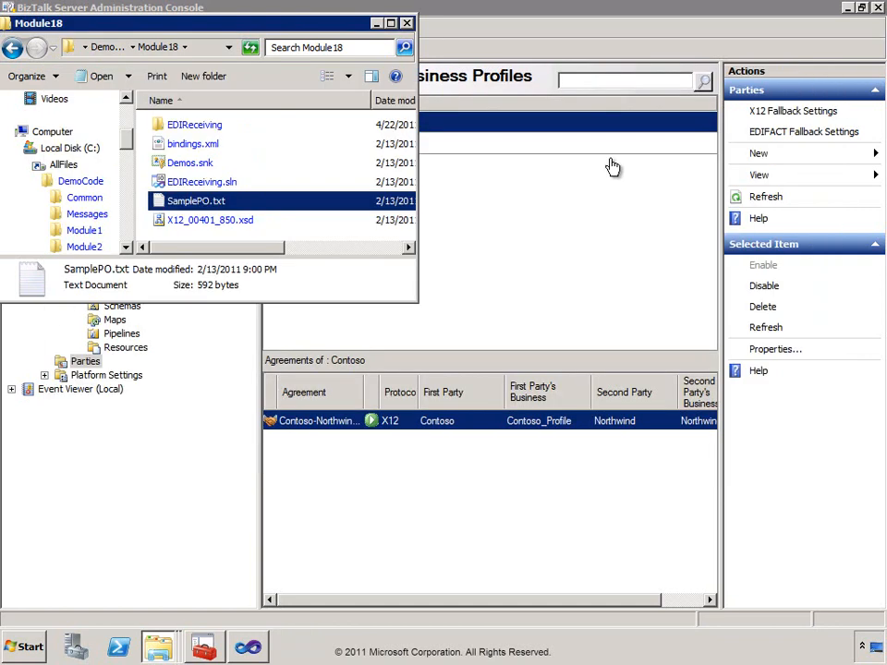
{"action": "left_click", "coordinate": [516, 208]}
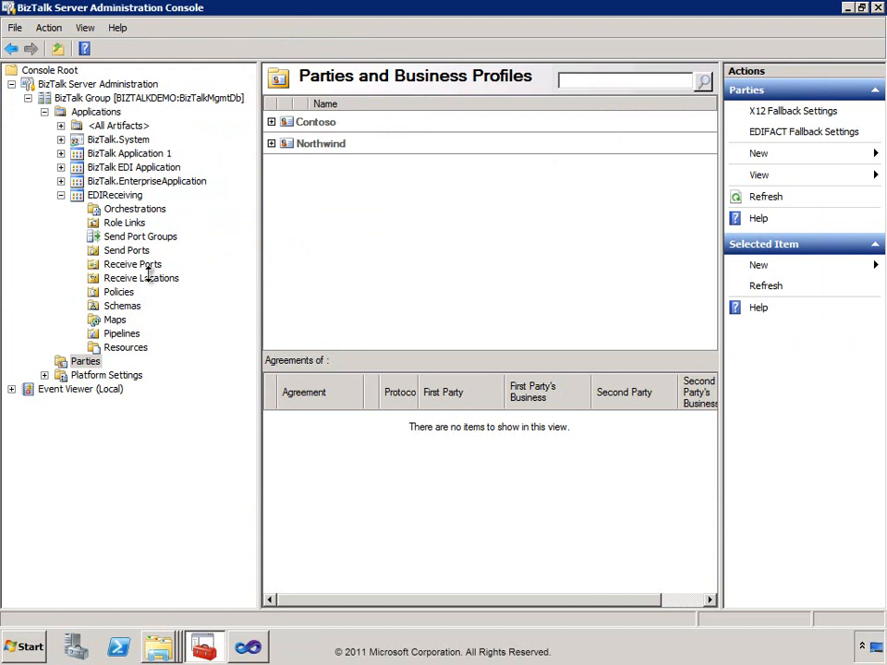
Create a one-way receive port named EDIContosoReceive.
{"action": "right_click", "coordinate": [144, 269]}
{"action": "mouse_move", "coordinate": [199, 281]}
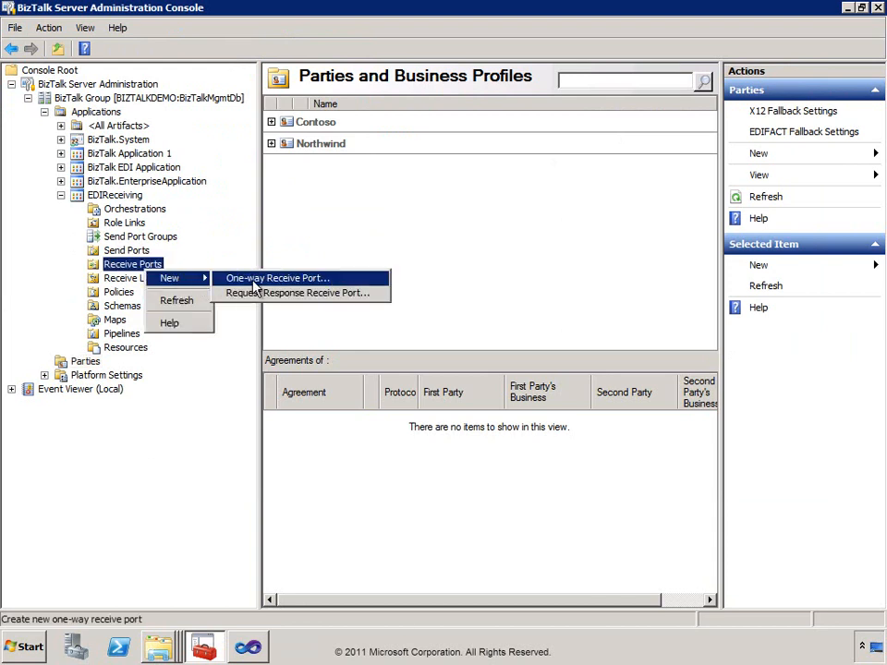
{"action": "left_click", "coordinate": [255, 280]}
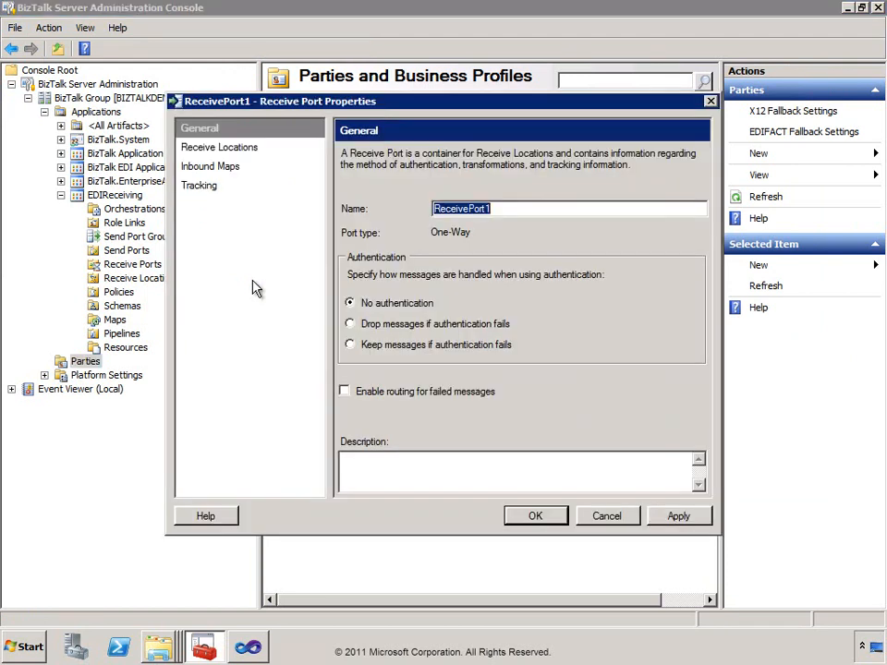
{"action": "type", "text": "EDIC"}
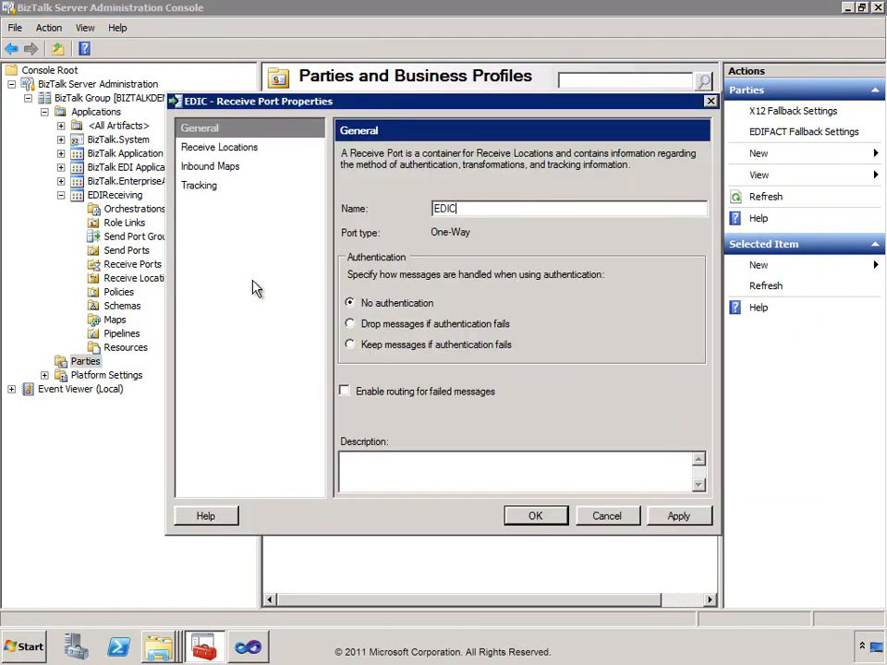
{"action": "type", "text": "ontosoReceive"}
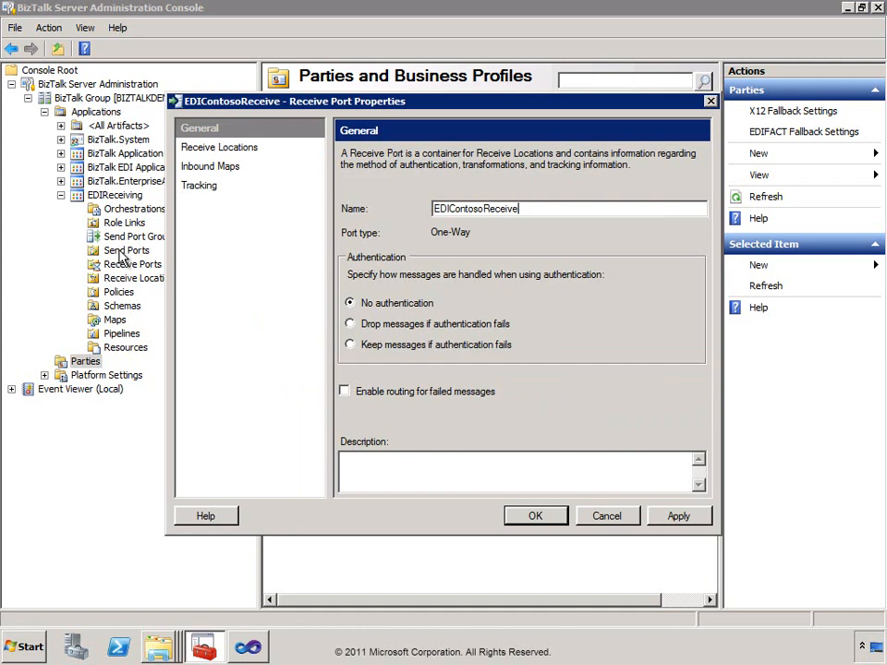
Add receive location EDIFILE with FILE transport and open its transport configuration.
{"action": "left_click", "coordinate": [236, 149]}
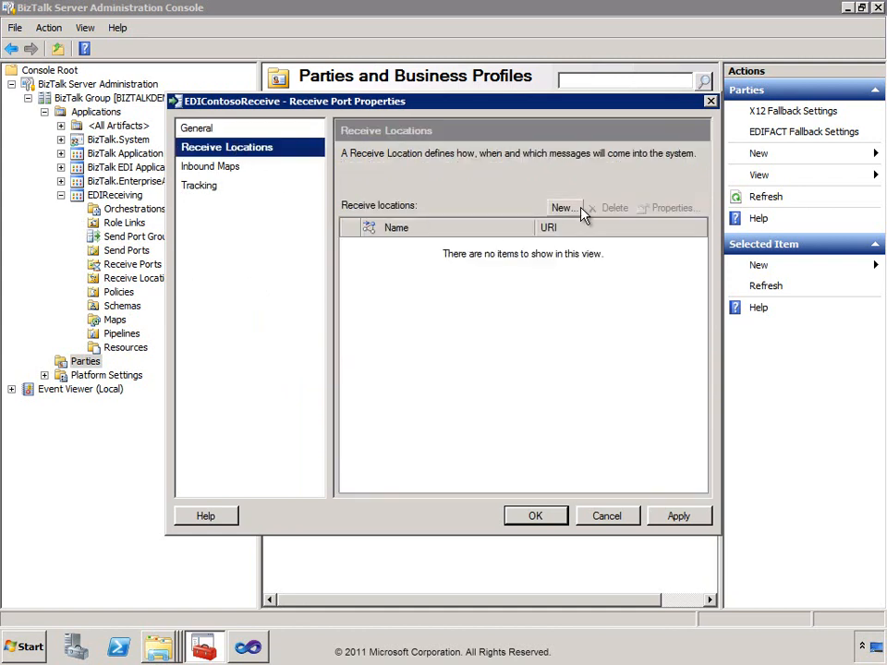
{"action": "left_click", "coordinate": [568, 209]}
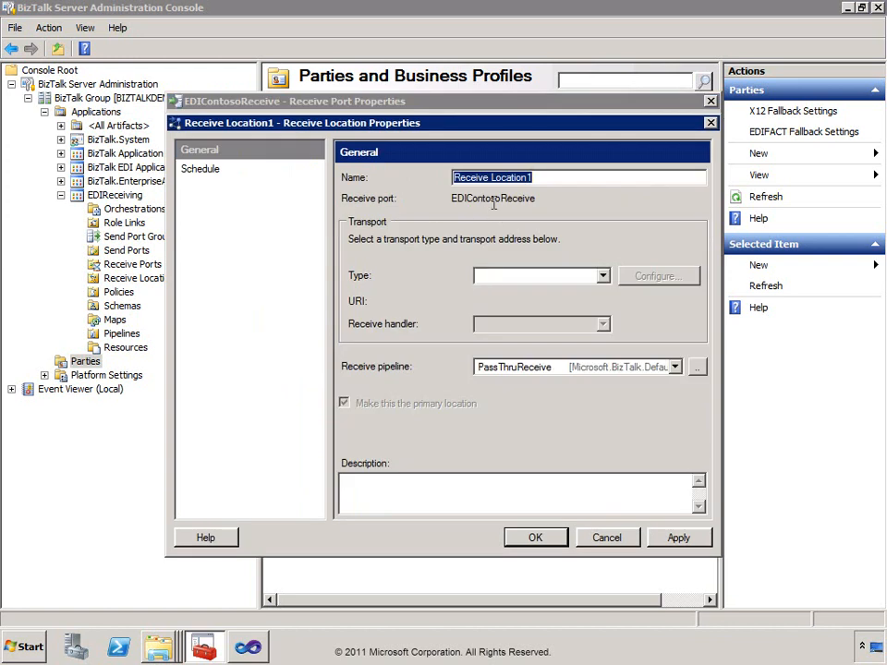
{"action": "type", "text": "EDIFILE"}
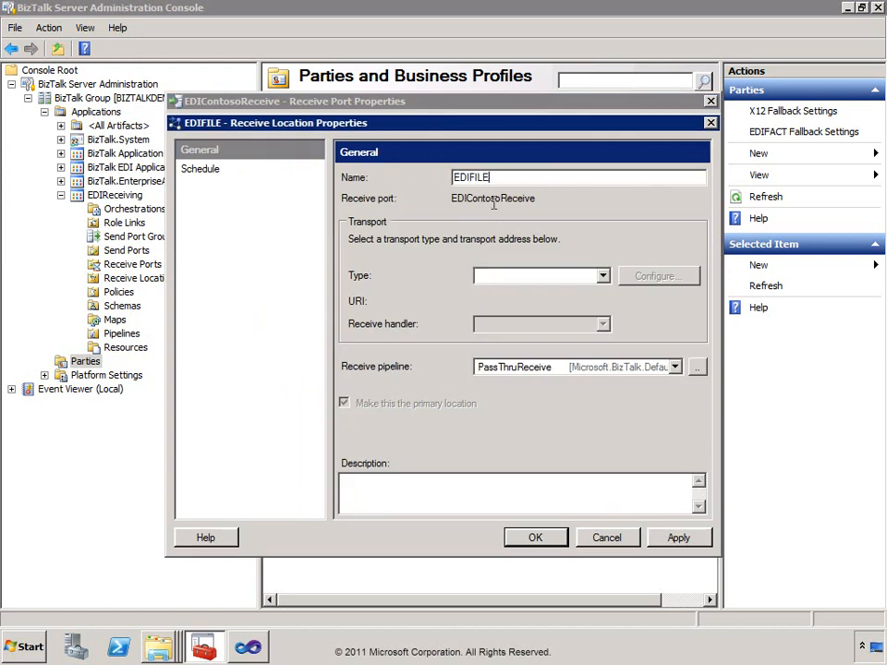
{"action": "key", "text": "Tab"}
{"action": "key", "text": "Down"}
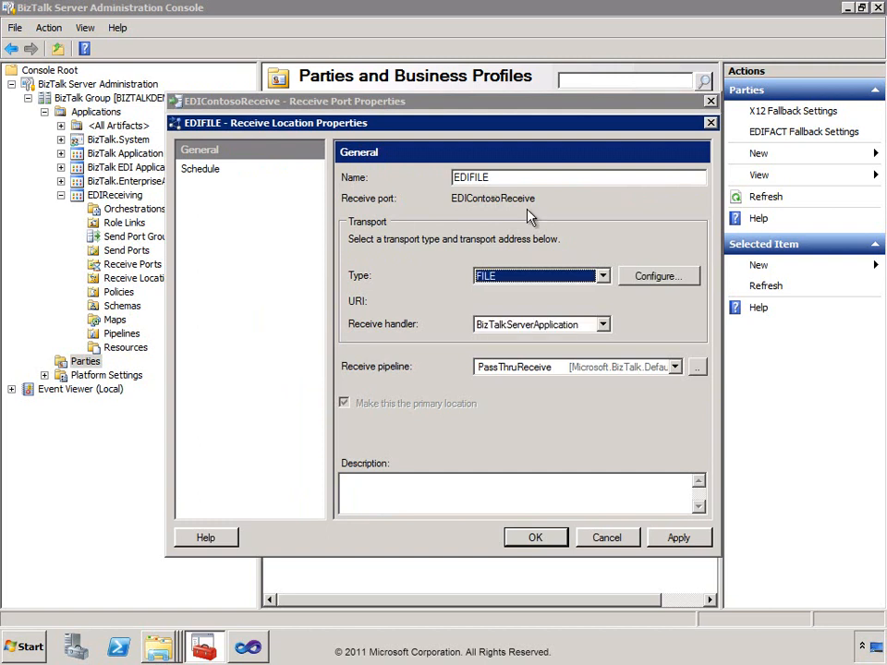
{"action": "left_click", "coordinate": [647, 281]}
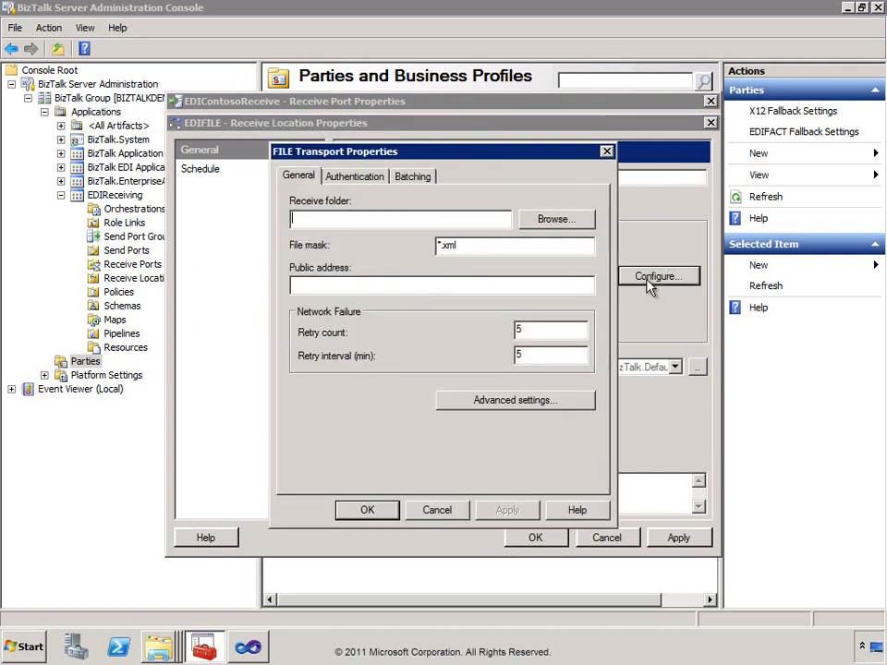
Set the receive folder to C:\AllFiles\DemoCode\Northwind\Ports\EDIReceive.
{"action": "left_click", "coordinate": [536, 219]}
{"action": "left_click", "coordinate": [541, 225]}
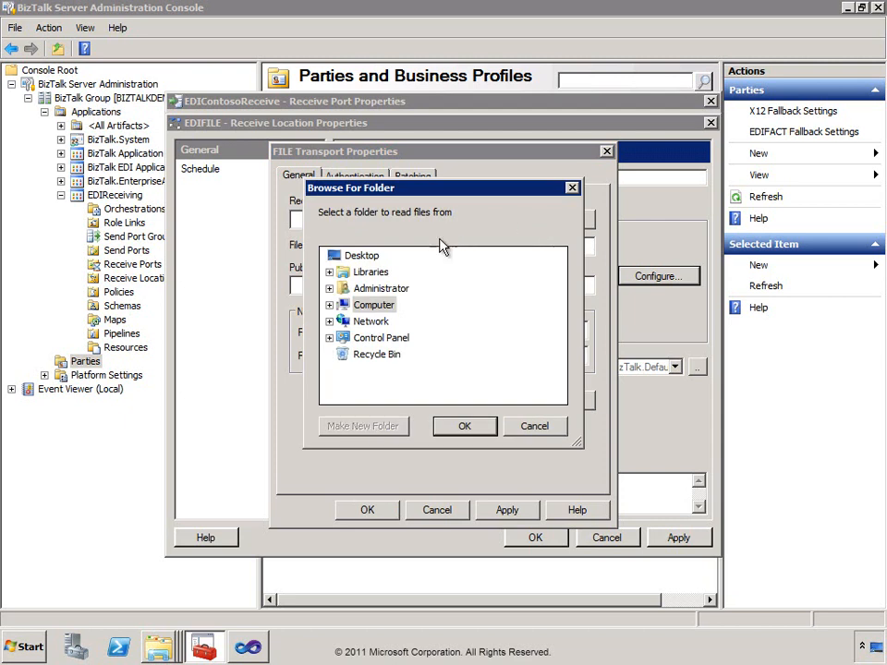
{"action": "left_click", "coordinate": [330, 306]}
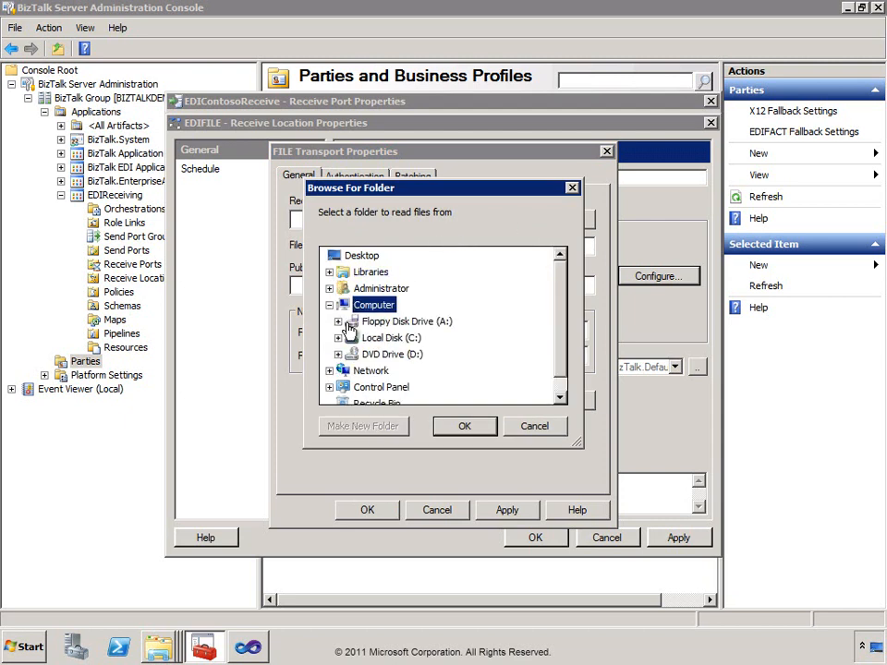
{"action": "left_click", "coordinate": [334, 339]}
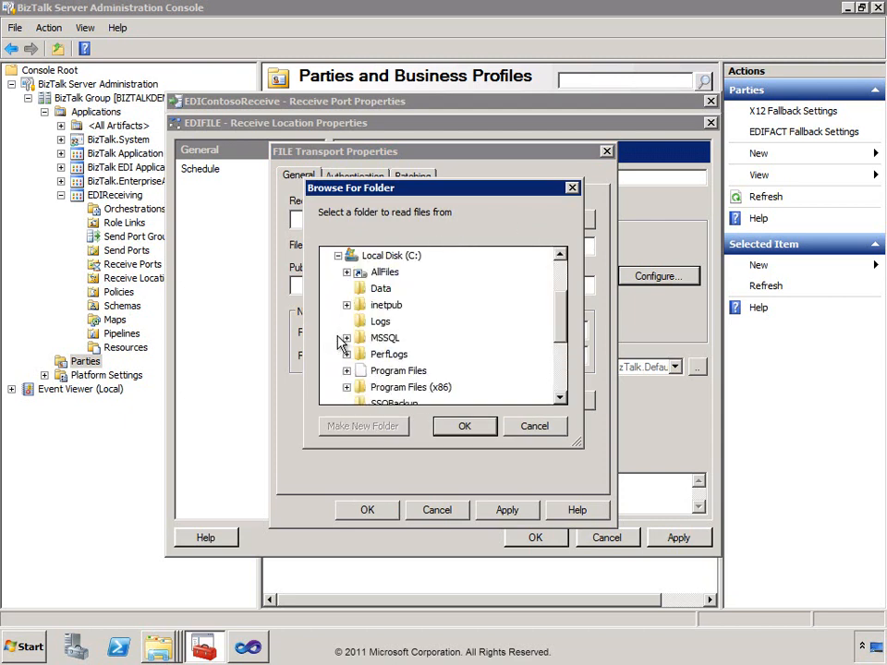
{"action": "left_click", "coordinate": [346, 273]}
{"action": "left_click", "coordinate": [356, 288]}
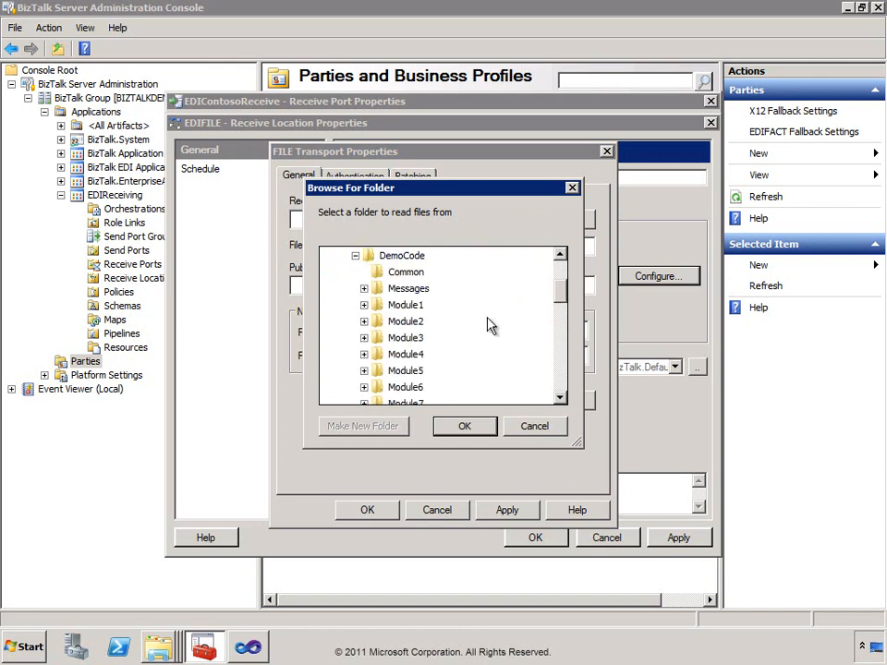
{"action": "left_click_drag", "start_coordinate": [558, 301], "coordinate": [557, 355]}
{"action": "double_click", "coordinate": [367, 308]}
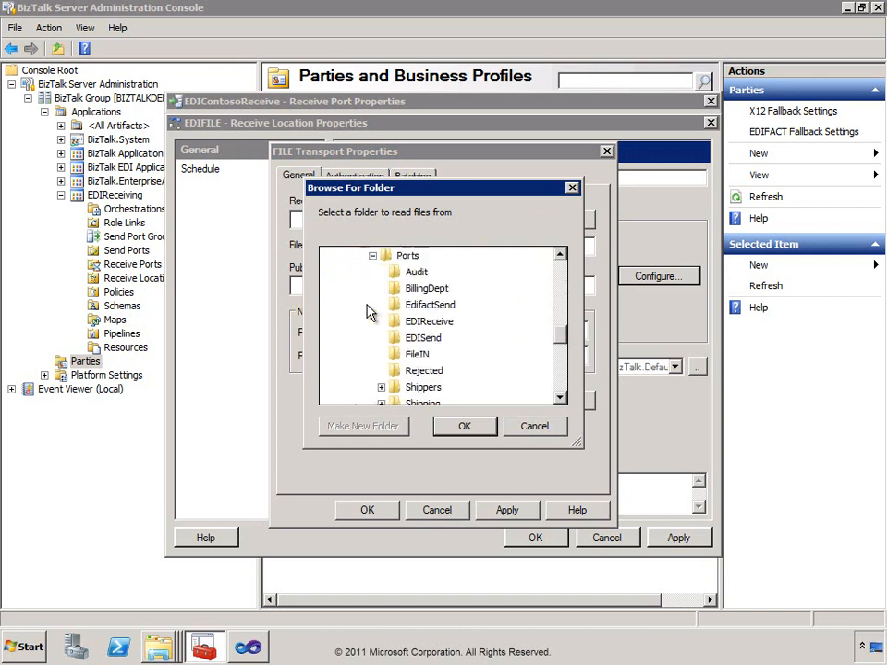
{"action": "left_click", "coordinate": [426, 321]}
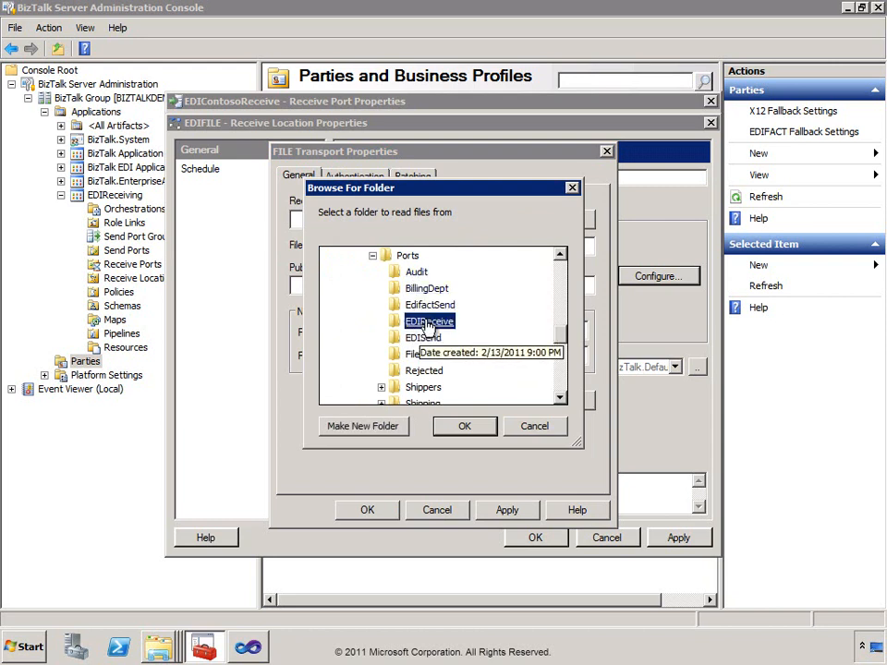
{"action": "left_click", "coordinate": [464, 426]}
Change the file mask to *.txt, enable renaming files while reading, and poll every 5000 ms.
{"action": "left_click", "coordinate": [469, 245]}
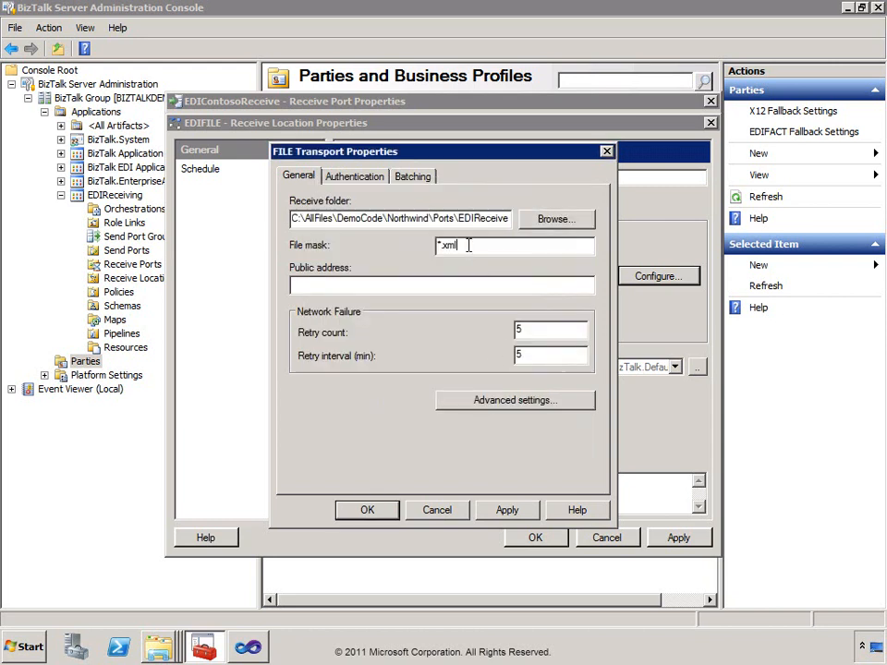
{"action": "key", "text": "BackSpace"}
{"action": "key", "text": "BackSpace"}
{"action": "key", "text": "BackSpace"}
{"action": "type", "text": "txt"}
{"action": "left_click", "coordinate": [474, 407]}
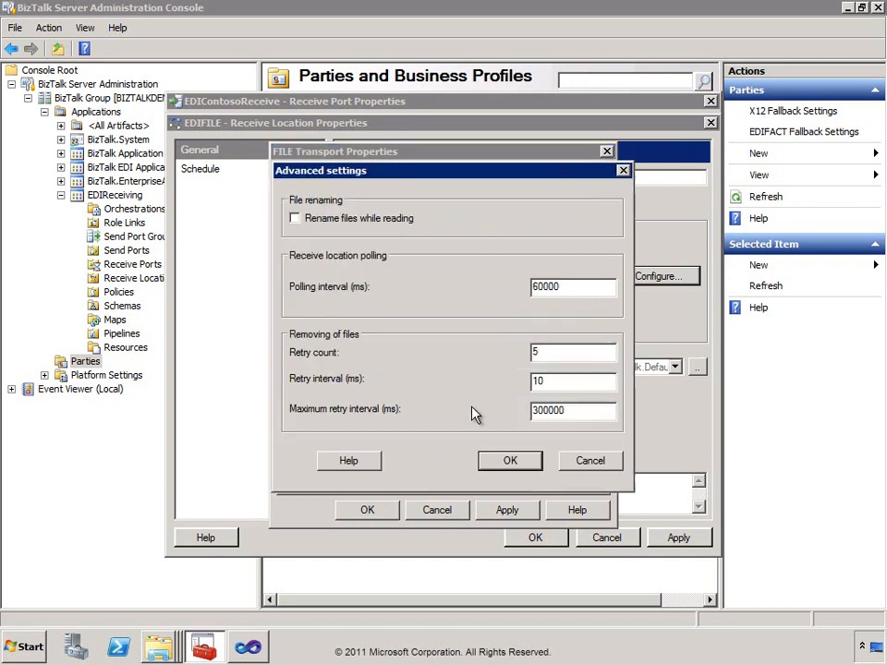
{"action": "left_click", "coordinate": [296, 219]}
{"action": "left_click_drag", "start_coordinate": [544, 287], "coordinate": [516, 289]}
{"action": "type", "text": "5"}
{"action": "left_click", "coordinate": [510, 462]}
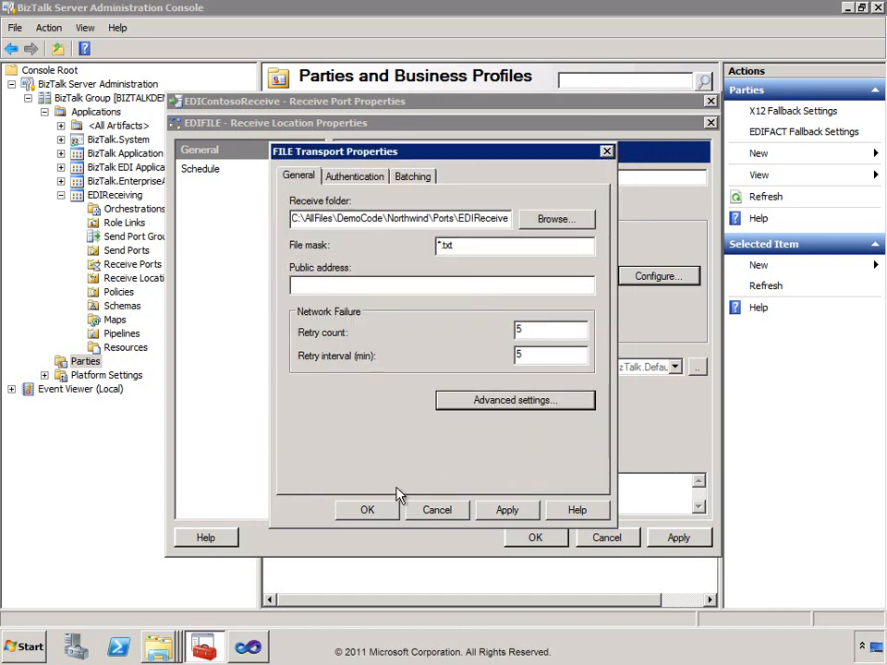
{"action": "left_click", "coordinate": [368, 511]}
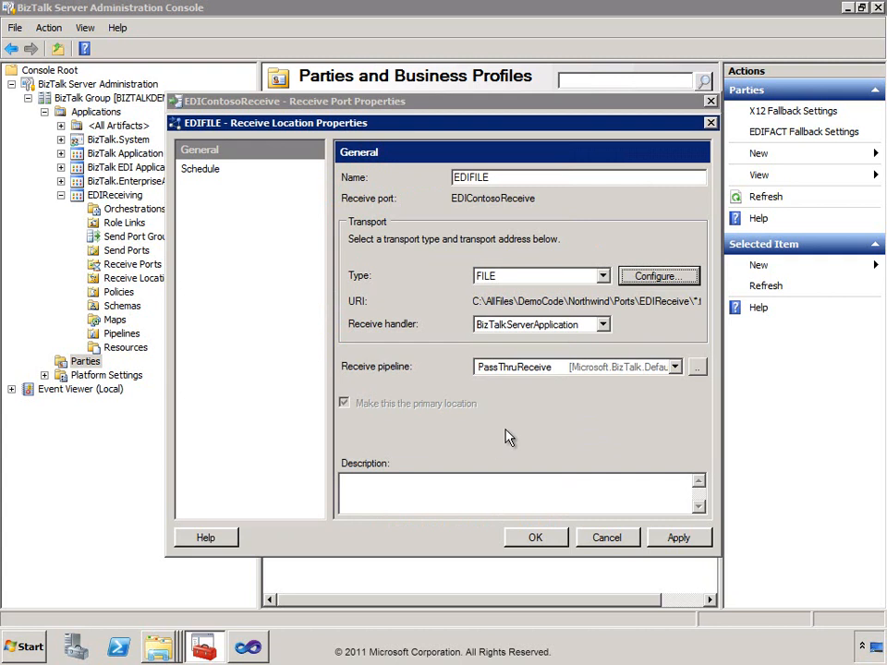
Keep PassThruReceive as EDIFILE's pipeline and save the receive location and receive port.
{"action": "left_click", "coordinate": [567, 370]}
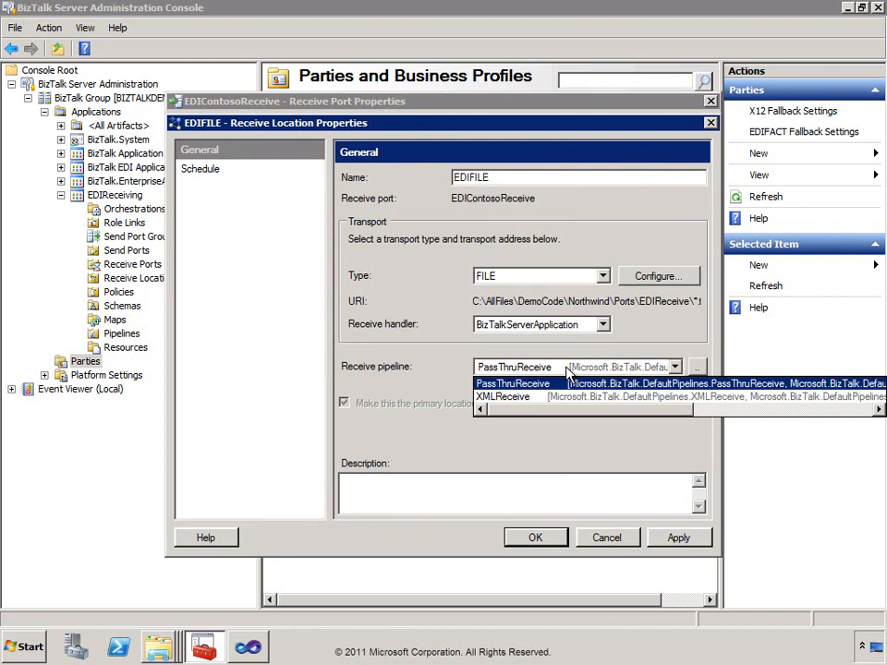
{"action": "left_click", "coordinate": [568, 370]}
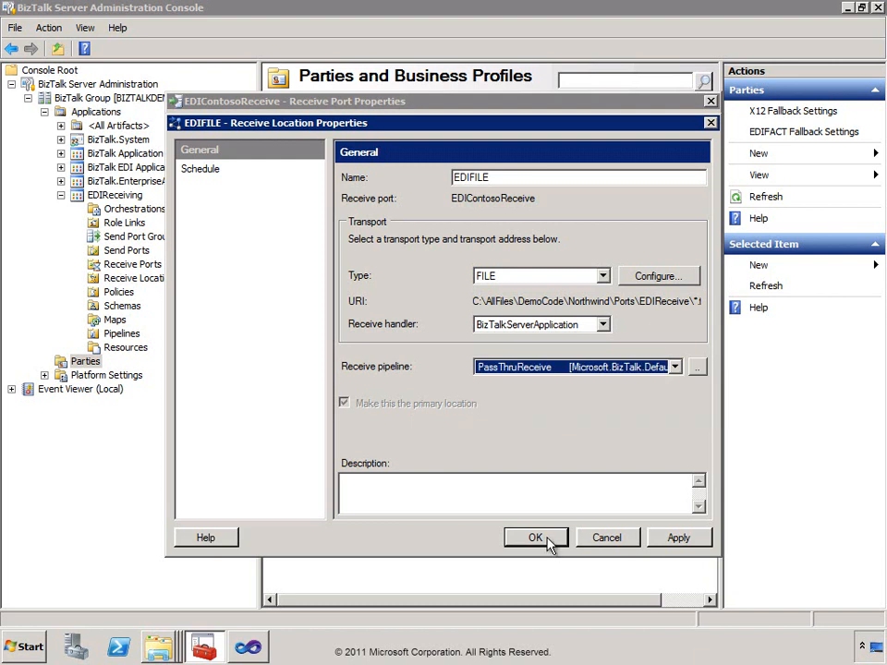
{"action": "left_click", "coordinate": [548, 545]}
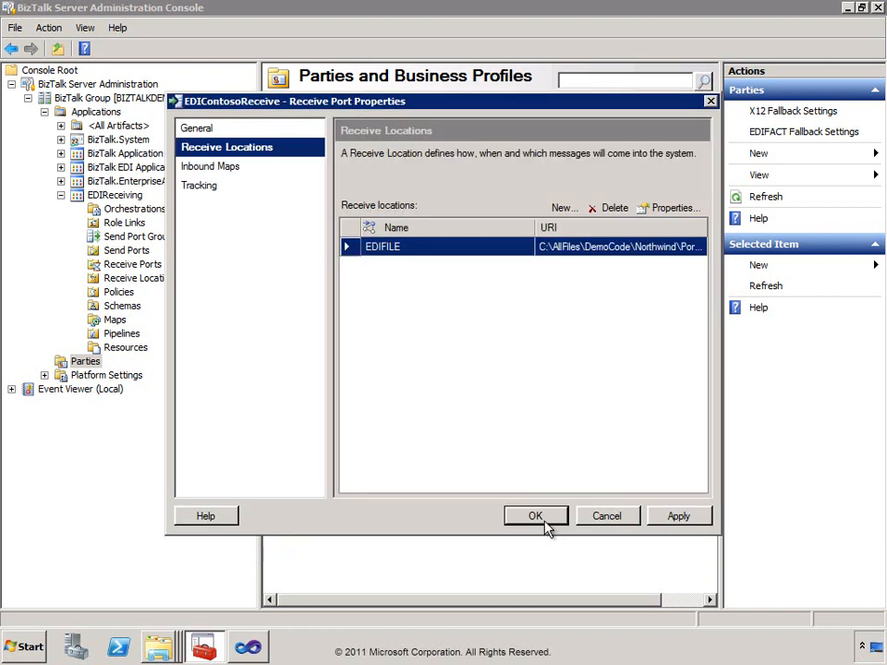
{"action": "left_click", "coordinate": [544, 515]}
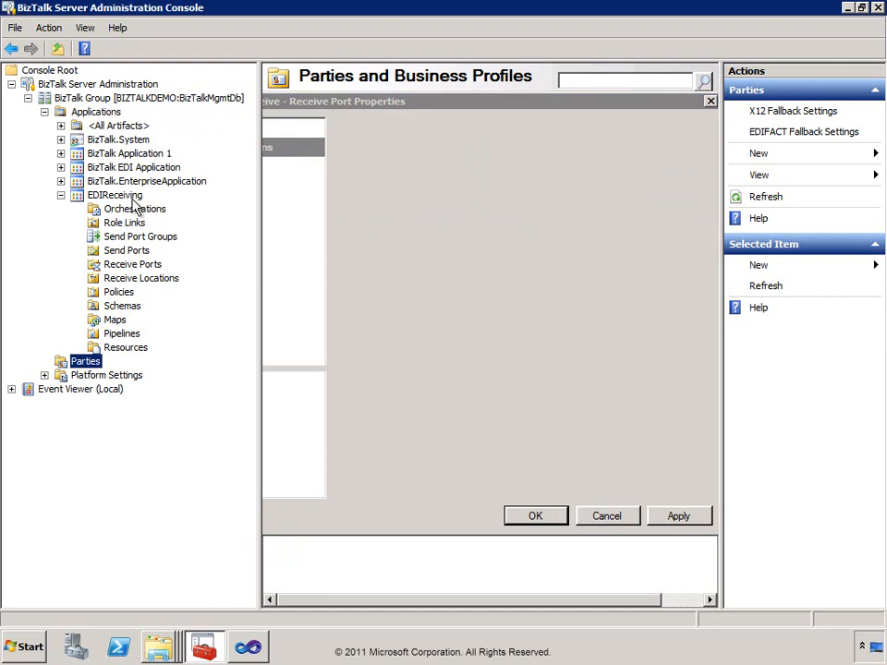
Review BizTalk EDI Application's pipelines with a widened Name column, then show its artifact folders.
{"action": "left_click", "coordinate": [61, 167]}
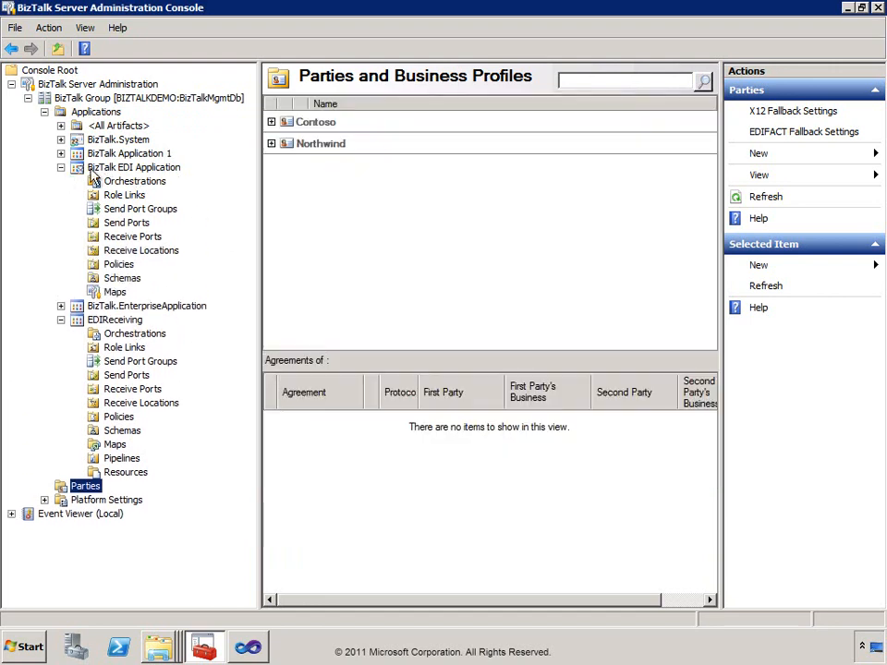
{"action": "left_click", "coordinate": [121, 306]}
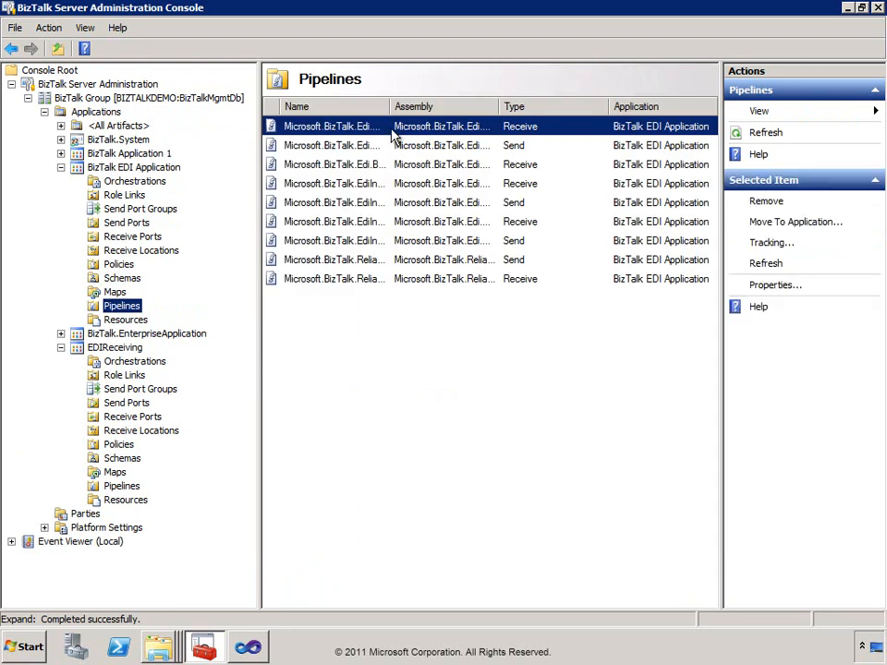
{"action": "left_click_drag", "start_coordinate": [545, 118], "coordinate": [555, 117]}
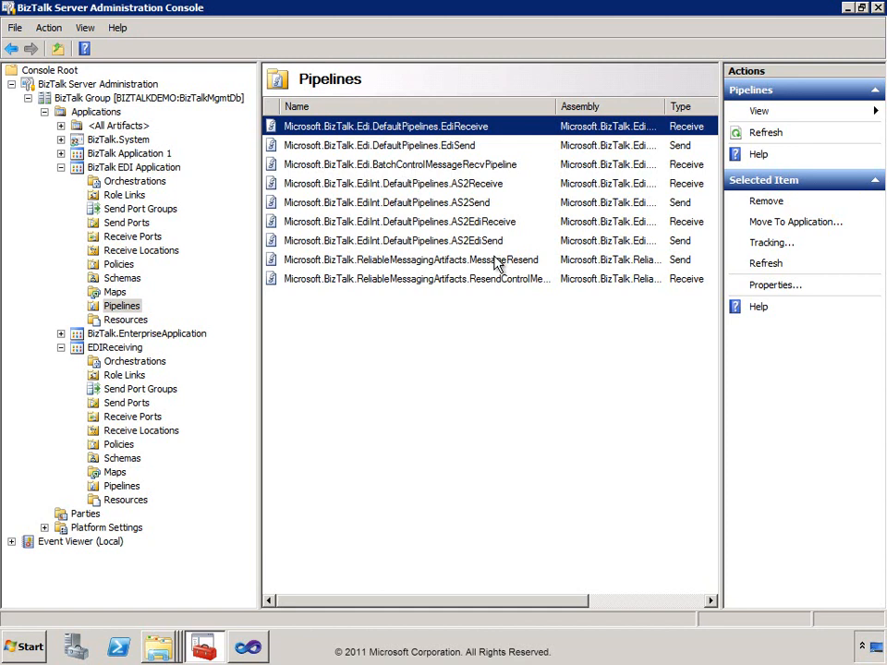
{"action": "left_click", "coordinate": [61, 168]}
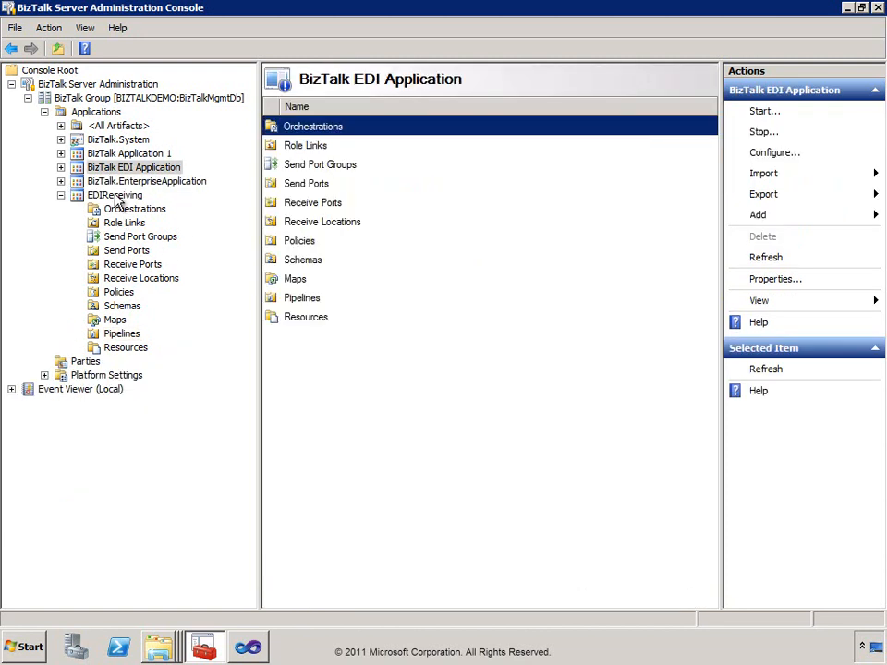
Add BizTalk EDI Application as a reference of the EDIReceiving application.
{"action": "right_click", "coordinate": [120, 197]}
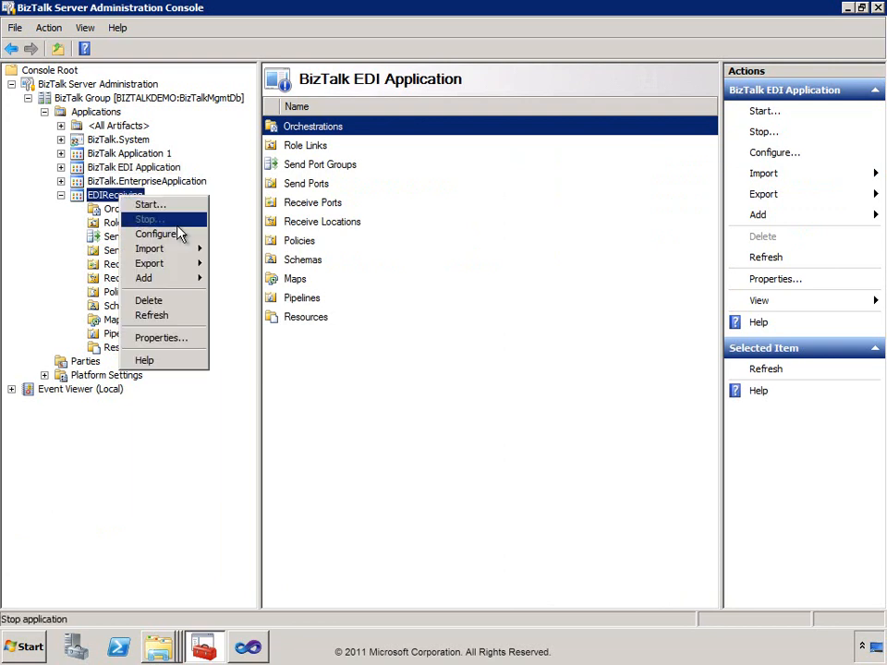
{"action": "mouse_move", "coordinate": [174, 280]}
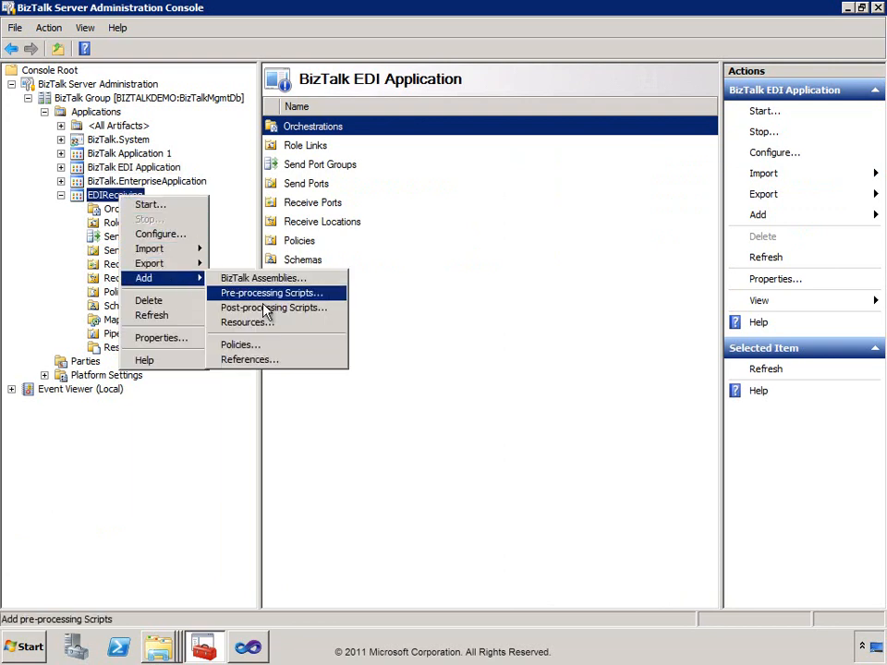
{"action": "left_click", "coordinate": [258, 362]}
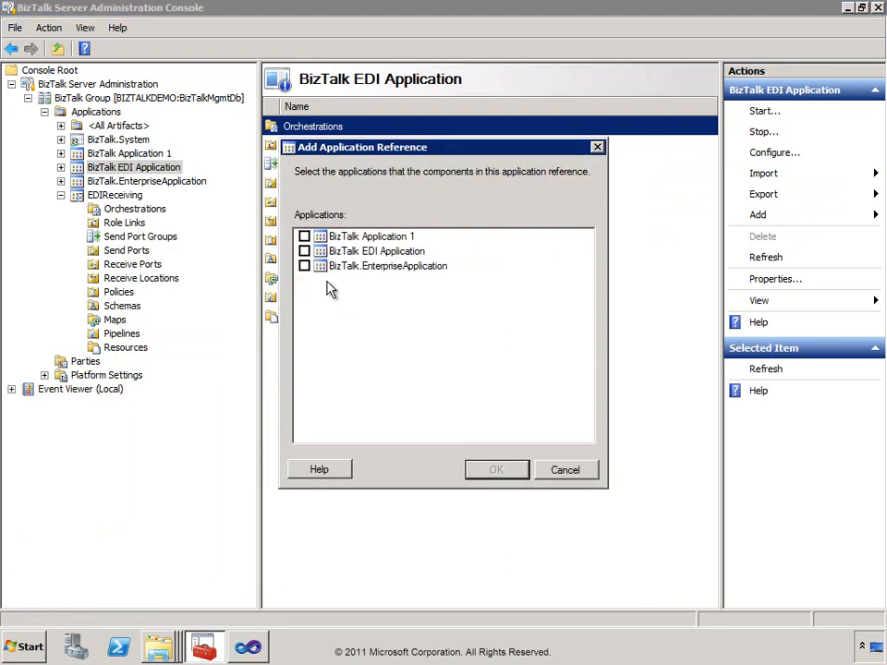
{"action": "left_click", "coordinate": [305, 251]}
{"action": "left_click", "coordinate": [498, 471]}
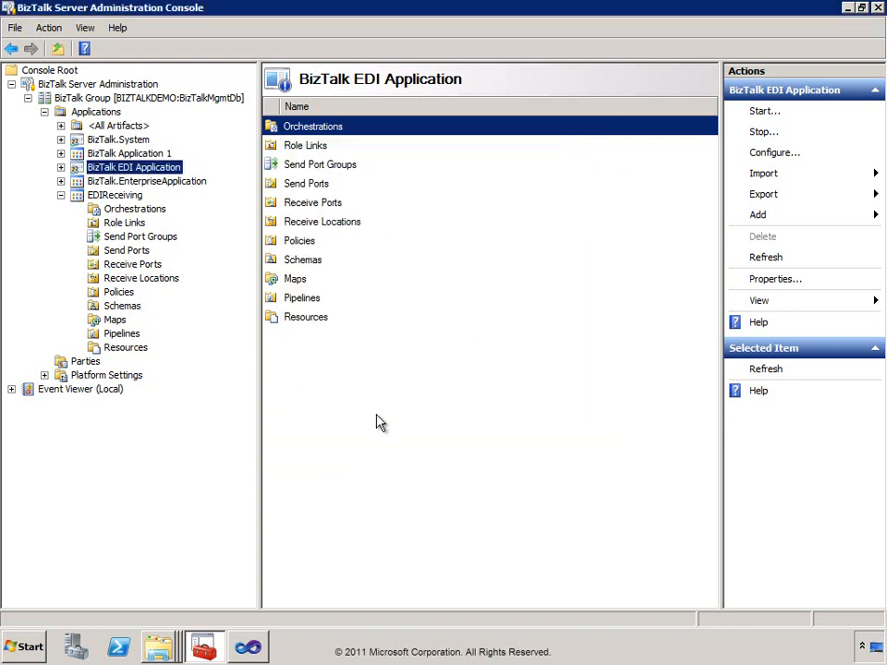
Switch the EDIFILE receive location's pipeline to EdiReceive and save it.
{"action": "left_click", "coordinate": [139, 280]}
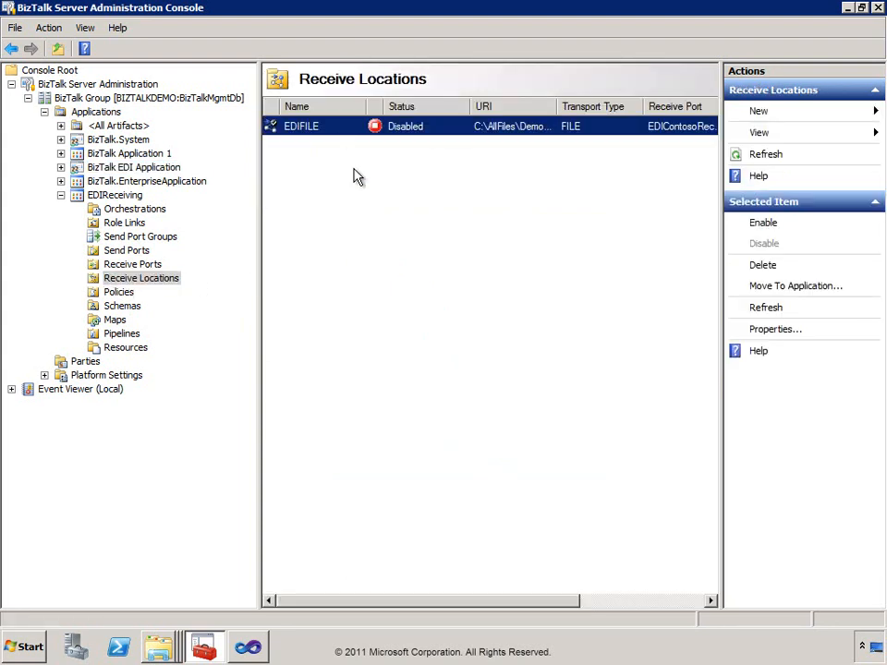
{"action": "double_click", "coordinate": [340, 132]}
{"action": "left_click", "coordinate": [534, 345]}
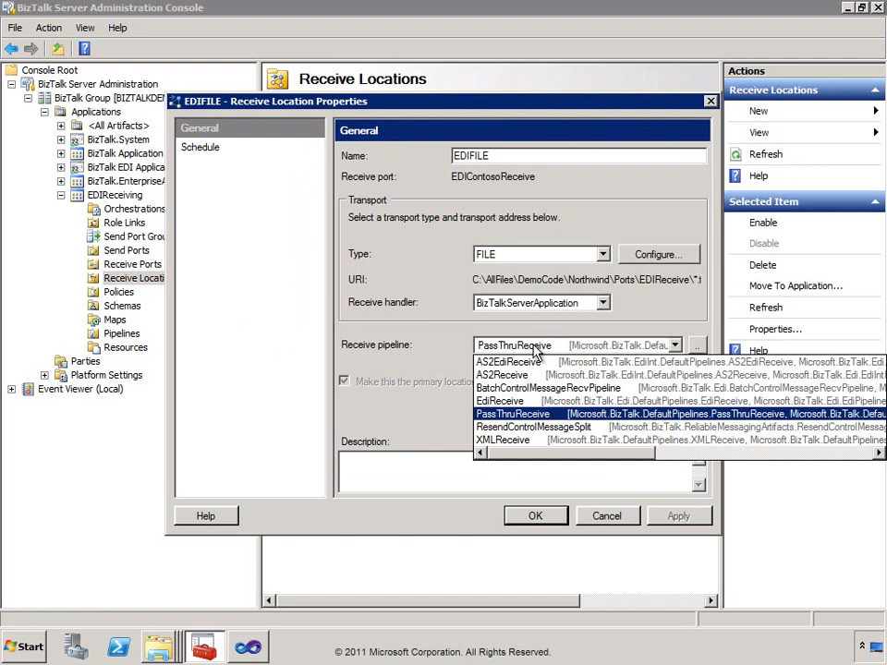
{"action": "left_click", "coordinate": [514, 401]}
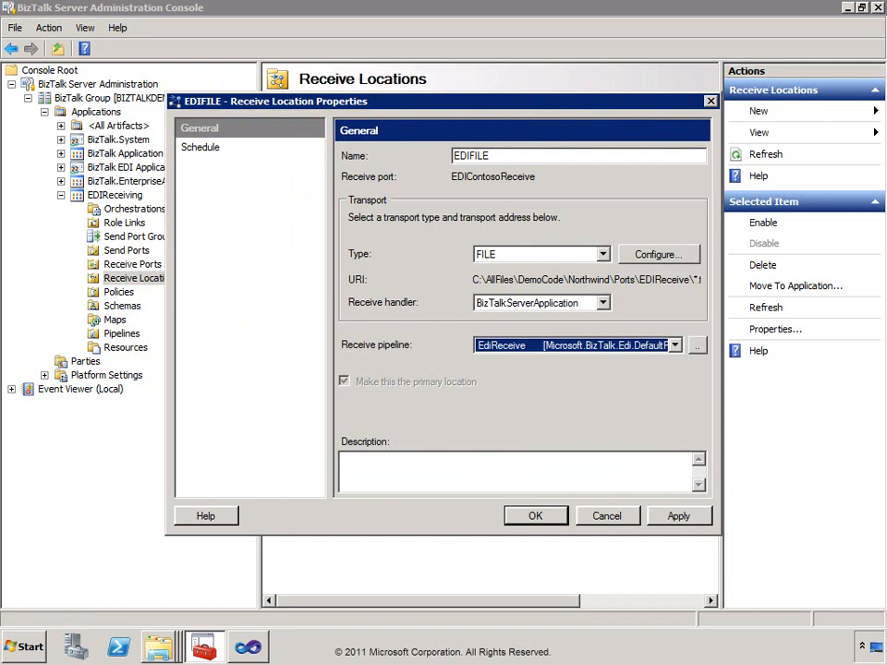
{"action": "left_click", "coordinate": [535, 522]}
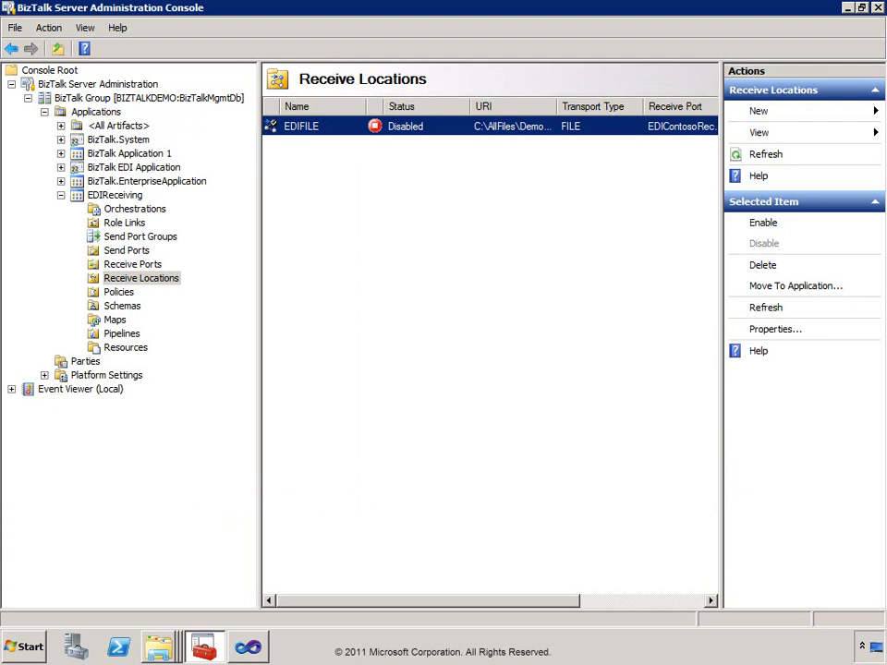
Create a static one-way send port named EDISend using the FILE transport.
{"action": "left_click", "coordinate": [118, 254]}
{"action": "right_click", "coordinate": [138, 255]}
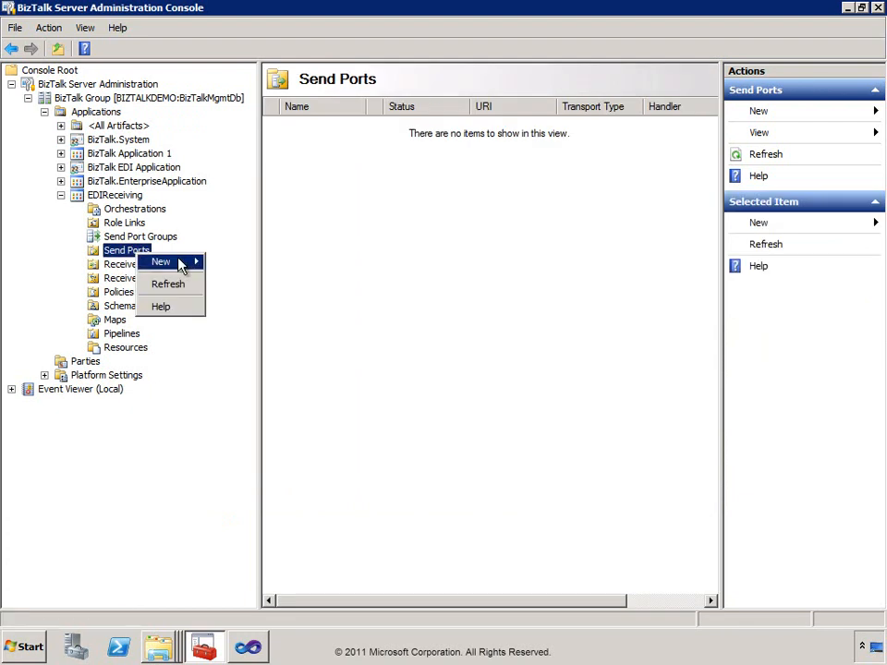
{"action": "mouse_move", "coordinate": [181, 262]}
{"action": "left_click", "coordinate": [329, 263]}
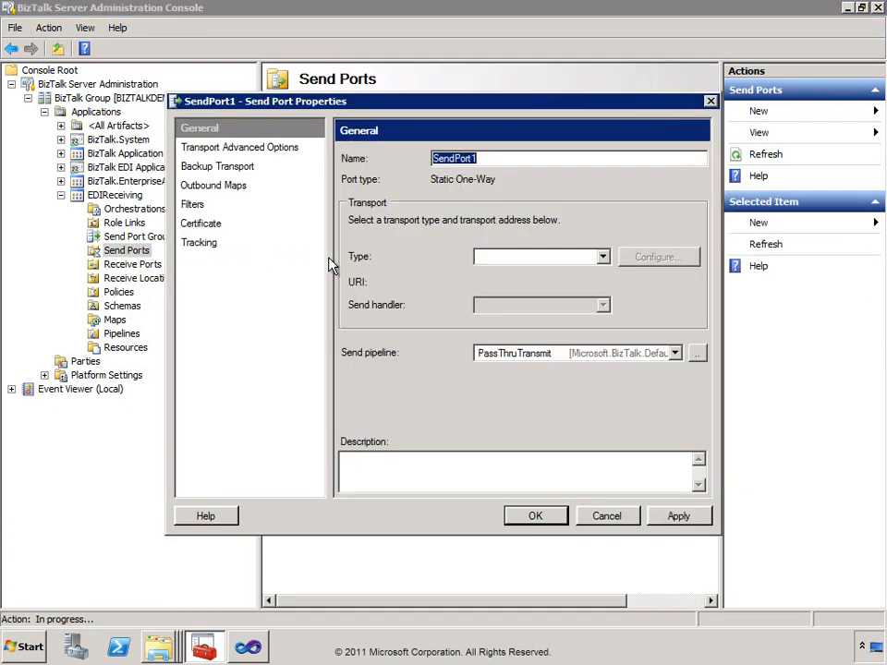
{"action": "type", "text": "EDISend"}
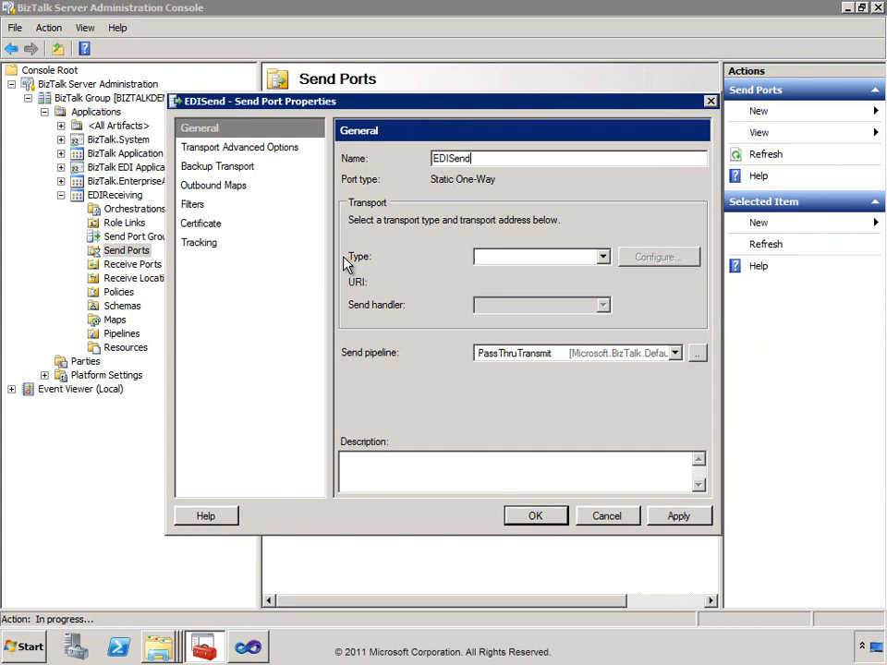
{"action": "left_click", "coordinate": [515, 260]}
{"action": "left_click", "coordinate": [519, 270]}
Target the Northwind Ports EDISend folder with file name %MessageID%.xml.
{"action": "left_click", "coordinate": [646, 263]}
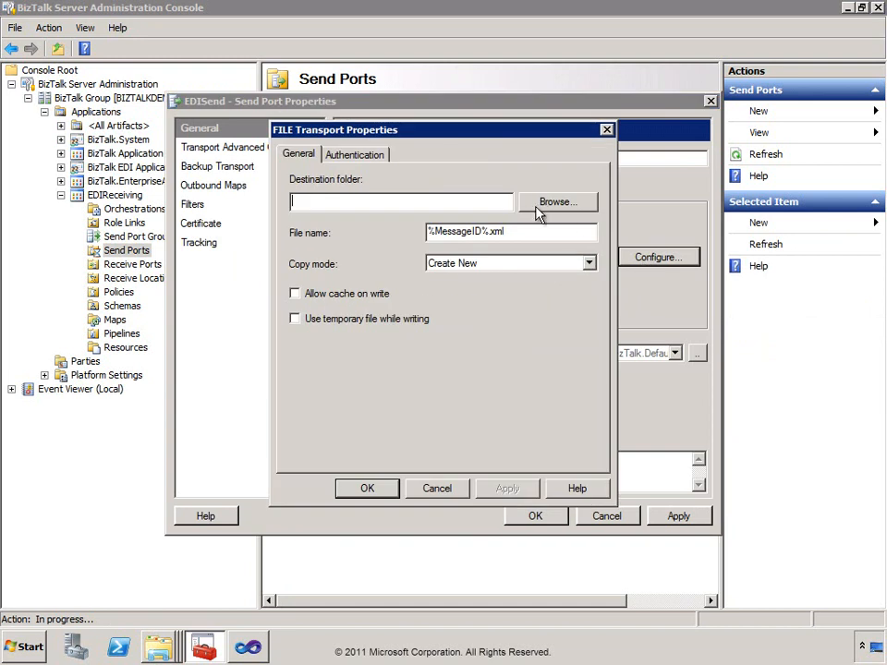
{"action": "left_click", "coordinate": [545, 201]}
{"action": "left_click", "coordinate": [329, 305]}
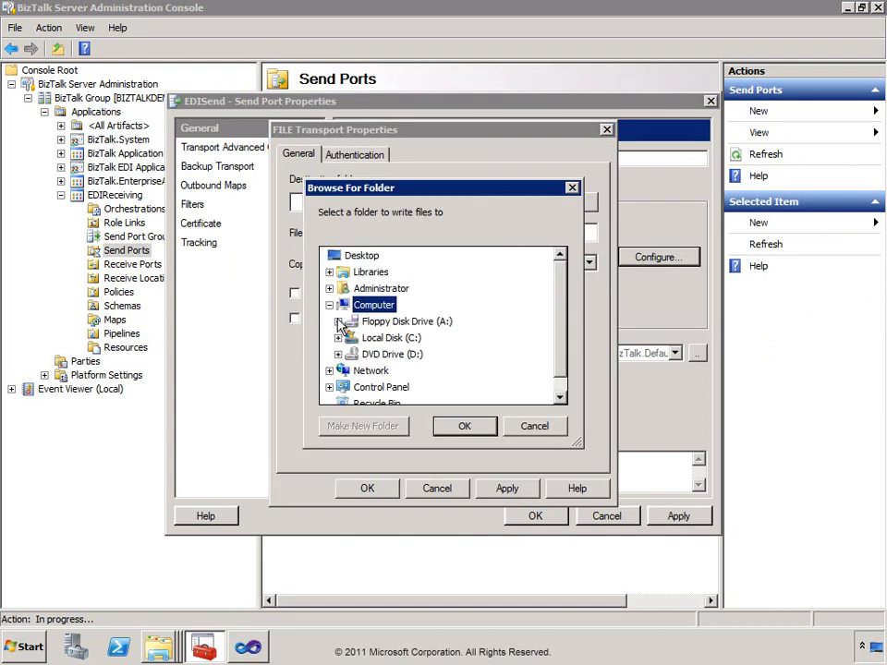
{"action": "left_click", "coordinate": [339, 338]}
{"action": "left_click", "coordinate": [347, 274]}
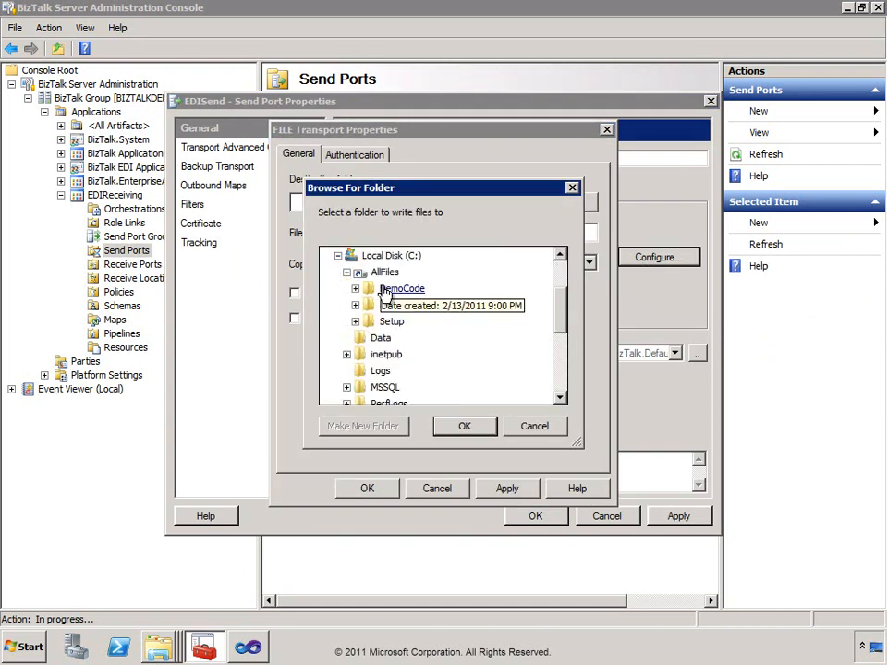
{"action": "left_click", "coordinate": [357, 292]}
{"action": "scroll", "coordinate": [439, 332], "scroll_direction": "down", "scroll_amount": 5}
{"action": "scroll", "coordinate": [373, 319], "scroll_direction": "up", "scroll_amount": 1}
{"action": "left_click", "coordinate": [364, 371]}
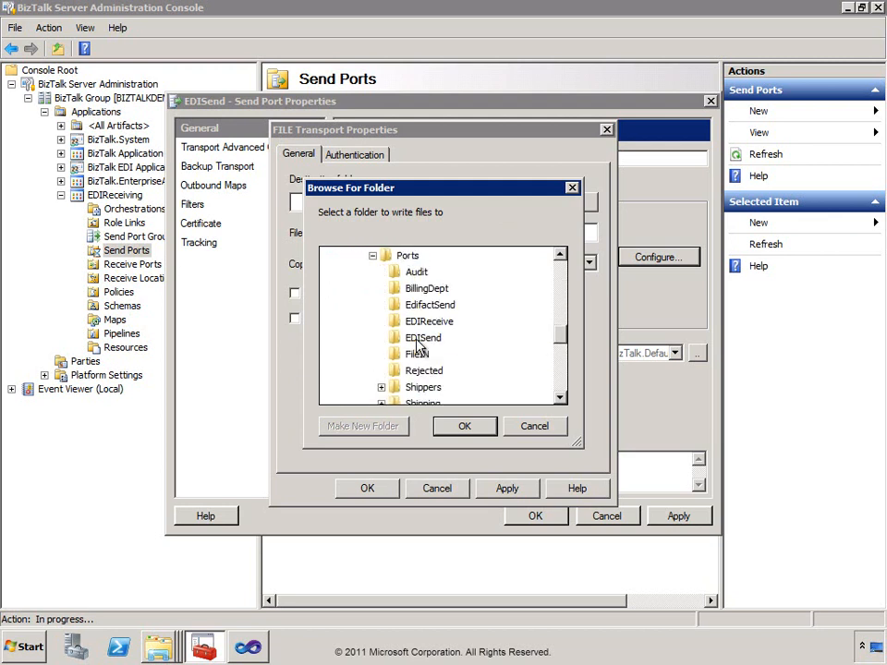
{"action": "scroll", "coordinate": [428, 331], "scroll_direction": "down", "scroll_amount": 1}
{"action": "left_click", "coordinate": [430, 290]}
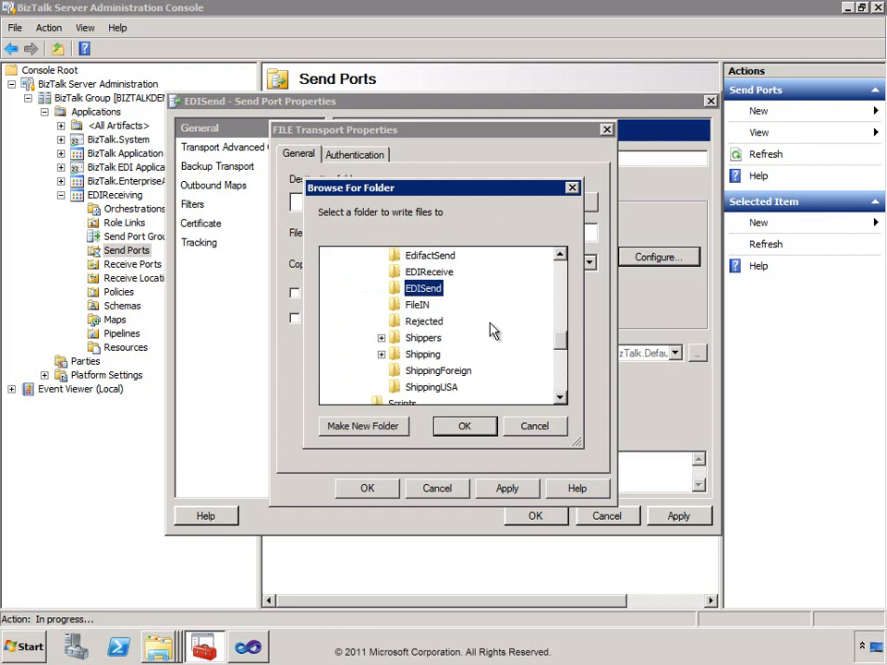
{"action": "left_click", "coordinate": [475, 431]}
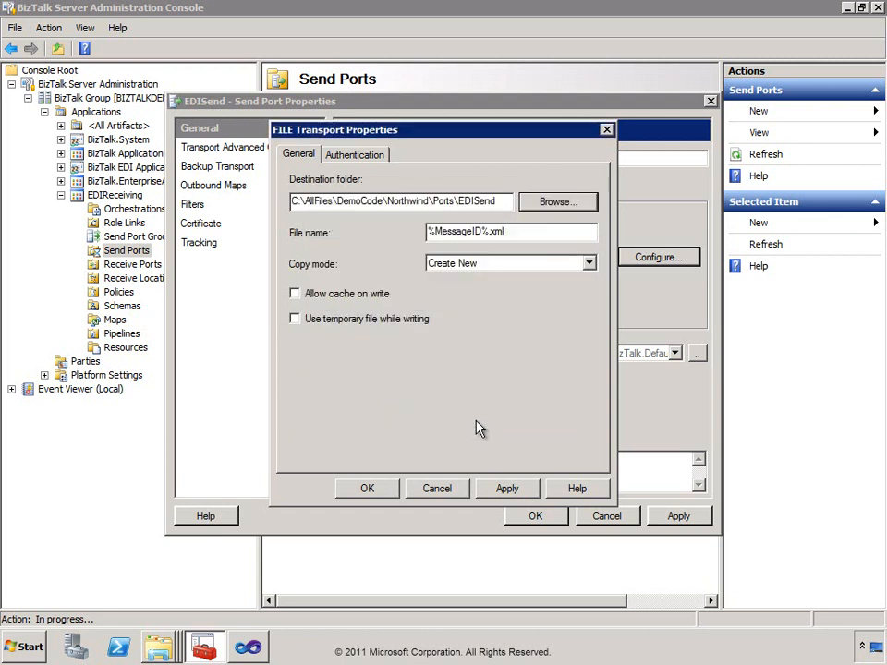
{"action": "left_click", "coordinate": [511, 232]}
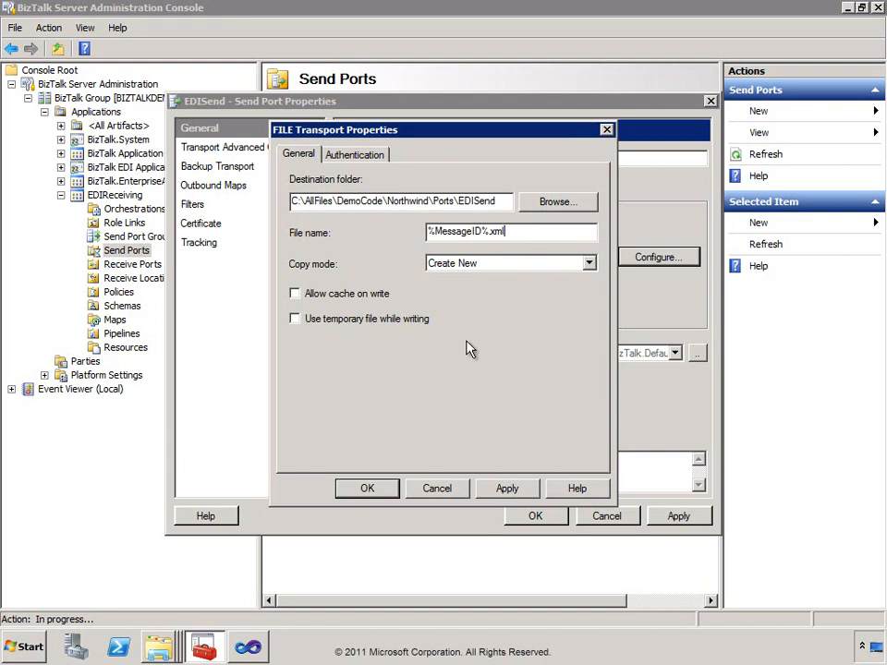
{"action": "left_click", "coordinate": [389, 495]}
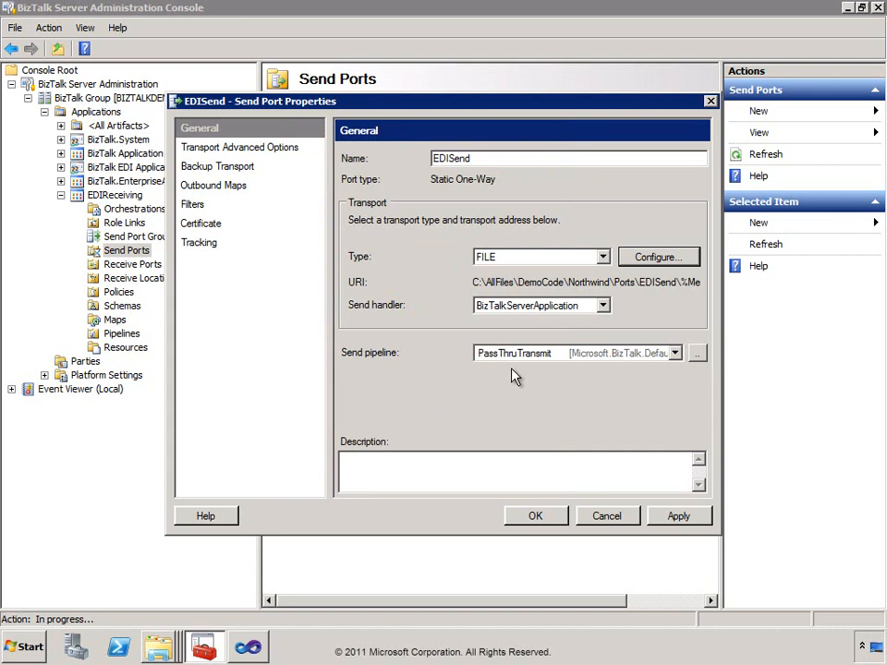
Add a send port filter expression on the EDI.GS02 property.
{"action": "left_click", "coordinate": [197, 207]}
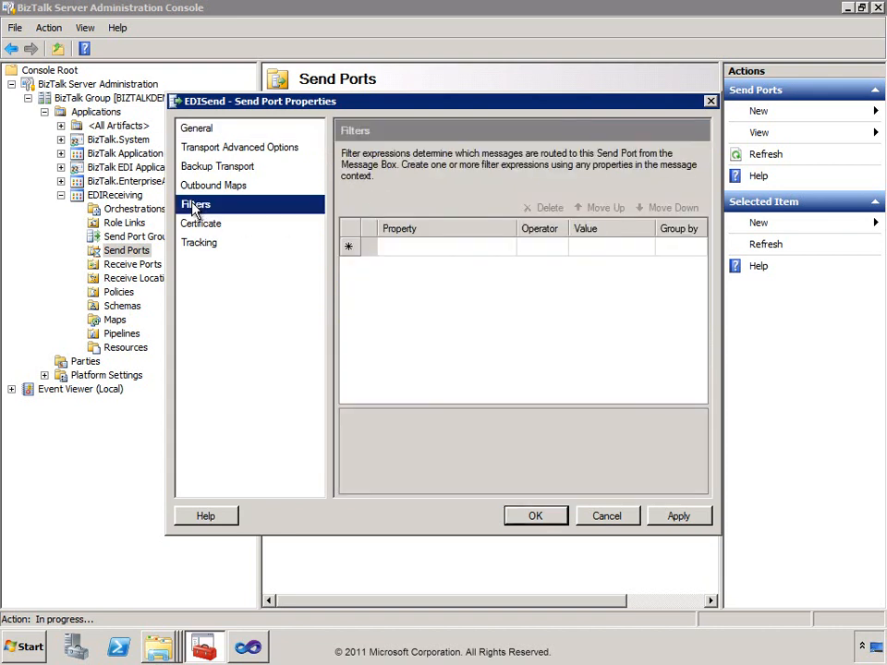
{"action": "left_click", "coordinate": [504, 252]}
{"action": "left_click", "coordinate": [507, 247]}
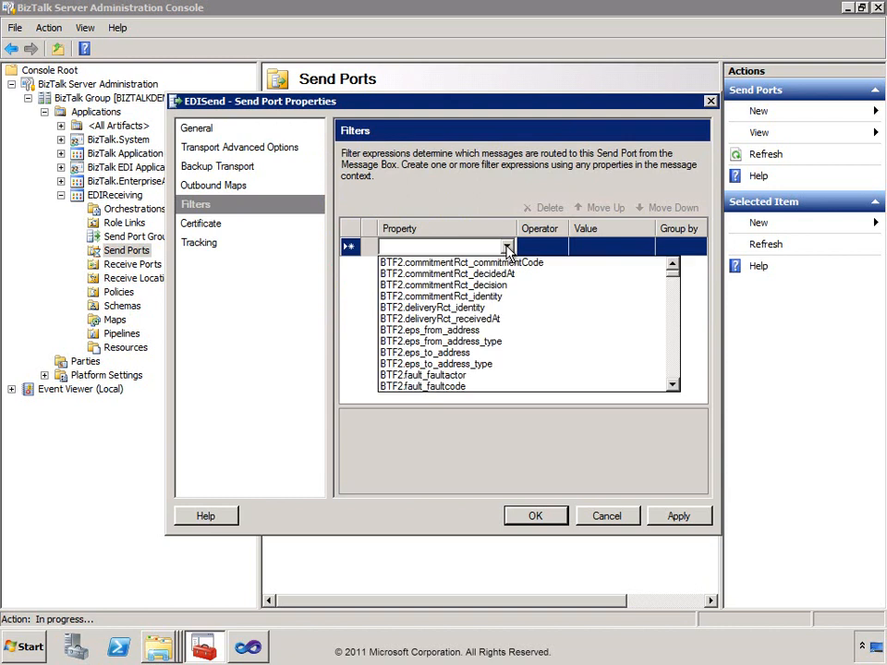
{"action": "key", "text": "e"}
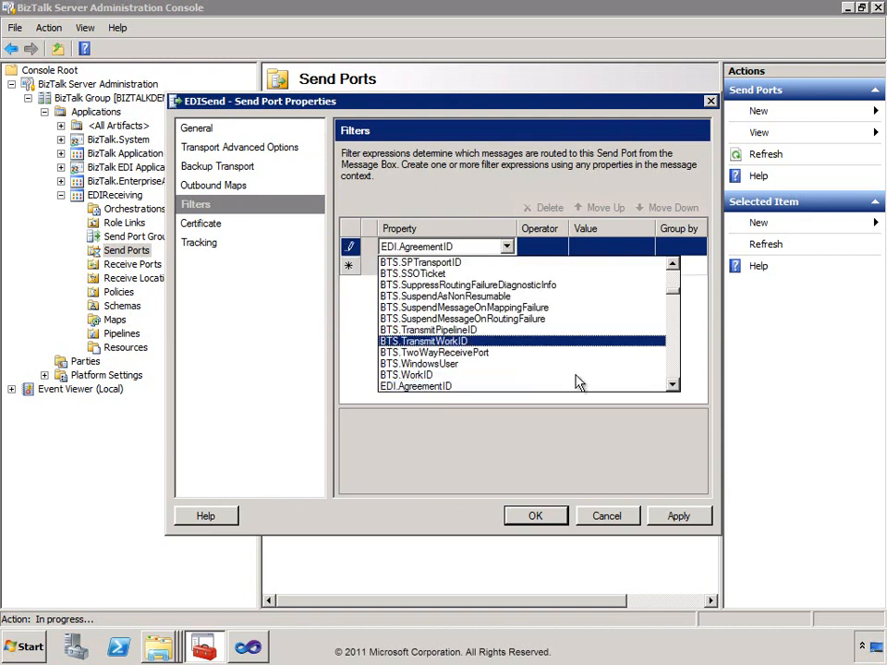
{"action": "left_click", "coordinate": [674, 387]}
{"action": "left_click", "coordinate": [675, 388]}
{"action": "left_click", "coordinate": [674, 387]}
{"action": "left_click", "coordinate": [675, 387]}
{"action": "left_click", "coordinate": [675, 387]}
{"action": "left_click", "coordinate": [675, 387]}
{"action": "left_click", "coordinate": [674, 387]}
{"action": "left_click", "coordinate": [675, 387]}
{"action": "left_click", "coordinate": [675, 387]}
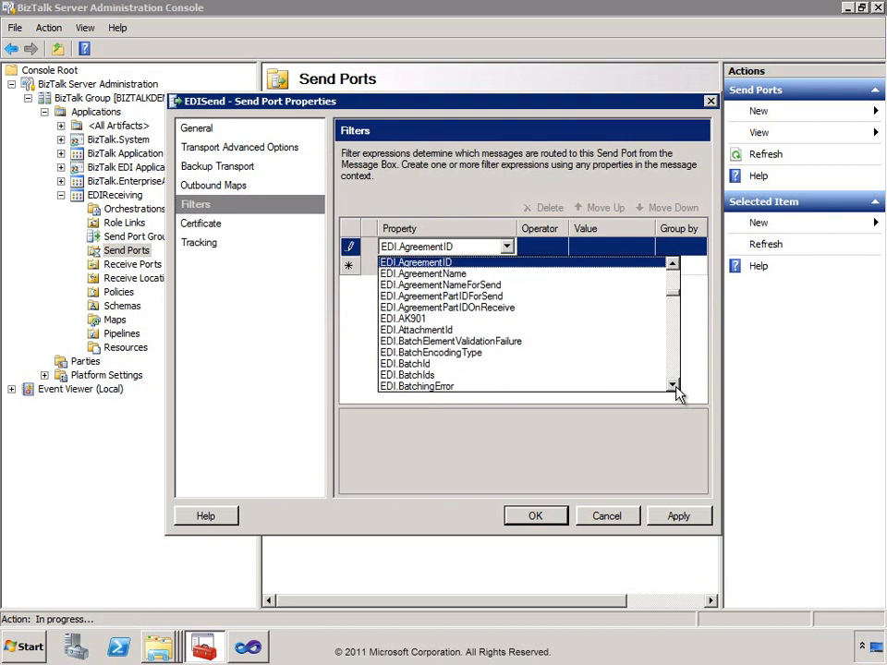
{"action": "left_click", "coordinate": [674, 386]}
{"action": "left_click", "coordinate": [674, 386]}
{"action": "left_click", "coordinate": [674, 386]}
{"action": "left_click", "coordinate": [674, 387]}
{"action": "left_click", "coordinate": [674, 386]}
{"action": "left_click", "coordinate": [674, 386]}
{"action": "left_click", "coordinate": [673, 386]}
{"action": "double_click", "coordinate": [673, 386]}
{"action": "left_click", "coordinate": [674, 386]}
{"action": "double_click", "coordinate": [674, 386]}
{"action": "left_click", "coordinate": [674, 387]}
{"action": "double_click", "coordinate": [673, 387]}
{"action": "left_click", "coordinate": [674, 386]}
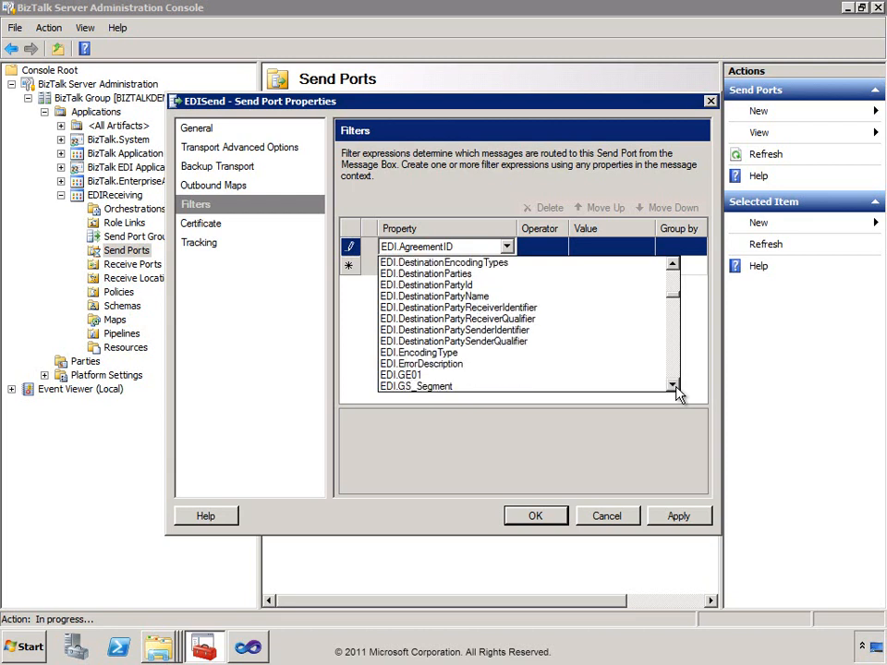
{"action": "double_click", "coordinate": [674, 386]}
{"action": "double_click", "coordinate": [673, 386]}
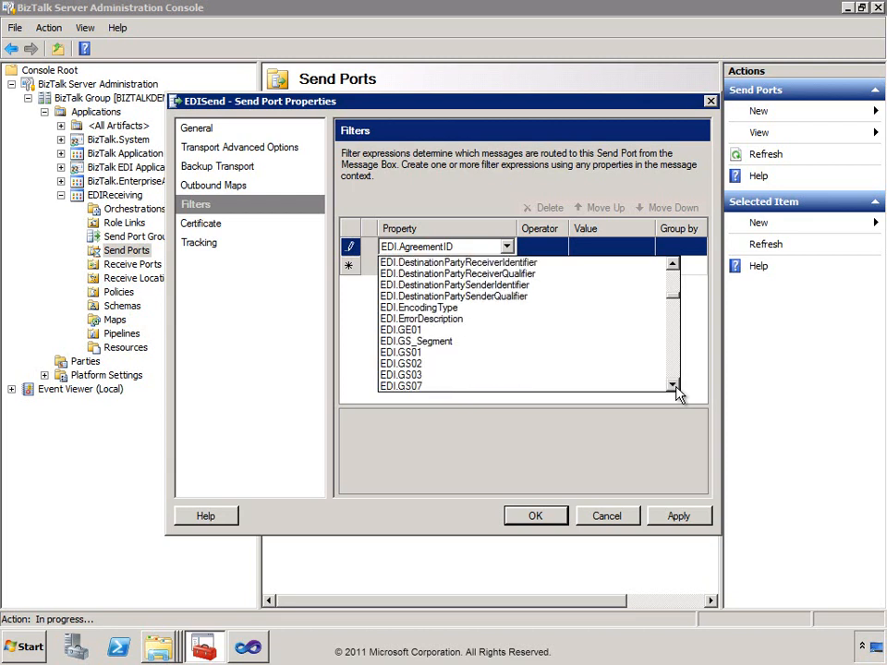
{"action": "left_click", "coordinate": [425, 364]}
Set the filter value to CONTOSO and save the send port.
{"action": "left_click", "coordinate": [596, 247]}
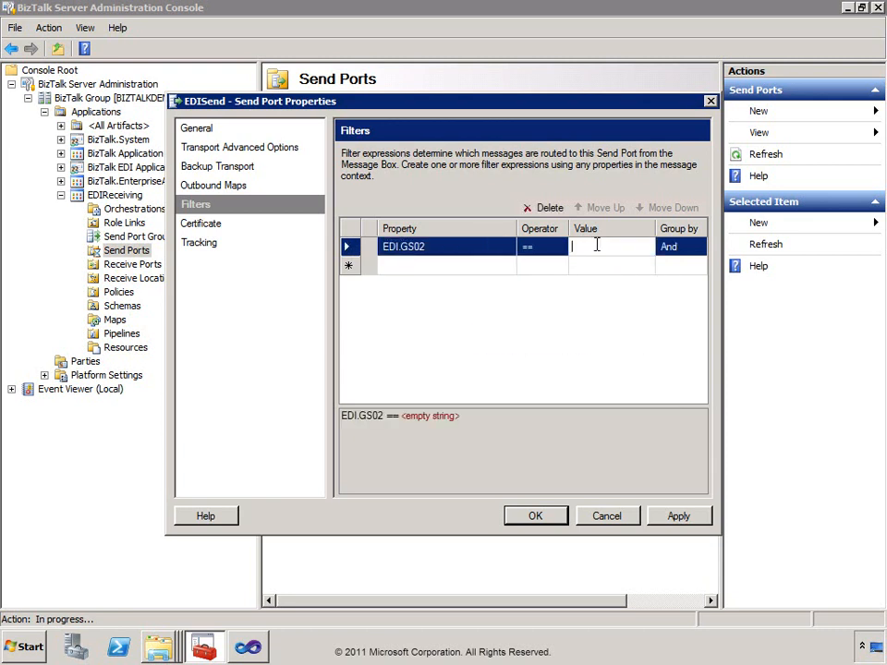
{"action": "type", "text": "CONTOSO"}
{"action": "left_click", "coordinate": [538, 517]}
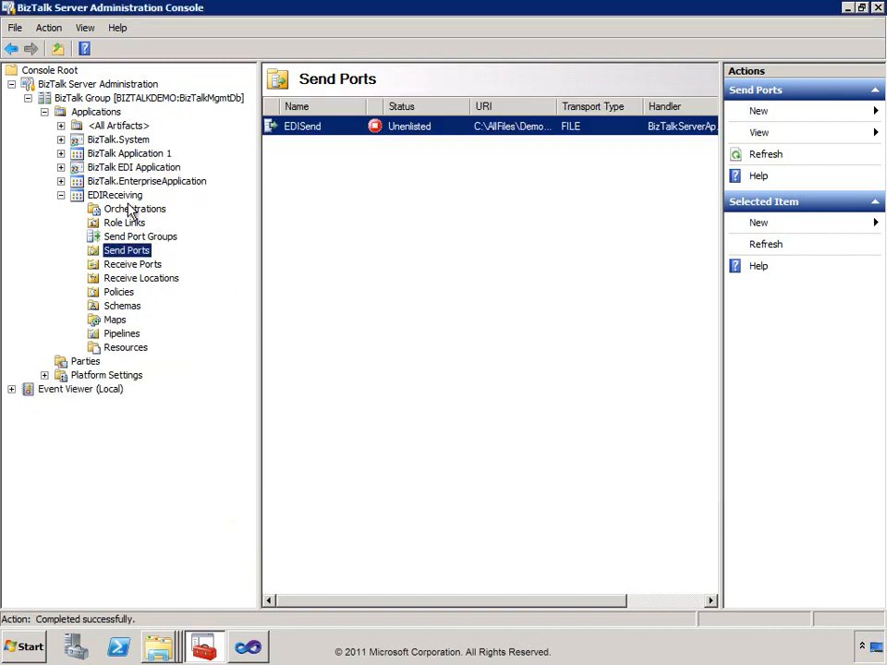
Start the EDIReceiving application and minimize the BizTalk console.
{"action": "right_click", "coordinate": [123, 198]}
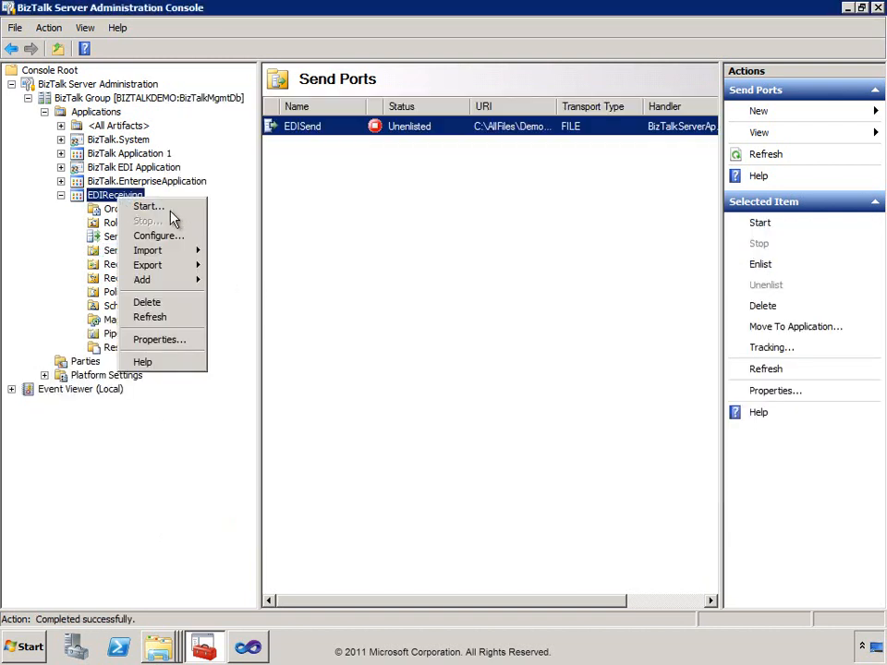
{"action": "left_click", "coordinate": [137, 206]}
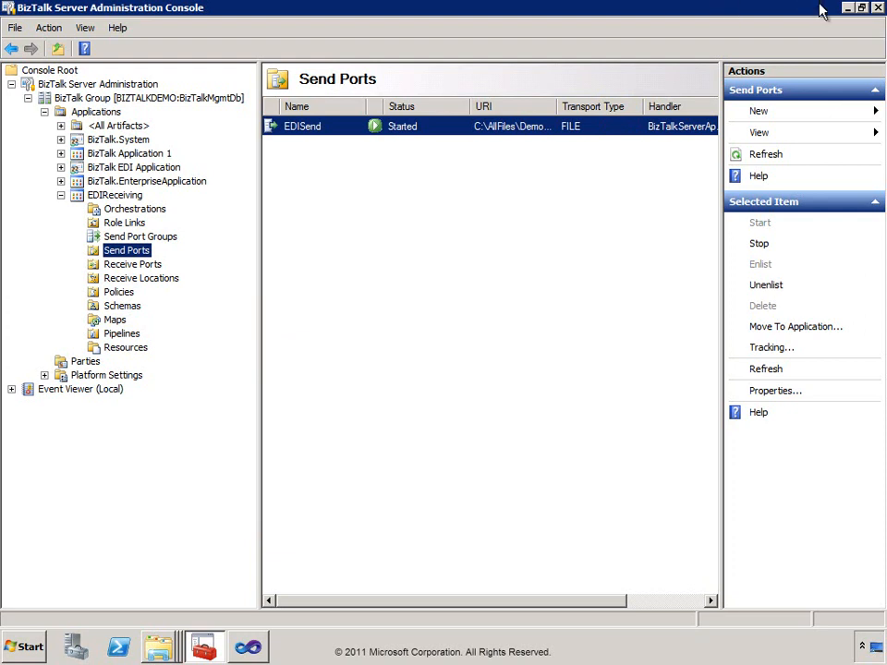
{"action": "left_click", "coordinate": [847, 8]}
Copy SamplePO.txt into the EDIReceive folder.
{"action": "left_click", "coordinate": [848, 9]}
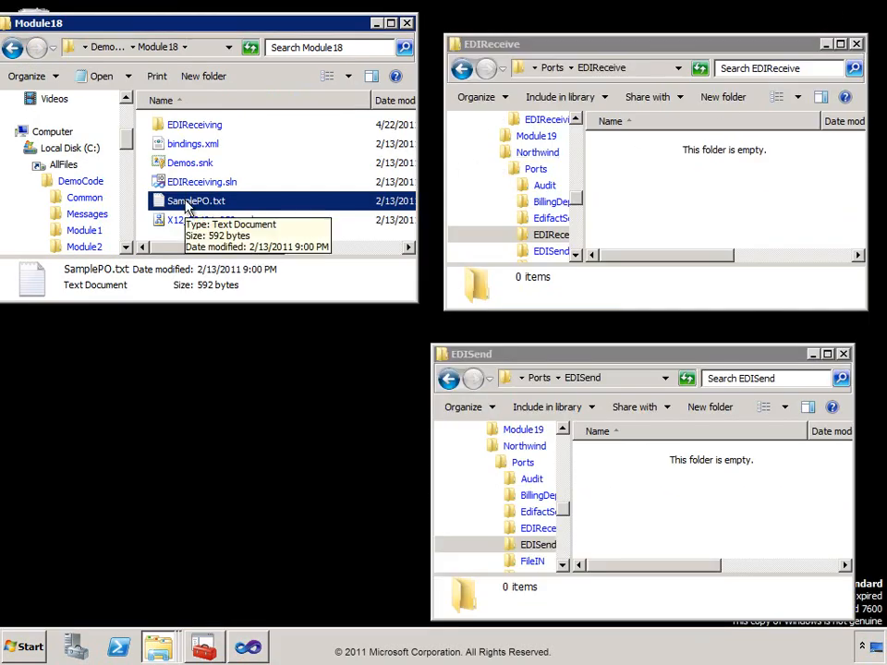
{"action": "left_click_drag", "start_coordinate": [191, 206], "coordinate": [647, 195]}
{"action": "left_click", "coordinate": [697, 203]}
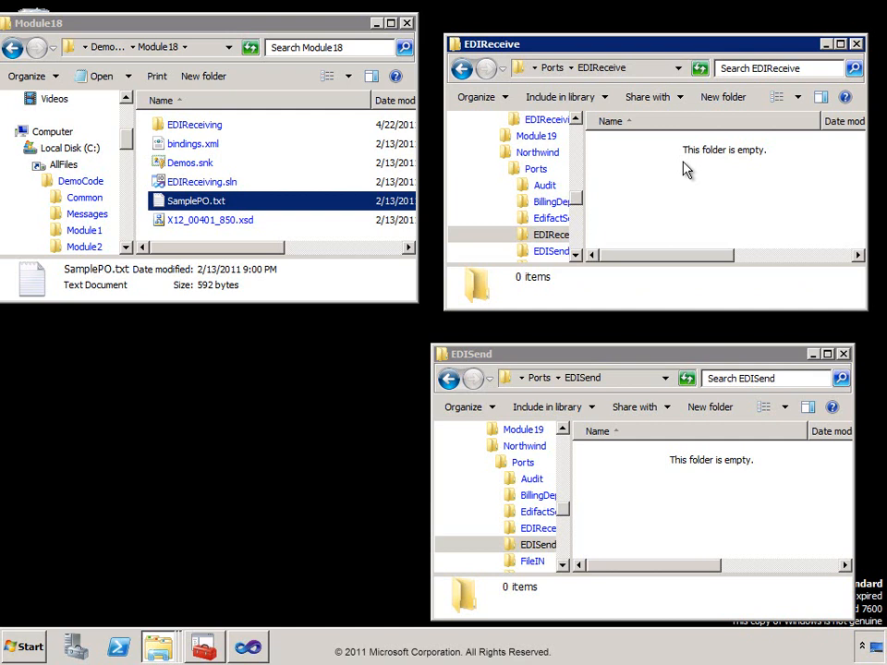
Open the new translated XML file from the EDISend folder.
{"action": "left_click", "coordinate": [677, 356]}
{"action": "left_click", "coordinate": [652, 467]}
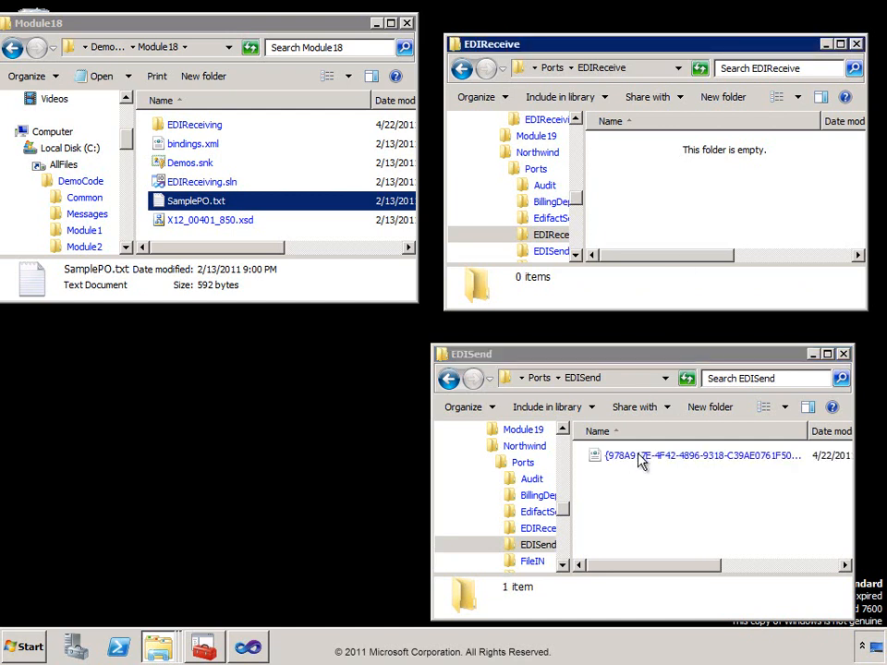
{"action": "left_click", "coordinate": [642, 459]}
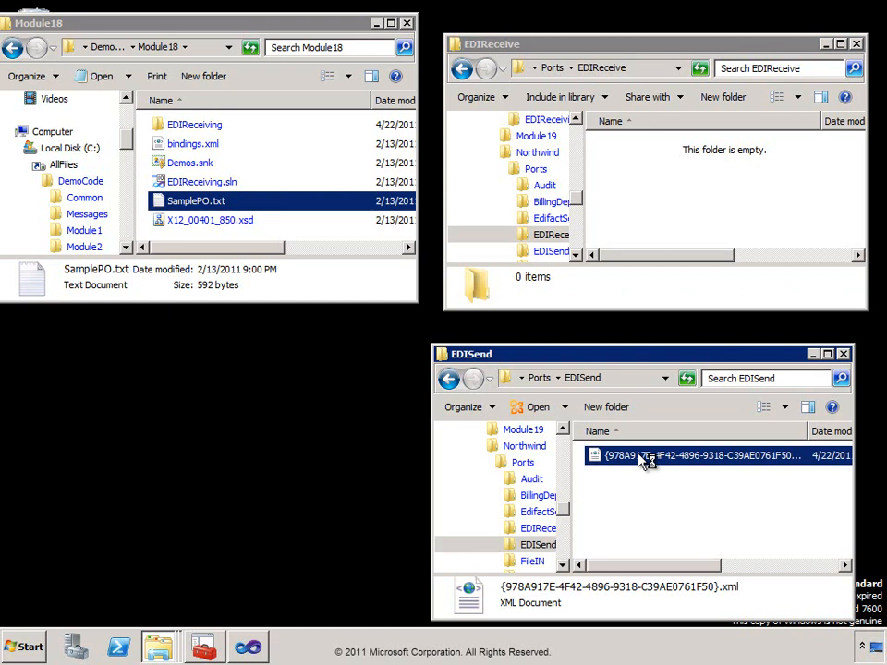
{"action": "double_click", "coordinate": [642, 460]}
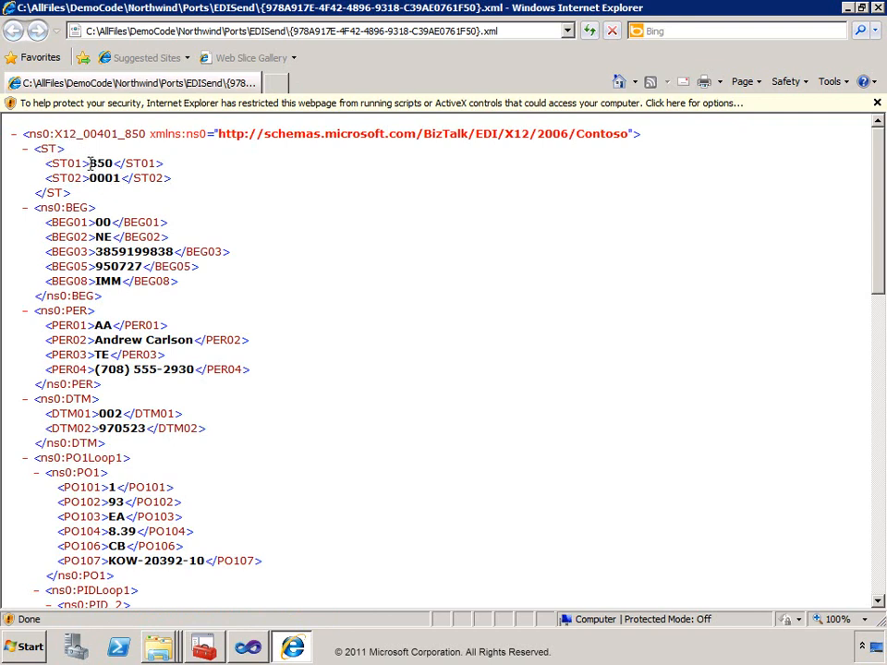
Check the ST01 value 850, scroll through the XML, then close Internet Explorer.
{"action": "left_click_drag", "start_coordinate": [90, 163], "coordinate": [112, 164]}
{"action": "left_click", "coordinate": [289, 202]}
{"action": "scroll", "coordinate": [422, 233], "scroll_direction": "down", "scroll_amount": 5}
{"action": "scroll", "coordinate": [420, 234], "scroll_direction": "down", "scroll_amount": 3}
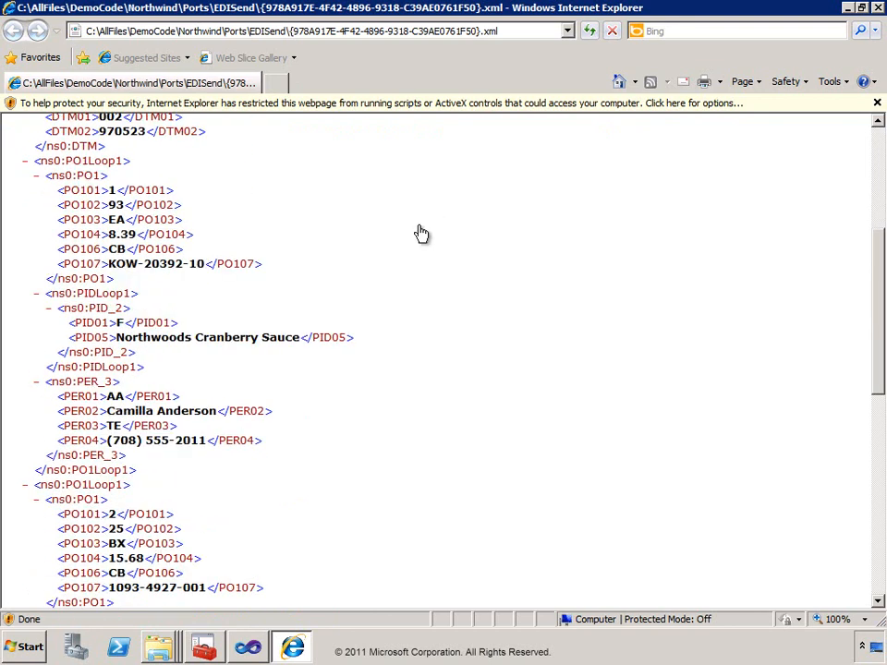
{"action": "scroll", "coordinate": [413, 235], "scroll_direction": "down", "scroll_amount": 8}
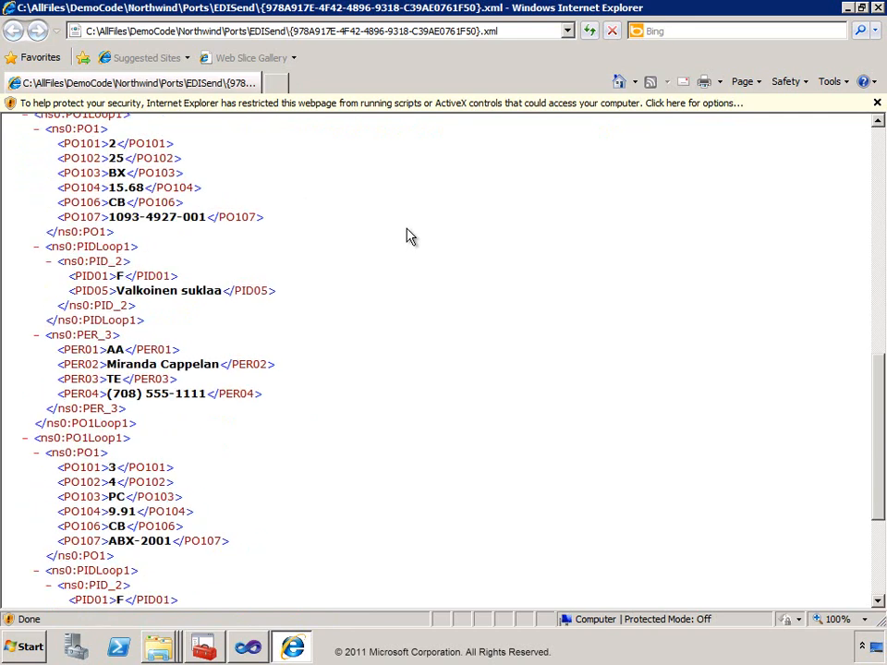
{"action": "scroll", "coordinate": [408, 237], "scroll_direction": "down", "scroll_amount": 3}
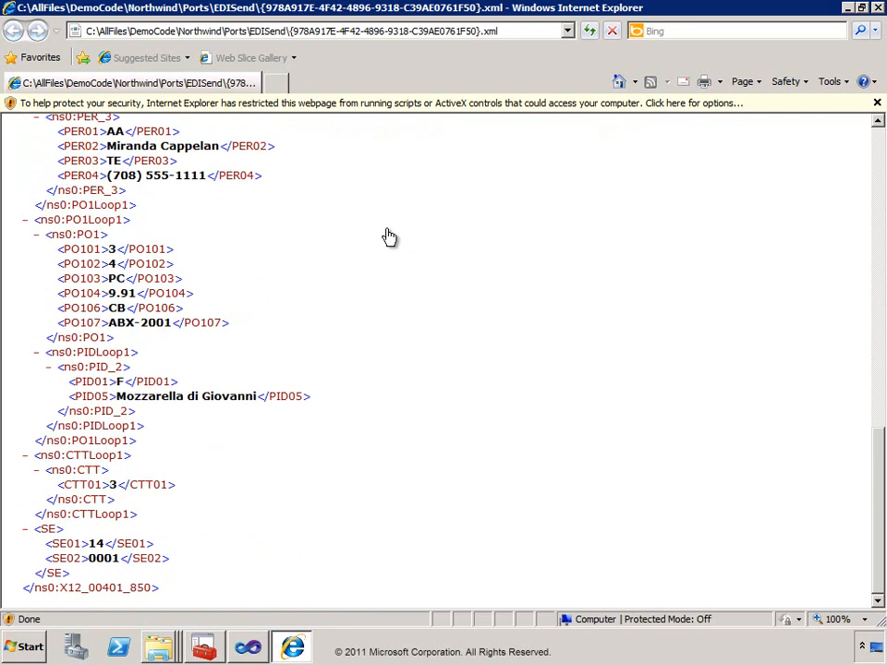
{"action": "scroll", "coordinate": [435, 233], "scroll_direction": "up", "scroll_amount": 20}
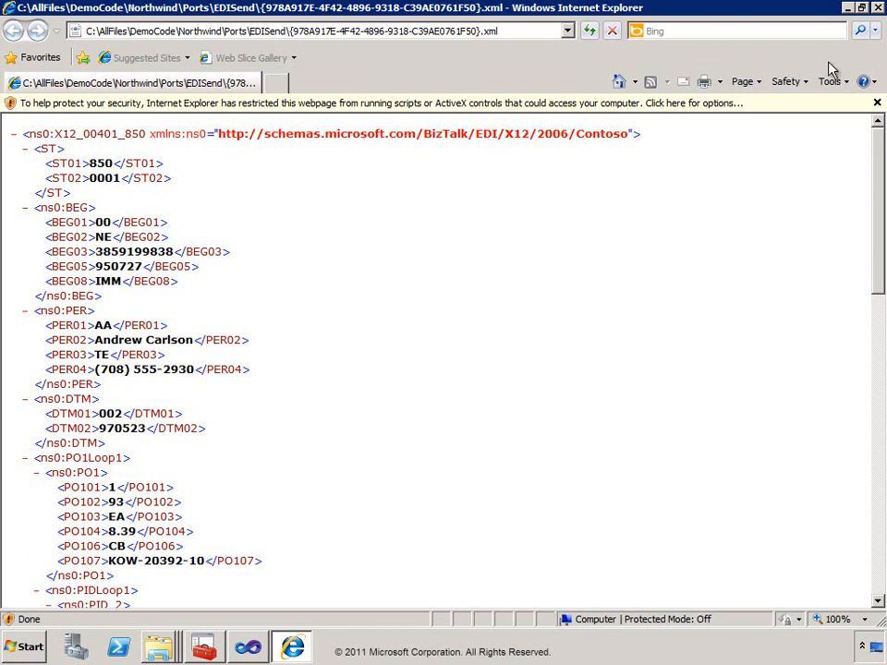
{"action": "left_click", "coordinate": [877, 7]}
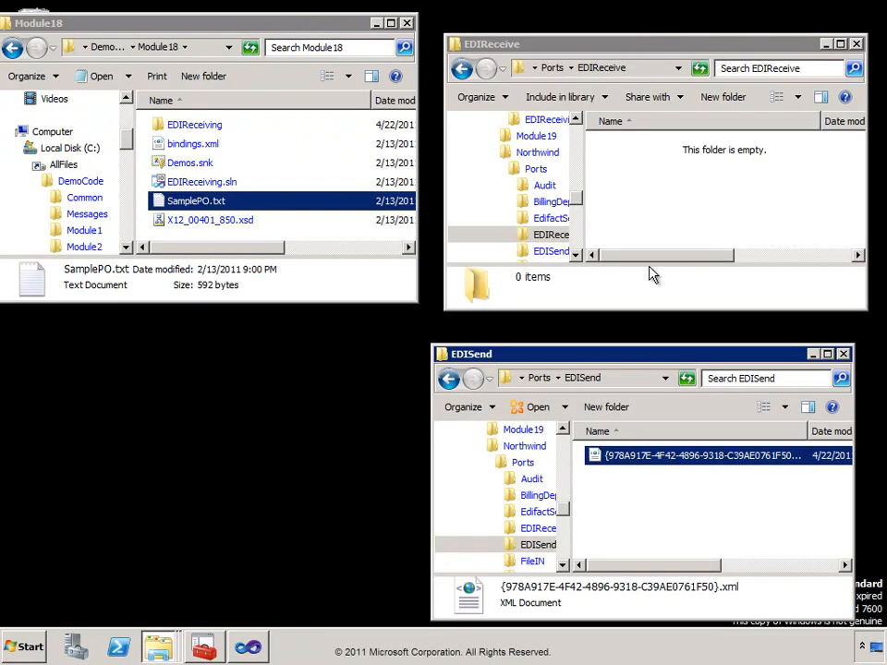
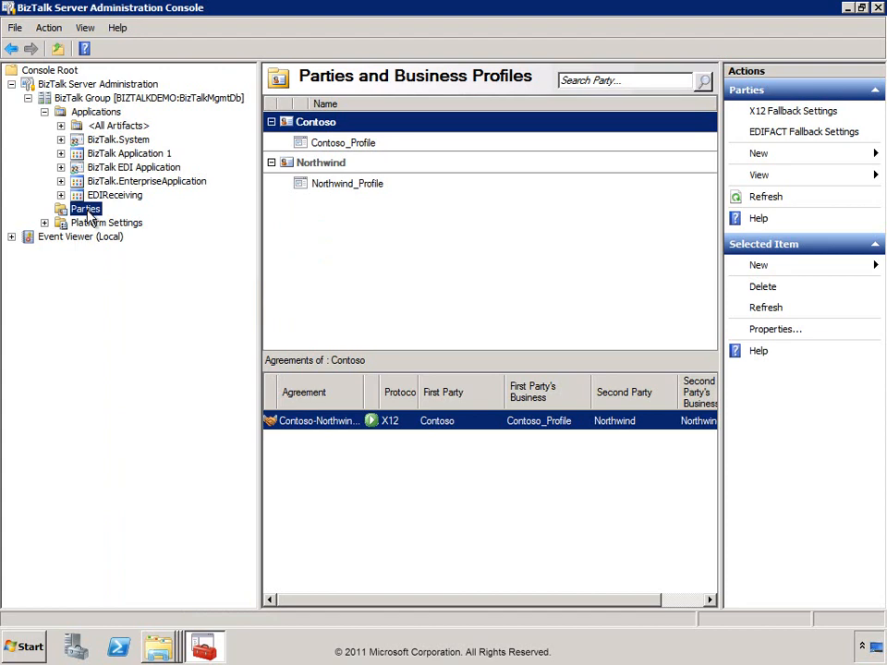
Activate EDI reporting in the X12 fallback settings.
{"action": "left_click", "coordinate": [782, 112]}
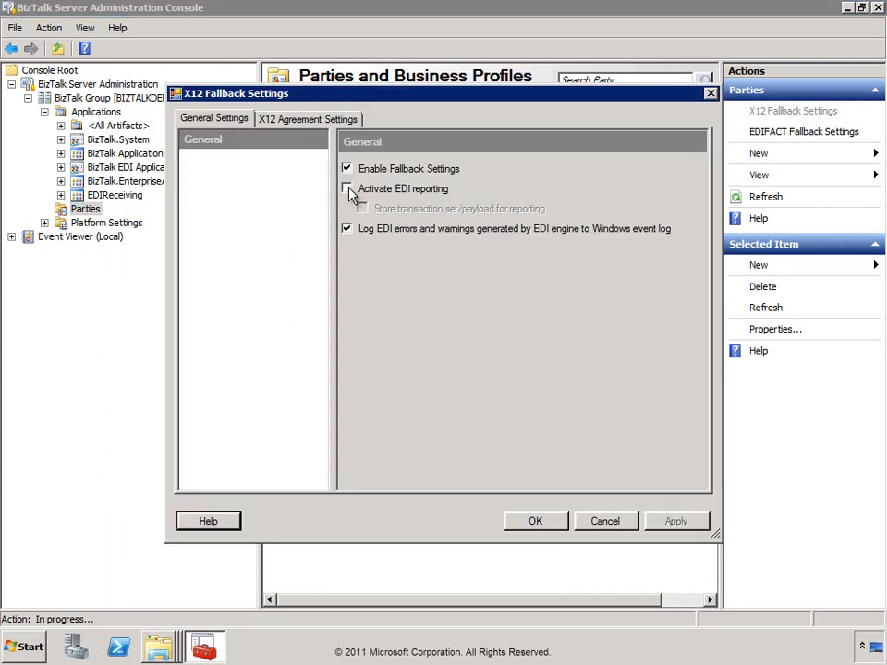
{"action": "left_click", "coordinate": [356, 189]}
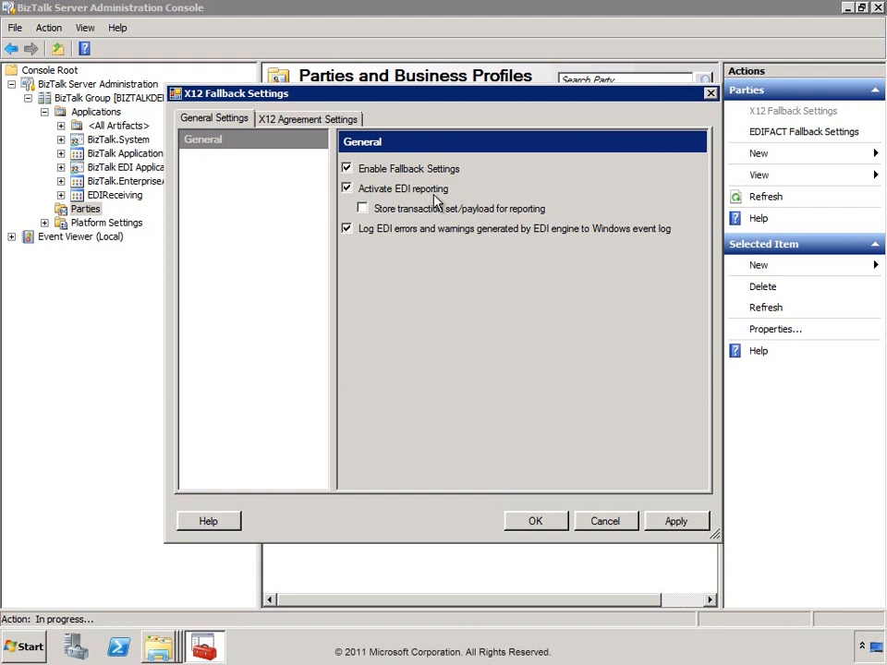
{"action": "left_click", "coordinate": [544, 522]}
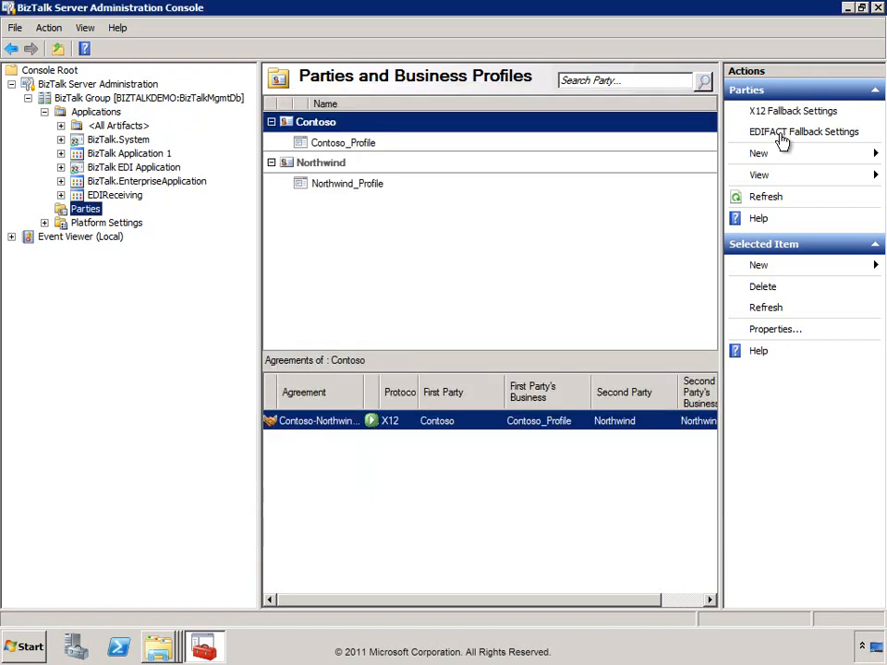
Activate EDI reporting in the EDIFACT fallback settings and select the Contoso-Northwind-PO agreement.
{"action": "left_click", "coordinate": [782, 136]}
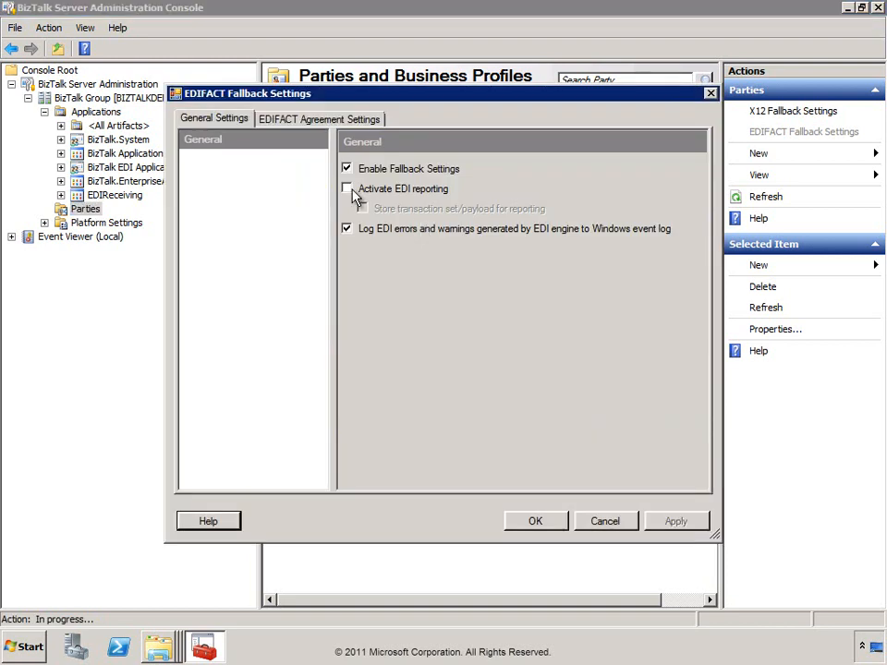
{"action": "left_click", "coordinate": [352, 191]}
{"action": "left_click", "coordinate": [531, 525]}
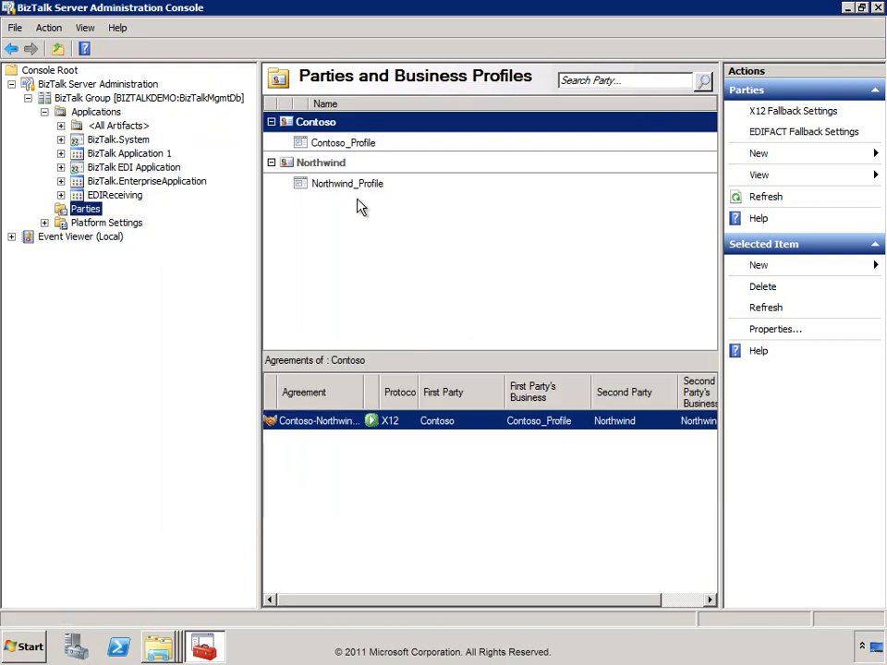
{"action": "left_click", "coordinate": [317, 423]}
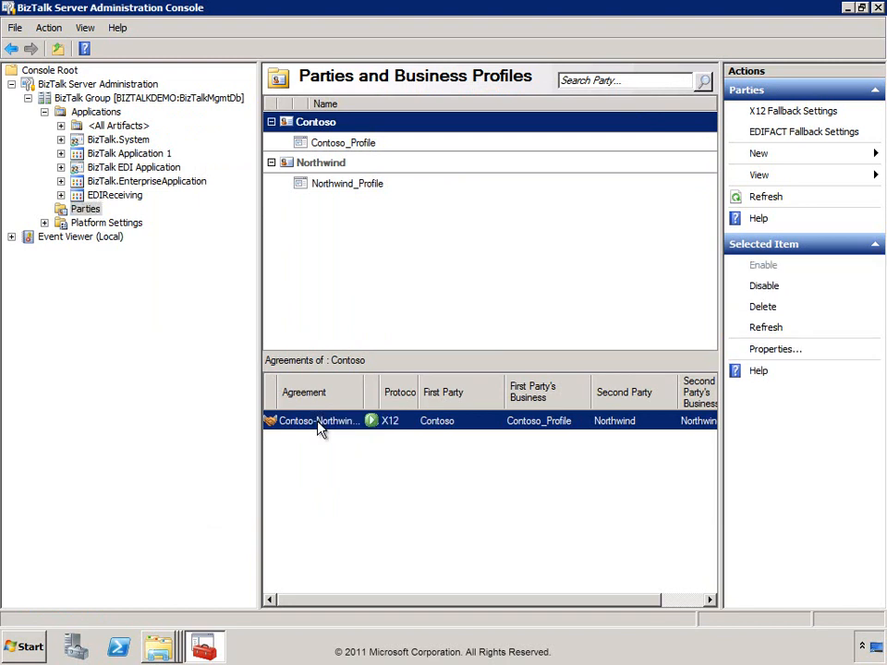
Turn on reporting for Contoso-Northwind-PO and set Contoso->Northwind acknowledgements to 997 Expected.
{"action": "double_click", "coordinate": [319, 424]}
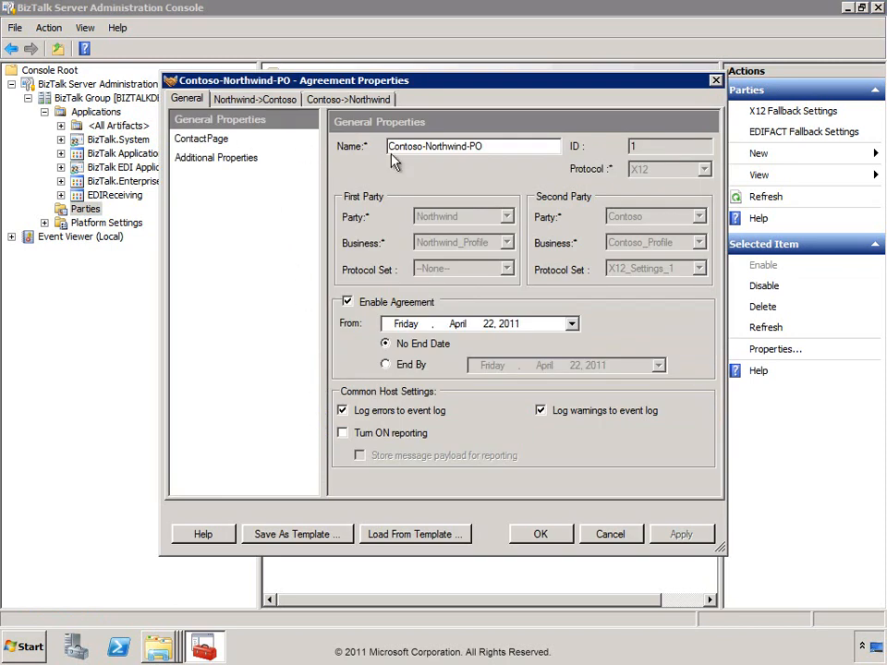
{"action": "left_click", "coordinate": [346, 436]}
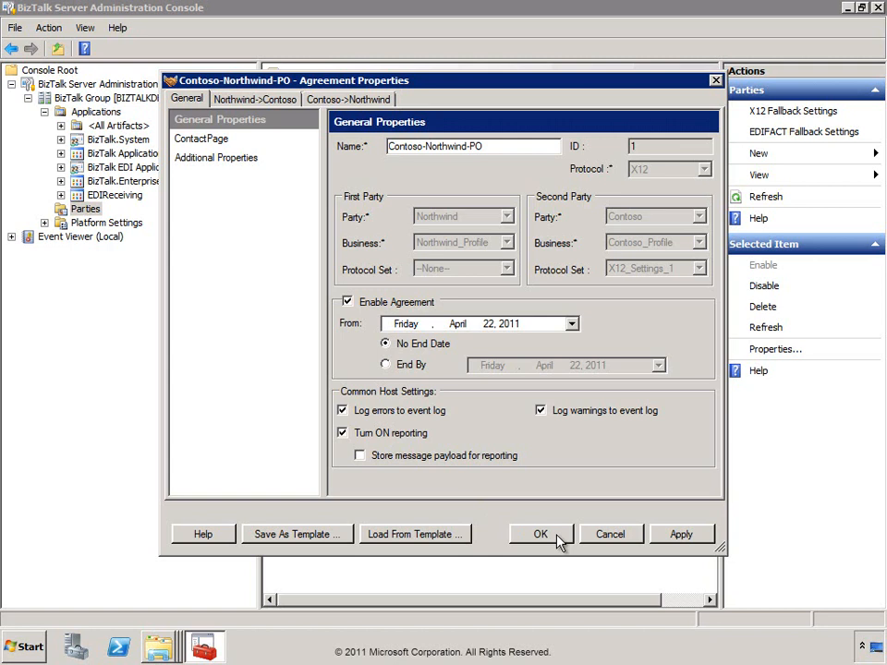
{"action": "left_click", "coordinate": [350, 100]}
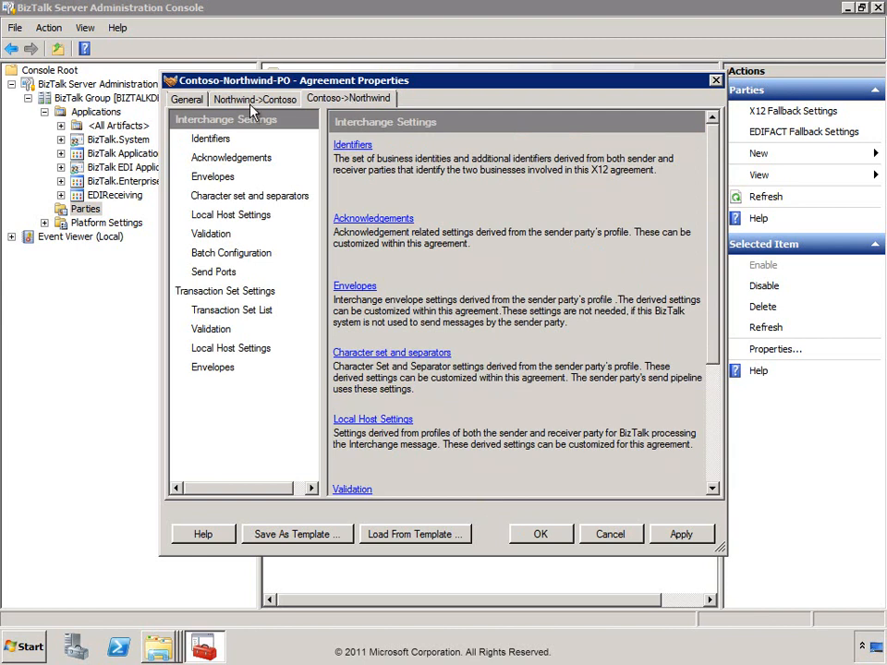
{"action": "left_click", "coordinate": [215, 160]}
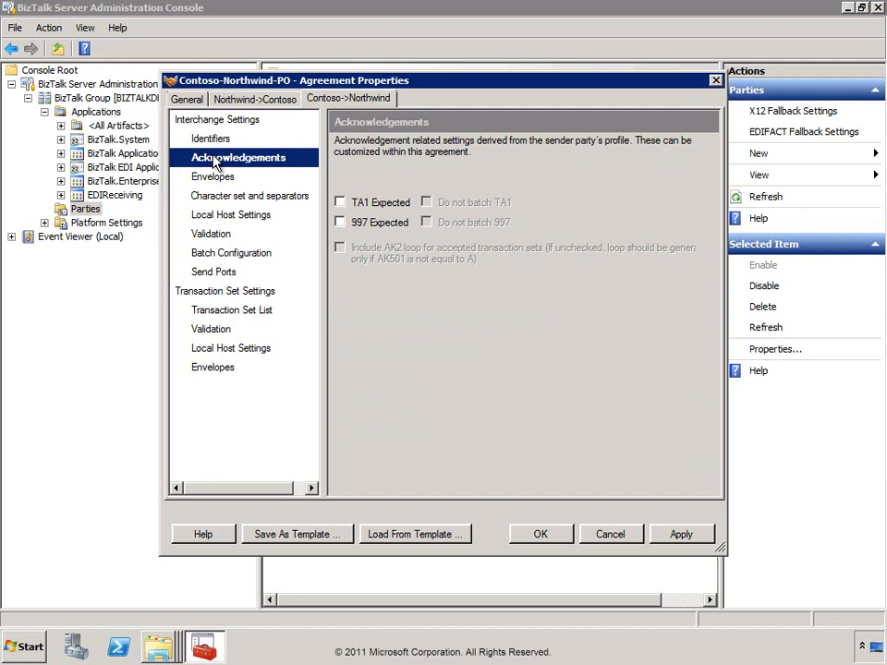
{"action": "left_click", "coordinate": [340, 223]}
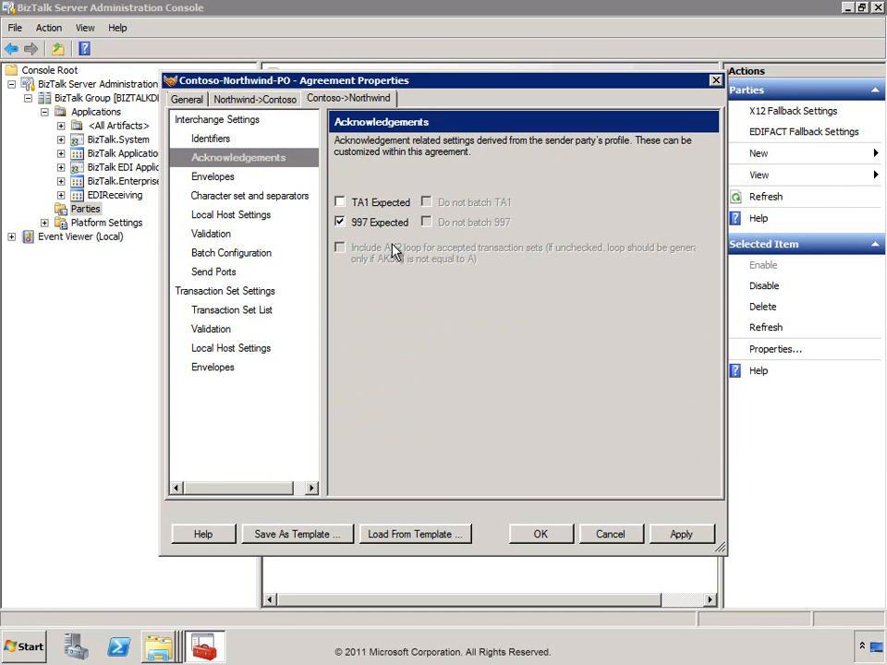
{"action": "left_click", "coordinate": [218, 350]}
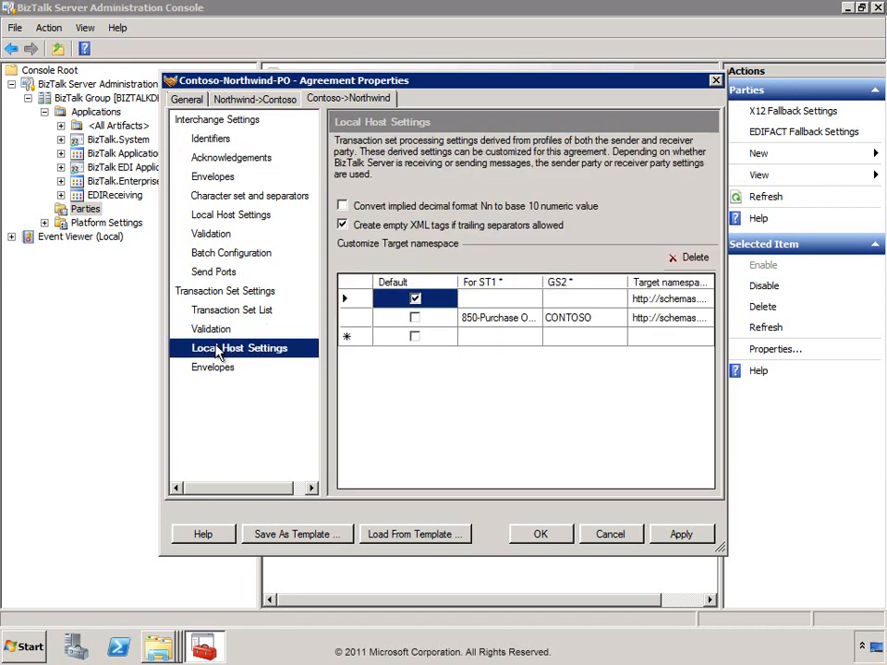
Uncheck Route ACK to send pipeline in the interchange Local Host Settings.
{"action": "left_click", "coordinate": [222, 215]}
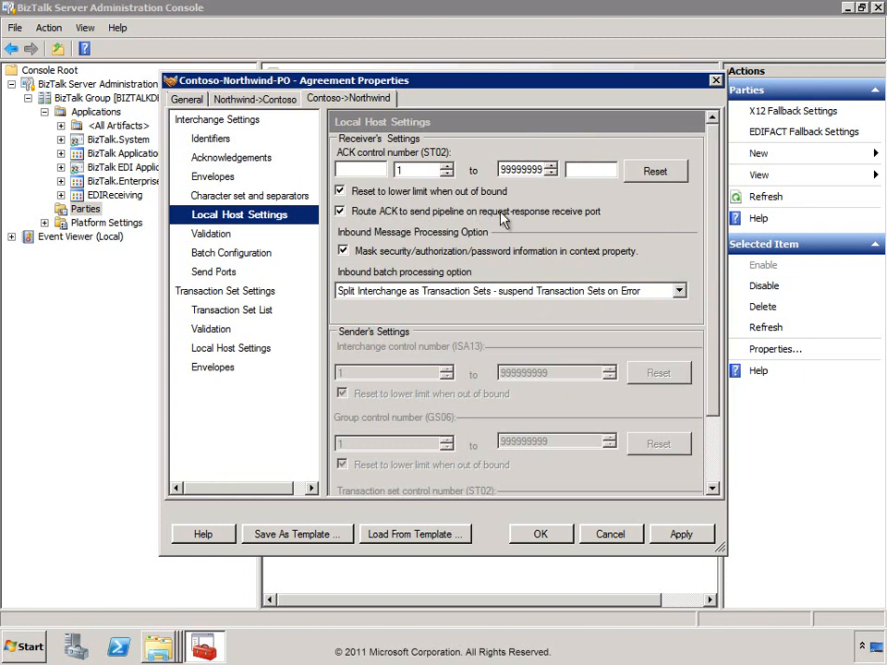
{"action": "left_click", "coordinate": [340, 211]}
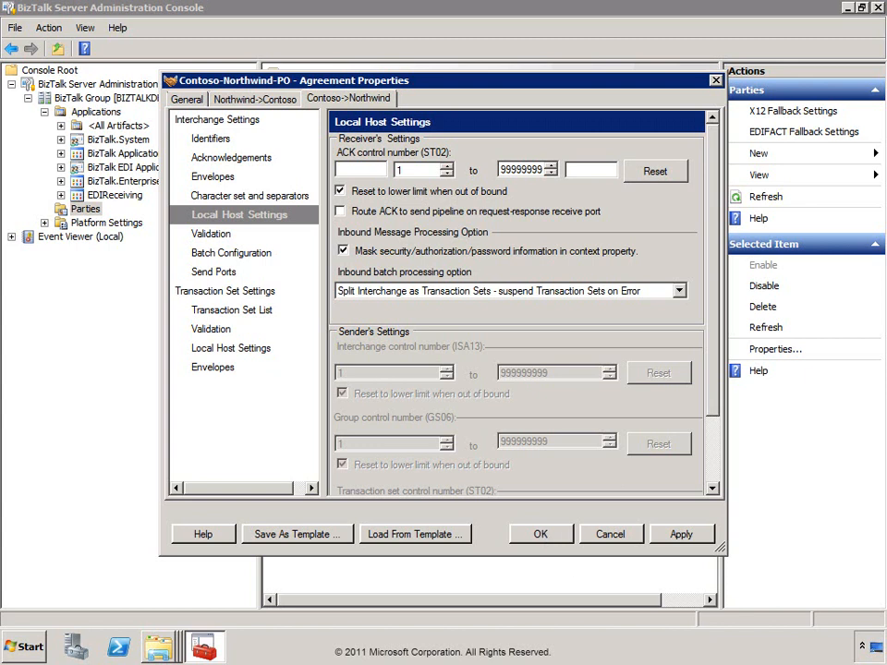
{"action": "left_click", "coordinate": [266, 99]}
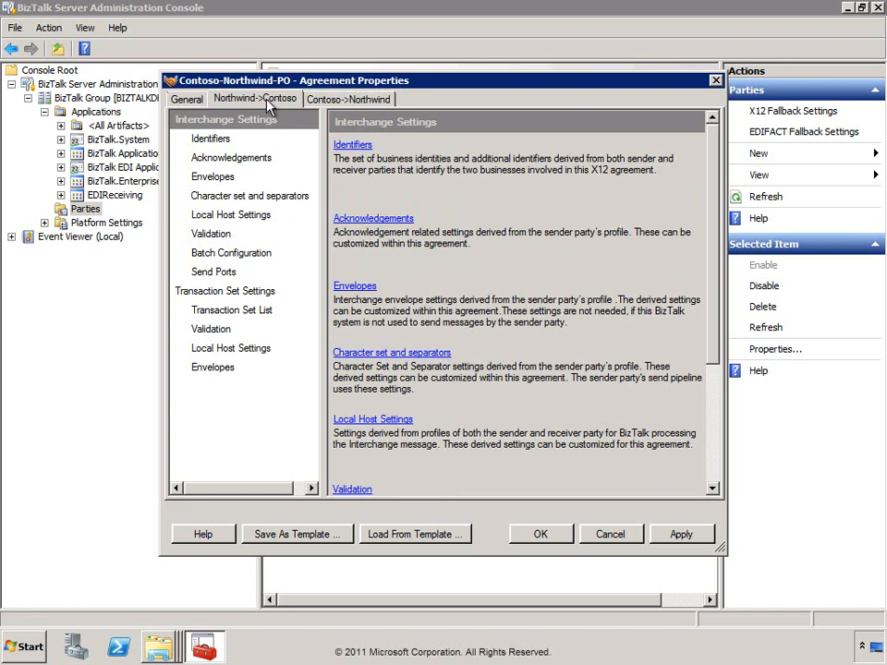
Add a new one-way Northwind->Contoso send port owned by the EDIReceiving application.
{"action": "left_click", "coordinate": [223, 274]}
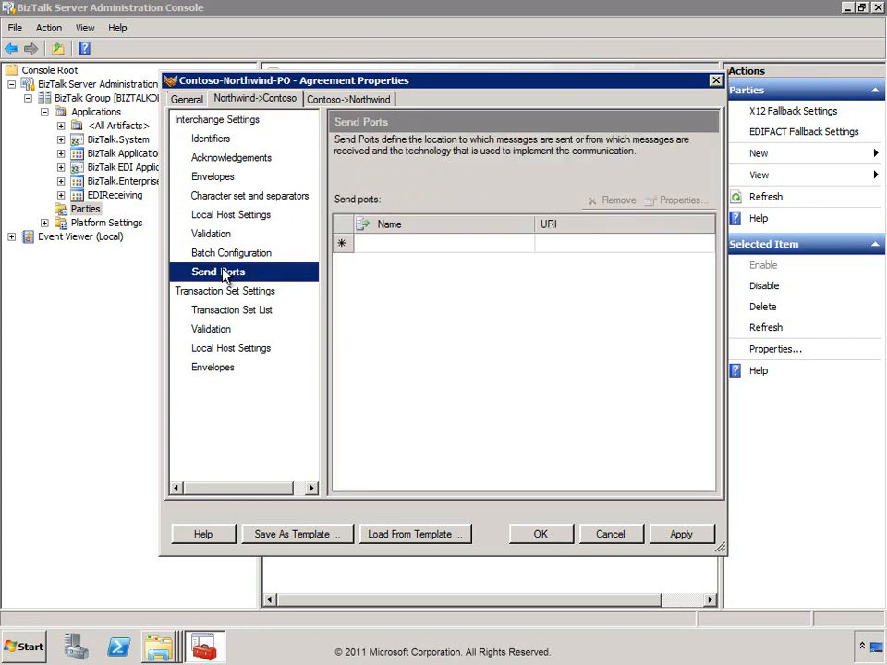
{"action": "left_click", "coordinate": [519, 245]}
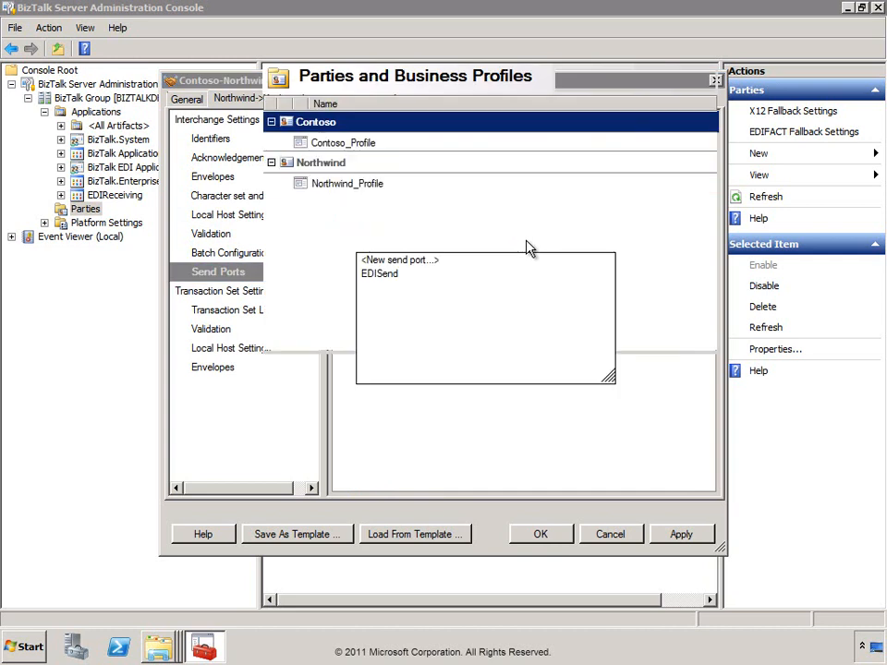
{"action": "left_click", "coordinate": [420, 265]}
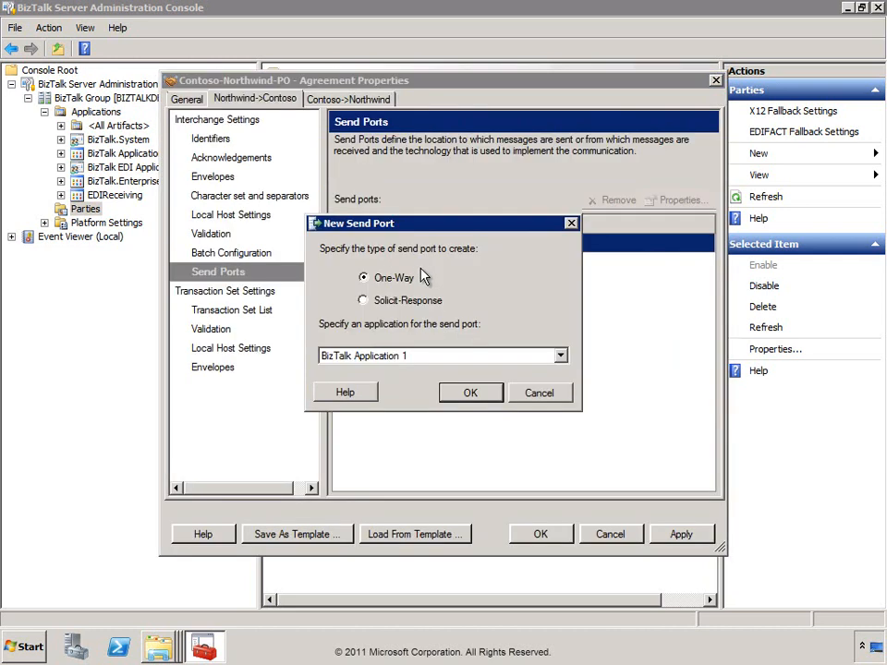
{"action": "left_click", "coordinate": [560, 356]}
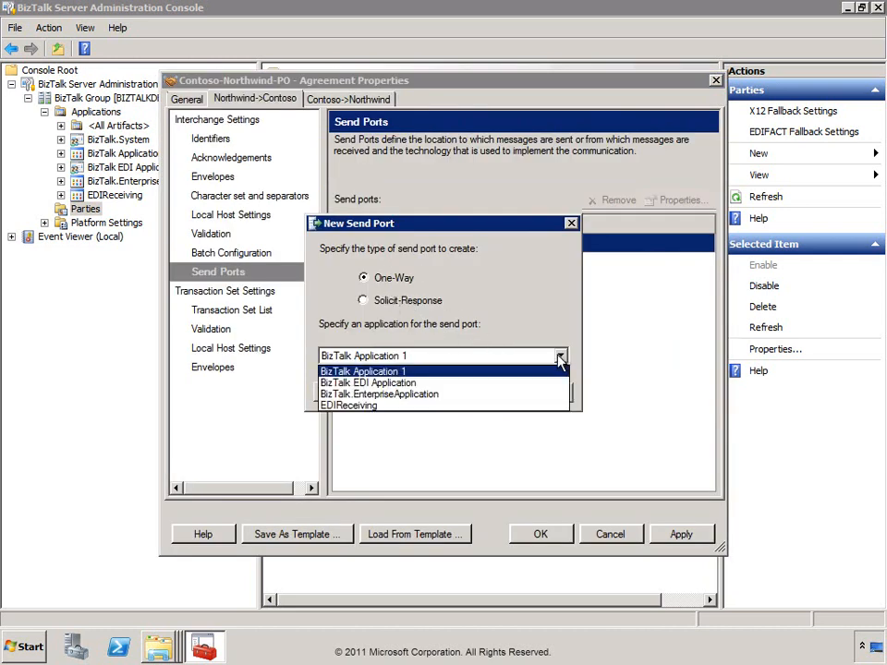
{"action": "left_click", "coordinate": [380, 409]}
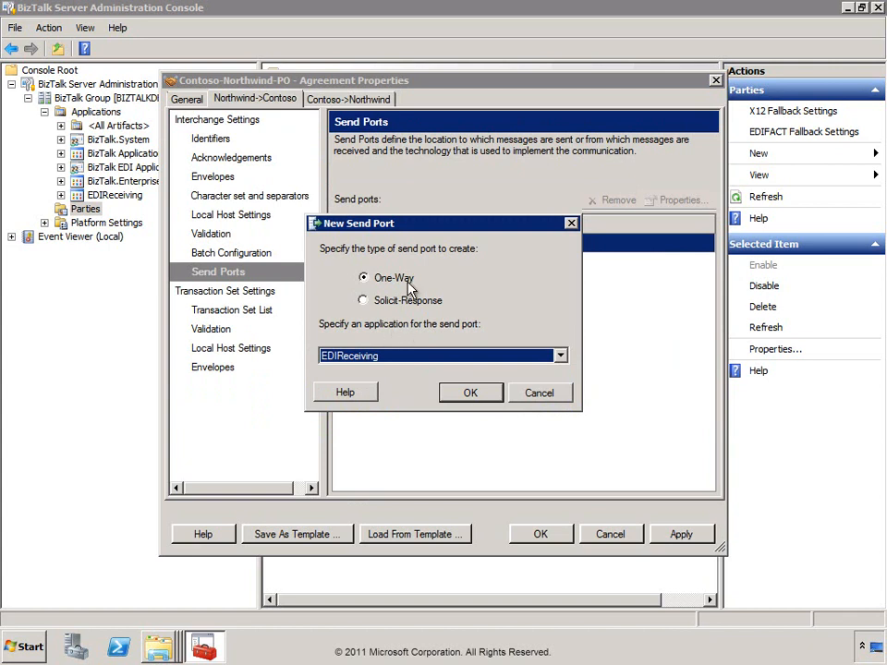
{"action": "left_click", "coordinate": [469, 393]}
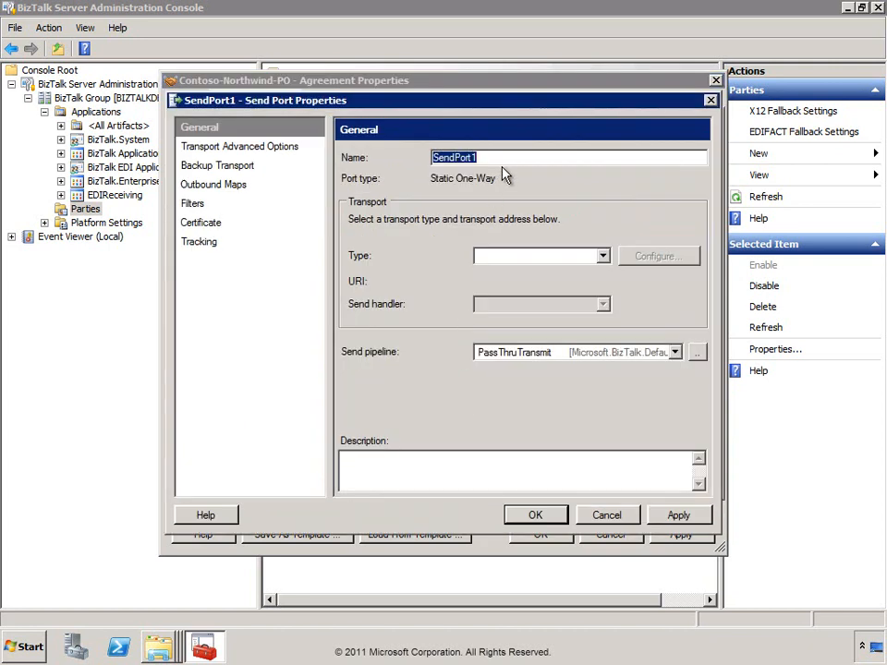
Name the send port ACK_Port and set its transport type to FILE.
{"action": "type", "text": "AC"}
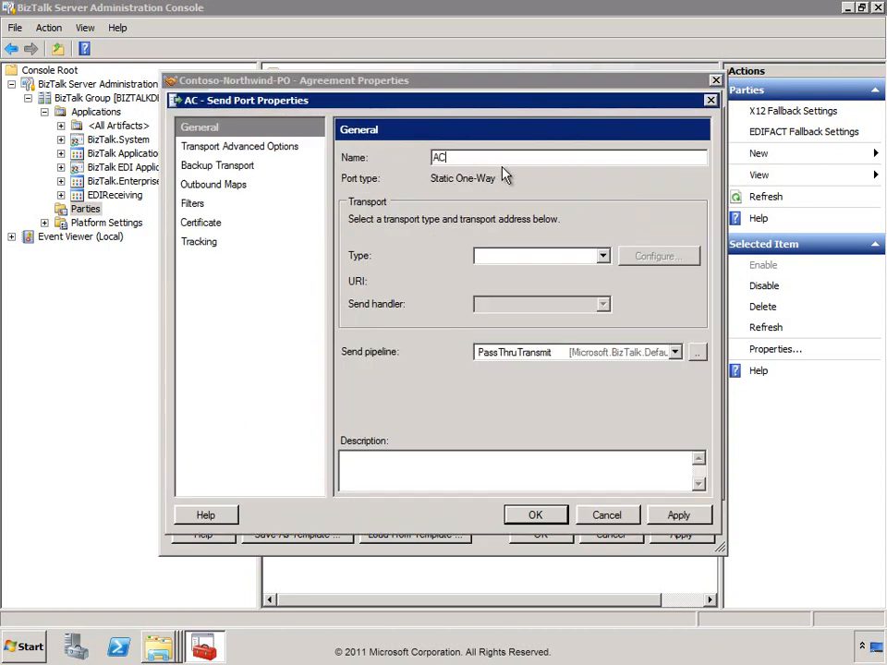
{"action": "type", "text": "K_Port"}
{"action": "key", "text": "Tab"}
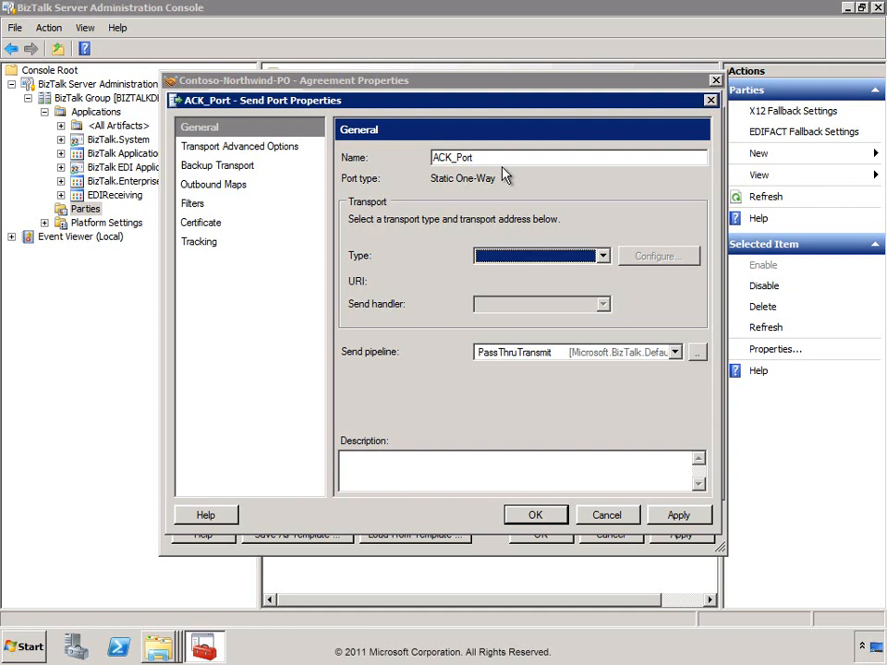
{"action": "key", "text": "Down"}
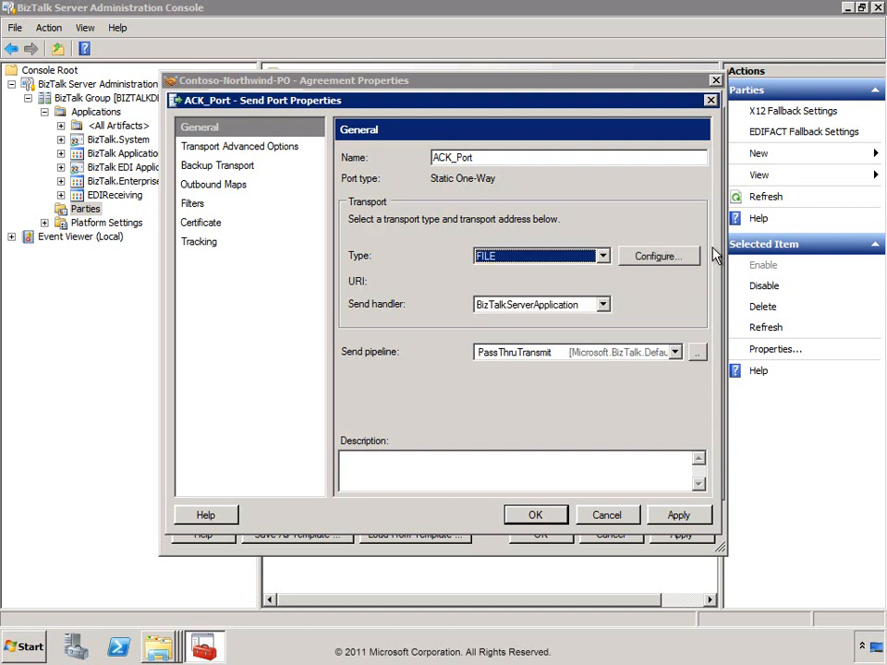
Set the destination folder to C:\AllFiles\DemoCode\Northwind\Ports\EDISend.
{"action": "left_click", "coordinate": [680, 261]}
{"action": "left_click", "coordinate": [547, 205]}
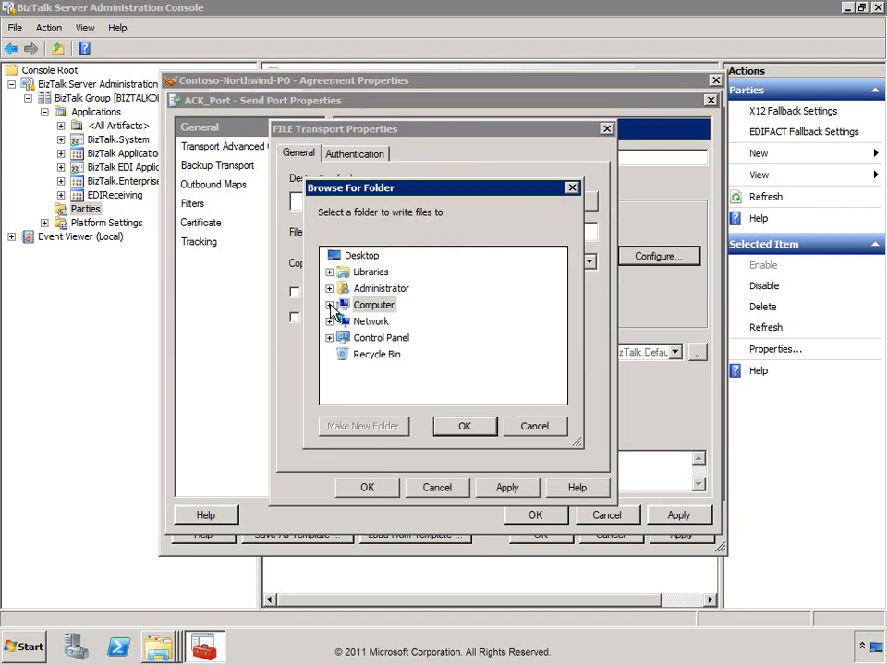
{"action": "left_click", "coordinate": [330, 305]}
{"action": "left_click", "coordinate": [339, 337]}
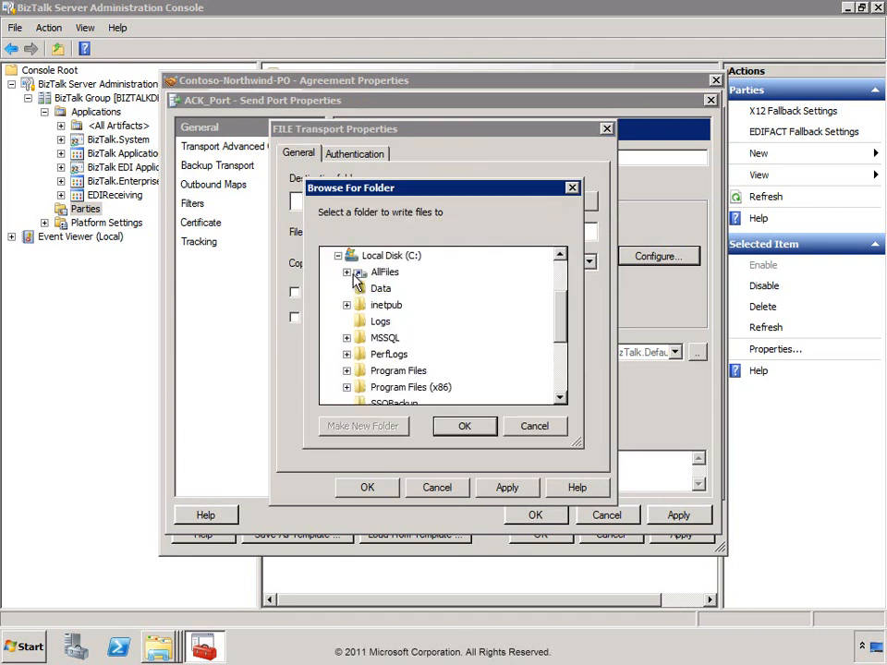
{"action": "left_click", "coordinate": [347, 273]}
{"action": "left_click", "coordinate": [355, 289]}
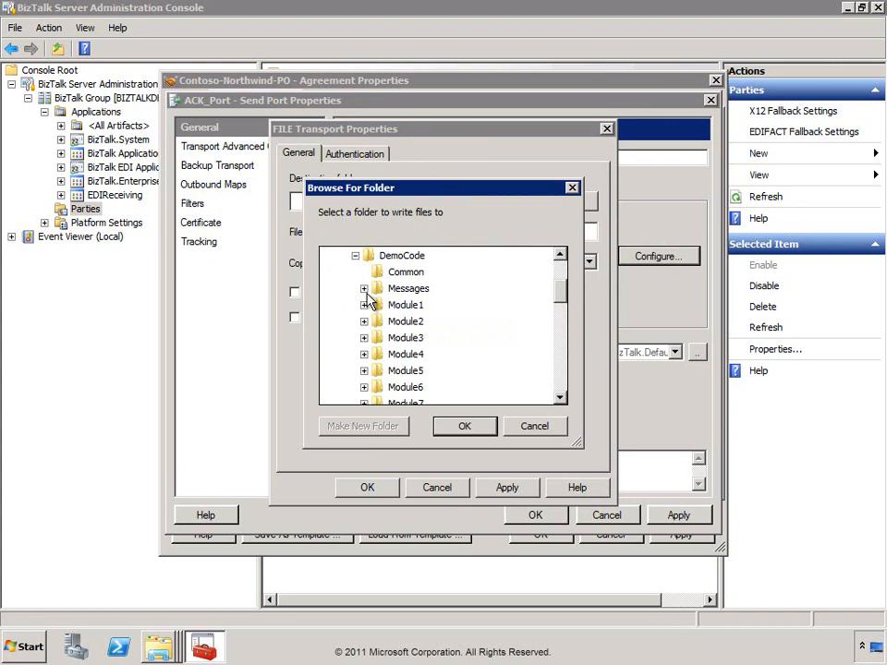
{"action": "scroll", "coordinate": [368, 305], "scroll_direction": "down", "scroll_amount": 3}
{"action": "scroll", "coordinate": [367, 300], "scroll_direction": "down", "scroll_amount": 3}
{"action": "left_click", "coordinate": [366, 321]}
{"action": "left_click", "coordinate": [371, 321]}
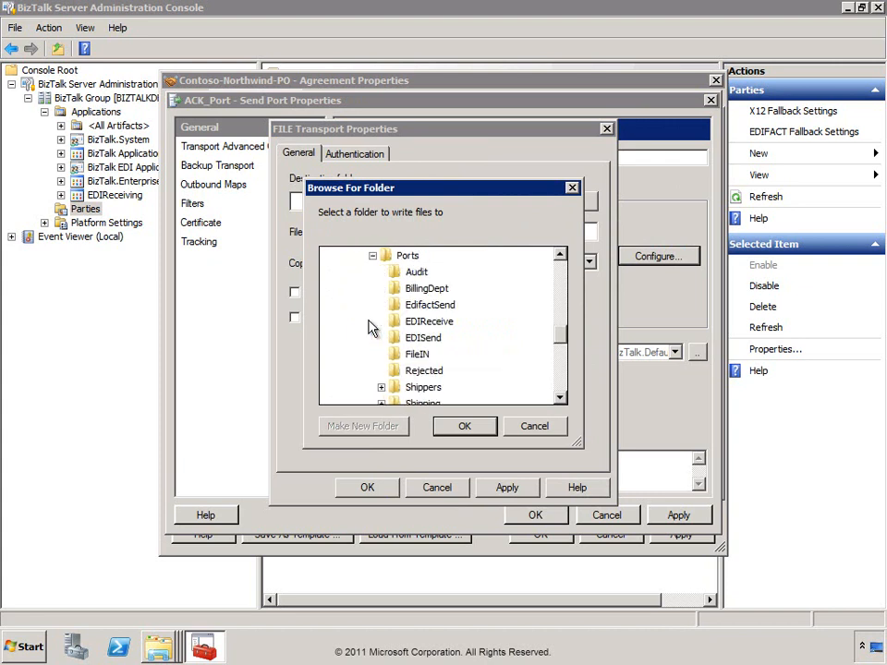
{"action": "left_click", "coordinate": [399, 338]}
{"action": "left_click", "coordinate": [465, 426]}
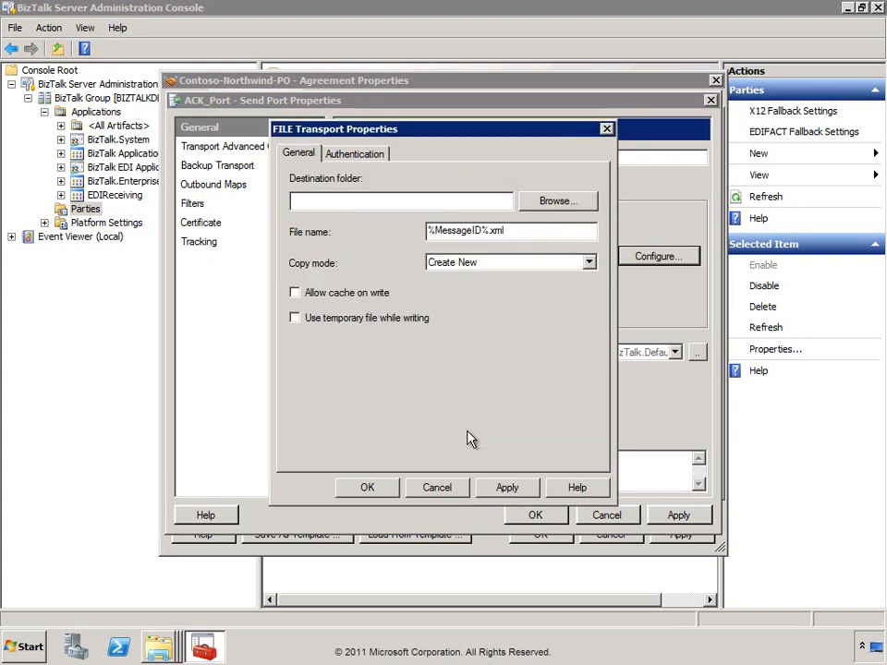
Change the file name to ACK_%MessageID%.xml and confirm the FILE transport settings.
{"action": "left_click", "coordinate": [430, 232]}
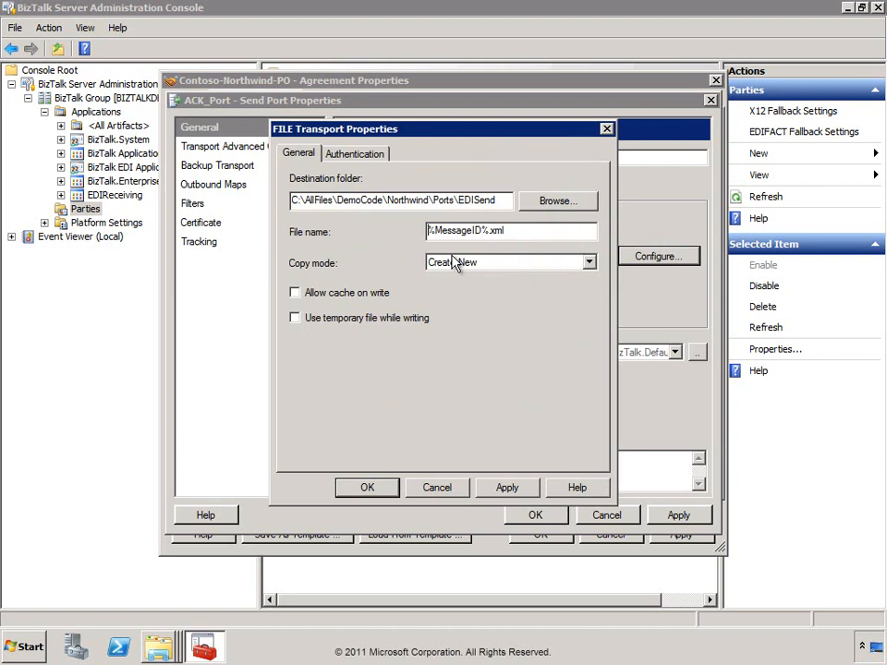
{"action": "type", "text": "ACK_"}
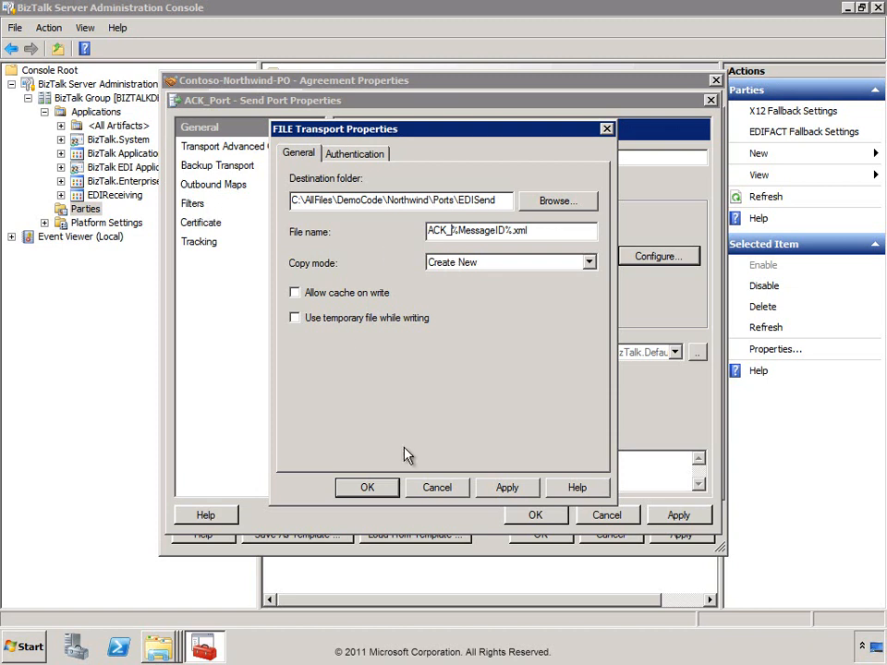
{"action": "left_click", "coordinate": [367, 488]}
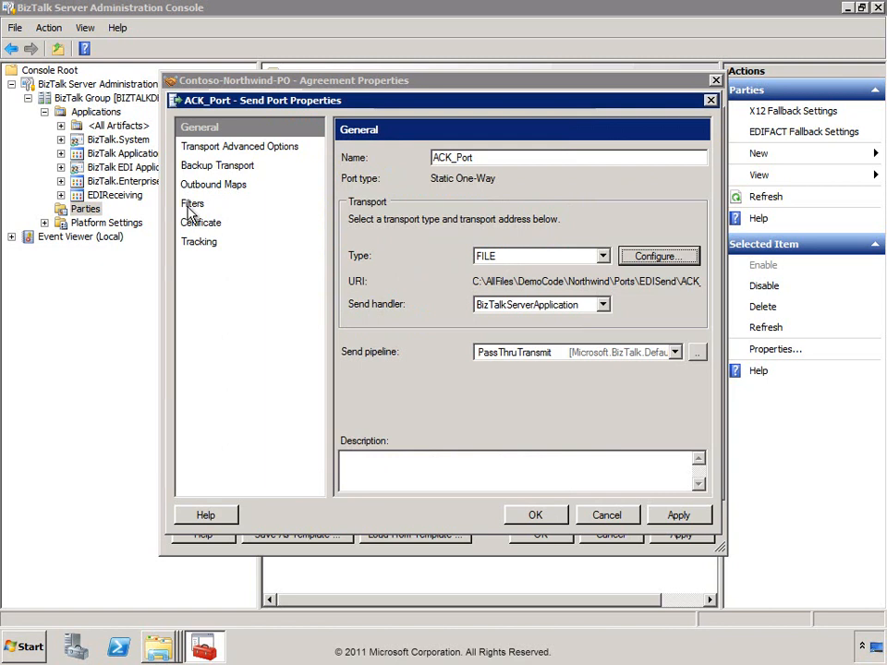
{"action": "left_click", "coordinate": [218, 204]}
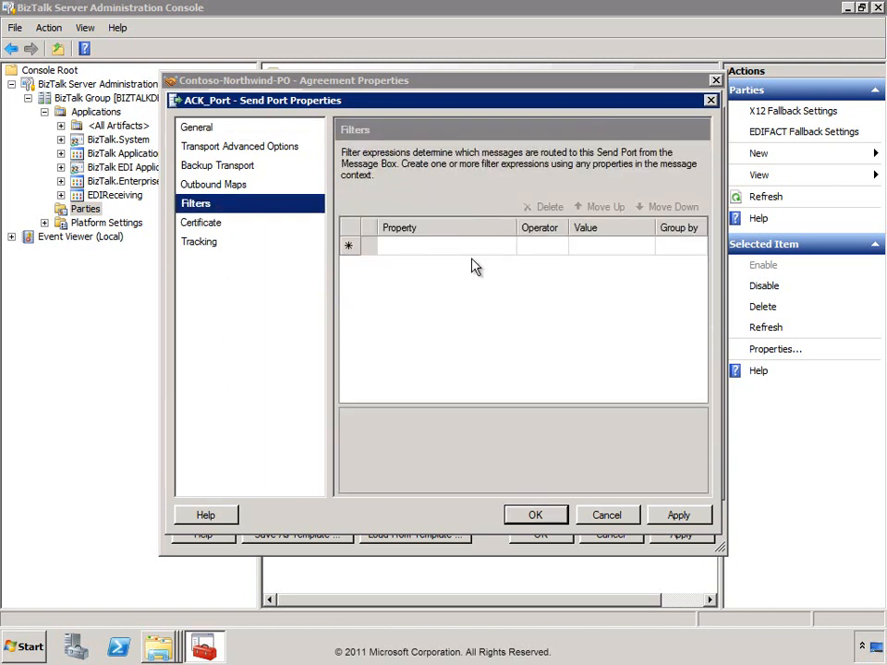
Add a filter row EDI.GS03 == CONTOSO.
{"action": "left_click", "coordinate": [507, 248]}
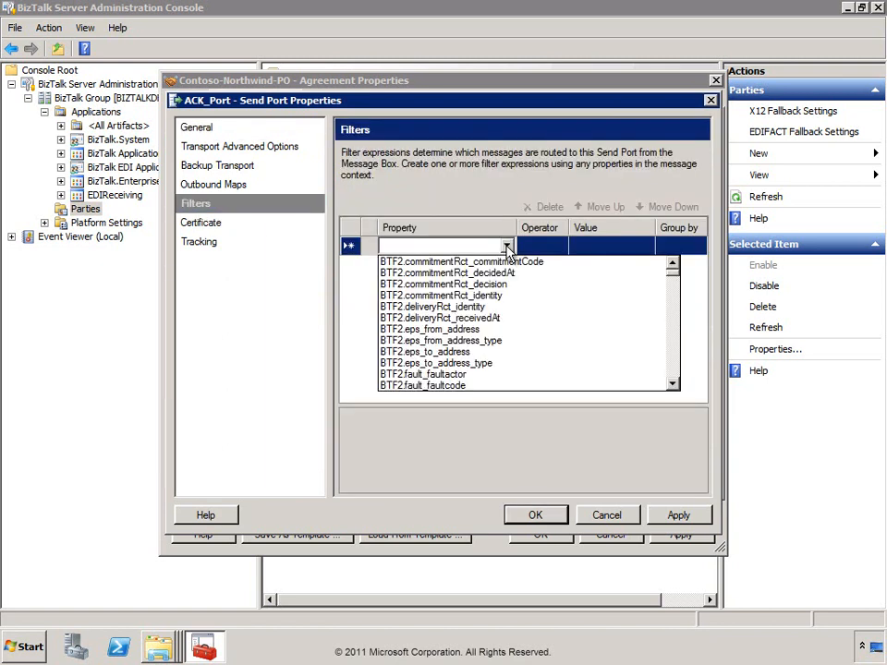
{"action": "key", "text": "e"}
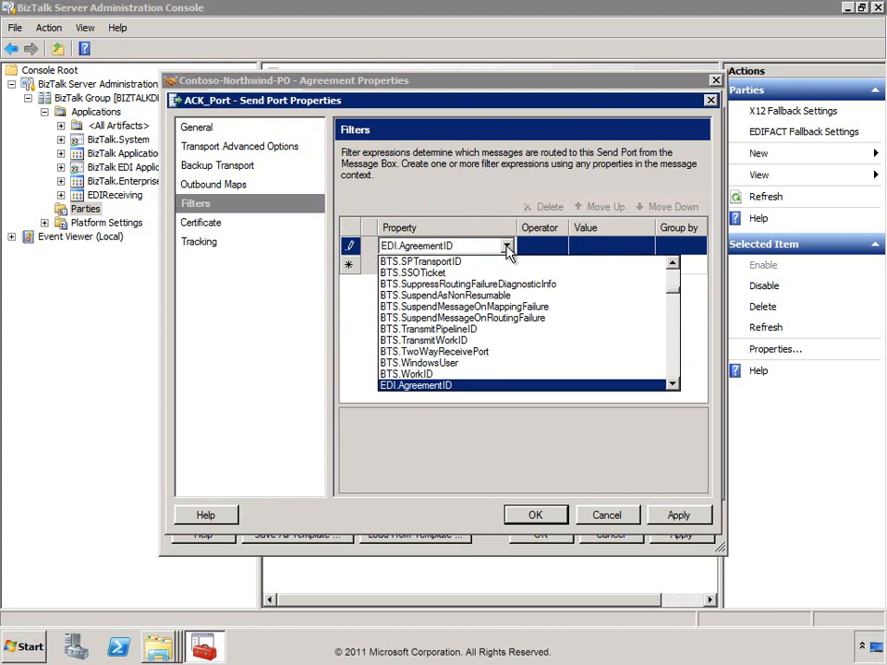
{"action": "left_click", "coordinate": [673, 385]}
{"action": "left_click", "coordinate": [674, 385]}
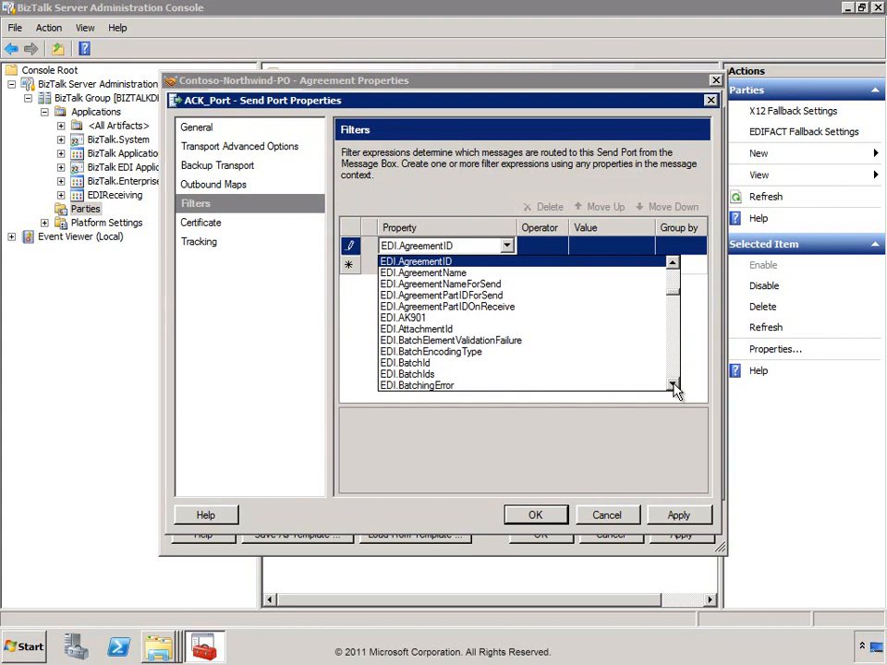
{"action": "left_click", "coordinate": [674, 385]}
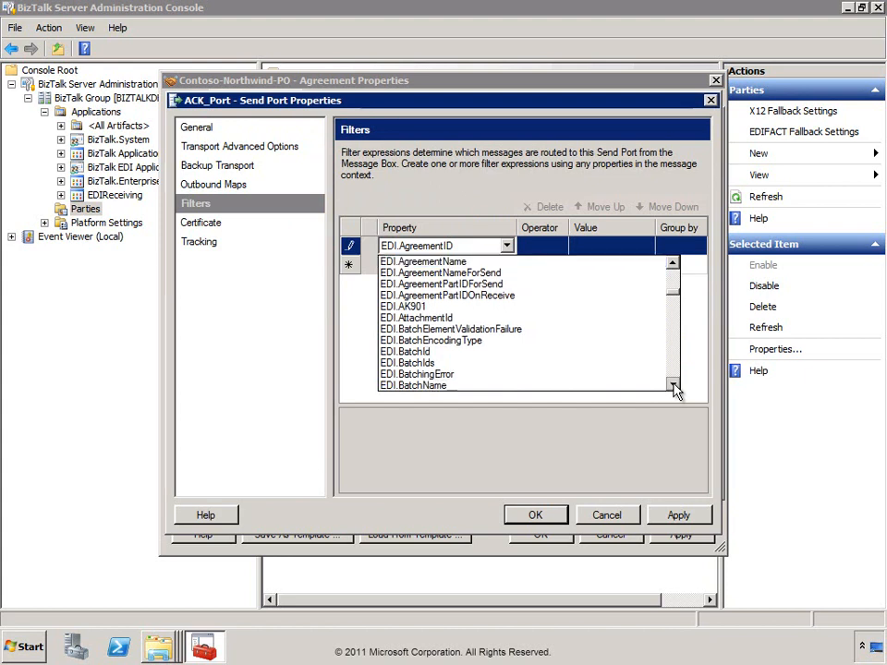
{"action": "left_click", "coordinate": [674, 385]}
{"action": "left_click", "coordinate": [673, 385]}
{"action": "left_click", "coordinate": [674, 386]}
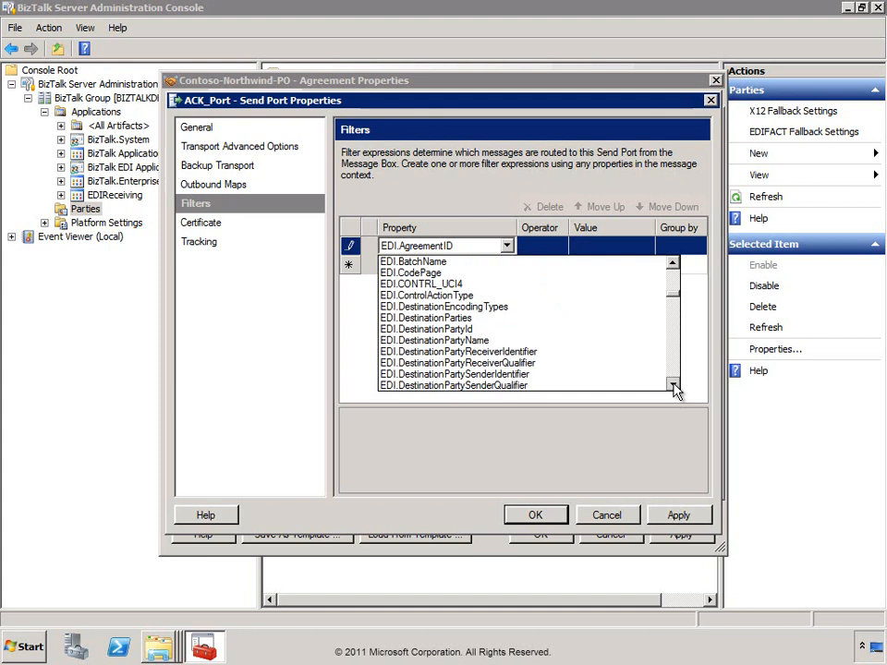
{"action": "left_click", "coordinate": [674, 385]}
{"action": "left_click", "coordinate": [674, 385]}
{"action": "left_click", "coordinate": [418, 341]}
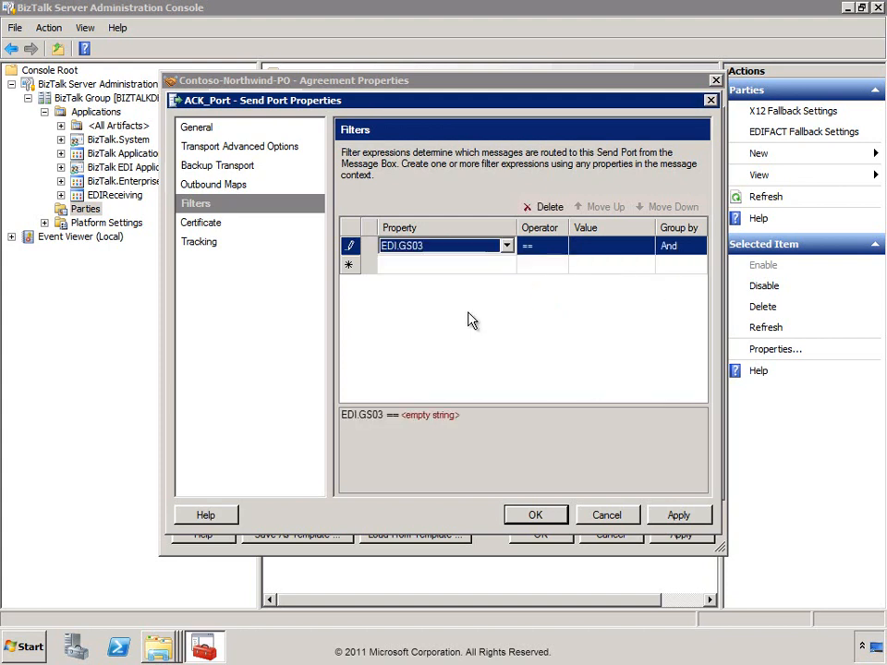
{"action": "left_click", "coordinate": [596, 247]}
{"action": "type", "text": "CONTOSO"}
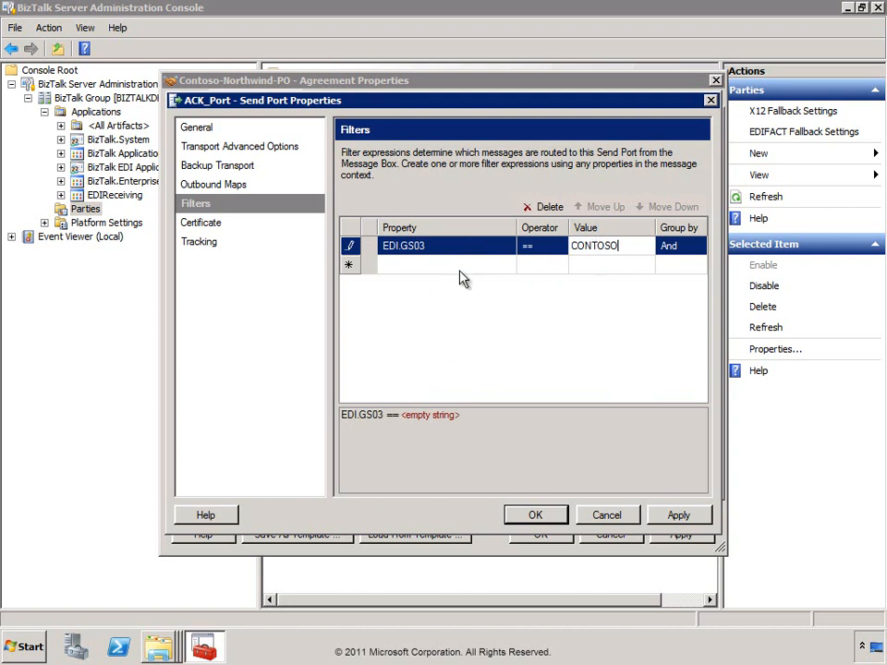
{"action": "left_click", "coordinate": [499, 266]}
Add a second filter row EDI.ST01 == 997 and save ACK_Port.
{"action": "left_click", "coordinate": [506, 265]}
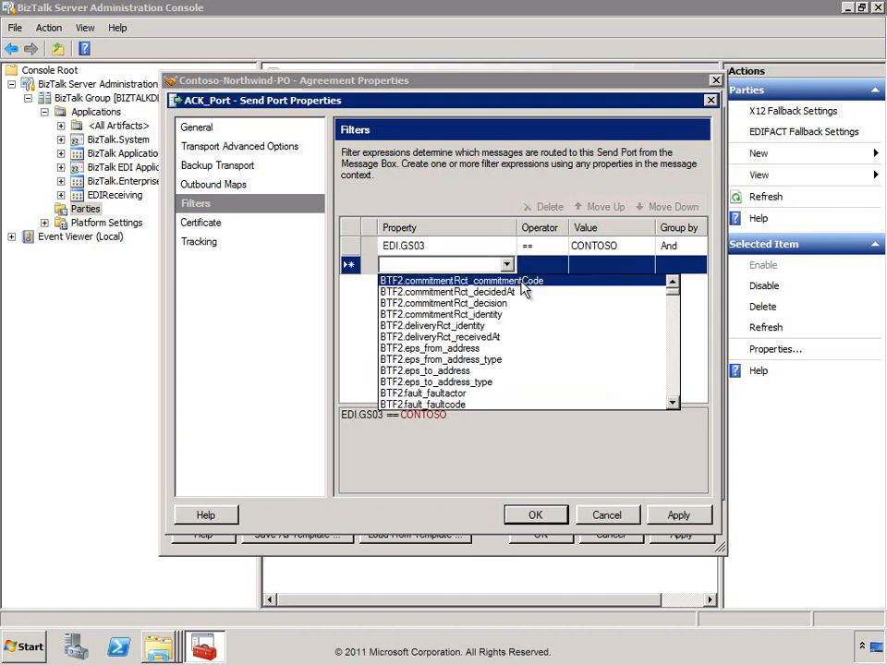
{"action": "type", "text": "edi.s"}
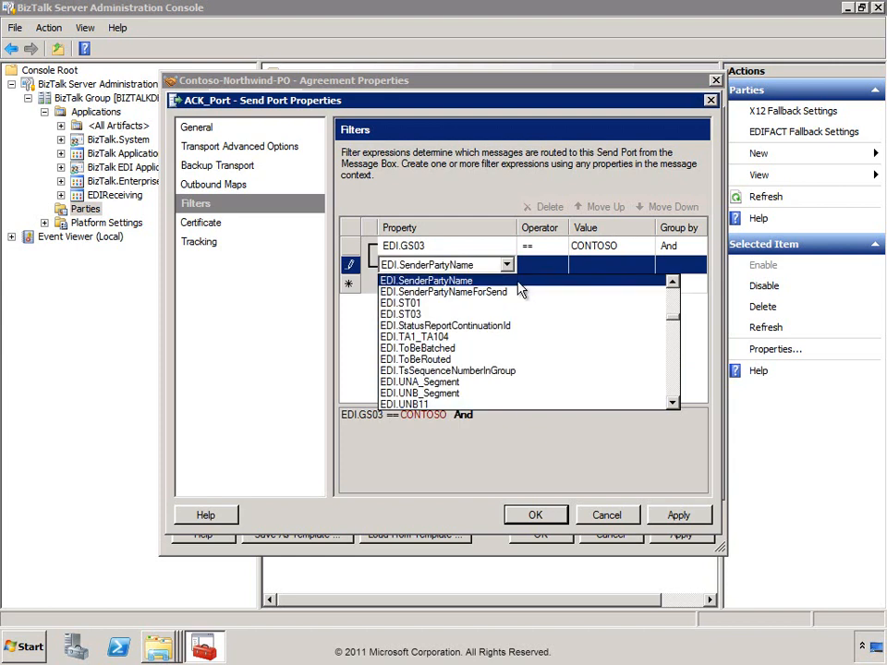
{"action": "left_click", "coordinate": [404, 303]}
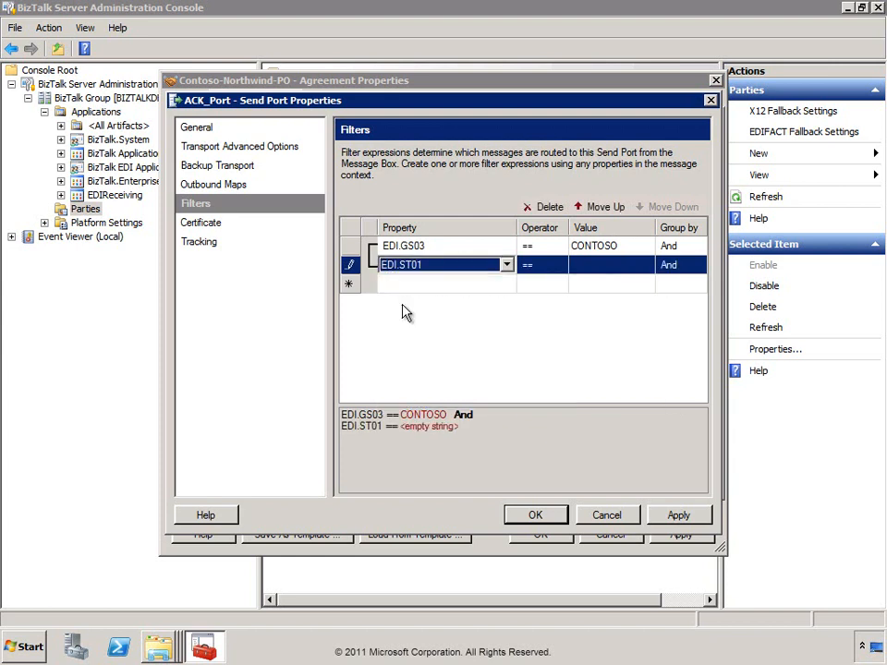
{"action": "left_click", "coordinate": [601, 266]}
{"action": "type", "text": "997"}
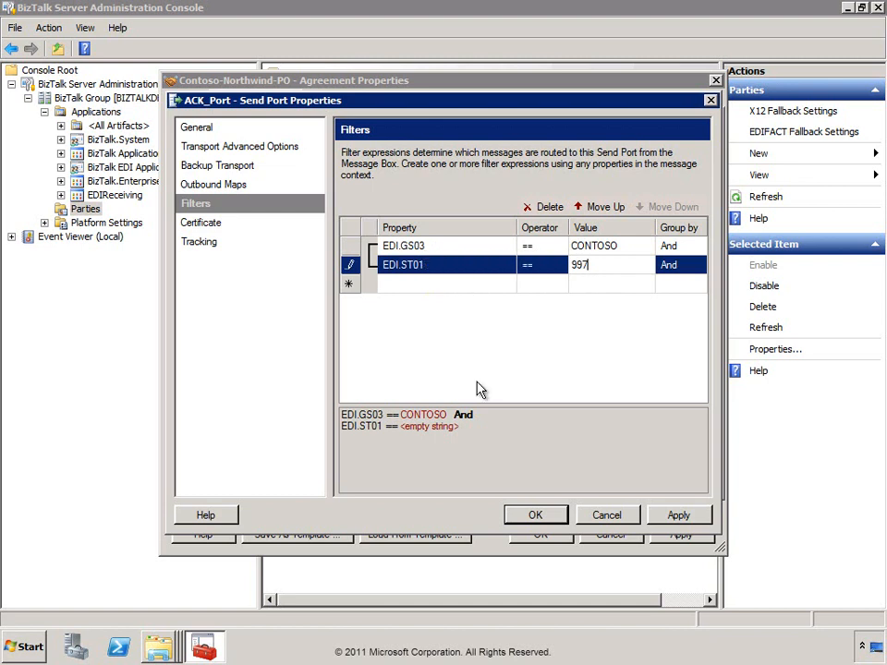
{"action": "left_click", "coordinate": [536, 515]}
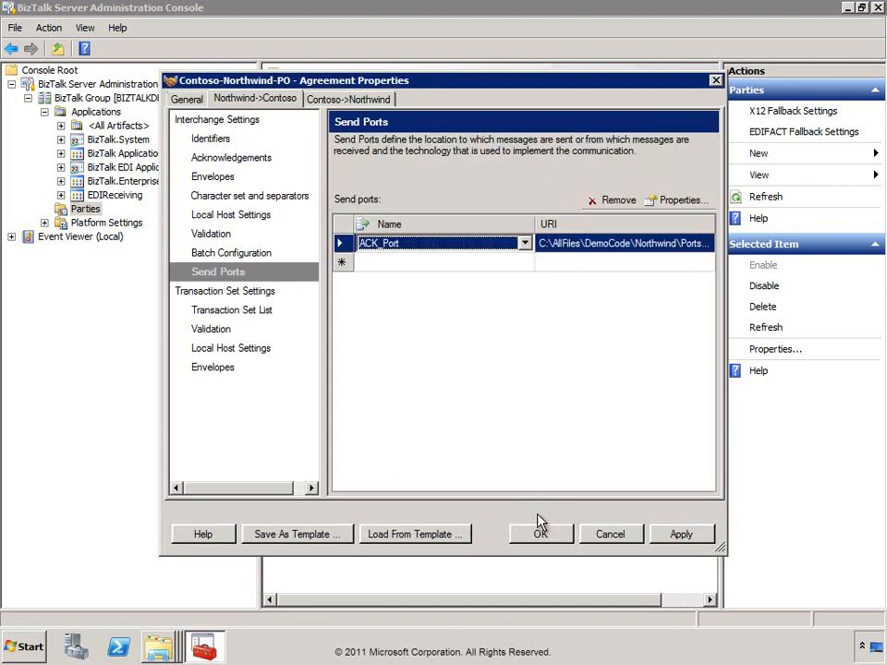
{"action": "left_click", "coordinate": [541, 536]}
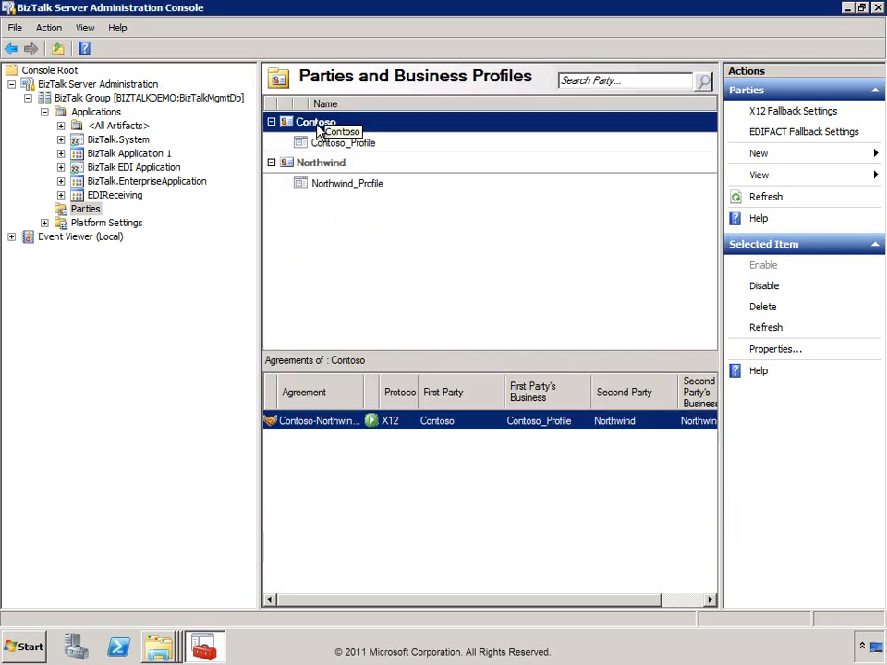
{"action": "double_click", "coordinate": [317, 125]}
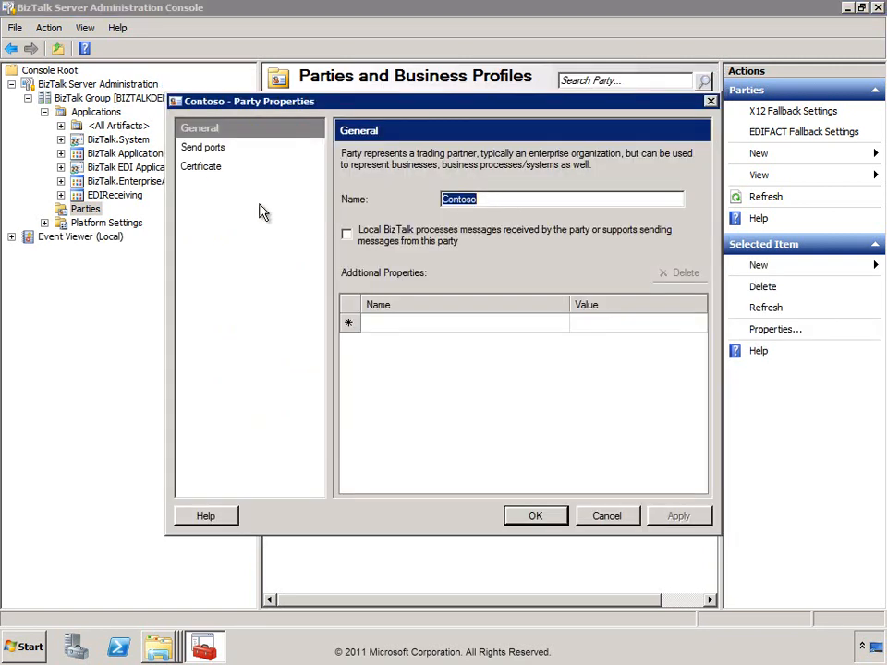
{"action": "left_click", "coordinate": [214, 150]}
{"action": "left_click", "coordinate": [606, 515]}
{"action": "right_click", "coordinate": [90, 210]}
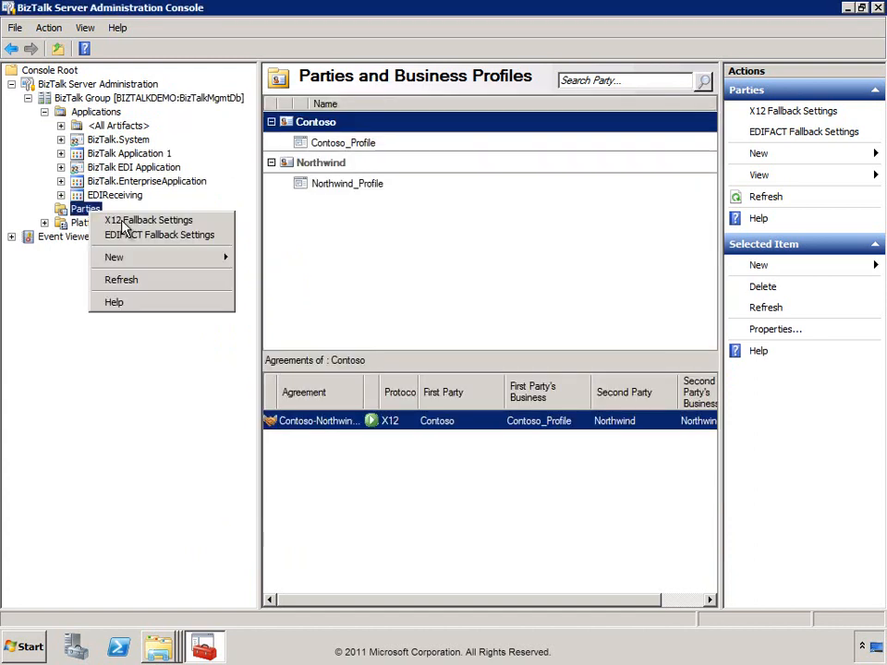
{"action": "left_click", "coordinate": [147, 279]}
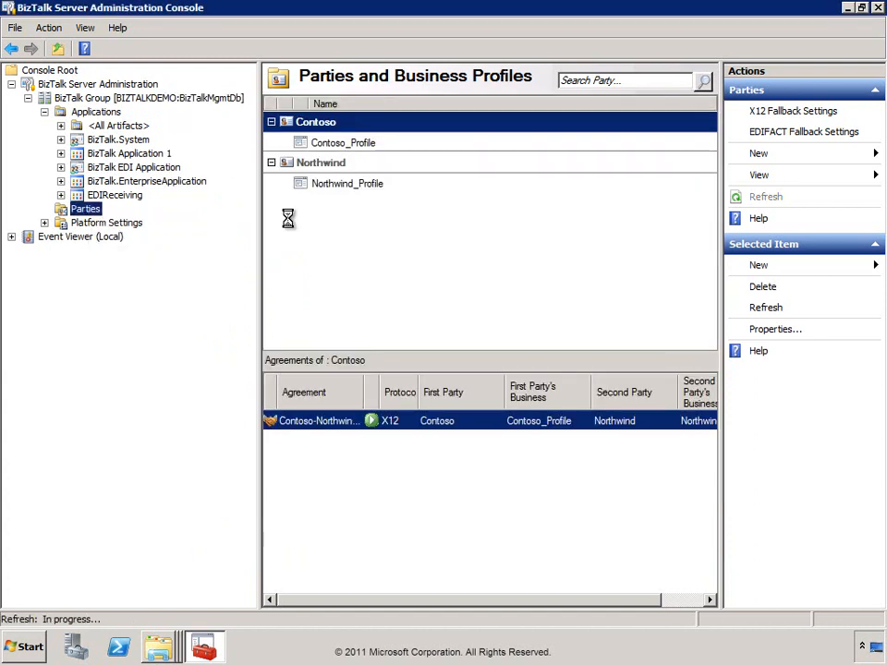
{"action": "double_click", "coordinate": [325, 127]}
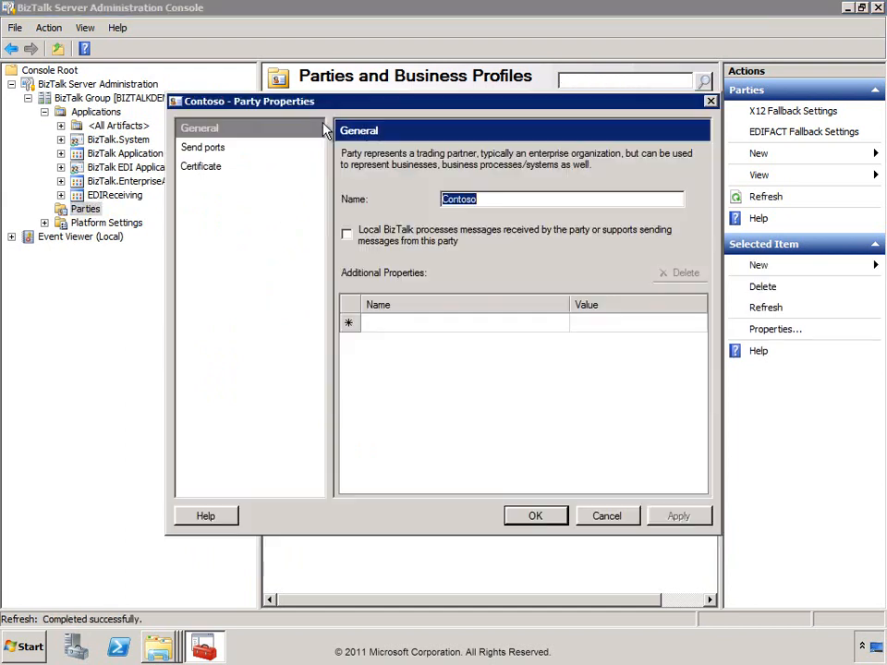
{"action": "left_click", "coordinate": [206, 149]}
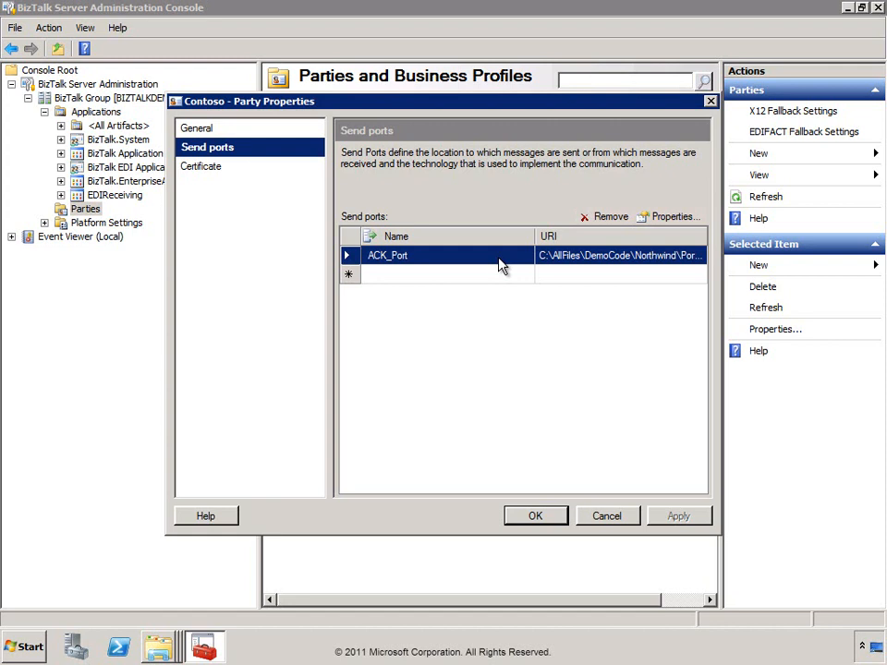
{"action": "left_click", "coordinate": [607, 517]}
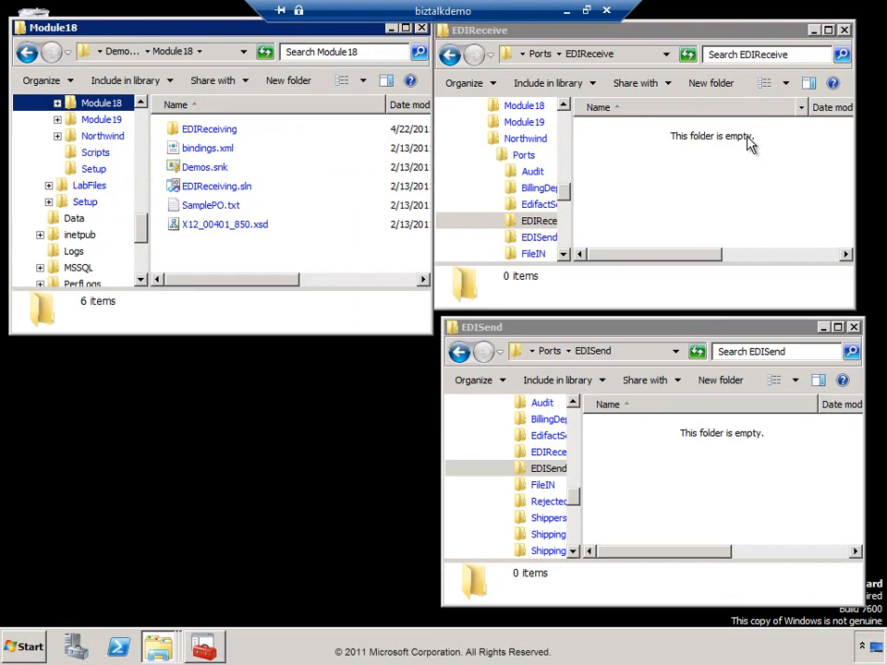
Copy SamplePO.txt from Module18 into the Northwind EDIReceive folder, then return to BizTalk.
{"action": "left_click", "coordinate": [205, 207]}
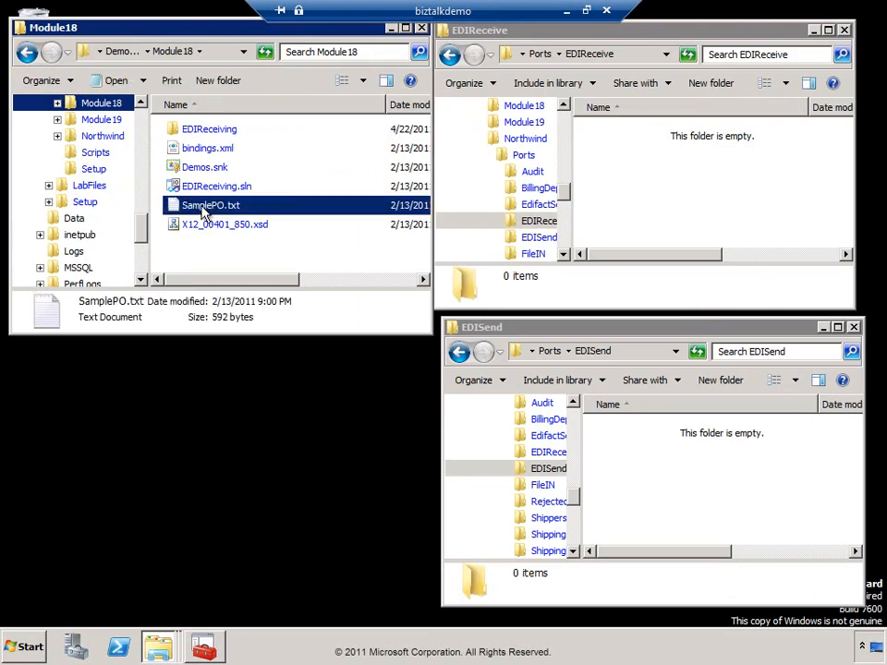
{"action": "left_click_drag", "start_coordinate": [476, 203], "coordinate": [657, 178]}
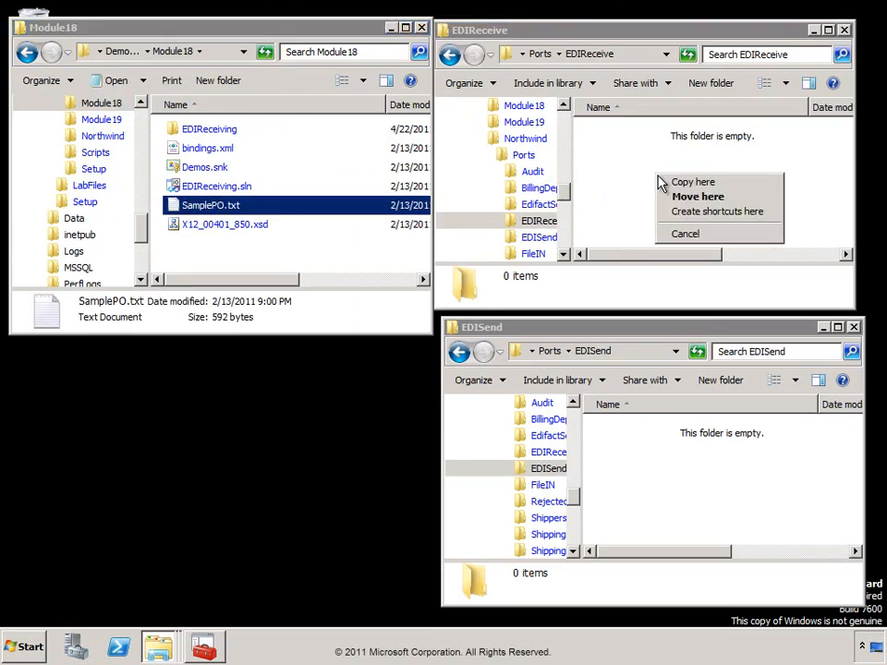
{"action": "left_click", "coordinate": [688, 184]}
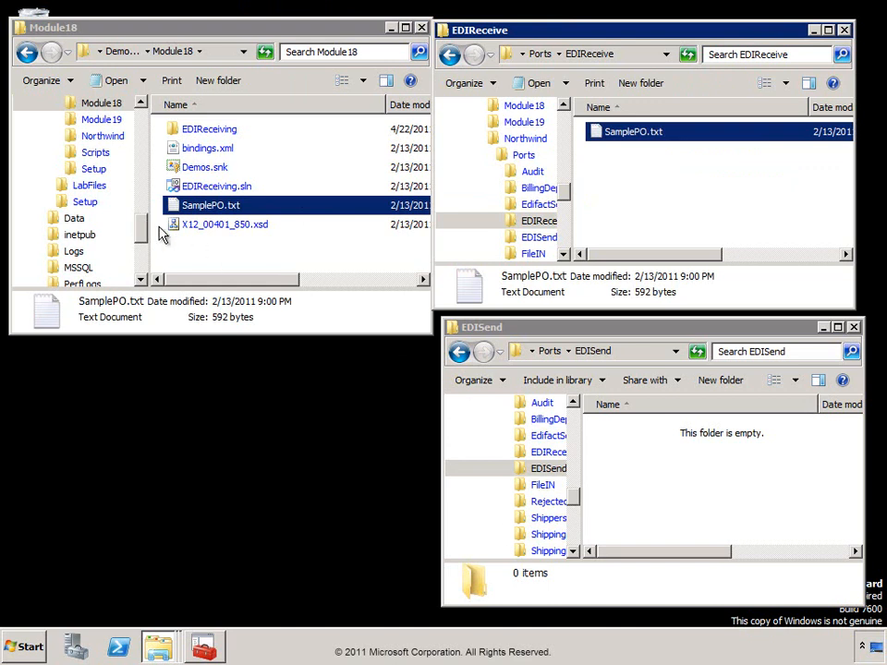
{"action": "left_click", "coordinate": [208, 652]}
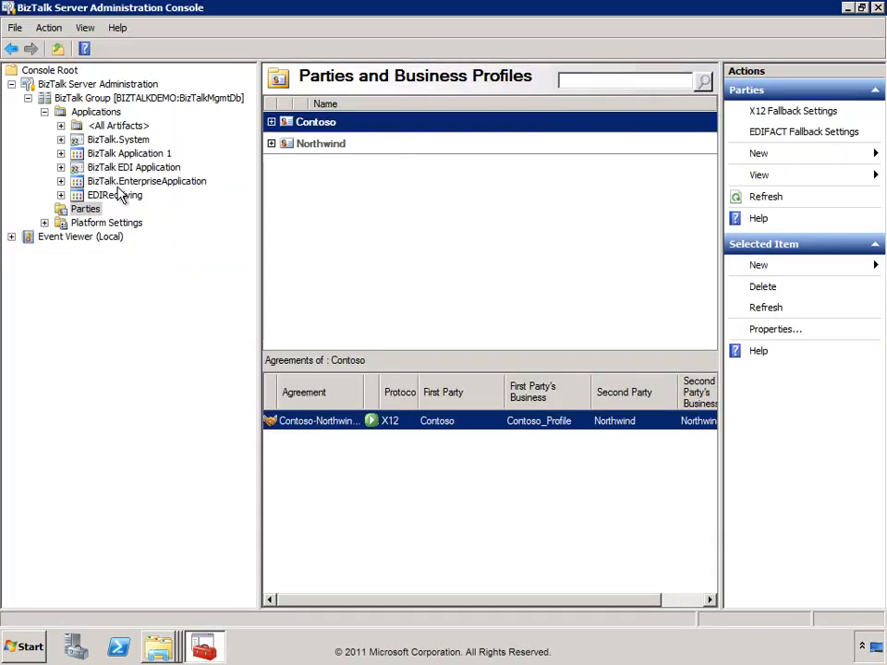
Start the ACK_Port send port in the EDIReceiving application.
{"action": "left_click", "coordinate": [61, 195]}
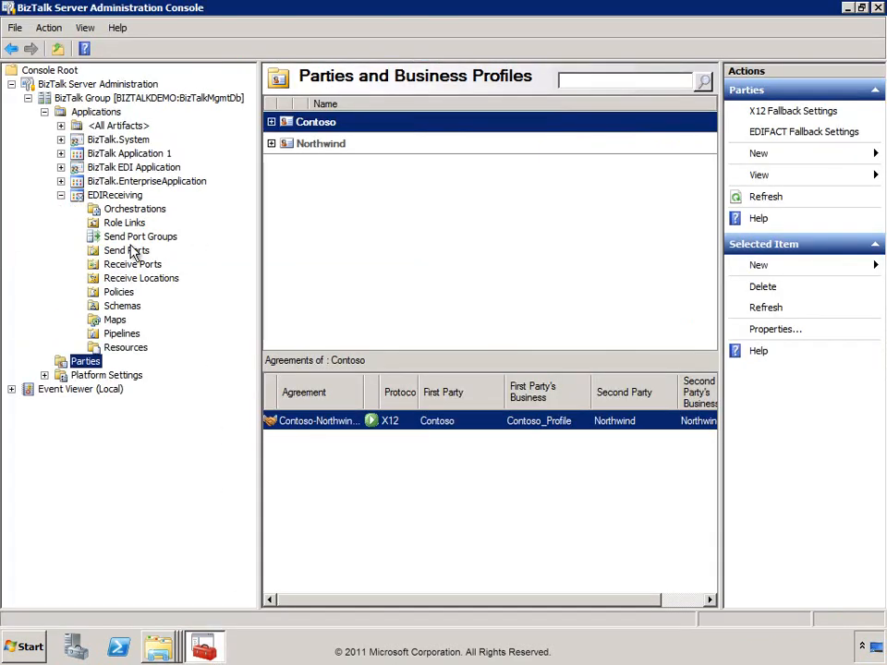
{"action": "left_click", "coordinate": [113, 251]}
{"action": "left_click", "coordinate": [300, 145]}
{"action": "right_click", "coordinate": [319, 145]}
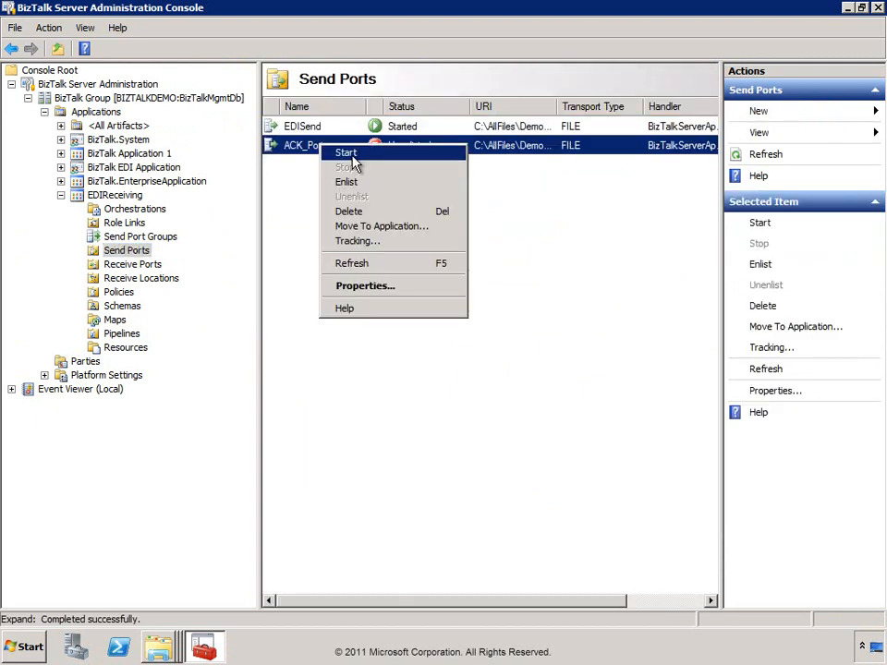
{"action": "left_click", "coordinate": [349, 153]}
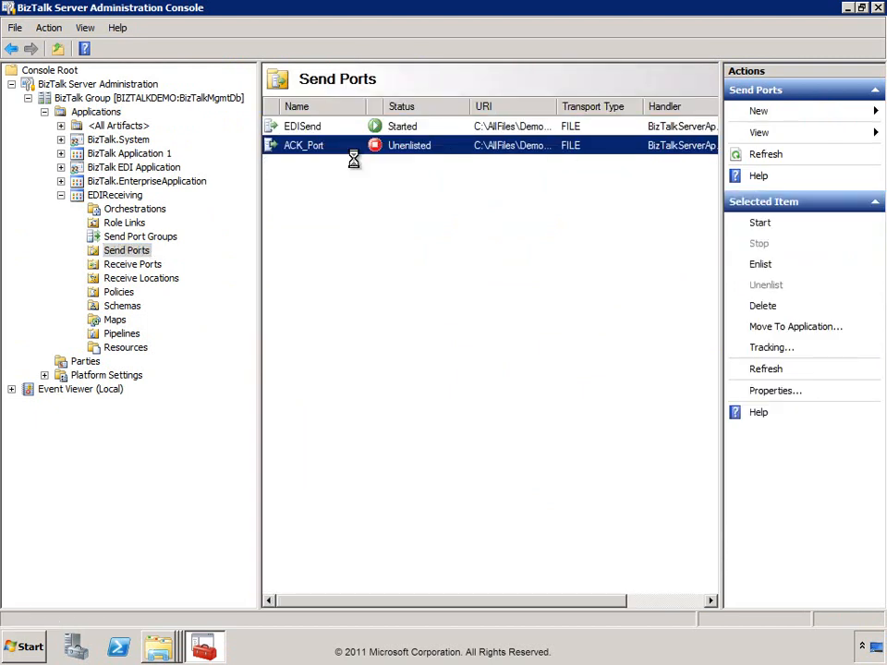
Start the stopped in-process host instance and minimize the console.
{"action": "left_click", "coordinate": [45, 376]}
{"action": "left_click", "coordinate": [120, 404]}
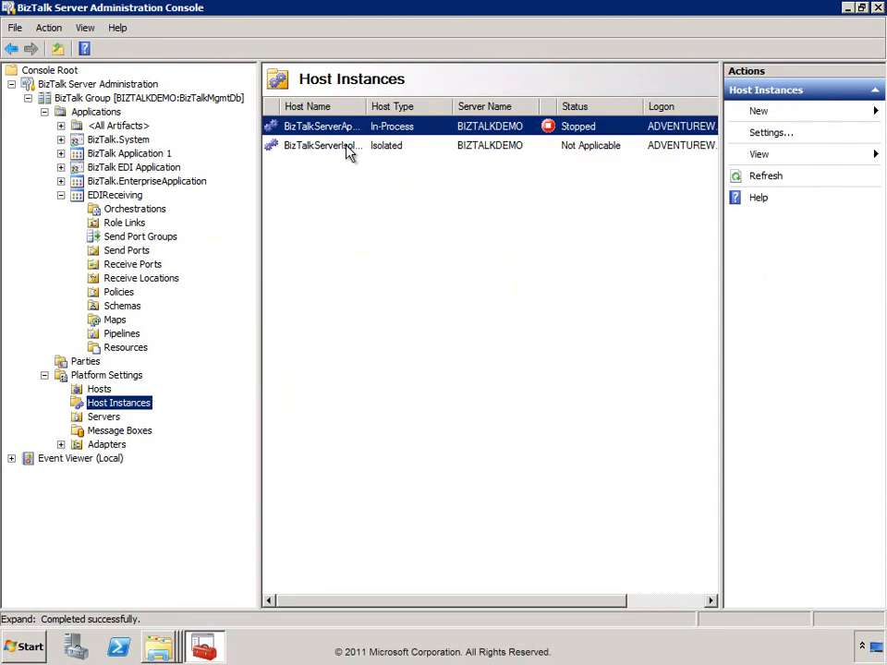
{"action": "left_click", "coordinate": [333, 128]}
{"action": "right_click", "coordinate": [343, 130]}
{"action": "left_click", "coordinate": [351, 137]}
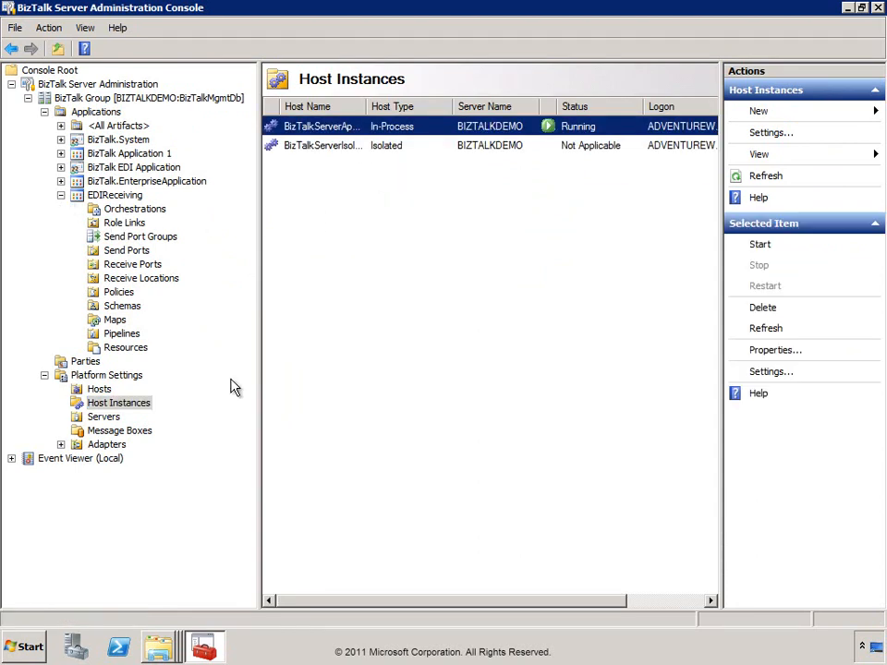
{"action": "left_click", "coordinate": [848, 7]}
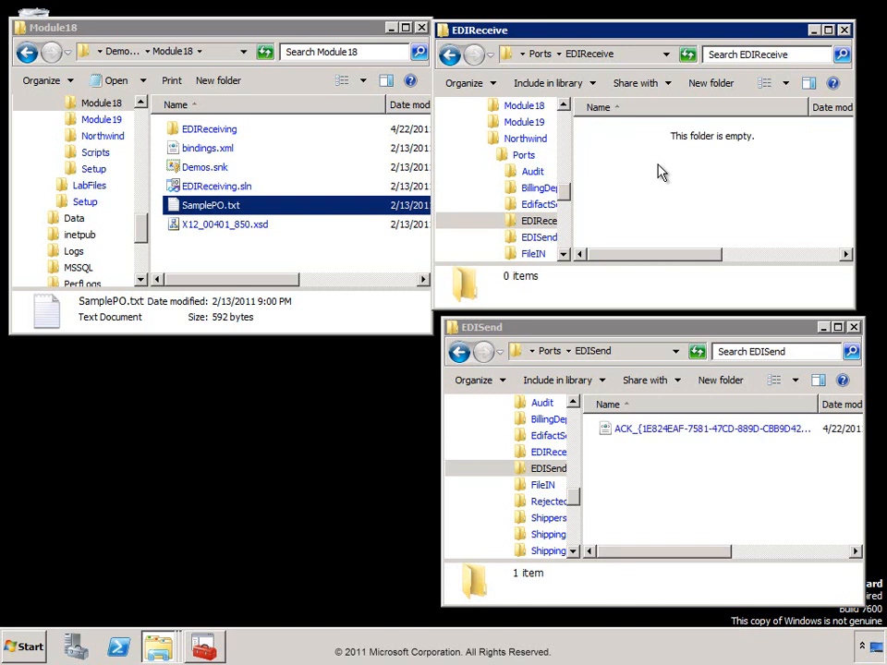
Open the new ACK_ XML file from the EDISend folder.
{"action": "left_click", "coordinate": [642, 437]}
{"action": "double_click", "coordinate": [617, 435]}
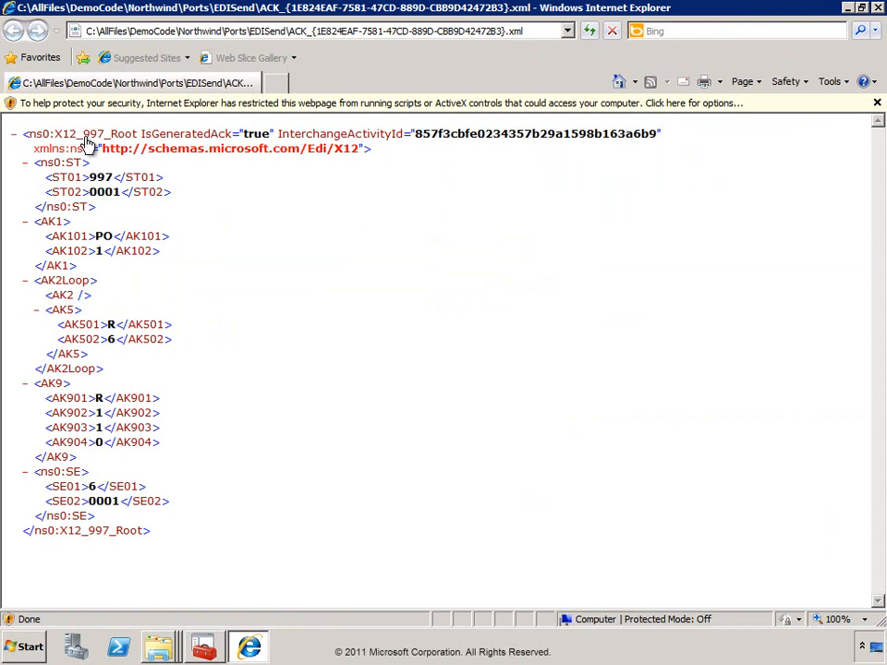
Highlight 997 in the root element and PO in the AK101 value.
{"action": "left_click_drag", "start_coordinate": [84, 135], "coordinate": [105, 137]}
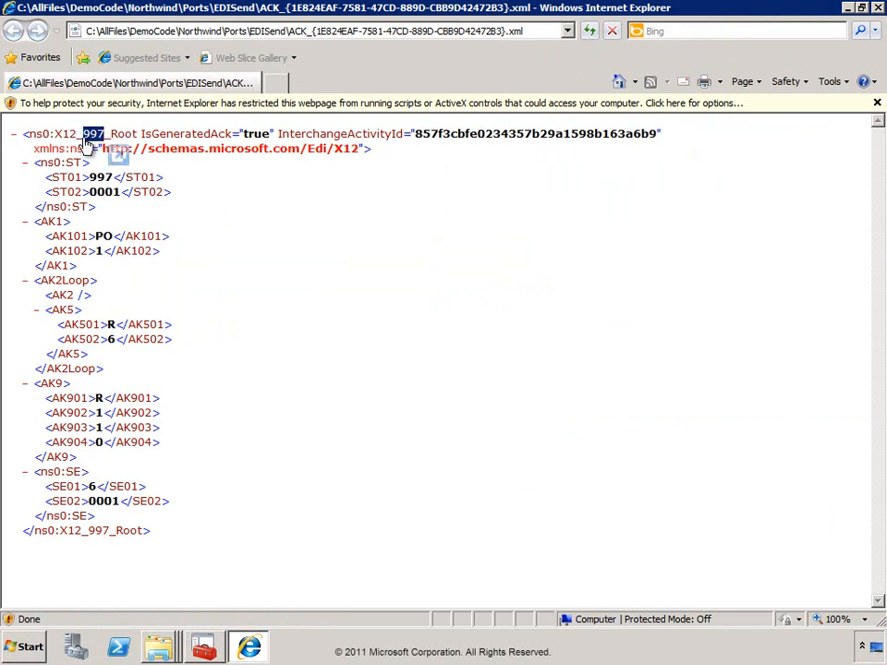
{"action": "left_click_drag", "start_coordinate": [89, 237], "coordinate": [113, 242]}
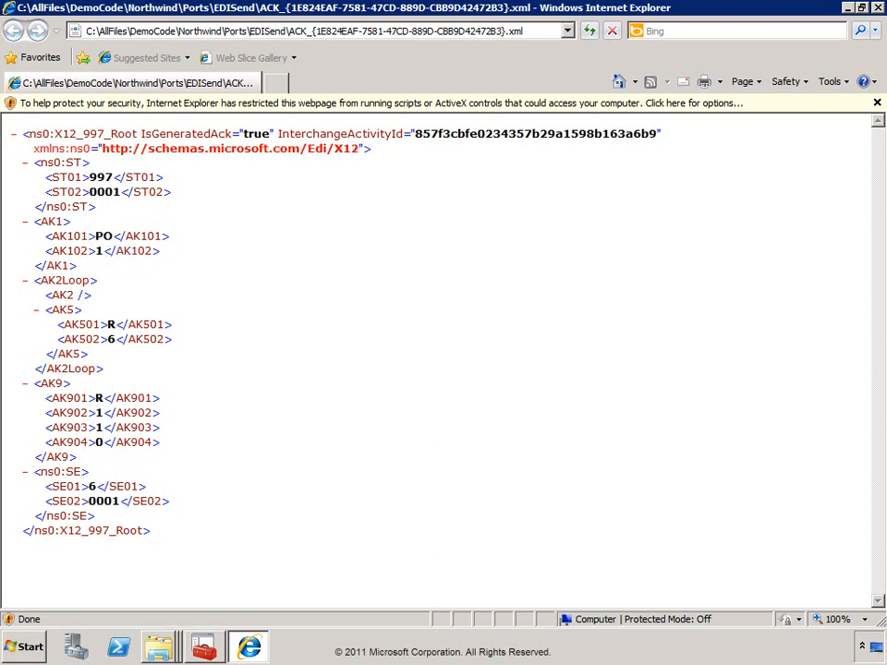
From the BizTalk Group Overview, open the EDI interchange and correlated ACK status report.
{"action": "left_click", "coordinate": [202, 647]}
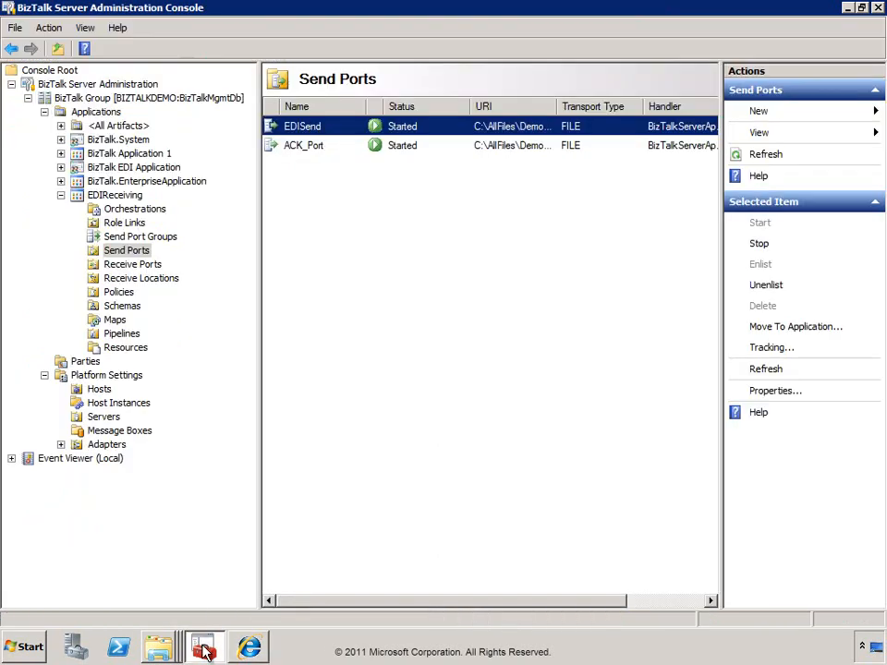
{"action": "left_click", "coordinate": [93, 98]}
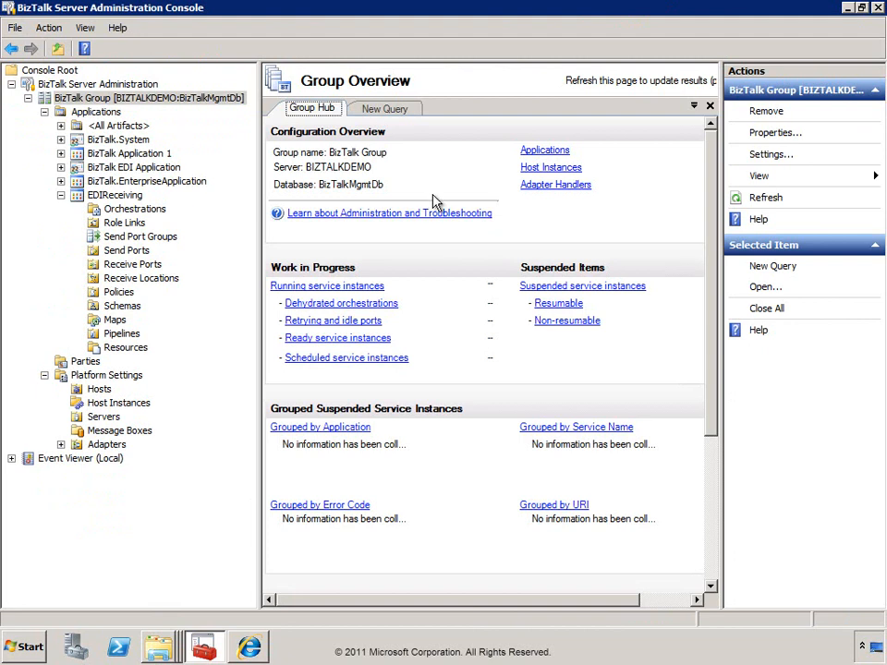
{"action": "left_click_drag", "start_coordinate": [713, 189], "coordinate": [709, 407]}
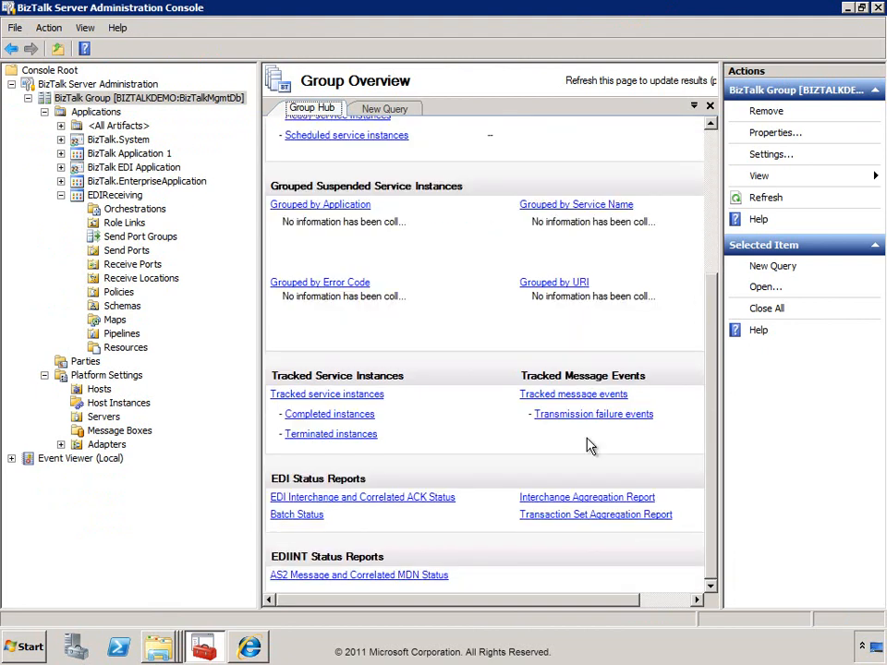
{"action": "left_click", "coordinate": [380, 504]}
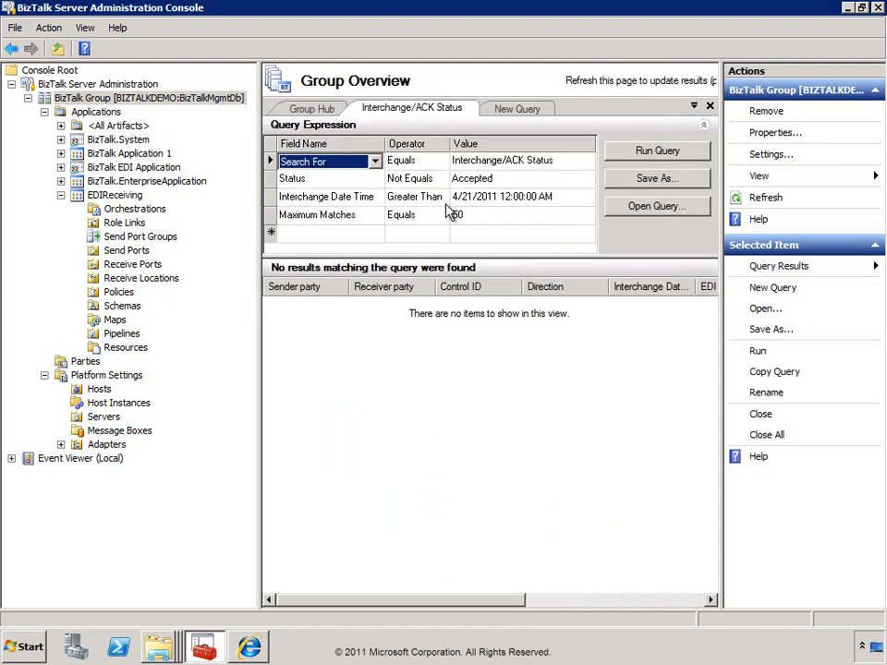
Set the interchange date filter to 10/1/2010 and Status to All, then run the query.
{"action": "left_click", "coordinate": [494, 197]}
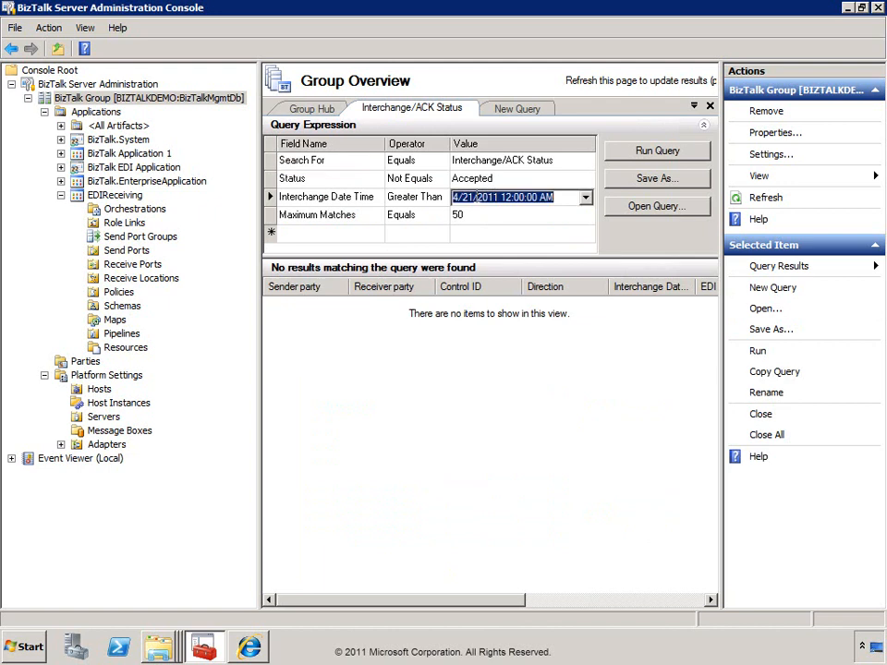
{"action": "left_click", "coordinate": [468, 197]}
{"action": "left_click_drag", "start_coordinate": [455, 197], "coordinate": [444, 203]}
{"action": "type", "text": "10/1/2010"}
{"action": "key", "text": "Delete"}
{"action": "key", "text": "Delete"}
{"action": "key", "text": "Delete"}
{"action": "key", "text": "Delete"}
{"action": "key", "text": "Delete"}
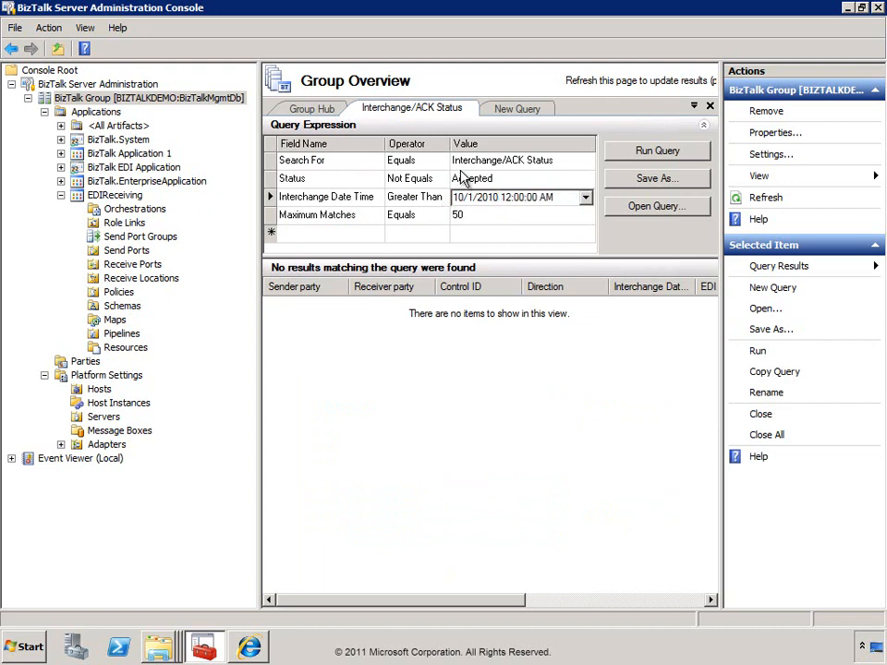
{"action": "left_click", "coordinate": [582, 161]}
{"action": "left_click", "coordinate": [636, 153]}
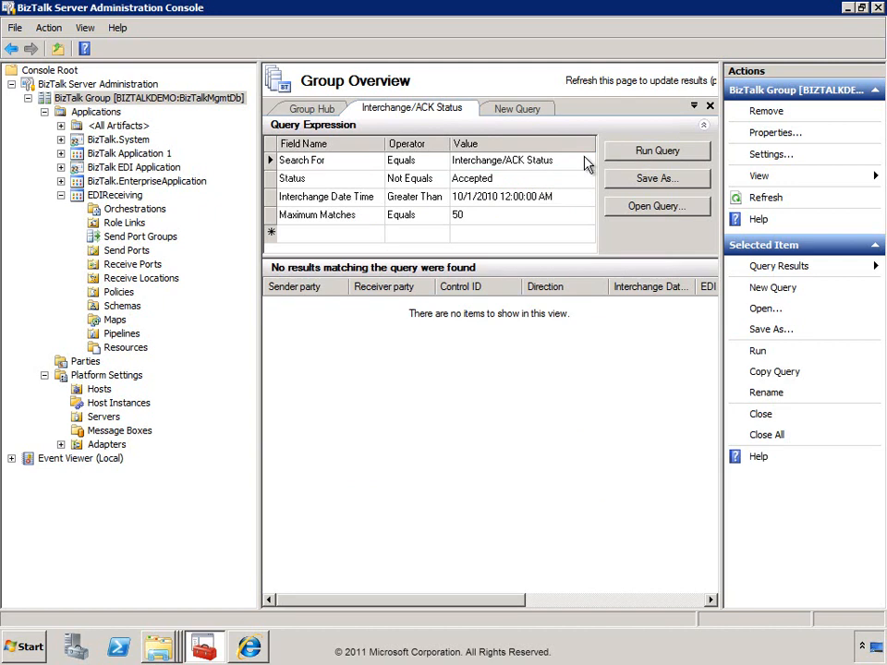
{"action": "left_click", "coordinate": [516, 184]}
{"action": "left_click", "coordinate": [584, 181]}
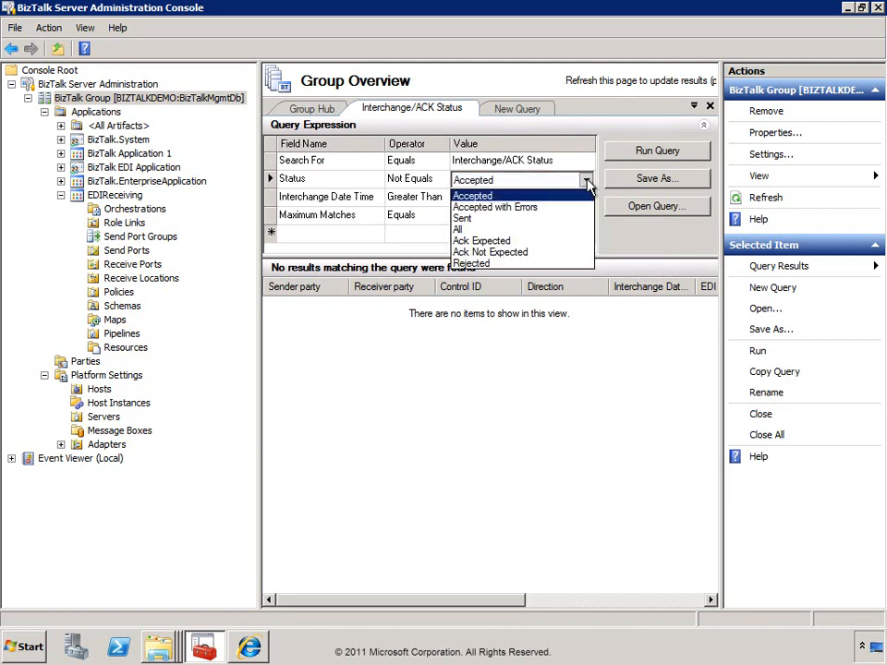
{"action": "left_click", "coordinate": [481, 230]}
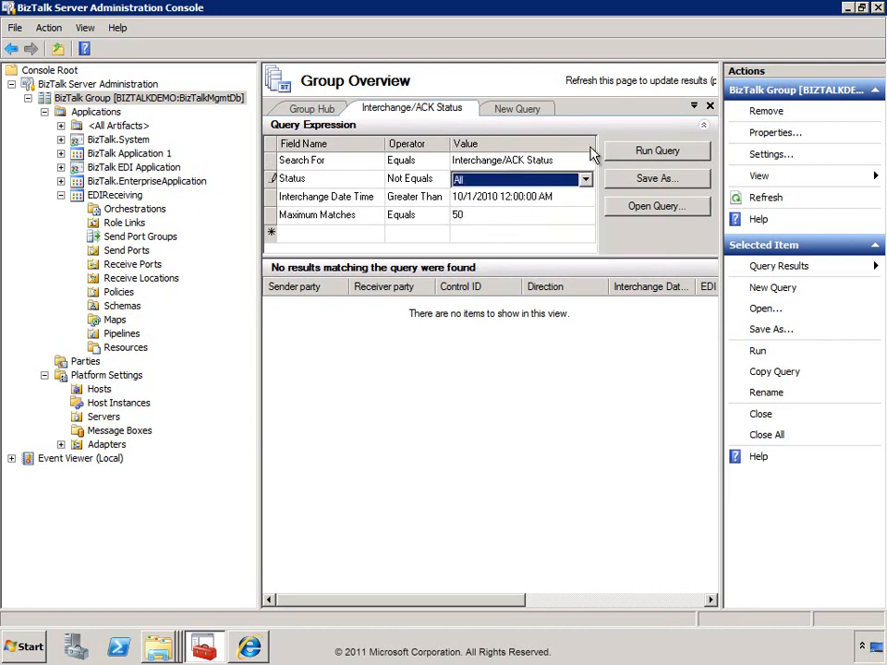
{"action": "left_click", "coordinate": [652, 160]}
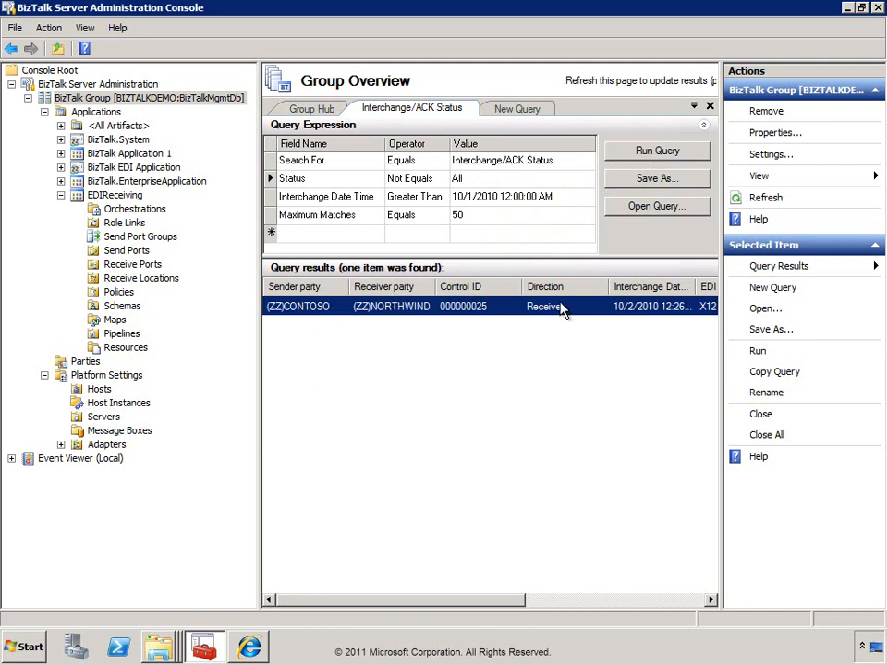
Scroll the results to Interchange Status and widen the Interchange Date Time column to show full dates.
{"action": "left_click_drag", "start_coordinate": [475, 602], "coordinate": [626, 603]}
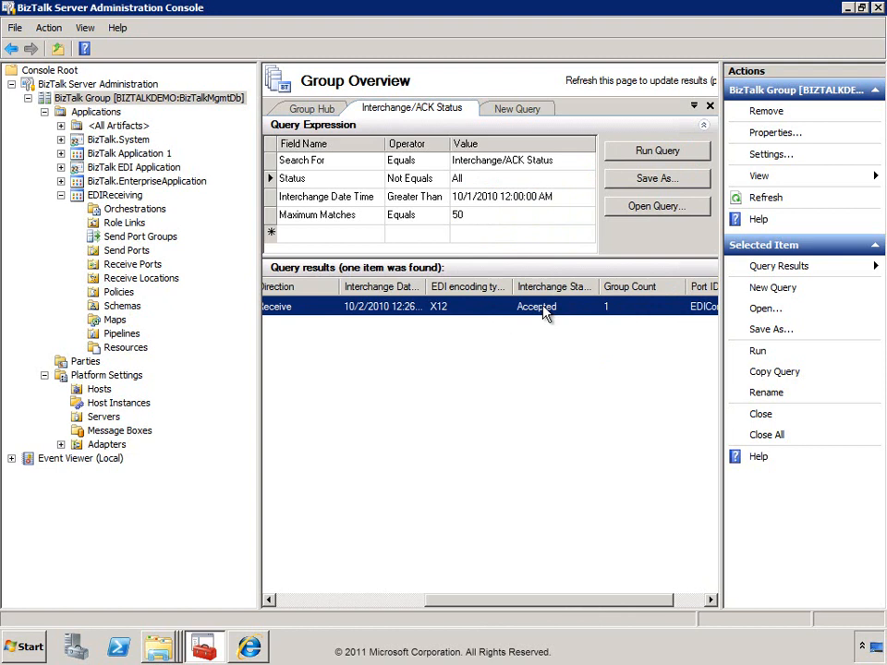
{"action": "left_click", "coordinate": [500, 162]}
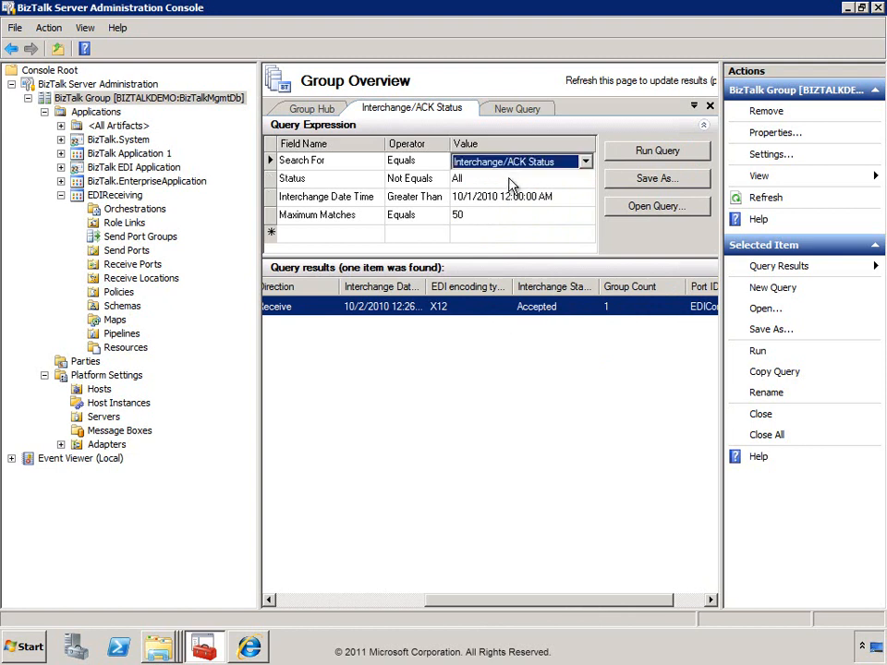
{"action": "left_click_drag", "start_coordinate": [429, 286], "coordinate": [462, 287]}
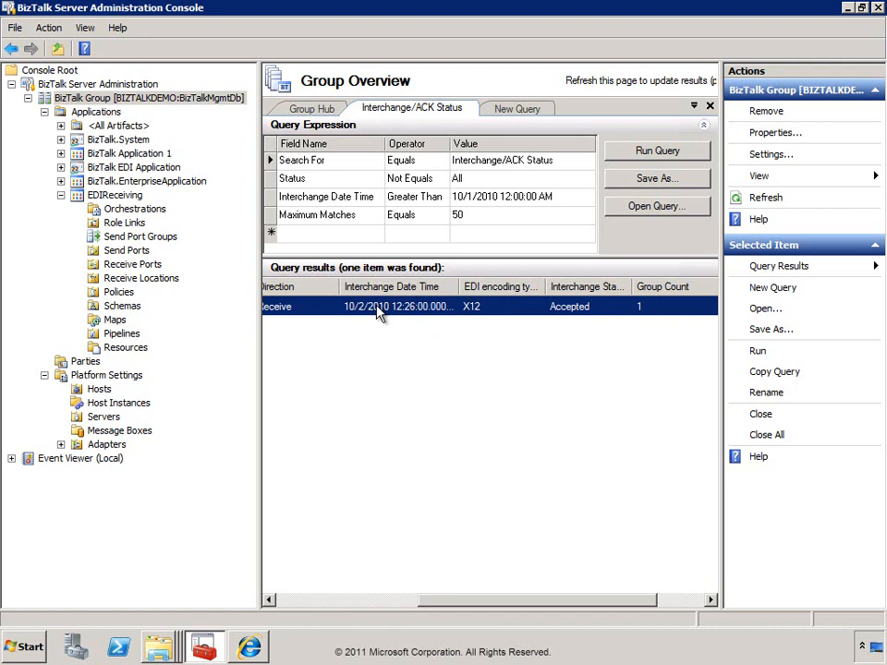
{"action": "left_click", "coordinate": [163, 645]}
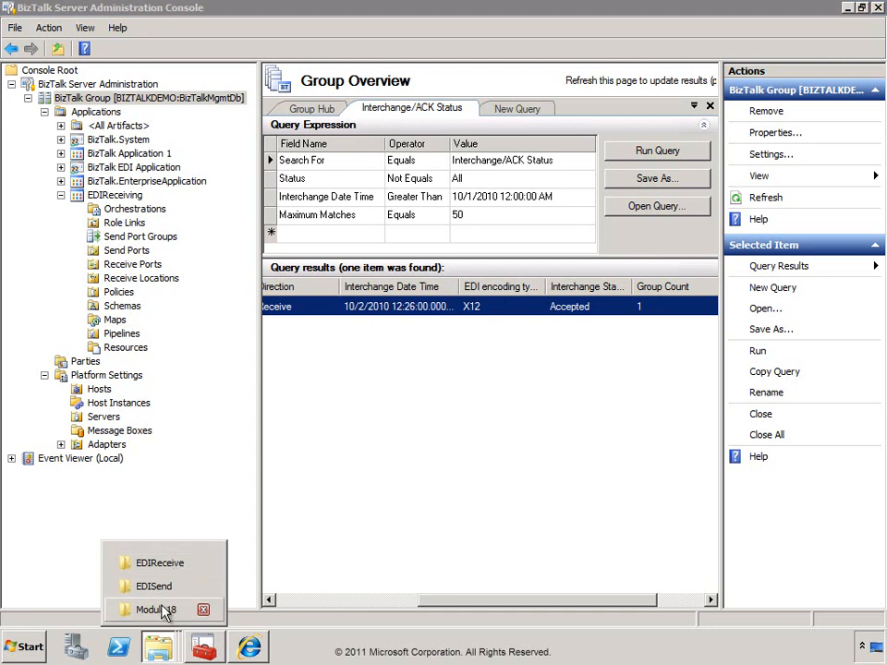
{"action": "left_click", "coordinate": [162, 610]}
{"action": "double_click", "coordinate": [215, 216]}
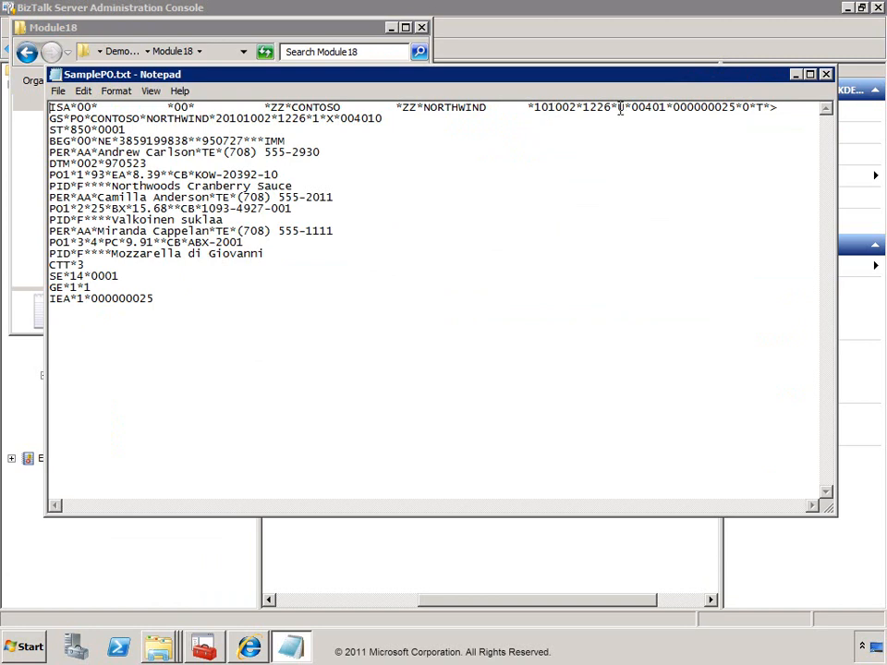
{"action": "left_click", "coordinate": [551, 109]}
{"action": "left_click", "coordinate": [827, 76]}
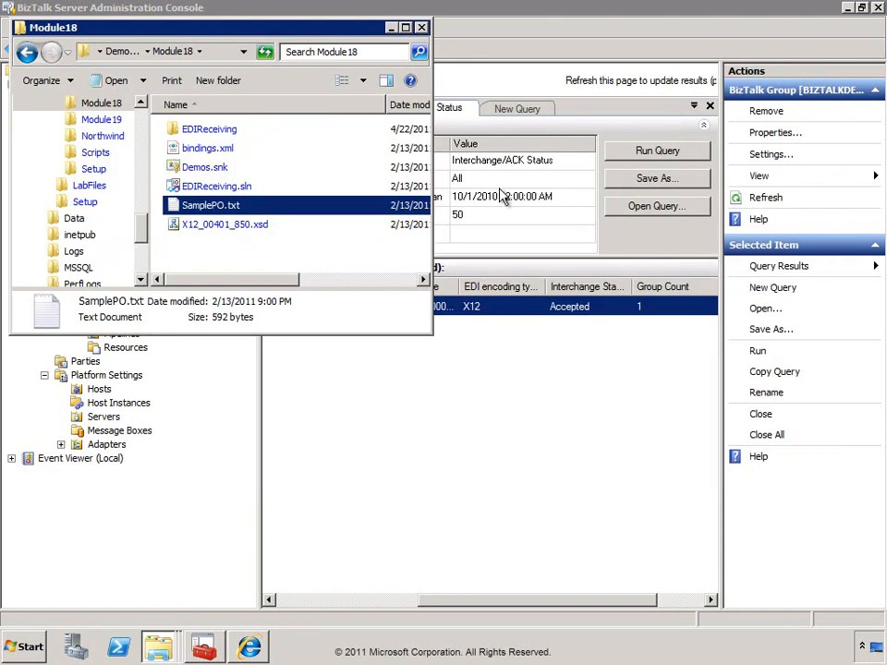
{"action": "left_click", "coordinate": [438, 320]}
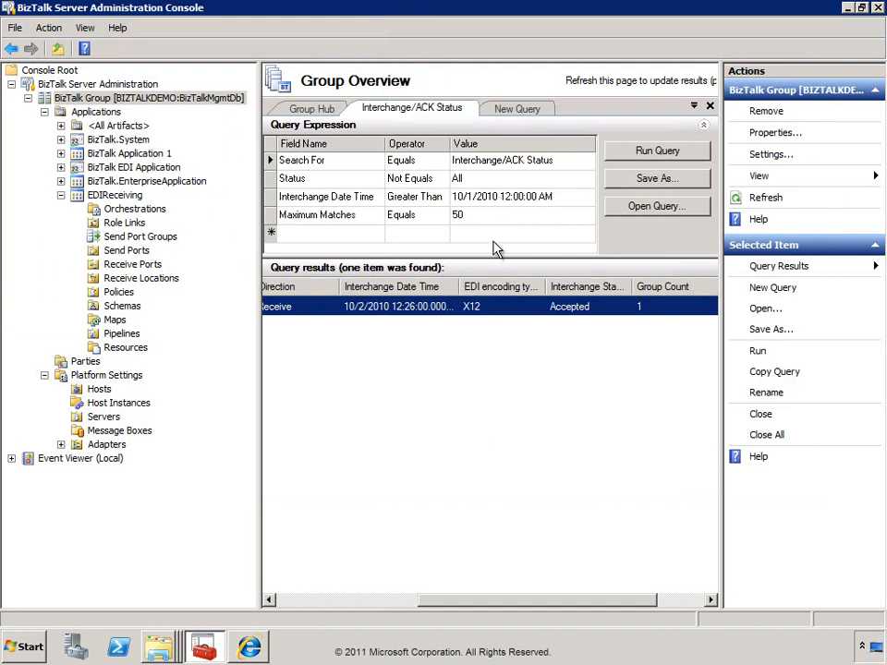
Close the ACK Status results and run the Interchange Aggregation Report from 10/1/2010.
{"action": "left_click", "coordinate": [710, 105]}
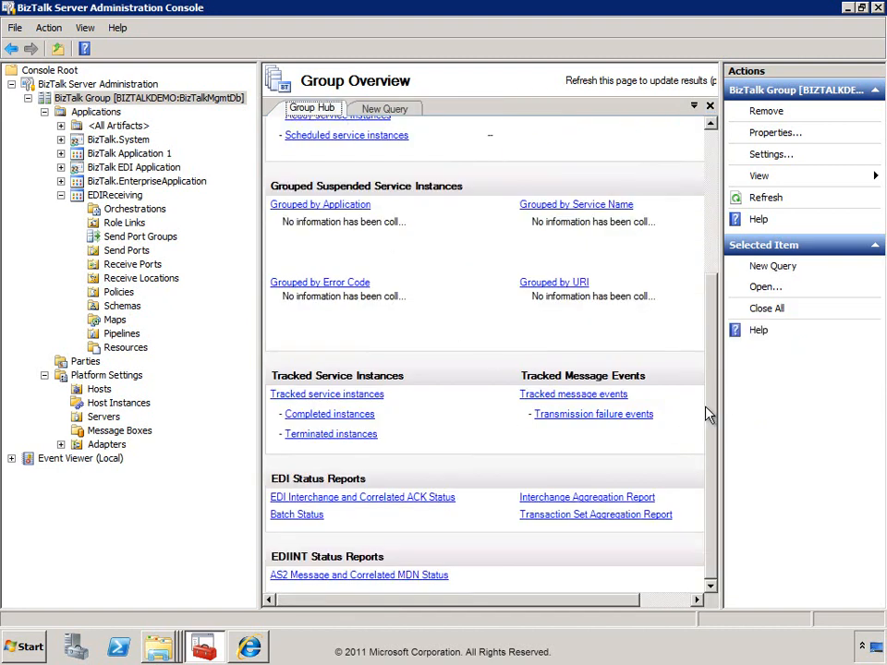
{"action": "left_click", "coordinate": [582, 502]}
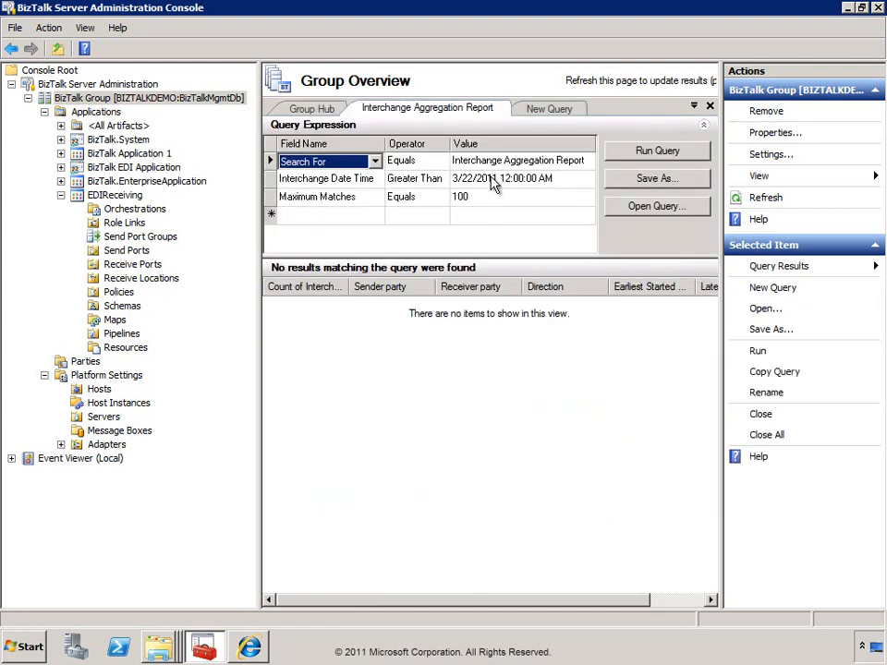
{"action": "left_click", "coordinate": [493, 179]}
{"action": "left_click_drag", "start_coordinate": [499, 179], "coordinate": [440, 182]}
{"action": "type", "text": "10/1/10"}
{"action": "key", "text": "BackSpace"}
{"action": "key", "text": "BackSpace"}
{"action": "type", "text": "2010"}
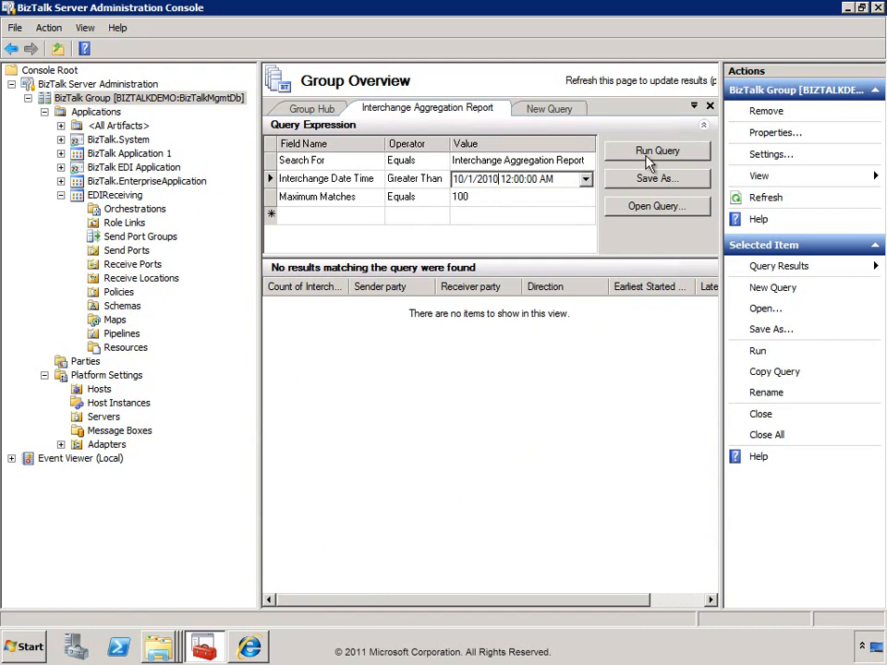
{"action": "left_click", "coordinate": [649, 157]}
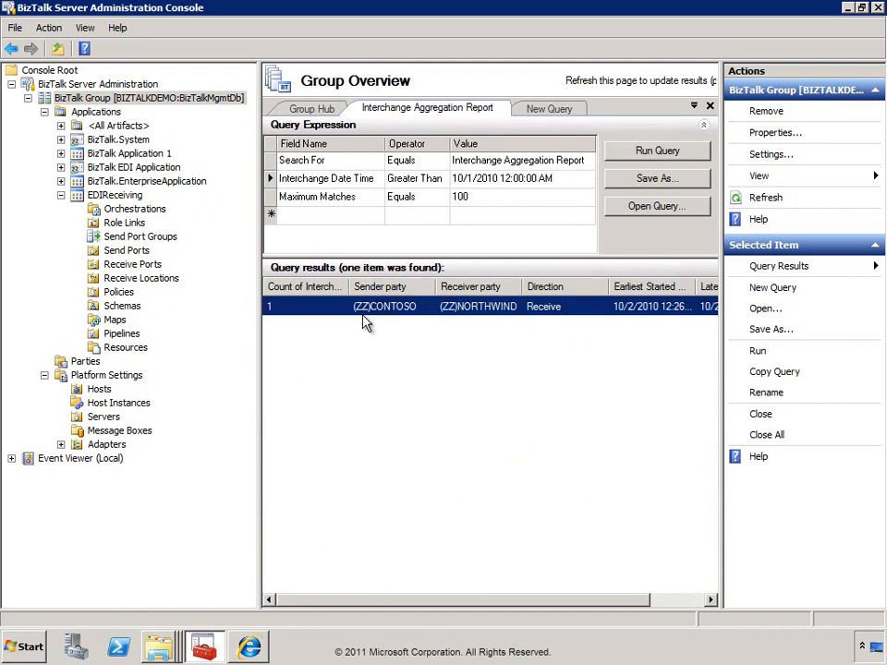
Widen the Count of Interchanges column to show one CONTOSO-to-NORTHWIND interchange.
{"action": "left_click_drag", "start_coordinate": [481, 601], "coordinate": [437, 597]}
{"action": "double_click", "coordinate": [349, 287]}
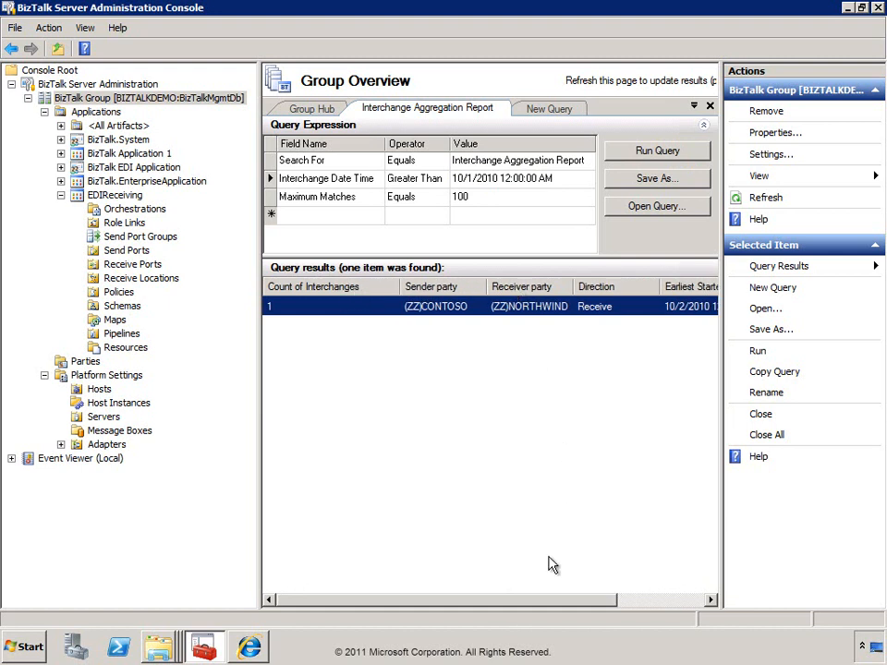
{"action": "left_click_drag", "start_coordinate": [527, 606], "coordinate": [646, 660]}
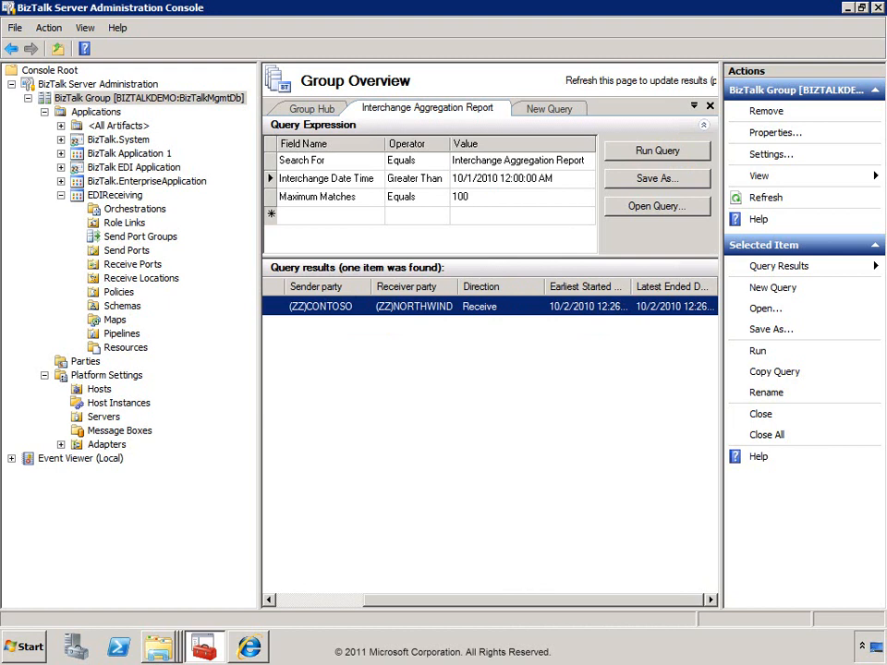
Copy SamplePO.txt from the Module18 folder into the EDIReceive drop folder.
{"action": "left_click", "coordinate": [160, 645]}
{"action": "left_click", "coordinate": [130, 564]}
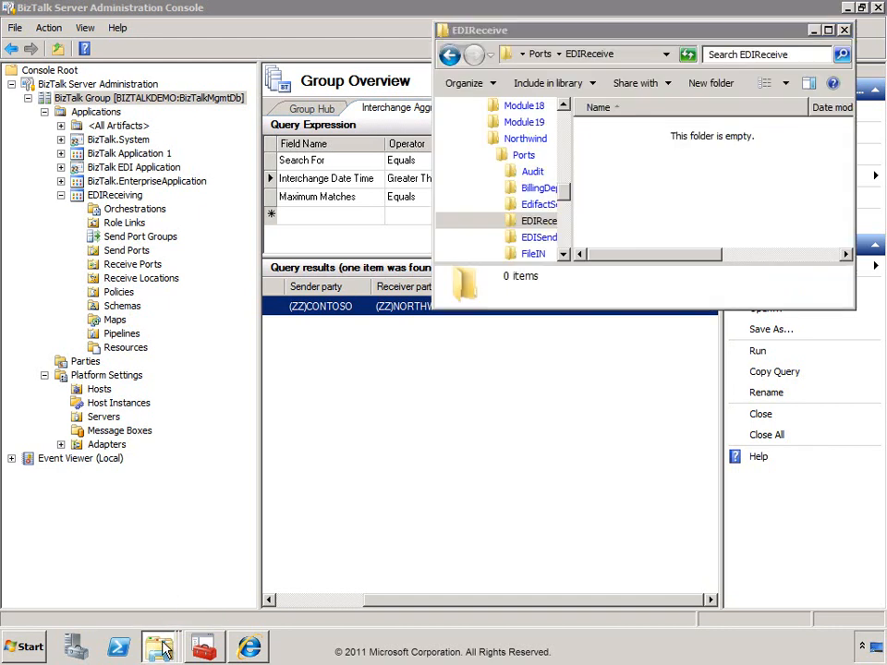
{"action": "left_click", "coordinate": [157, 609]}
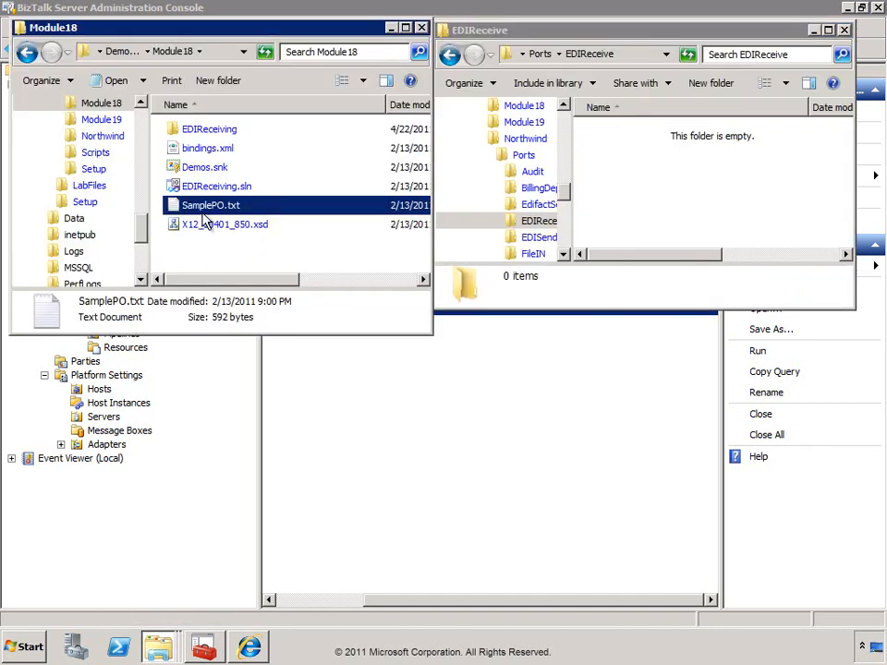
{"action": "left_click_drag", "start_coordinate": [289, 222], "coordinate": [699, 218]}
{"action": "left_click", "coordinate": [727, 222]}
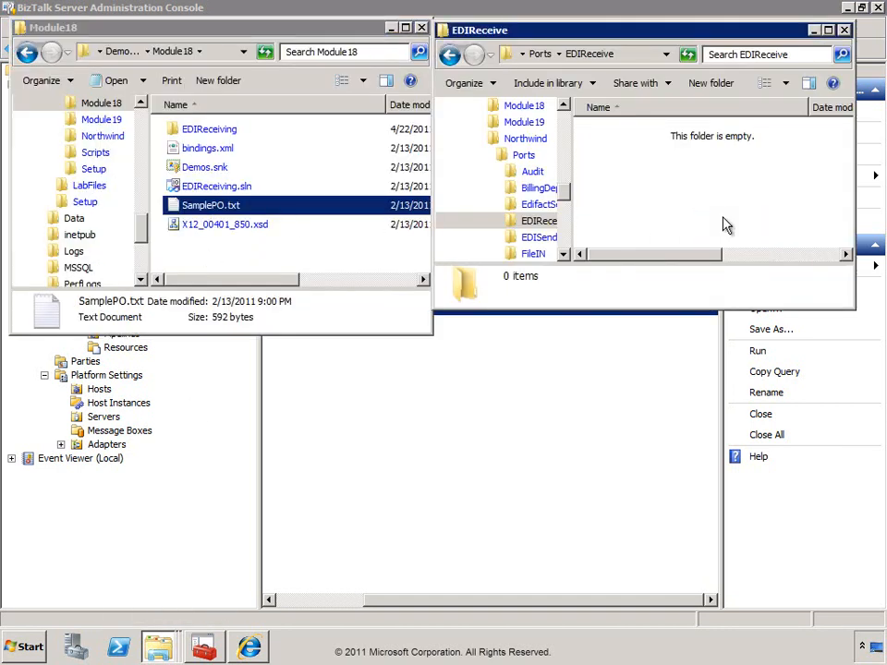
{"action": "left_click", "coordinate": [568, 403]}
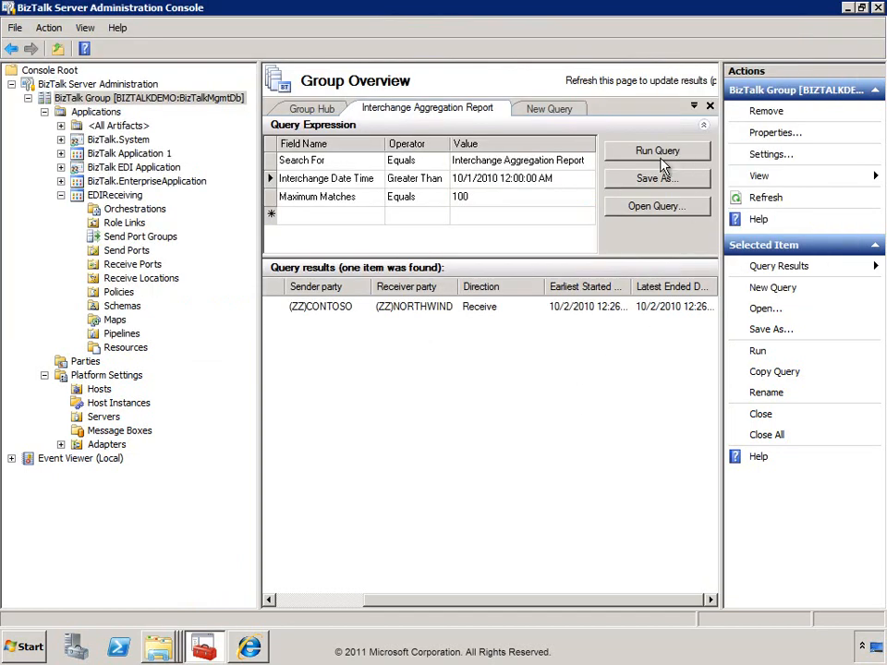
Rerun the aggregation report to show 2 interchanges, then scroll Group Hub to EDI Status Reports.
{"action": "left_click", "coordinate": [329, 599]}
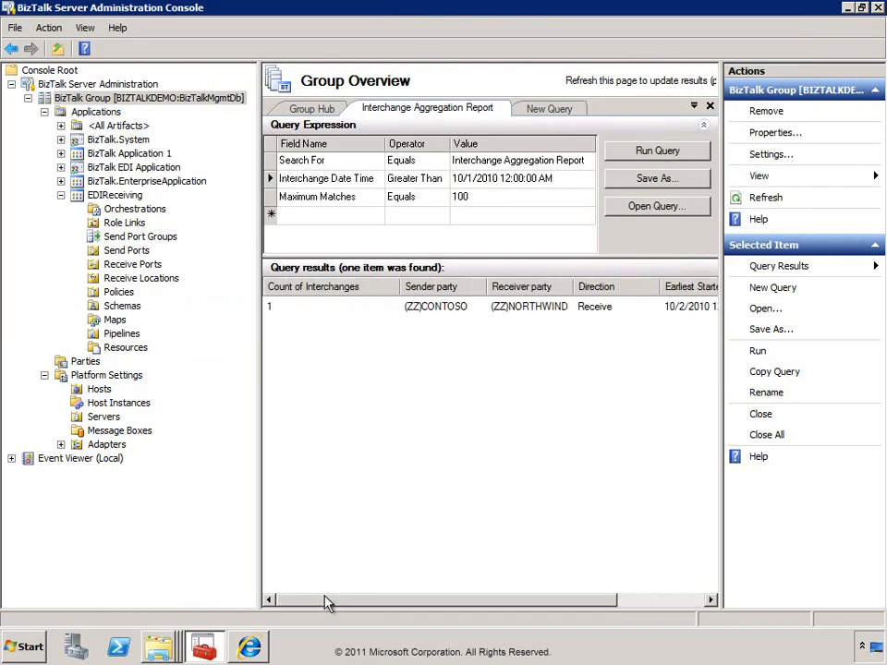
{"action": "left_click", "coordinate": [635, 157]}
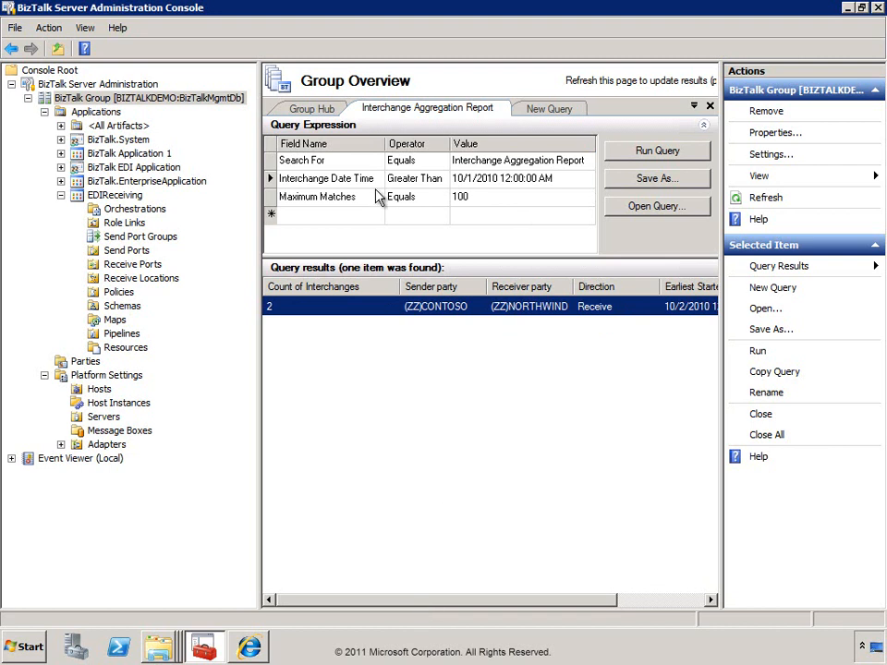
{"action": "left_click", "coordinate": [313, 109]}
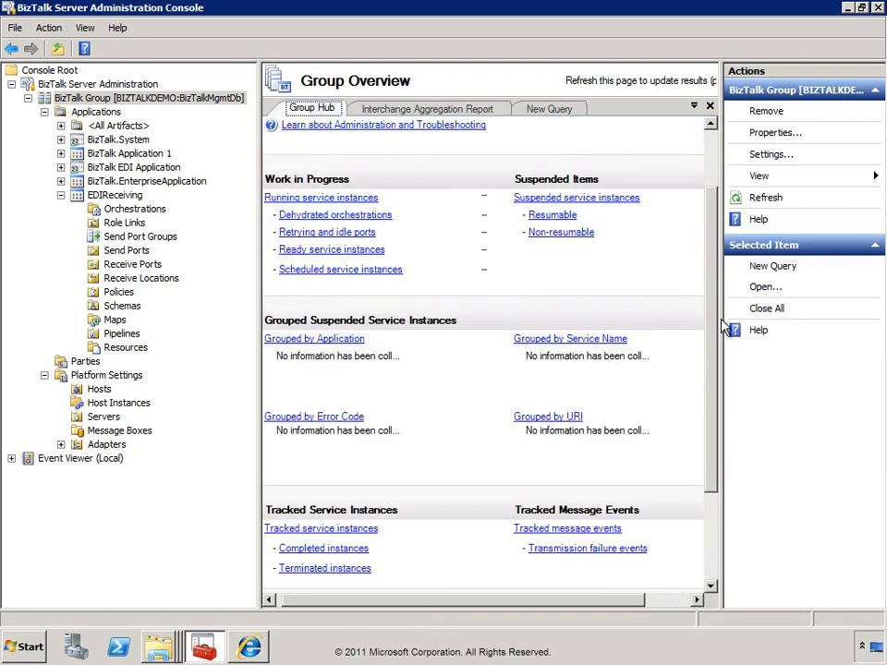
{"action": "scroll", "coordinate": [714, 480], "scroll_direction": "down", "scroll_amount": 3}
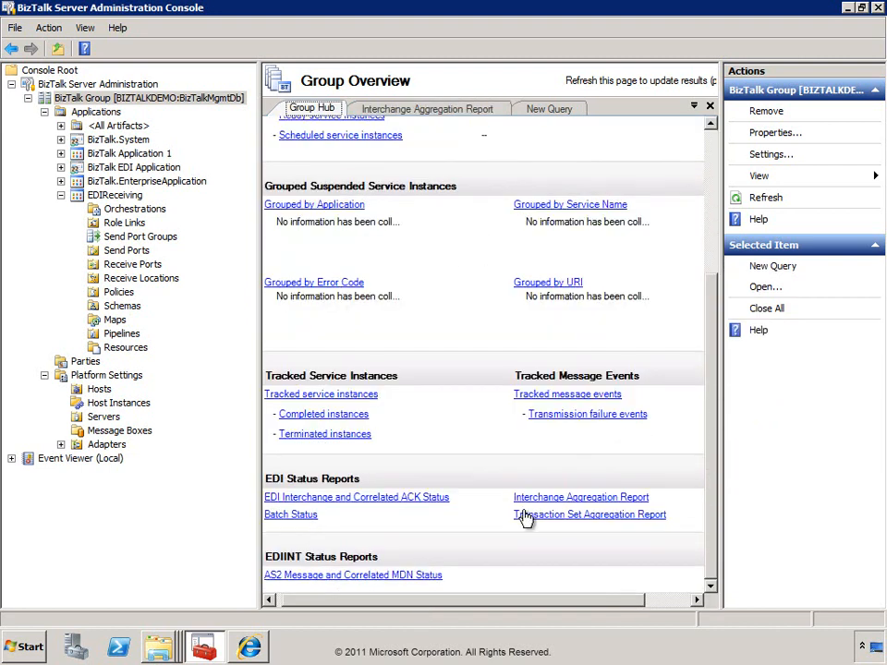